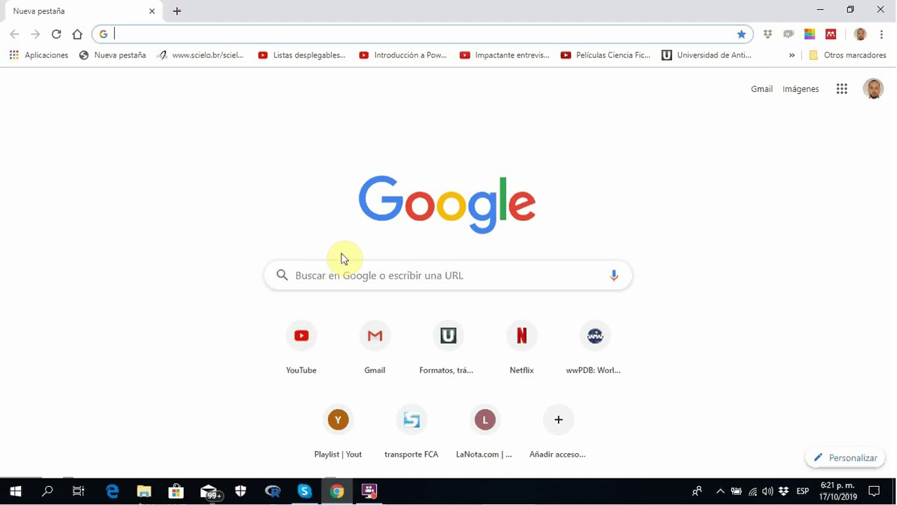
Search Google for "censo nacional agropecuario".
{"action": "left_click", "coordinate": [331, 269]}
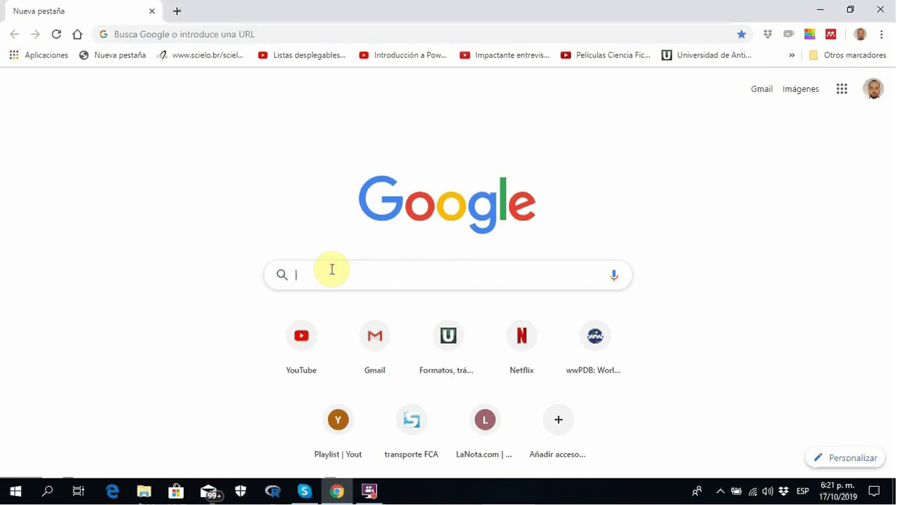
{"action": "type", "text": "censo"}
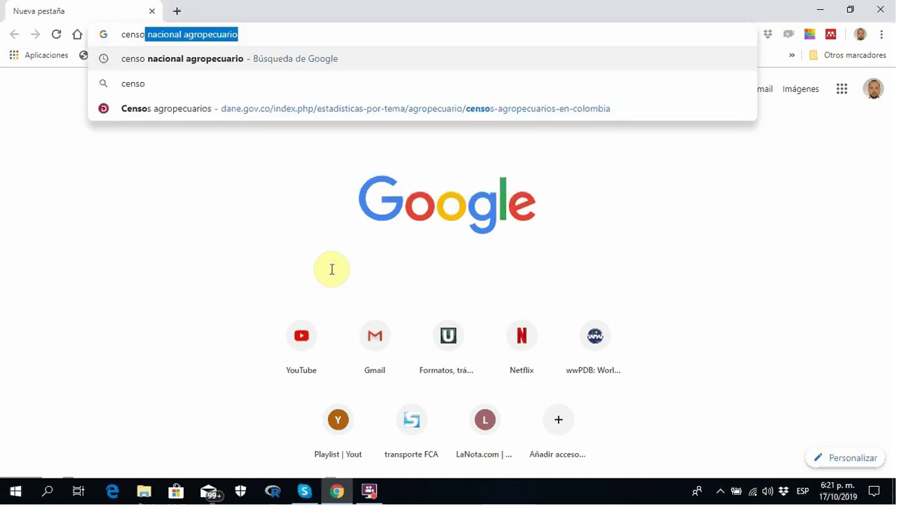
{"action": "type", "text": " hacional"}
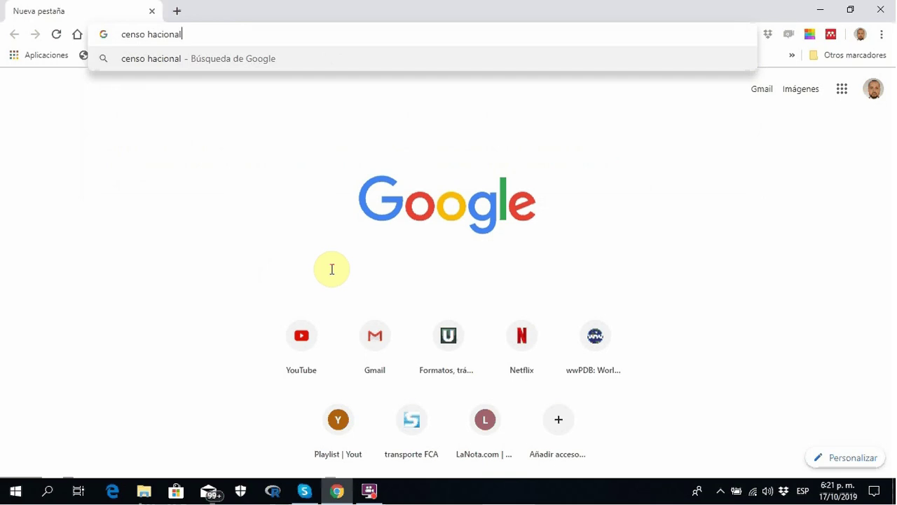
{"action": "key", "text": "BackSpace"}
{"action": "key", "text": "BackSpace"}
{"action": "key", "text": "BackSpace"}
{"action": "key", "text": "BackSpace"}
{"action": "key", "text": "BackSpace"}
{"action": "key", "text": "BackSpace"}
{"action": "key", "text": "BackSpace"}
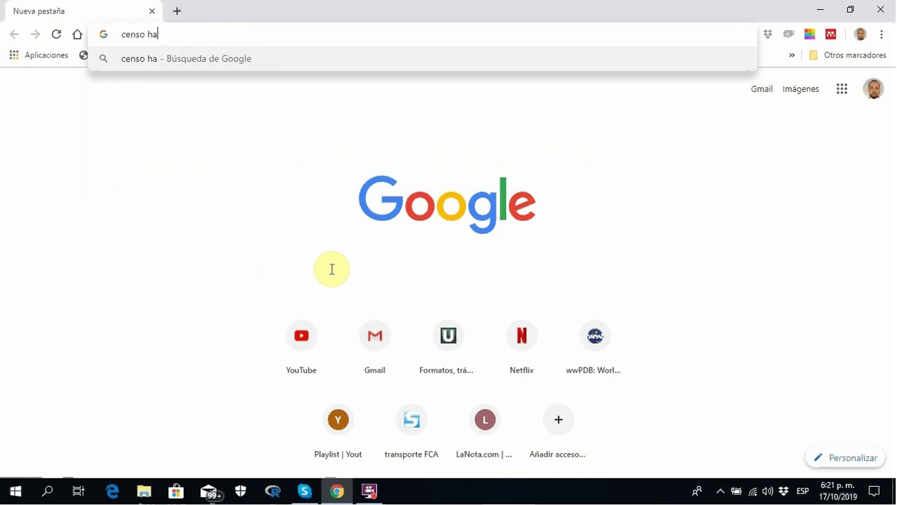
{"action": "type", "text": "nacional"}
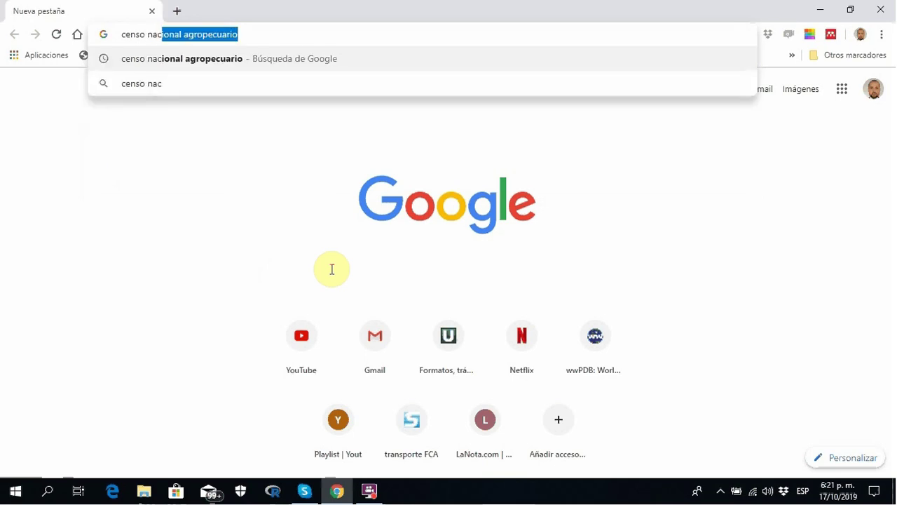
{"action": "type", "text": " agr"}
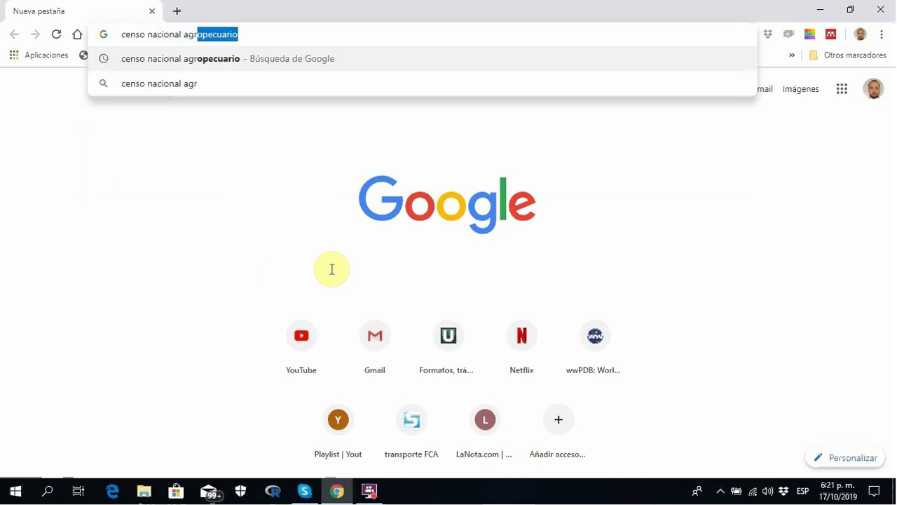
{"action": "type", "text": "opecuario"}
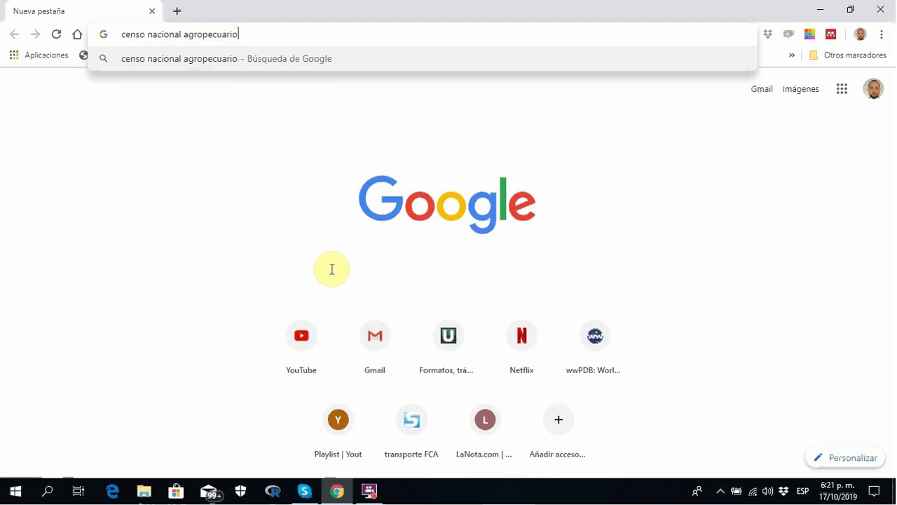
{"action": "key", "text": "Return"}
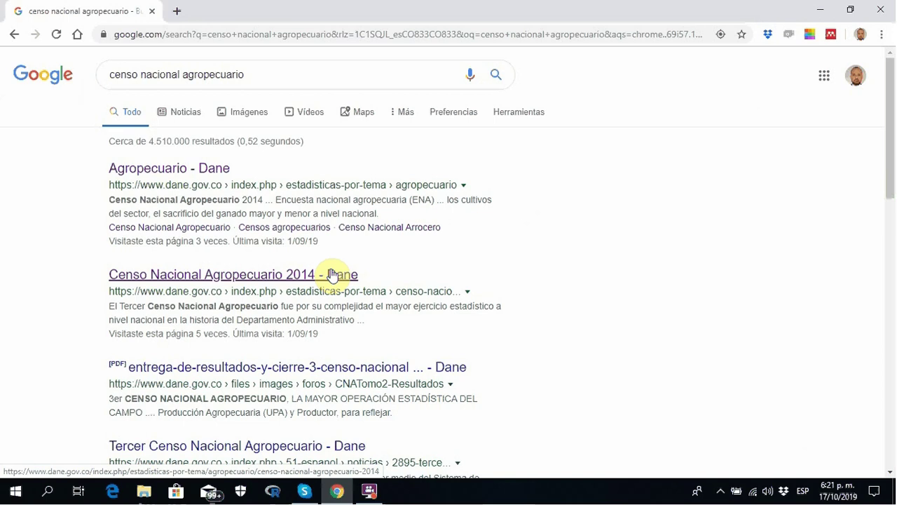
Open DANE's Agropecuario statistics page from the results and go to its Censo Nacional Agropecuario 2014 page.
{"action": "left_click", "coordinate": [181, 171]}
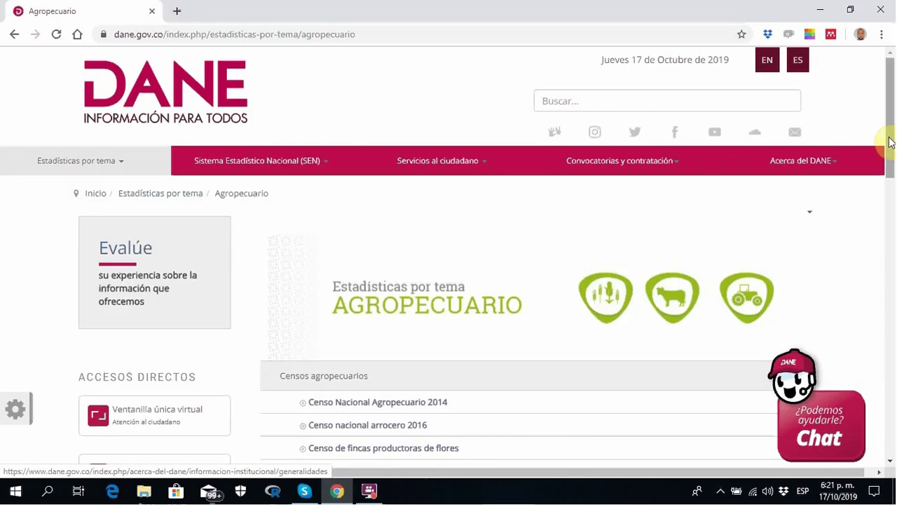
{"action": "left_click_drag", "start_coordinate": [888, 140], "coordinate": [887, 187]}
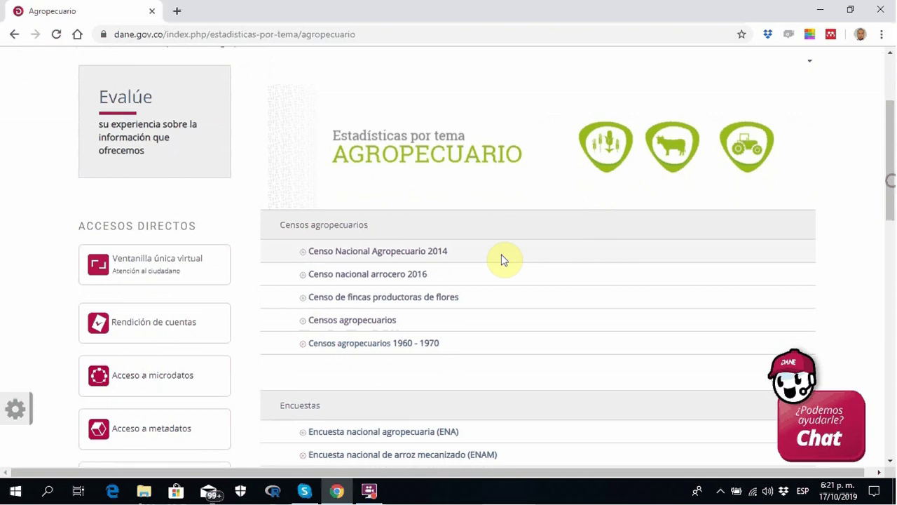
{"action": "left_click", "coordinate": [395, 258]}
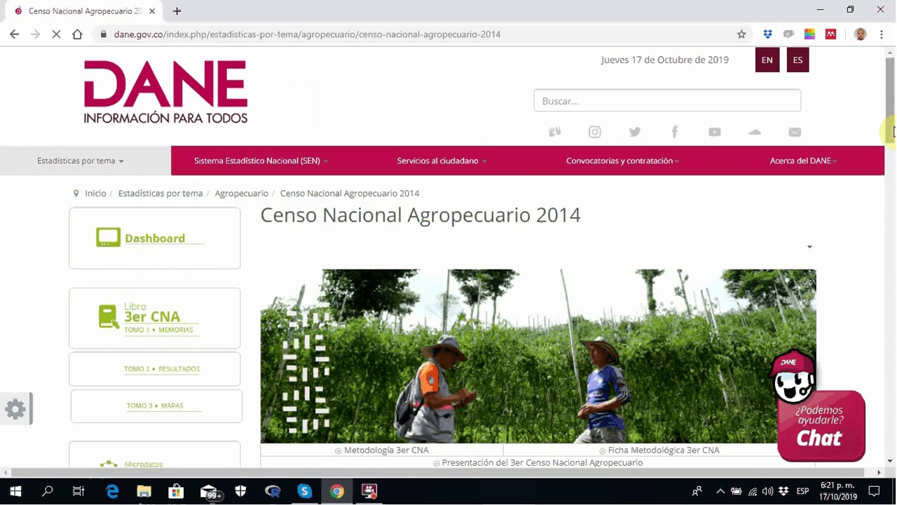
Download the Anexos Municipales workbook of the first definitive results delivery and open it in Excel with editing enabled.
{"action": "left_click_drag", "start_coordinate": [890, 132], "coordinate": [893, 285]}
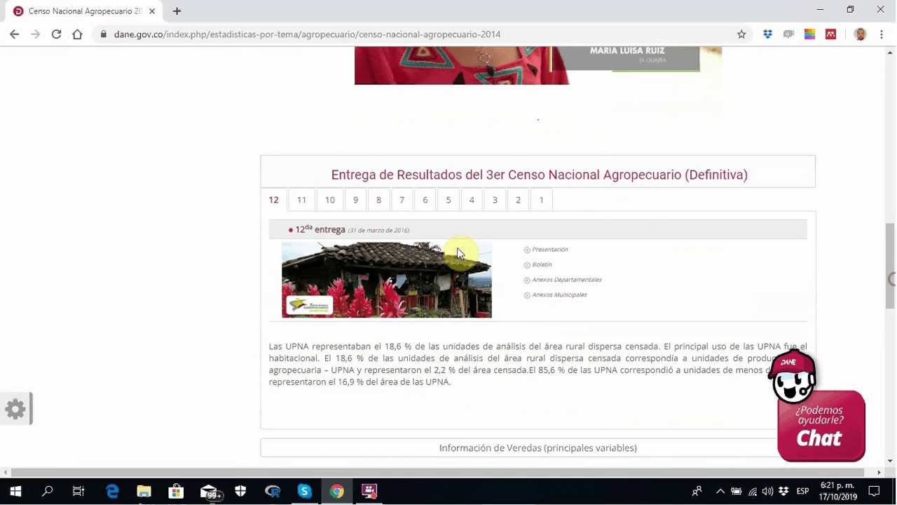
{"action": "left_click", "coordinate": [540, 201]}
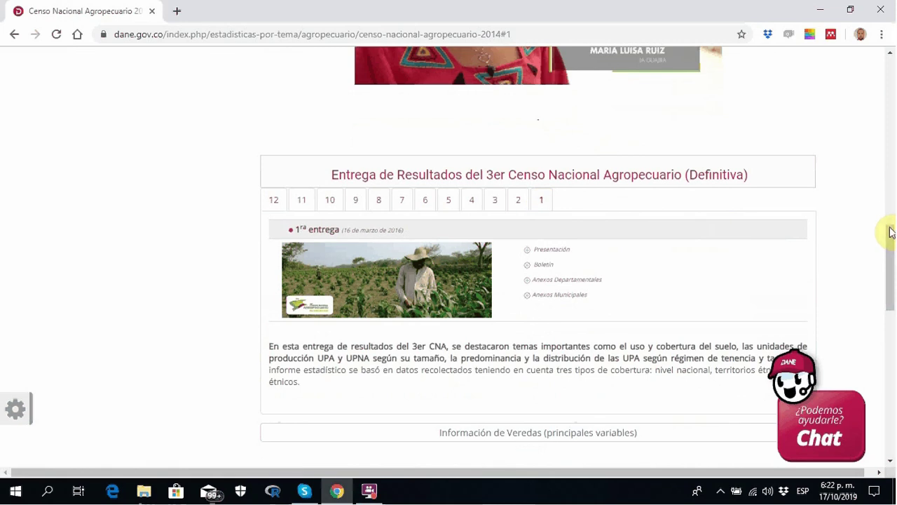
{"action": "mouse_move", "coordinate": [891, 241]}
{"action": "left_mouse_down"}
{"action": "mouse_move", "coordinate": [891, 331]}
{"action": "mouse_move", "coordinate": [889, 250]}
{"action": "left_mouse_up"}
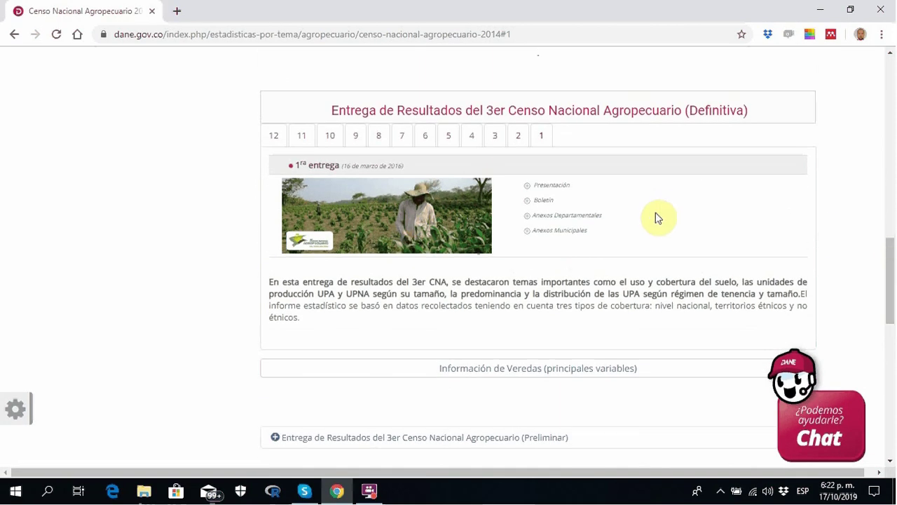
{"action": "left_click", "coordinate": [551, 238]}
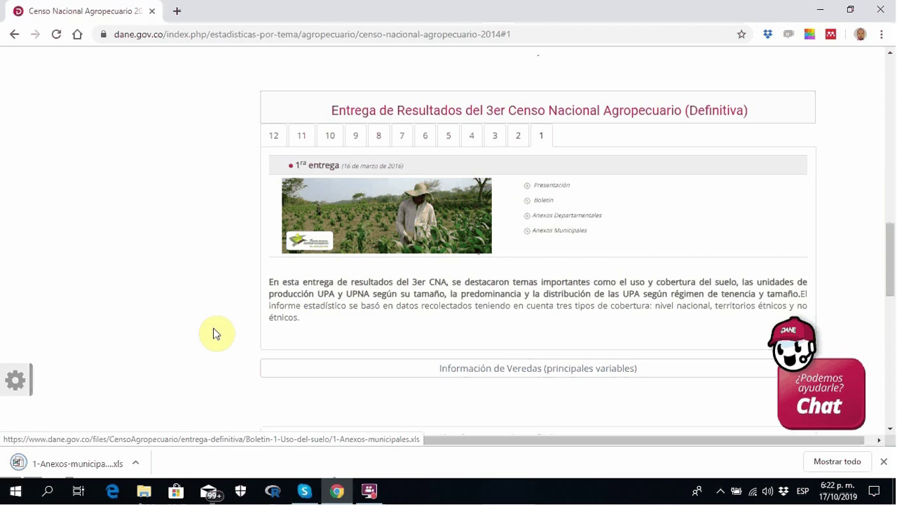
{"action": "left_click", "coordinate": [44, 466]}
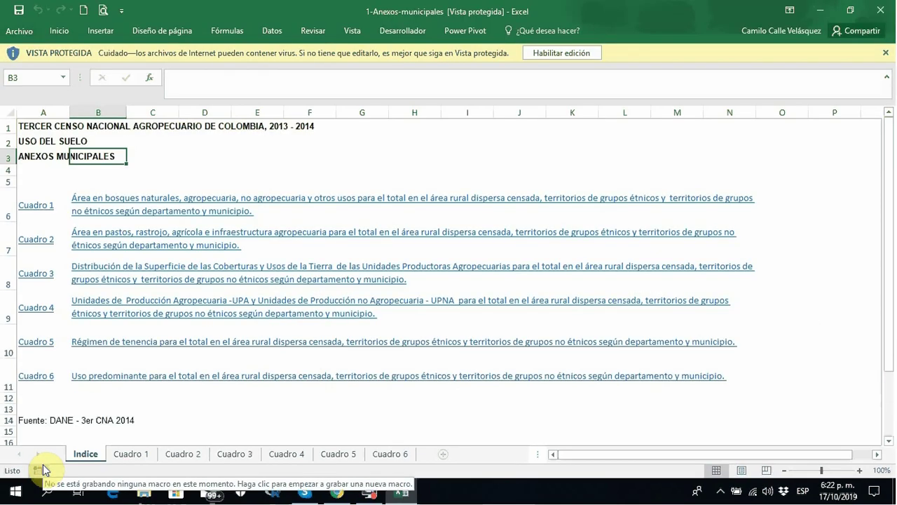
{"action": "left_click", "coordinate": [564, 54]}
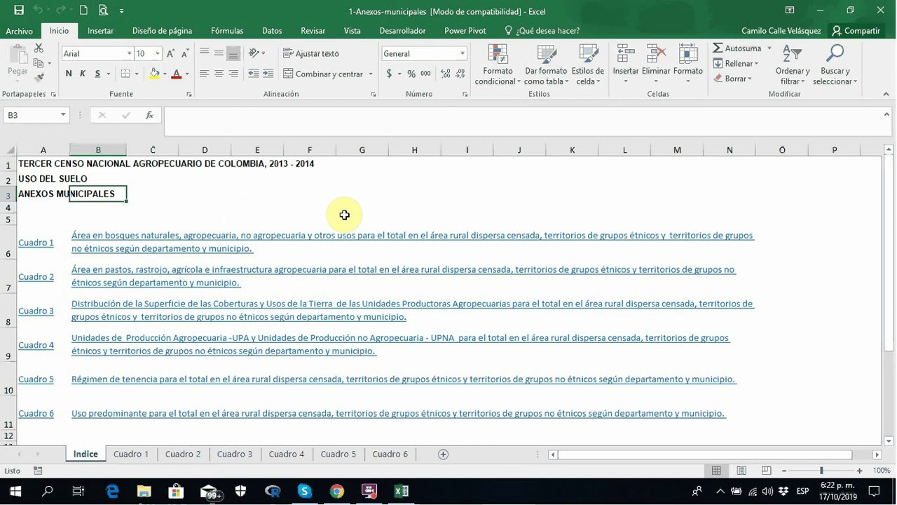
Copy the entire Cuadro 1 sheet and paste it as values only into a new blank workbook.
{"action": "left_click", "coordinate": [133, 454]}
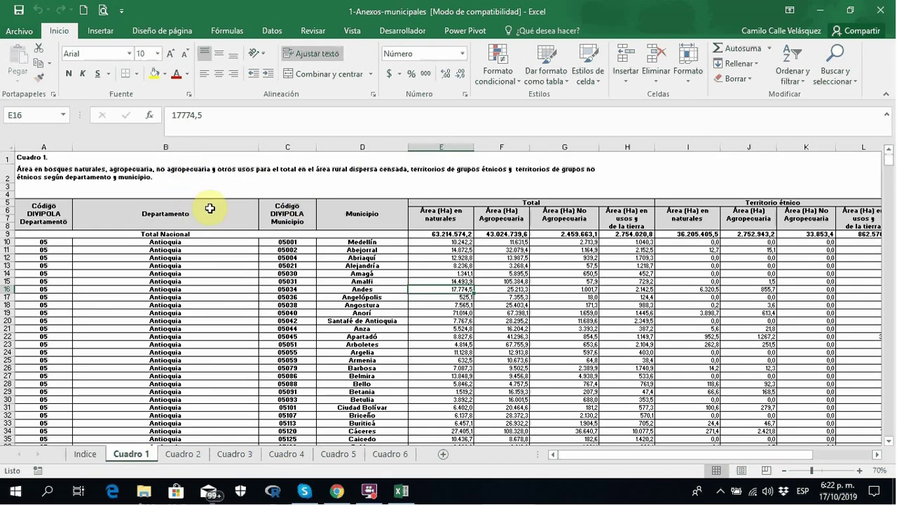
{"action": "left_click", "coordinate": [6, 146]}
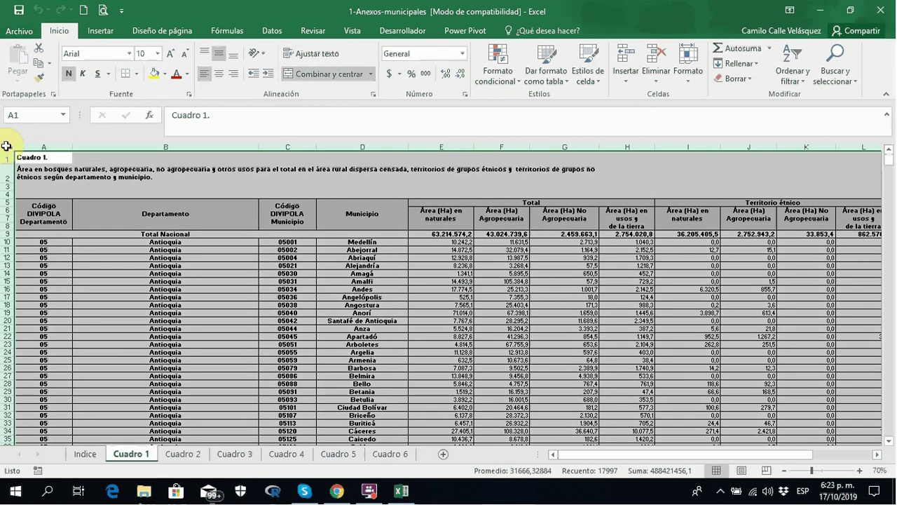
{"action": "key", "text": "ctrl+c"}
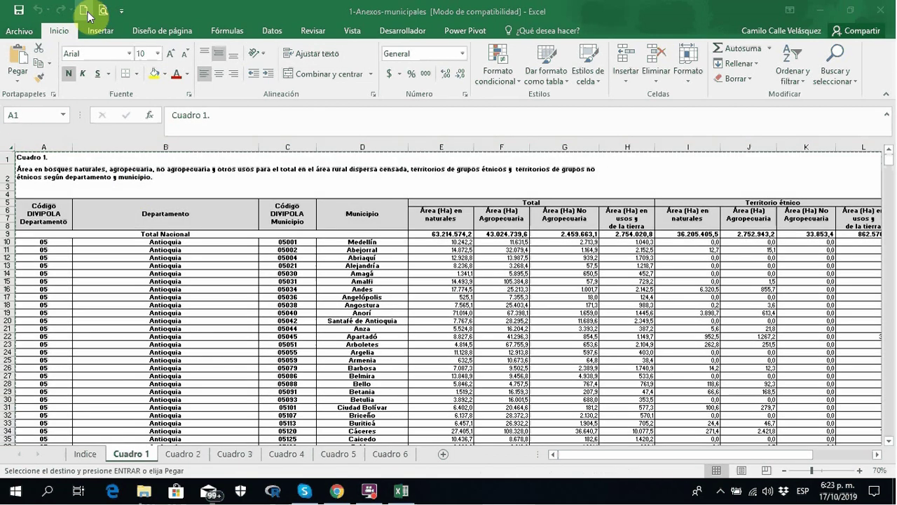
{"action": "left_click", "coordinate": [85, 10]}
{"action": "left_click", "coordinate": [9, 153]}
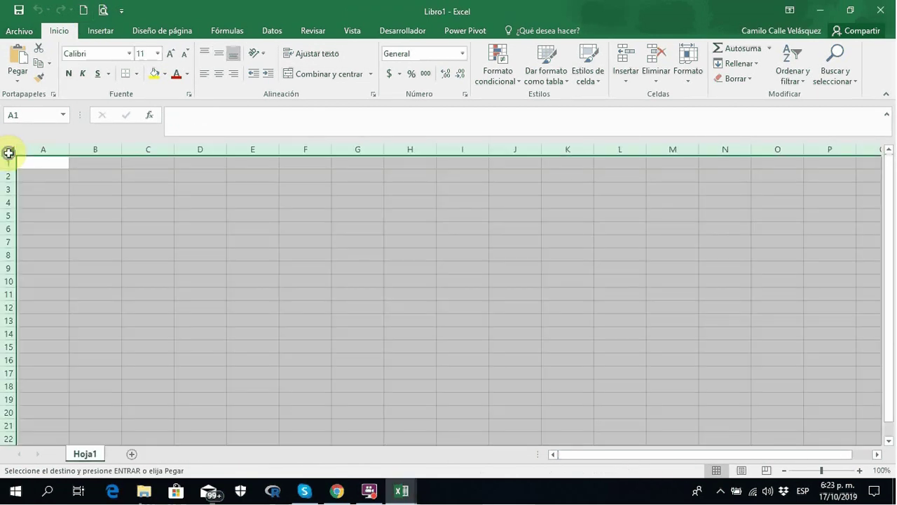
{"action": "right_click", "coordinate": [9, 153]}
{"action": "left_click", "coordinate": [54, 209]}
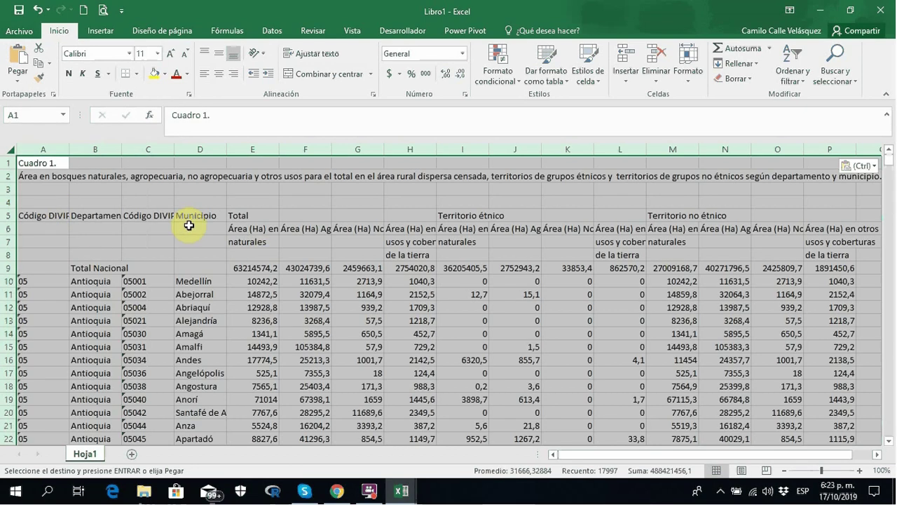
Rename the sheet holding the pasted census data as bd_original.
{"action": "left_click", "coordinate": [86, 456]}
{"action": "double_click", "coordinate": [86, 454]}
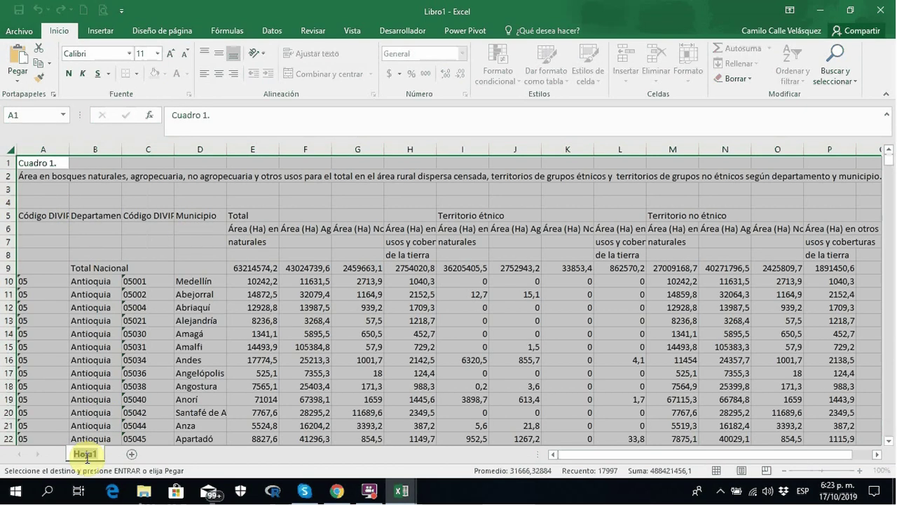
{"action": "type", "text": "bd_or"}
{"action": "key", "text": "Return"}
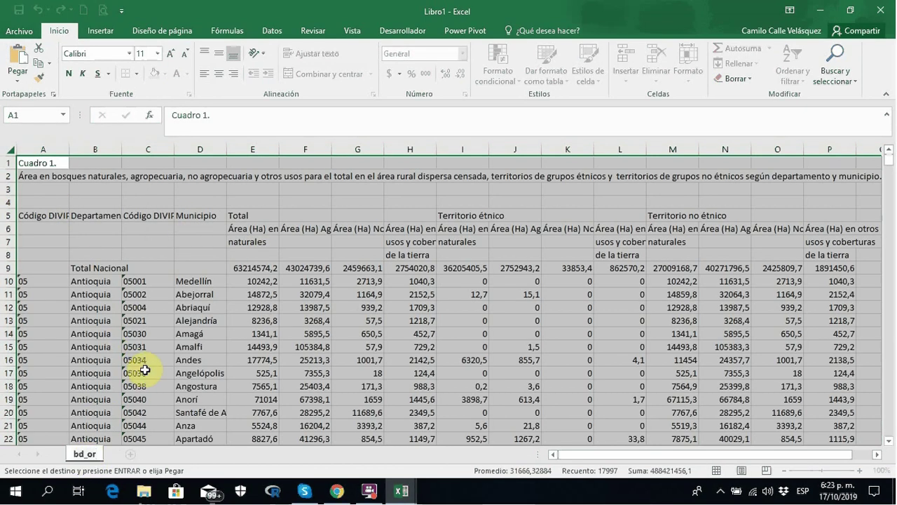
{"action": "type", "text": "iginal"}
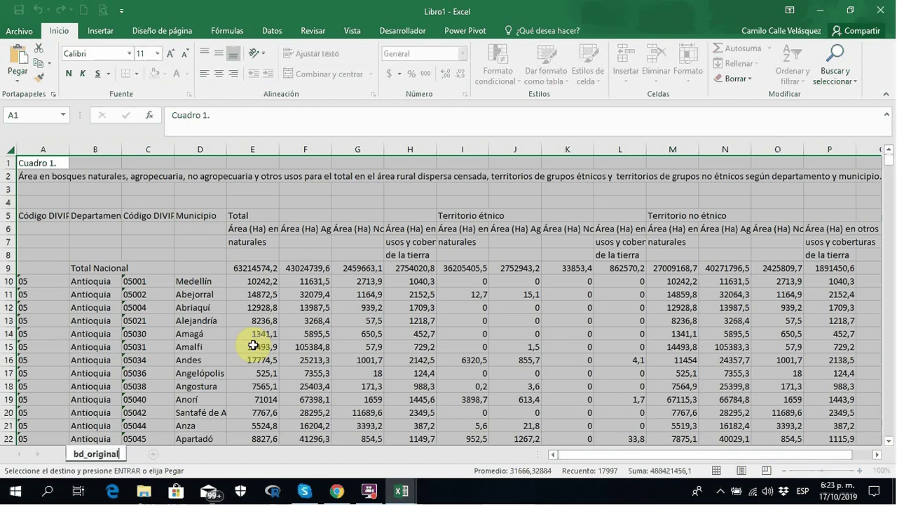
{"action": "left_click", "coordinate": [144, 334]}
Copy all cells of the bd_original sheet and paste them into a newly added sheet.
{"action": "left_click", "coordinate": [12, 150]}
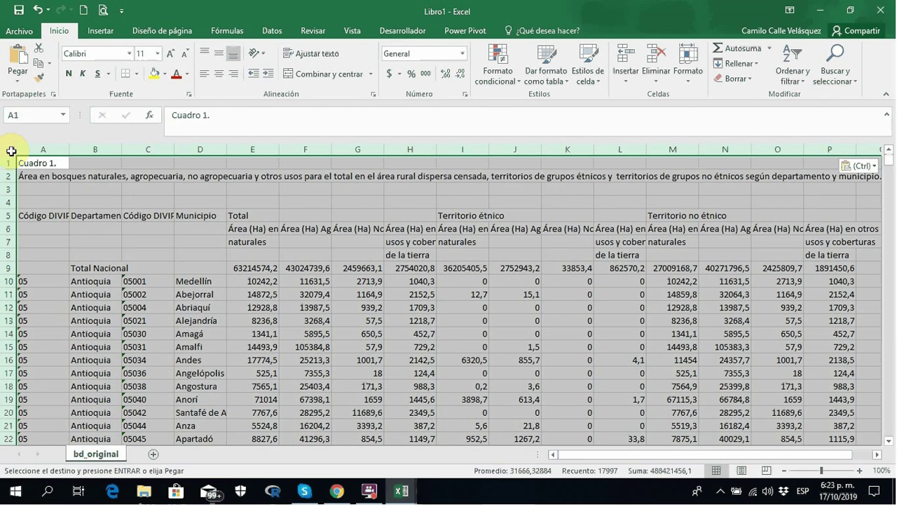
{"action": "key", "text": "ctrl+c"}
{"action": "left_click", "coordinate": [155, 455]}
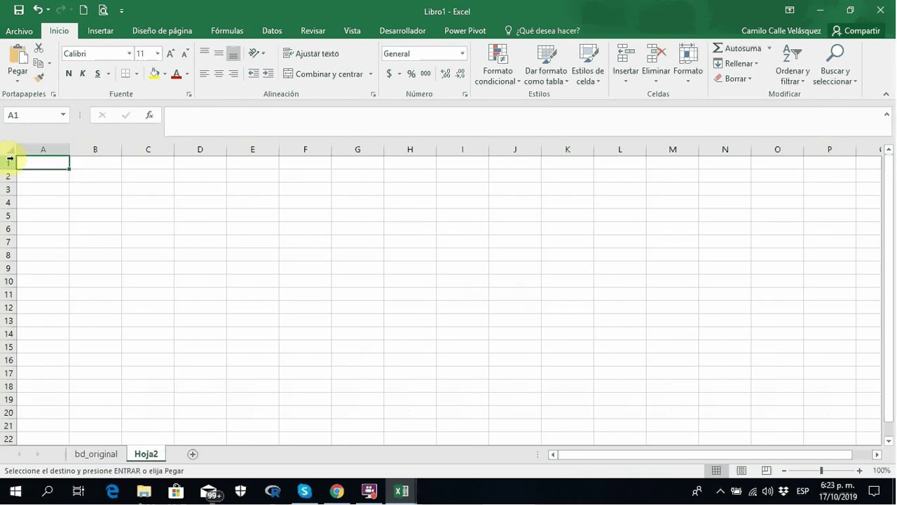
{"action": "left_click", "coordinate": [10, 149]}
{"action": "right_click", "coordinate": [10, 151]}
{"action": "left_click", "coordinate": [57, 206]}
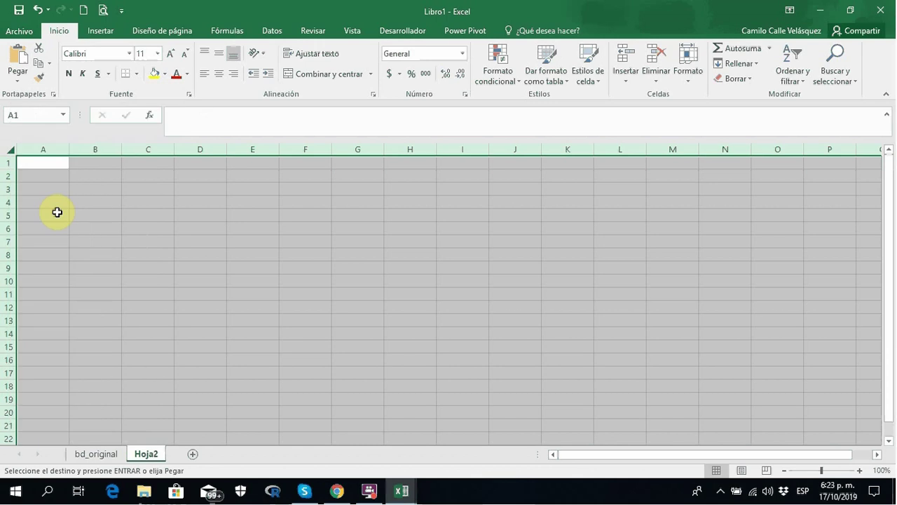
Rename the second sheet as bd_depurada.
{"action": "double_click", "coordinate": [147, 455]}
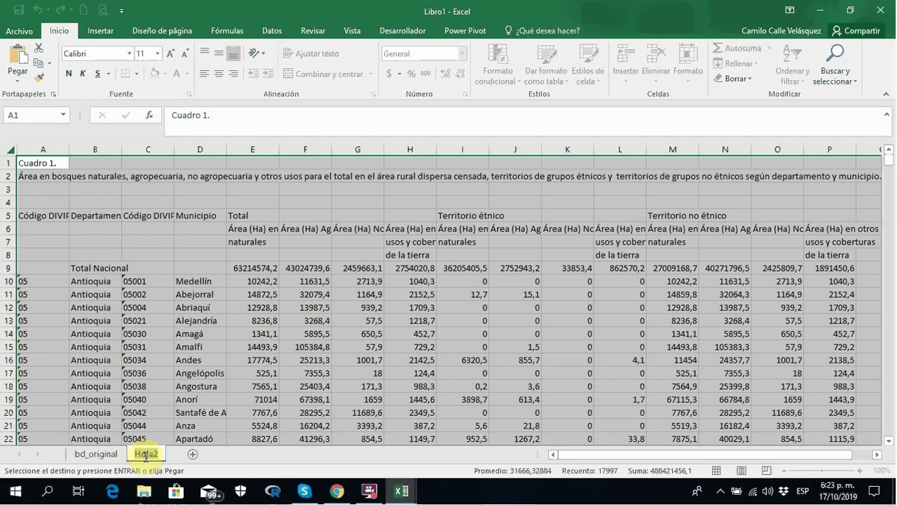
{"action": "type", "text": "bd_depurad"}
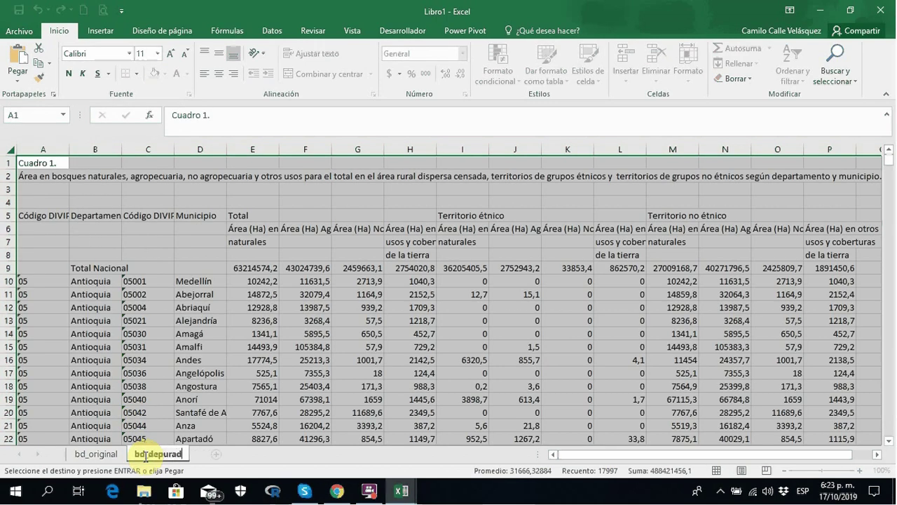
{"action": "type", "text": "a"}
{"action": "left_click", "coordinate": [126, 334]}
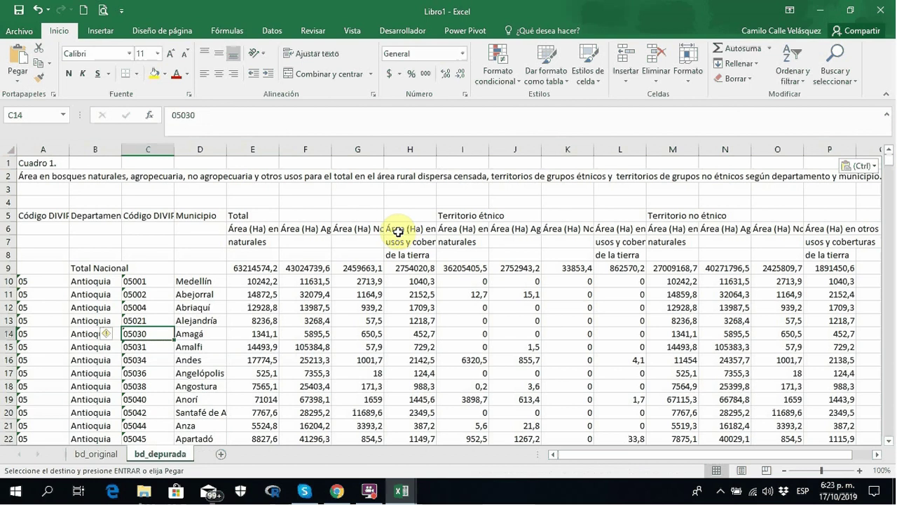
Try to autofit all column widths in the bd_depurada sheet and undo the resizing.
{"action": "left_click", "coordinate": [265, 241]}
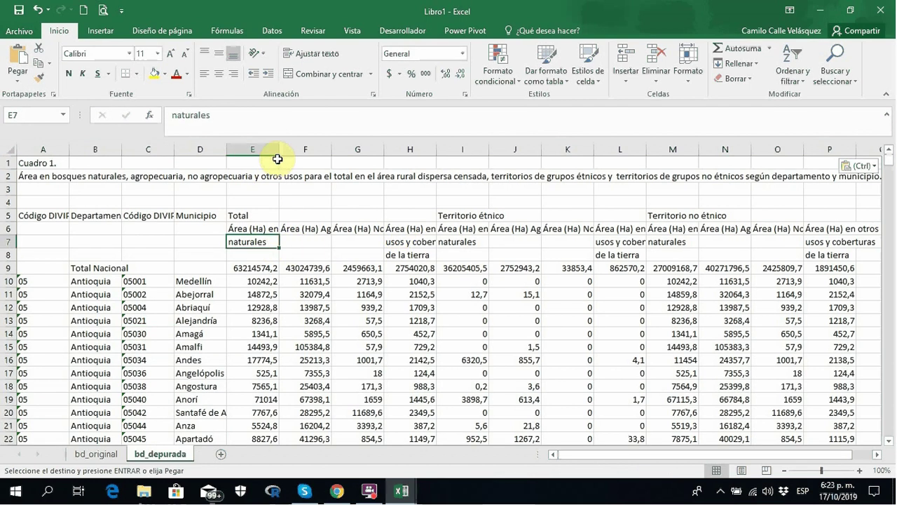
{"action": "left_click", "coordinate": [7, 150]}
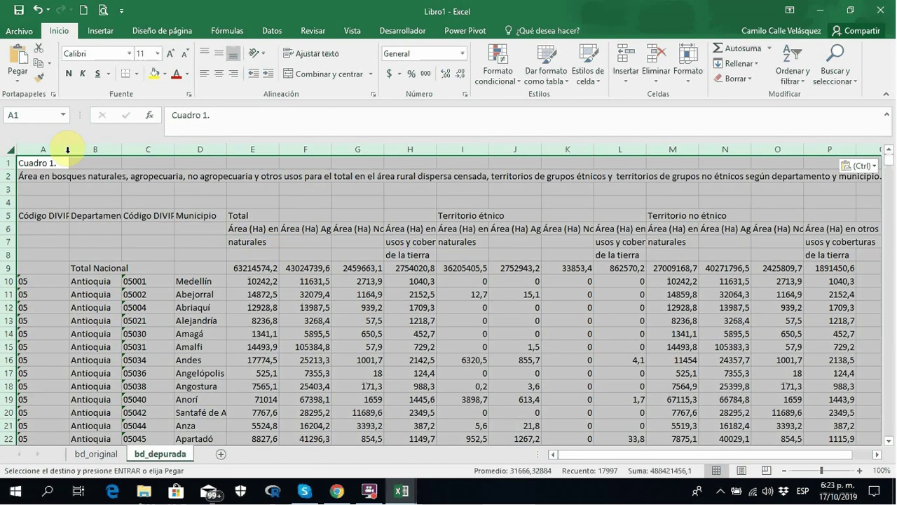
{"action": "double_click", "coordinate": [70, 149]}
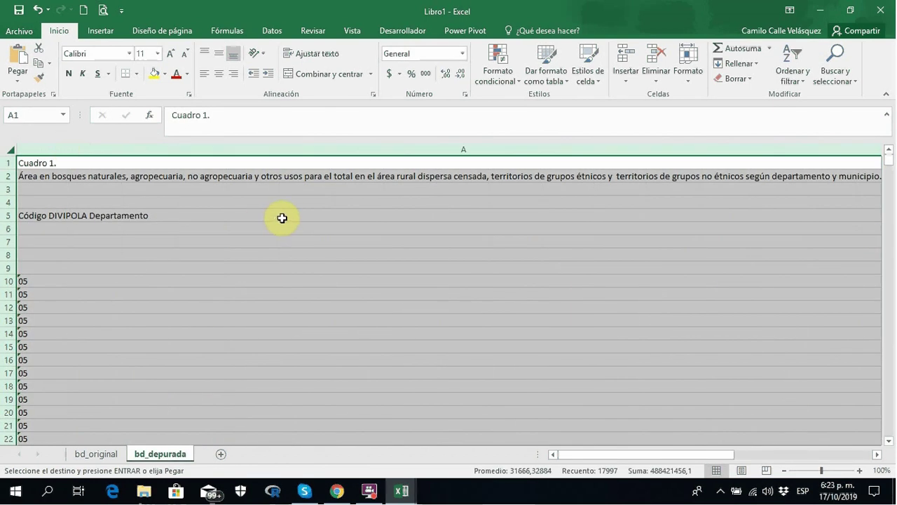
{"action": "key", "text": "ctrl+z"}
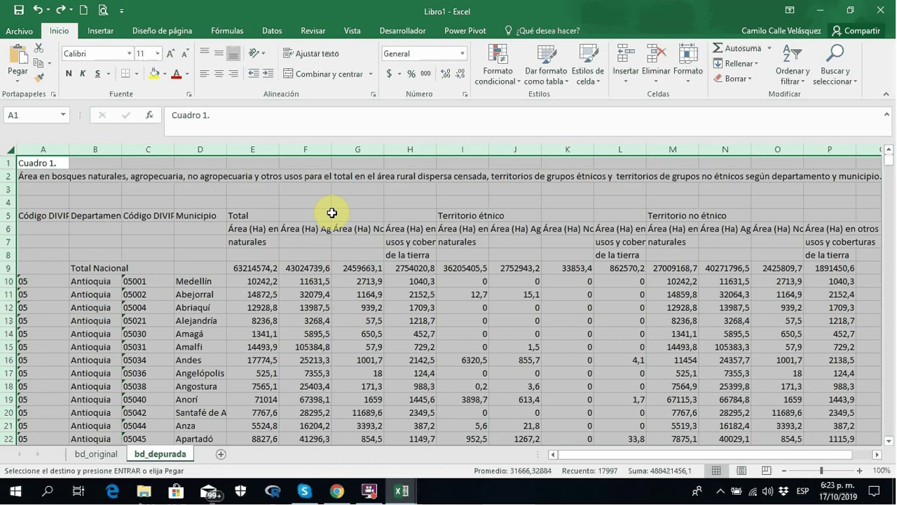
Examine the area headings under Total, Territorio étnico and Territorio no étnico, along with the identifier headings in row 5.
{"action": "left_click", "coordinate": [62, 189]}
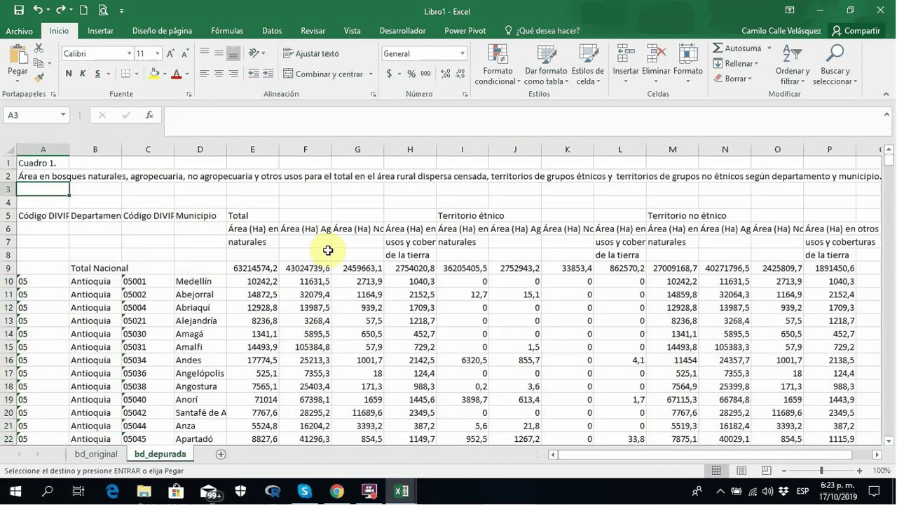
{"action": "left_click", "coordinate": [245, 229]}
{"action": "key", "text": "Right"}
{"action": "key", "text": "Right"}
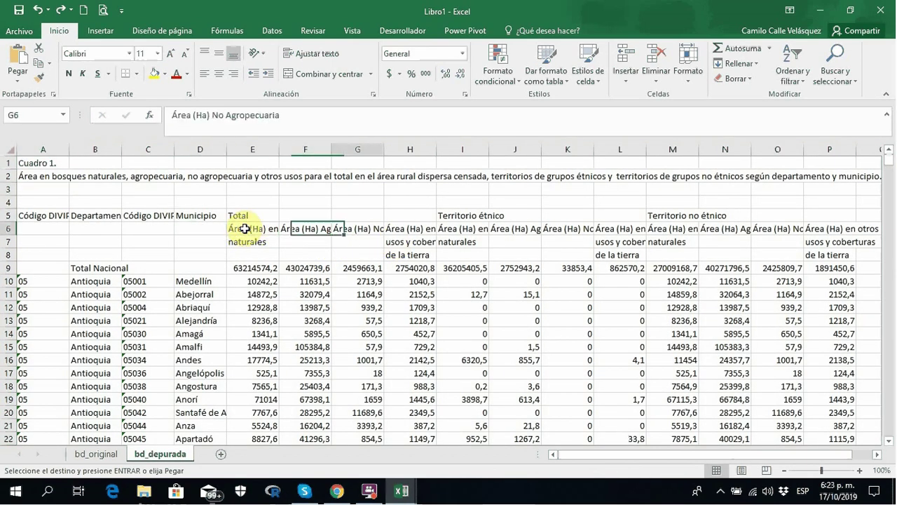
{"action": "key", "text": "Right"}
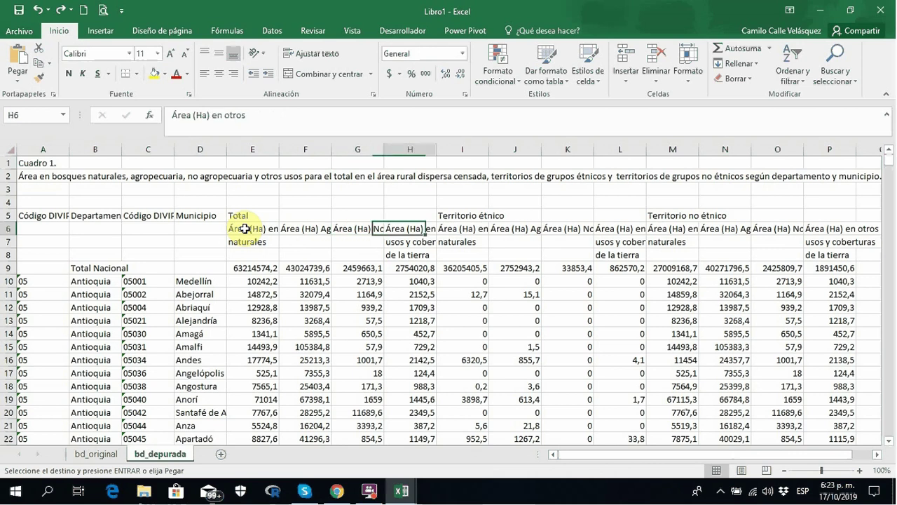
{"action": "key", "text": "Down"}
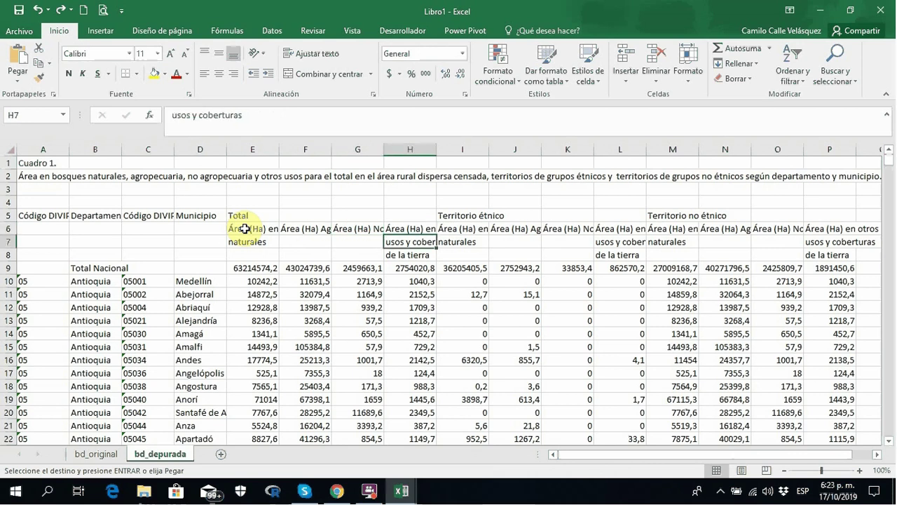
{"action": "key", "text": "Up"}
{"action": "key", "text": "Right"}
{"action": "key", "text": "Right"}
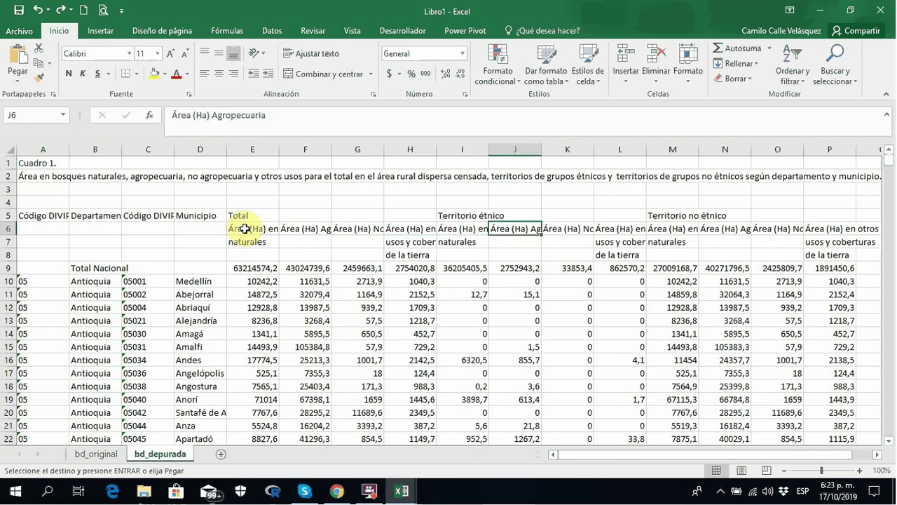
{"action": "key", "text": "Right"}
{"action": "key", "text": "Right"}
{"action": "key", "text": "Down"}
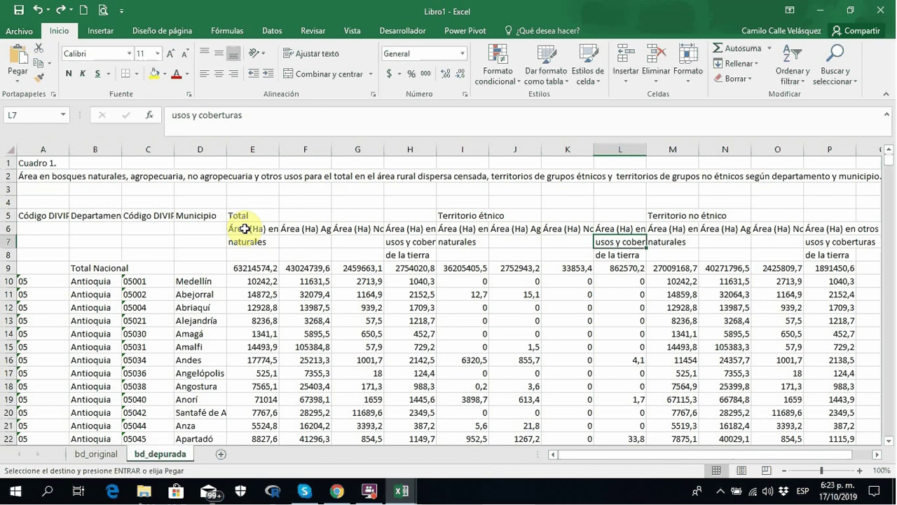
{"action": "key", "text": "Right"}
{"action": "key", "text": "Down"}
{"action": "key", "text": "Left"}
{"action": "key", "text": "Up"}
{"action": "key", "text": "Up"}
{"action": "key", "text": "Right"}
{"action": "key", "text": "Up"}
{"action": "key", "text": "Right"}
{"action": "key", "text": "Right"}
{"action": "key", "text": "Right"}
{"action": "key", "text": "Right"}
{"action": "key", "text": "Right"}
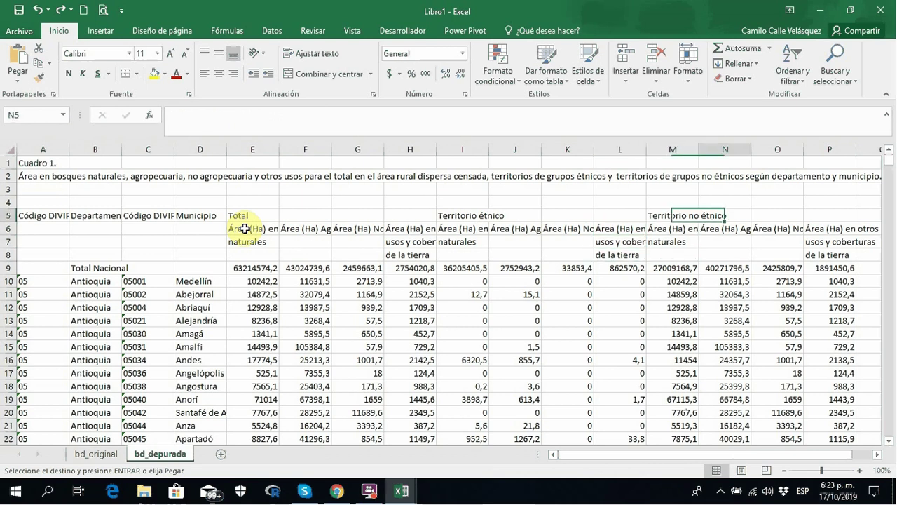
{"action": "key", "text": "Left"}
{"action": "key", "text": "Left"}
{"action": "key", "text": "Left"}
{"action": "key", "text": "Left"}
{"action": "key", "text": "Left"}
{"action": "key", "text": "Left"}
{"action": "key", "text": "Left"}
{"action": "key", "text": "Left"}
{"action": "key", "text": "Left"}
{"action": "key", "text": "Left"}
{"action": "key", "text": "Left"}
{"action": "key", "text": "Left"}
{"action": "key", "text": "Left"}
{"action": "key", "text": "Left"}
{"action": "key", "text": "Left"}
{"action": "key", "text": "Left"}
{"action": "key", "text": "Left"}
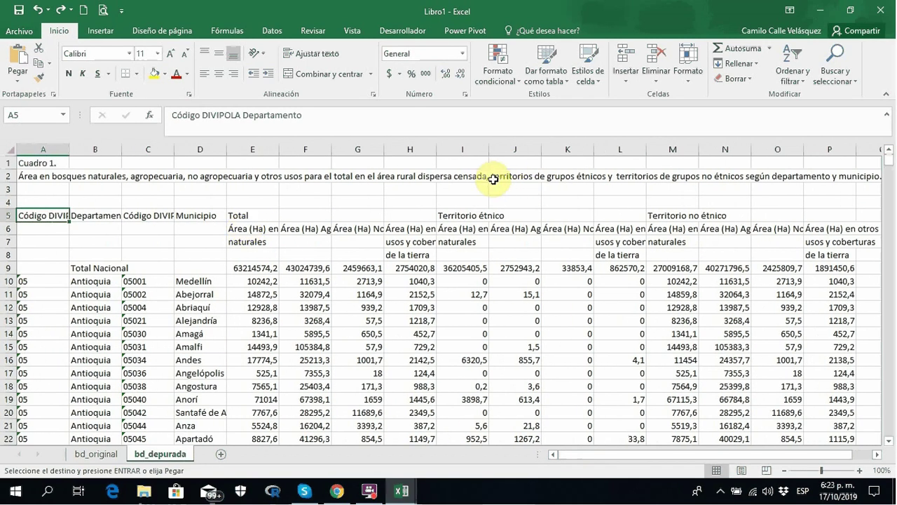
Delete columns I to P, which hold the Territorio étnico and Territorio no étnico data, from bd_depurada.
{"action": "left_click_drag", "start_coordinate": [461, 150], "coordinate": [843, 180]}
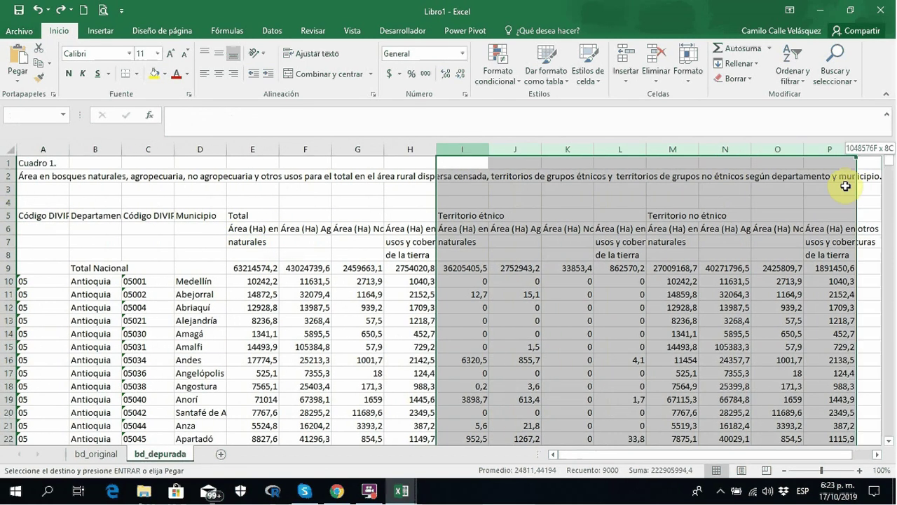
{"action": "right_click", "coordinate": [626, 154]}
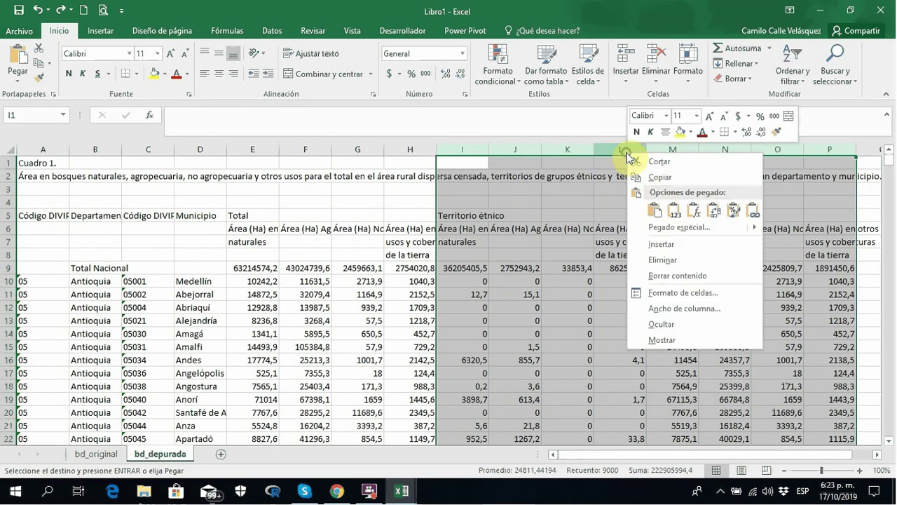
{"action": "left_click", "coordinate": [680, 259]}
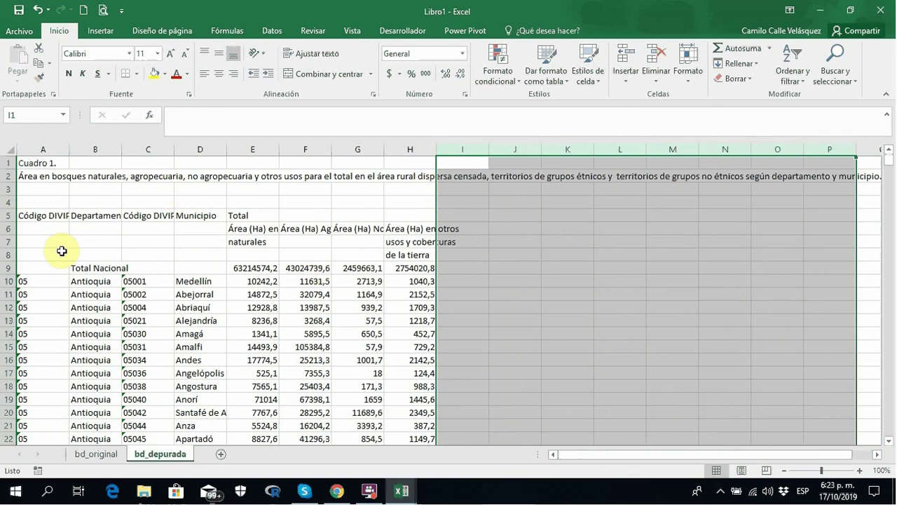
Delete rows 7 and 8, which hold the continuation lines of the area headings.
{"action": "left_click_drag", "start_coordinate": [8, 241], "coordinate": [10, 254]}
{"action": "right_click", "coordinate": [14, 258]}
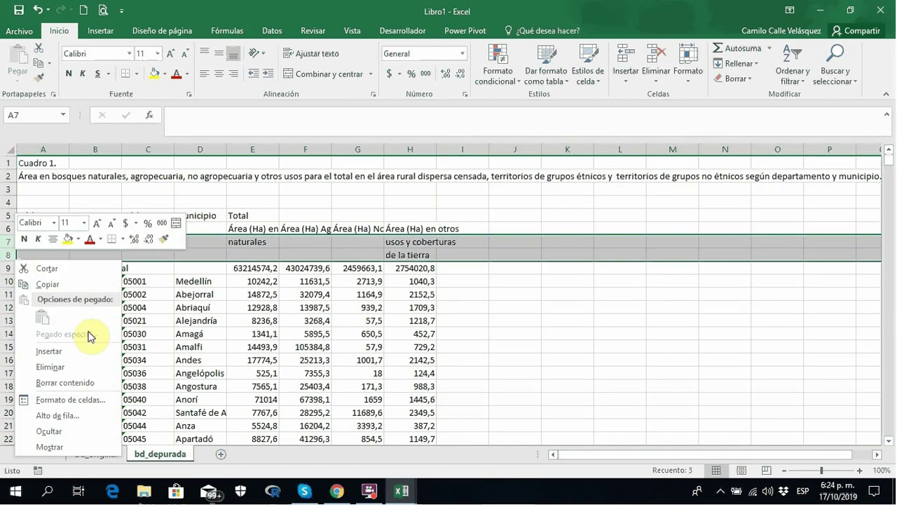
{"action": "left_click", "coordinate": [60, 369]}
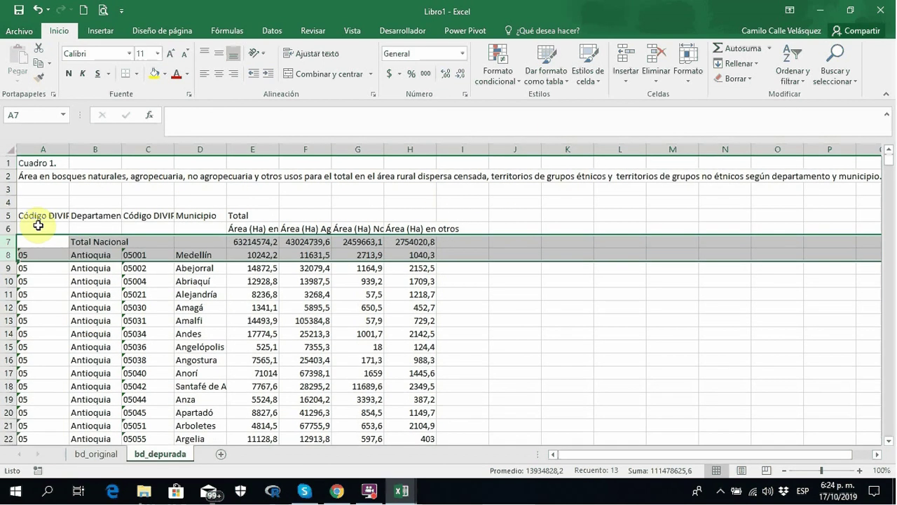
Move the headings in A5:D5 and E6:H6 into row 7, replacing the Total Nacional data.
{"action": "left_click", "coordinate": [160, 216]}
{"action": "left_click_drag", "start_coordinate": [160, 215], "coordinate": [194, 212]}
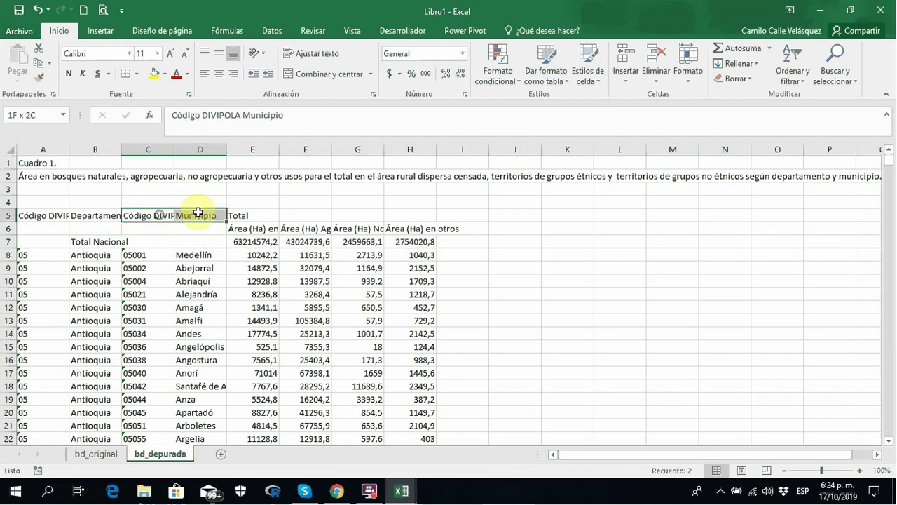
{"action": "left_click_drag", "start_coordinate": [26, 213], "coordinate": [192, 237]}
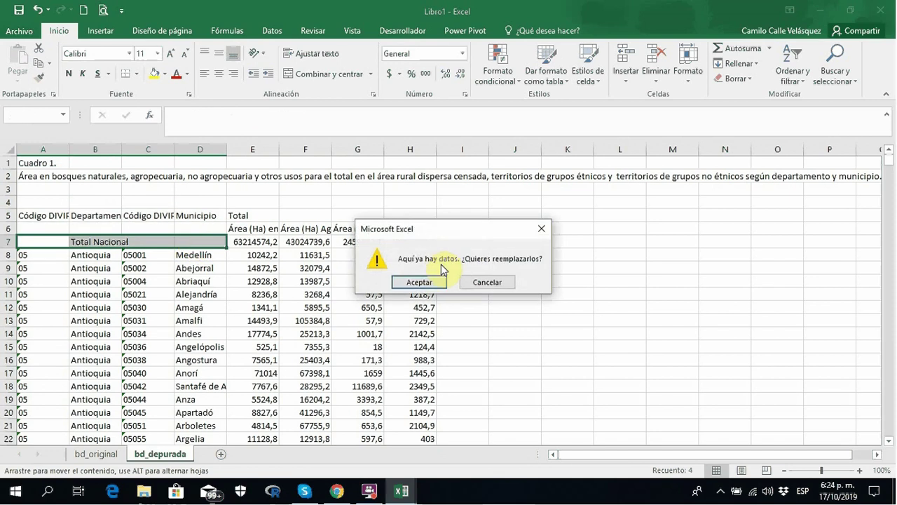
{"action": "left_click", "coordinate": [431, 281]}
{"action": "left_click", "coordinate": [236, 230]}
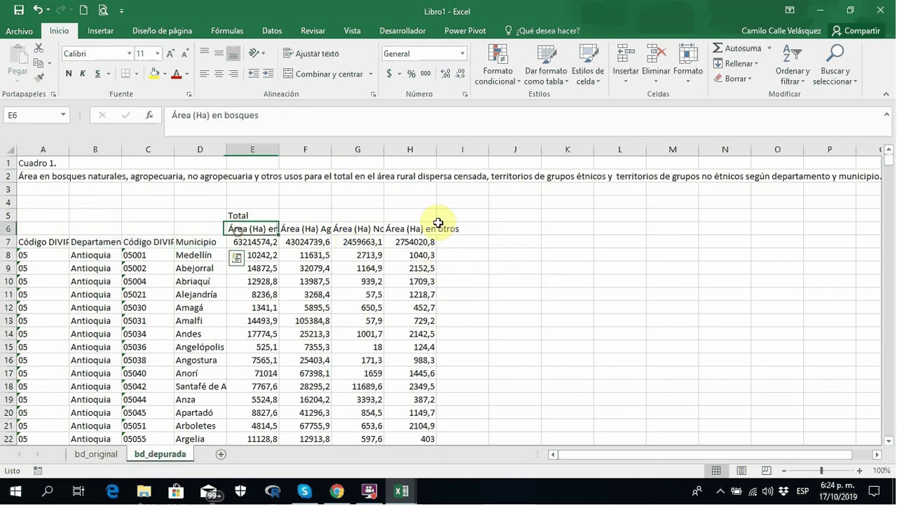
{"action": "left_click", "coordinate": [437, 224], "text": "shift"}
{"action": "left_click_drag", "start_coordinate": [436, 234], "coordinate": [431, 244]}
{"action": "key", "text": "Return"}
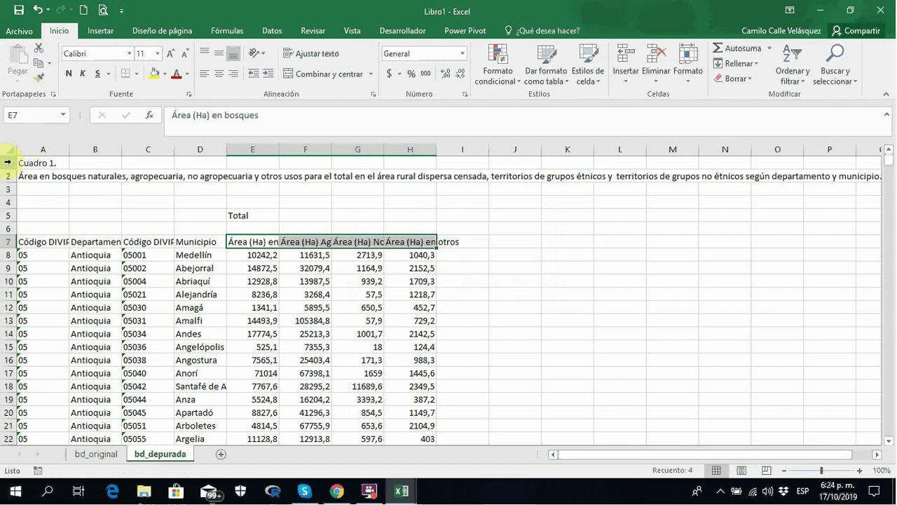
Delete rows 1 to 6 above the consolidated heading row.
{"action": "left_click_drag", "start_coordinate": [7, 162], "coordinate": [19, 225]}
{"action": "right_click", "coordinate": [18, 225]}
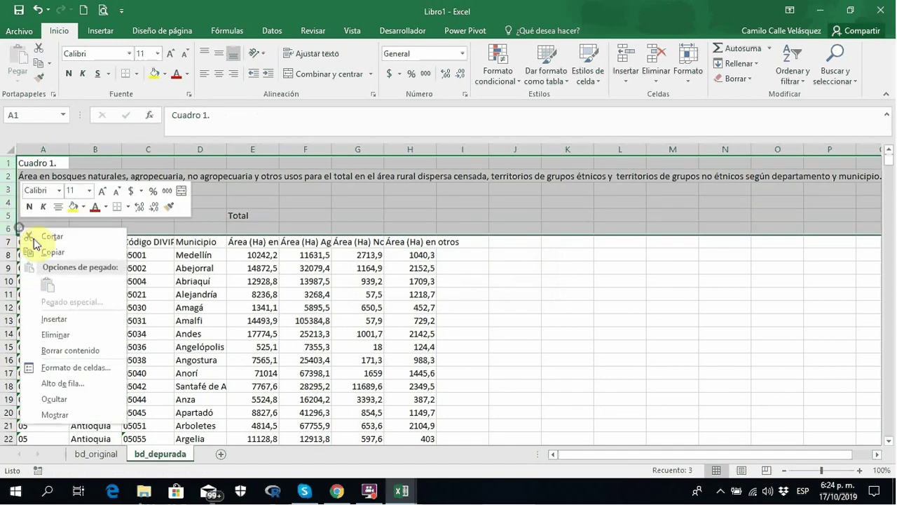
{"action": "left_click", "coordinate": [70, 334]}
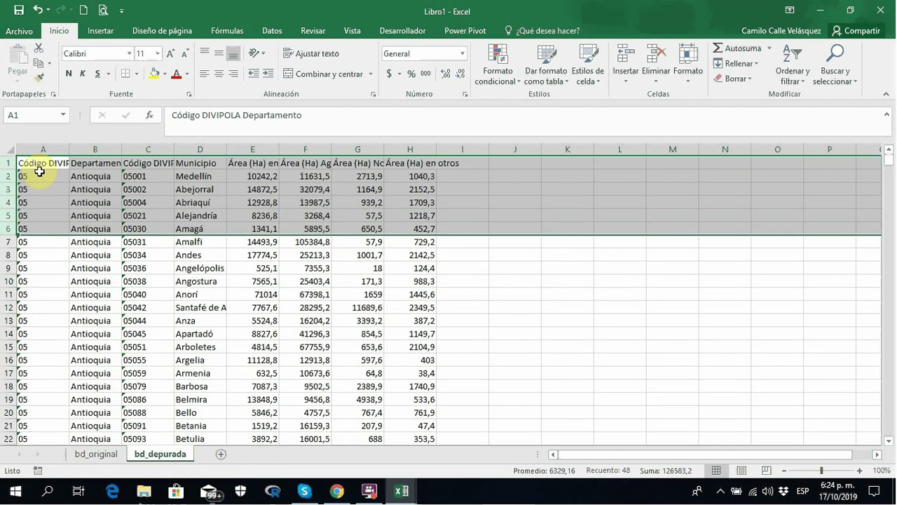
Size column A to its DIVIPOLA heading and autofit columns B, C and D to their contents.
{"action": "left_click", "coordinate": [40, 172]}
{"action": "double_click", "coordinate": [69, 148]}
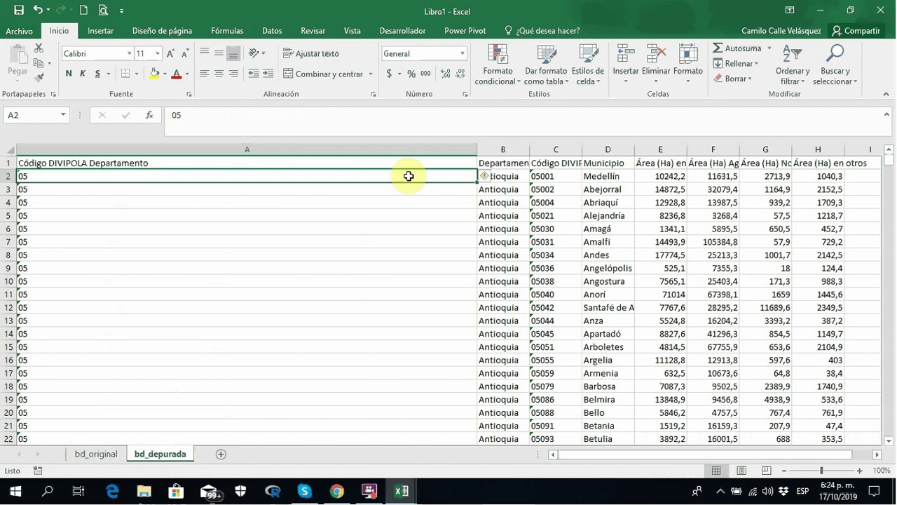
{"action": "left_click_drag", "start_coordinate": [476, 147], "coordinate": [171, 175]}
{"action": "double_click", "coordinate": [227, 148]}
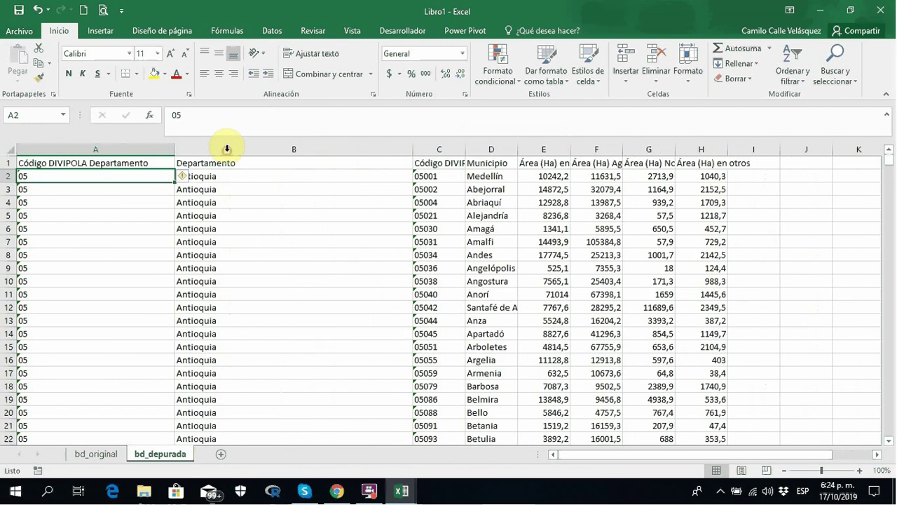
{"action": "double_click", "coordinate": [465, 149]}
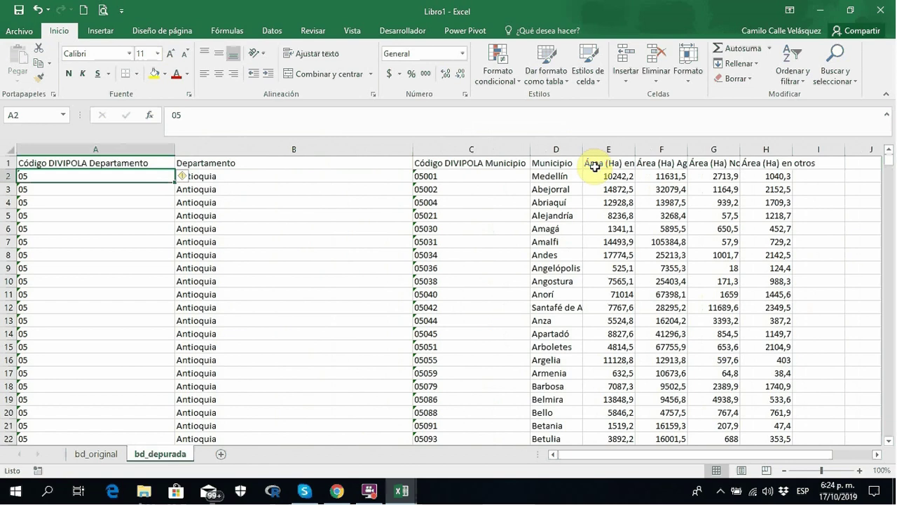
{"action": "double_click", "coordinate": [582, 148]}
Delete the Código DIVIPOLA Municipio and Código DIVIPOLA Departamento columns.
{"action": "left_click", "coordinate": [494, 145]}
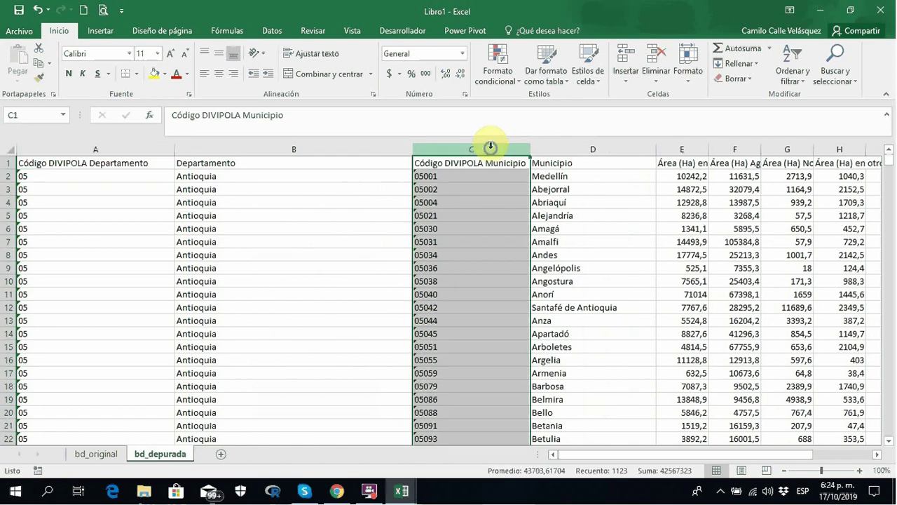
{"action": "right_click", "coordinate": [494, 146]}
{"action": "left_click", "coordinate": [526, 254]}
{"action": "left_click", "coordinate": [150, 147]}
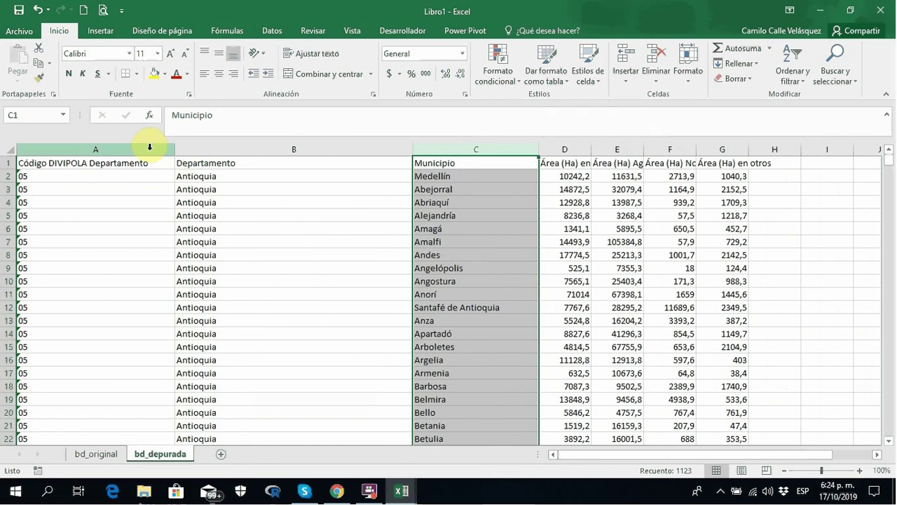
{"action": "right_click", "coordinate": [150, 147]}
{"action": "left_click", "coordinate": [203, 254]}
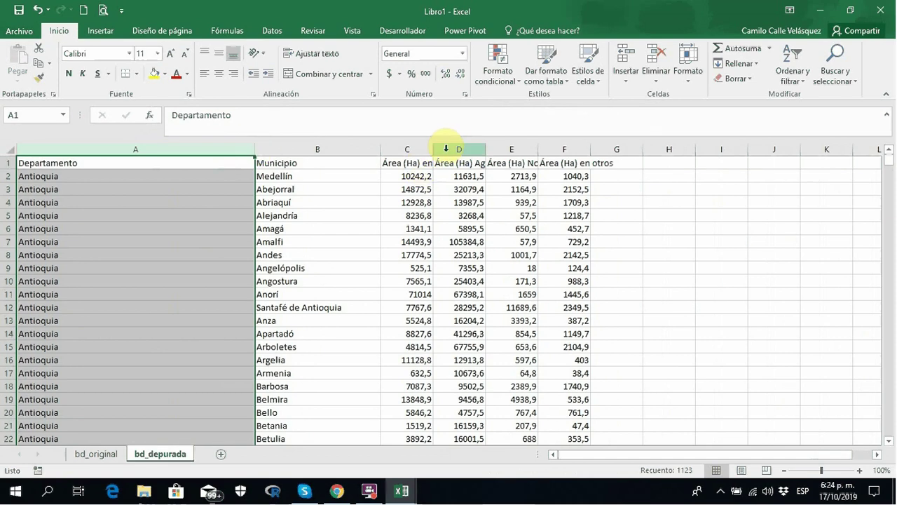
Autofit the widths of all columns in the bd_depurada sheet so the area headings fit.
{"action": "left_click", "coordinate": [7, 149]}
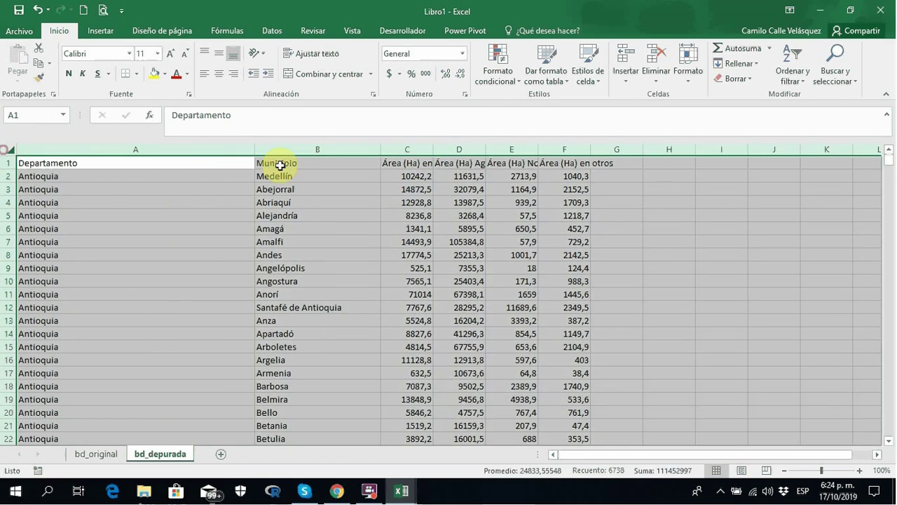
{"action": "double_click", "coordinate": [255, 149]}
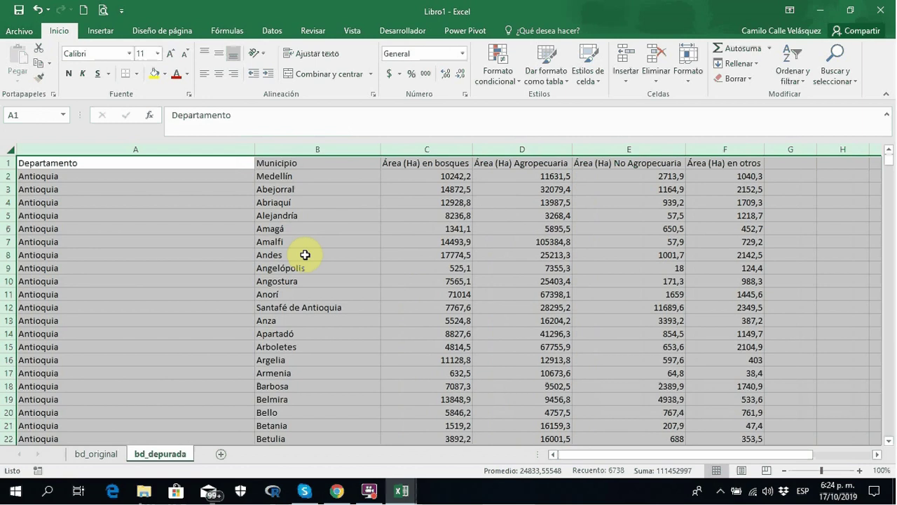
{"action": "left_click", "coordinate": [784, 164]}
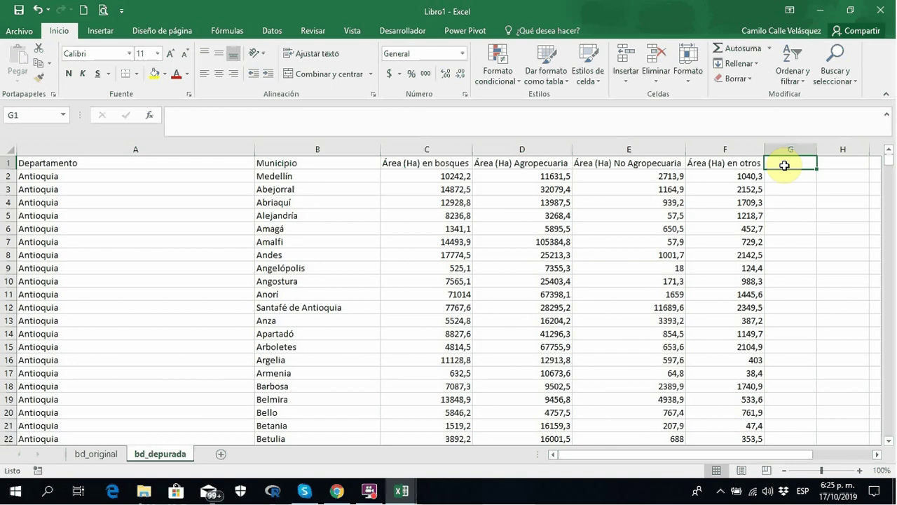
Review the municipality and area headings across row 1 of bd_depurada.
{"action": "key", "text": "Left"}
{"action": "key", "text": "Left"}
{"action": "key", "text": "Left"}
{"action": "key", "text": "Left"}
{"action": "key", "text": "Left"}
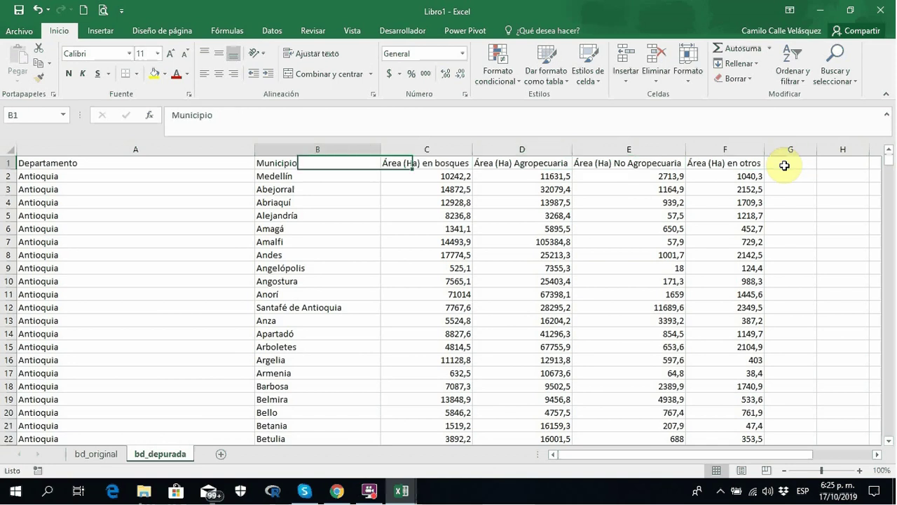
{"action": "key", "text": "Right"}
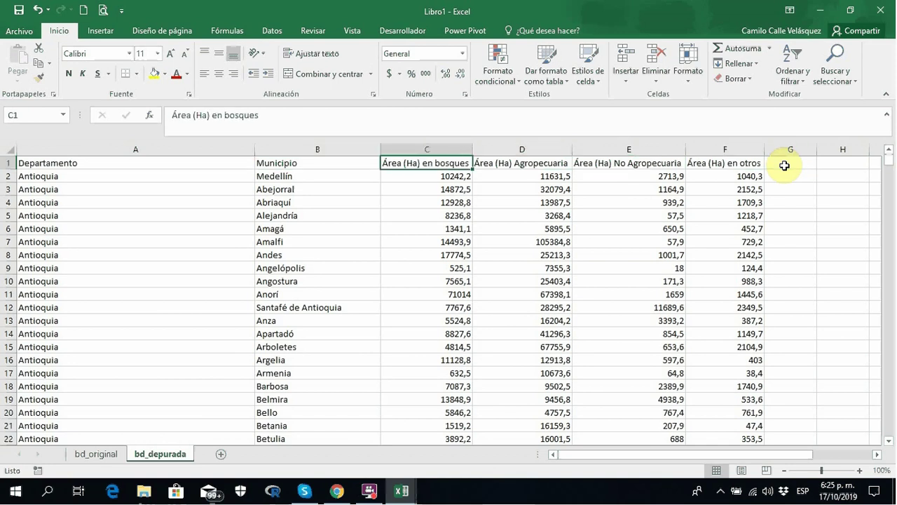
{"action": "key", "text": "Right"}
{"action": "key", "text": "Right"}
{"action": "key", "text": "Right"}
{"action": "key", "text": "Right"}
{"action": "key", "text": "Left"}
{"action": "key", "text": "Left"}
{"action": "key", "text": "Left"}
{"action": "key", "text": "Left"}
{"action": "key", "text": "Left"}
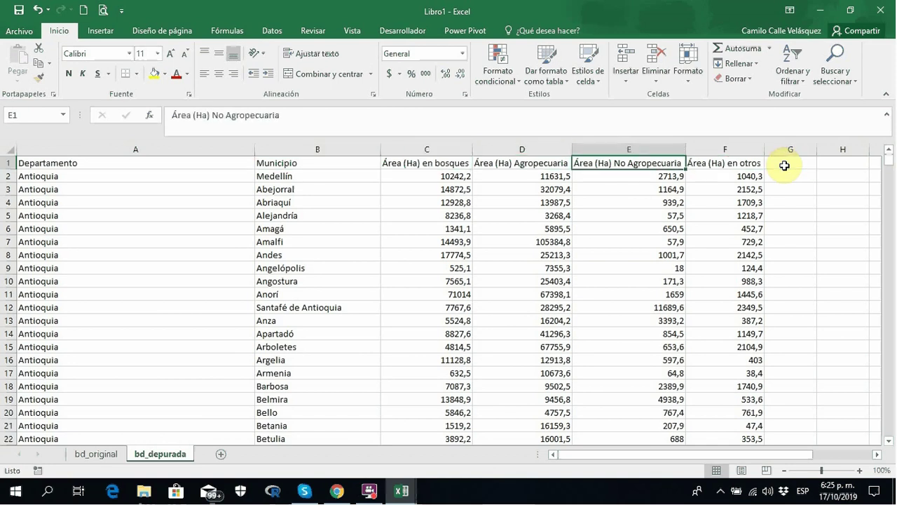
Copy the four area headings in C1:F1 and paste them starting at G1.
{"action": "key", "text": "Right"}
{"action": "key", "text": "shift+Right"}
{"action": "key", "text": "shift+Right"}
{"action": "key", "text": "shift+Right"}
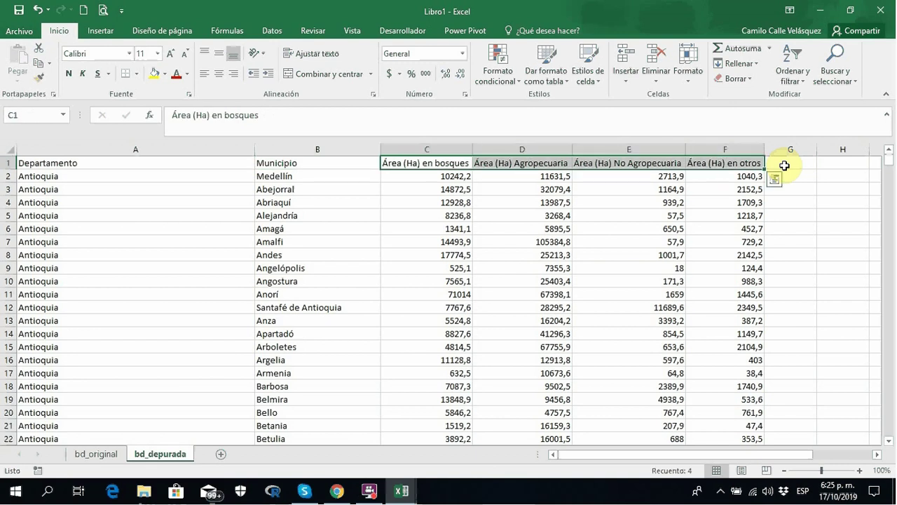
{"action": "key", "text": "ctrl+c"}
{"action": "key", "text": "Right"}
{"action": "key", "text": "Right"}
{"action": "key", "text": "Right"}
{"action": "key", "text": "Right"}
{"action": "key", "text": "Left"}
{"action": "key", "text": "ctrl+v"}
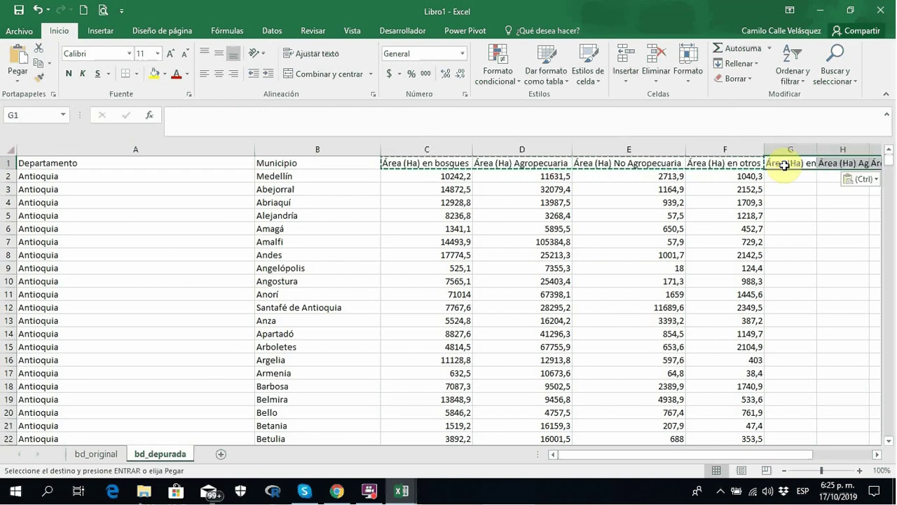
{"action": "key", "text": "Return"}
Enter the formula =+C2/SUMA($C2:$F2) in G2 to calculate the forest share of Medellín's total area.
{"action": "type", "text": "+"}
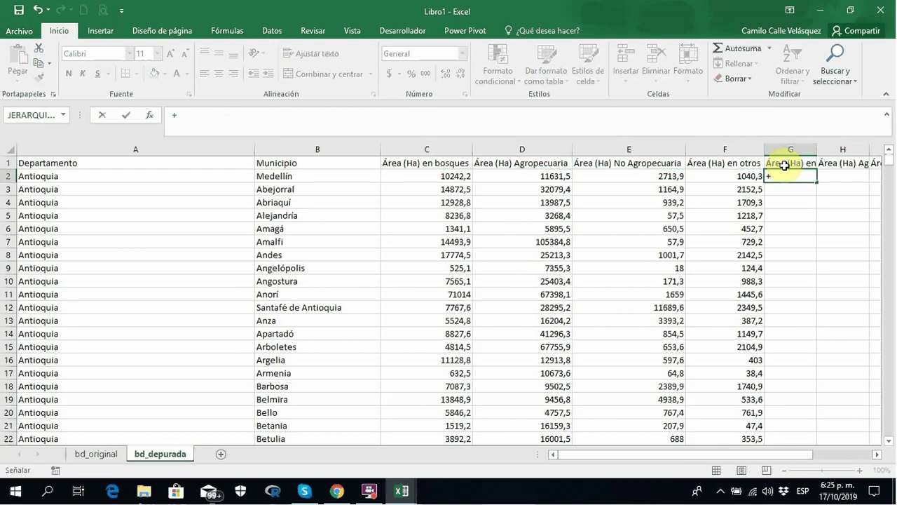
{"action": "key", "text": "Left"}
{"action": "key", "text": "Left"}
{"action": "key", "text": "Left"}
{"action": "key", "text": "Left"}
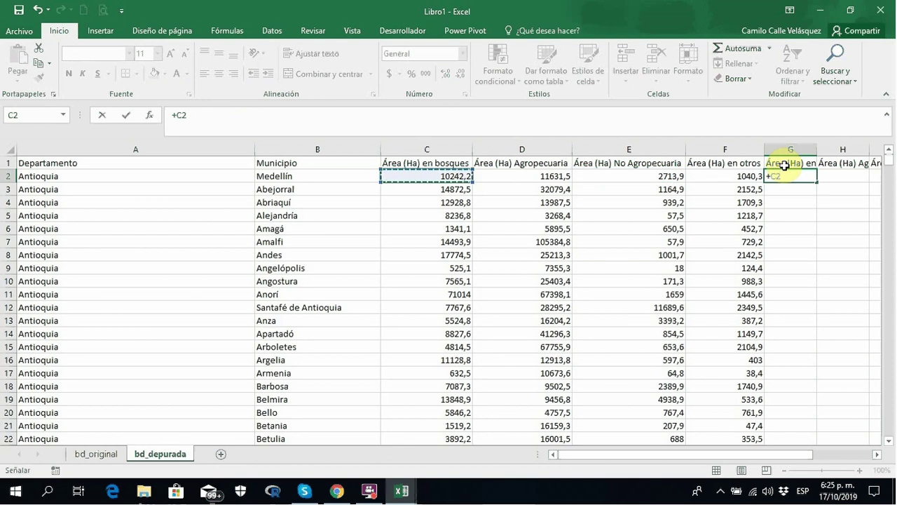
{"action": "type", "text": "/s"}
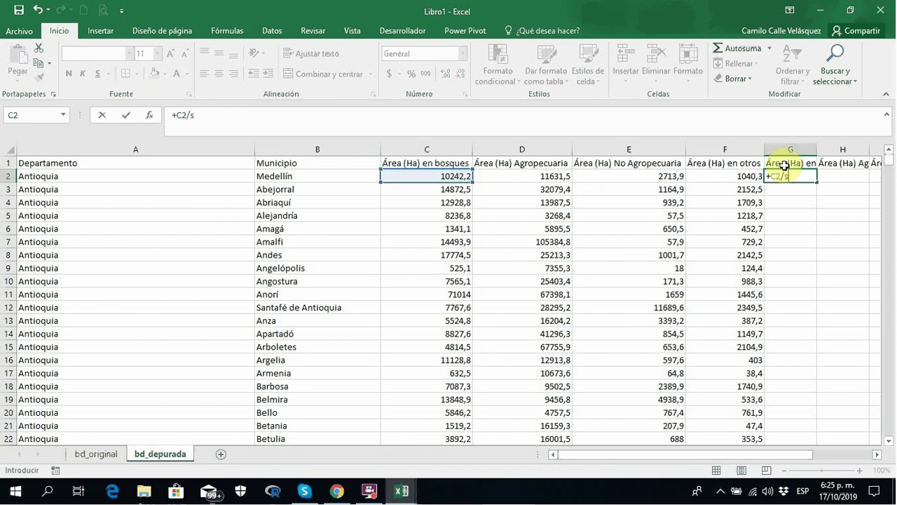
{"action": "type", "text": "uma(C2"}
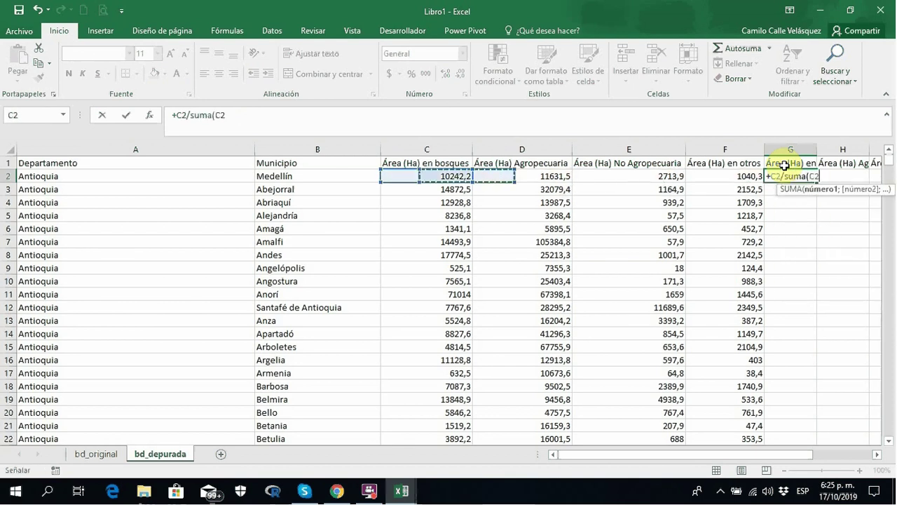
{"action": "key", "text": "shift+Right"}
{"action": "key", "text": "shift+Right"}
{"action": "key", "text": "shift+Right"}
{"action": "key", "text": "shift+Right"}
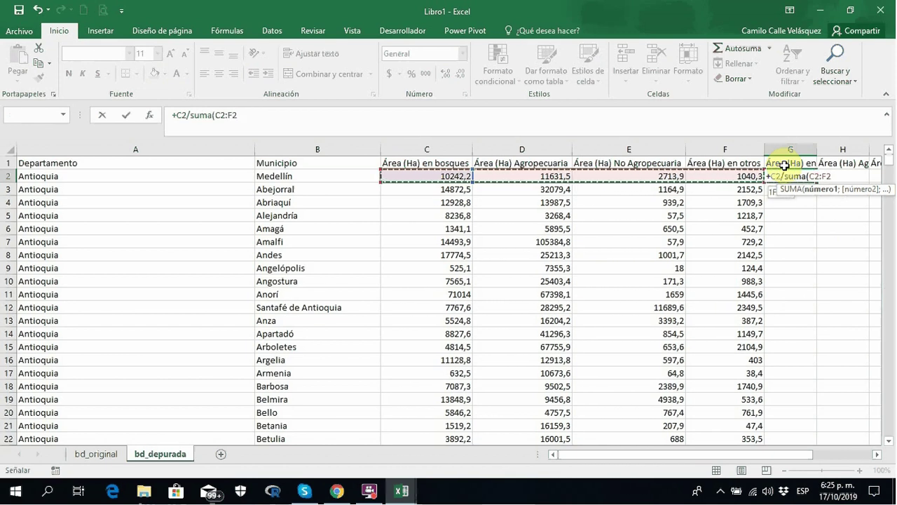
{"action": "key", "text": "F4"}
{"action": "key", "text": "F4"}
{"action": "key", "text": "F4"}
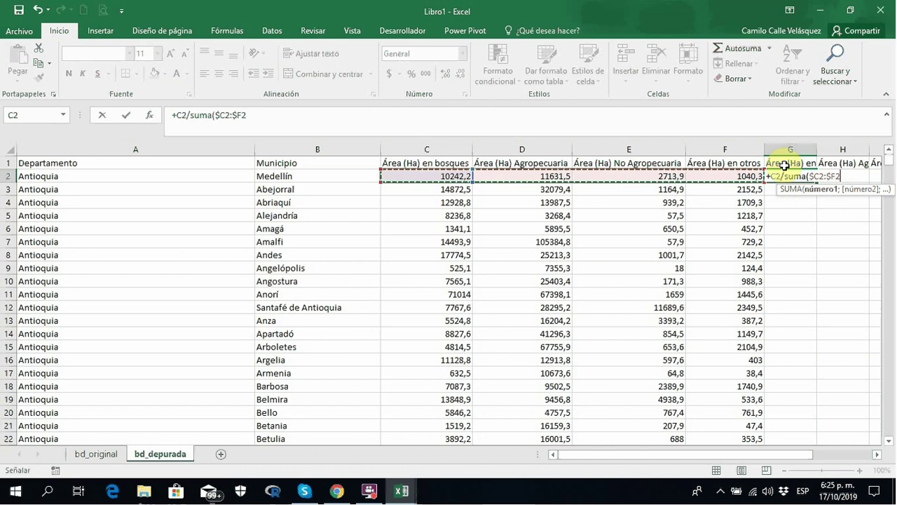
{"action": "key", "text": "ctrl+Return"}
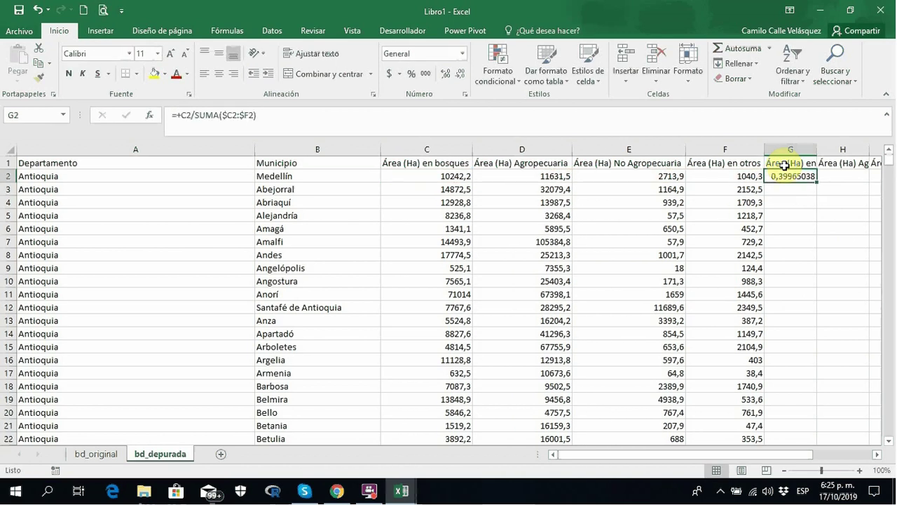
Format G2 as a percentage with one decimal and fill its formula across to J2.
{"action": "left_click", "coordinate": [411, 74]}
{"action": "left_click", "coordinate": [448, 73]}
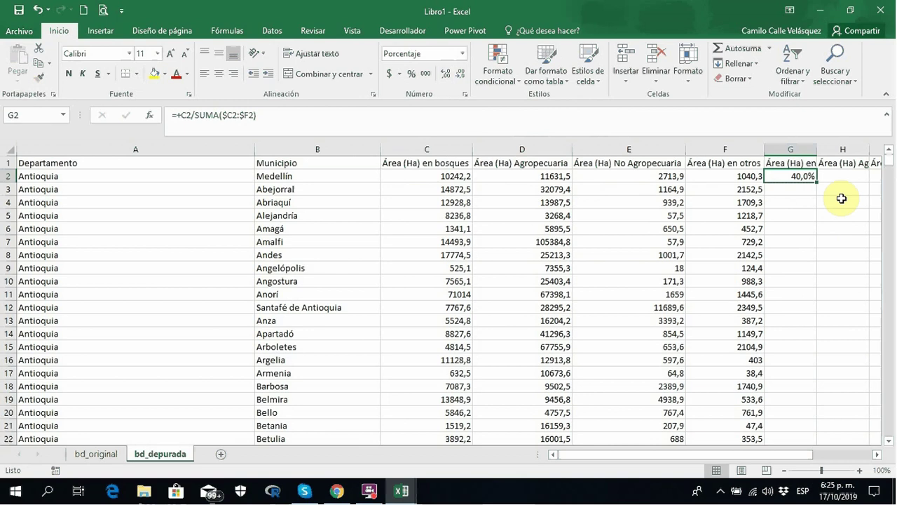
{"action": "left_click_drag", "start_coordinate": [818, 182], "coordinate": [731, 182]}
Autofit the widths of columns G through J to their area headings.
{"action": "double_click", "coordinate": [579, 149]}
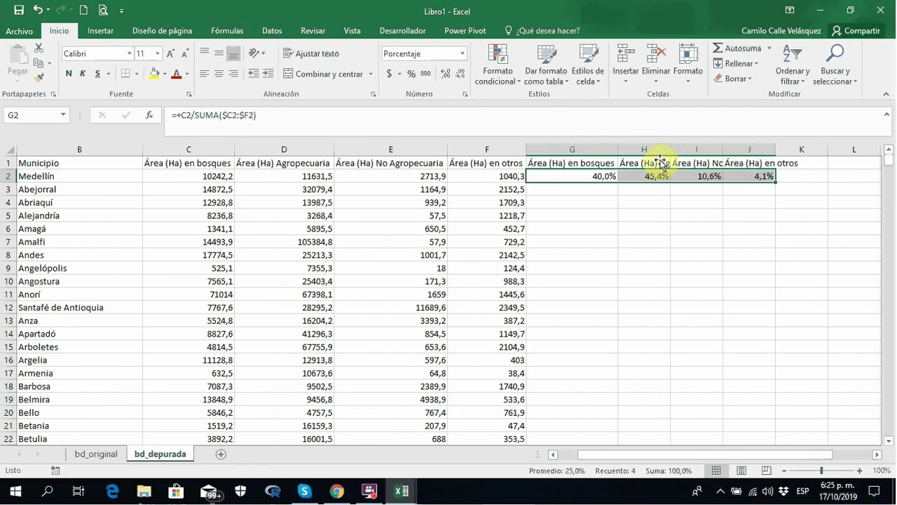
{"action": "double_click", "coordinate": [672, 150]}
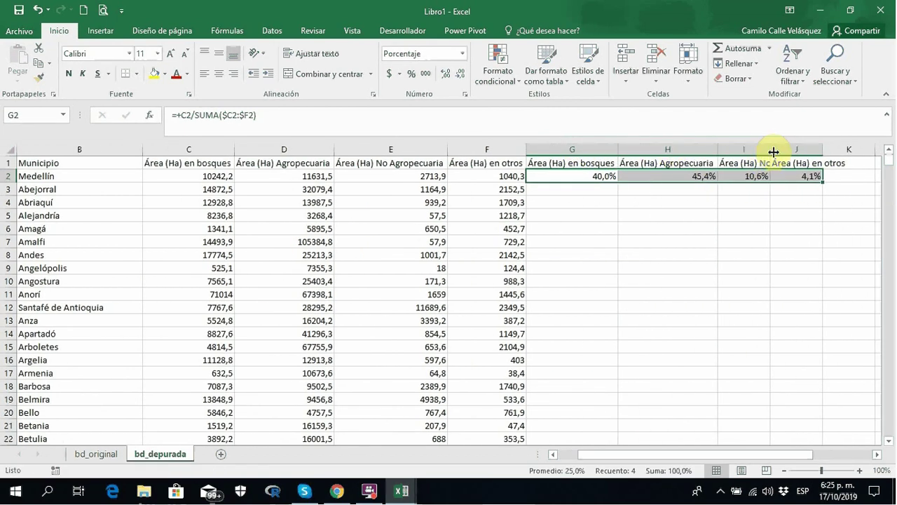
{"action": "double_click", "coordinate": [770, 149]}
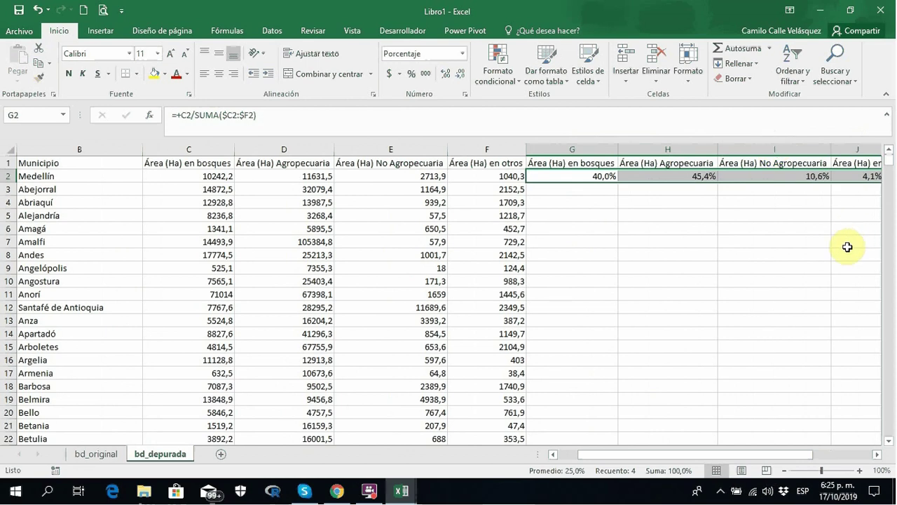
{"action": "left_click", "coordinate": [877, 454]}
{"action": "left_click", "coordinate": [877, 454]}
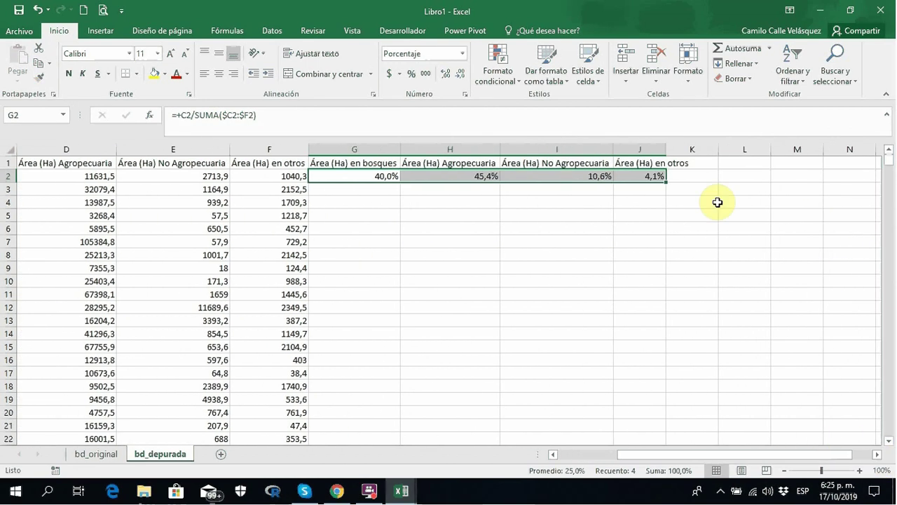
{"action": "double_click", "coordinate": [666, 149]}
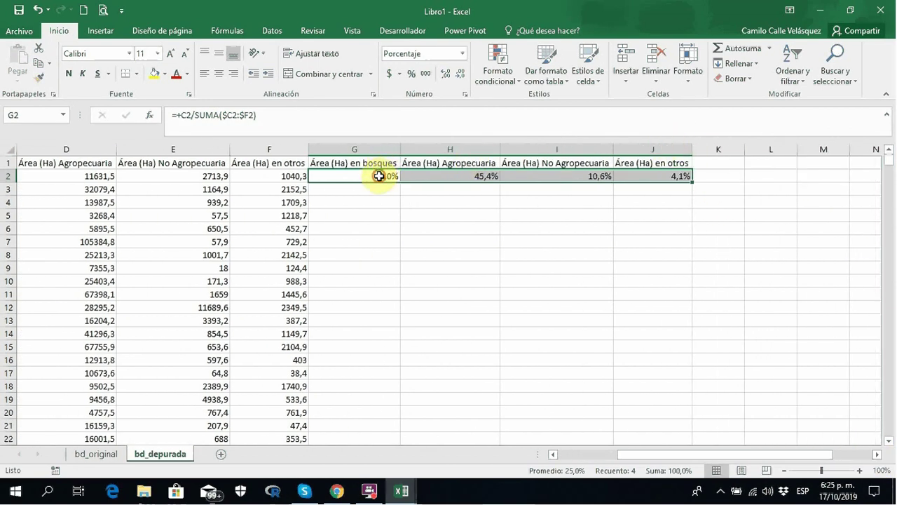
Fill the percentage formulas in G2:J2 down through all the municipality rows.
{"action": "left_click_drag", "start_coordinate": [378, 176], "coordinate": [686, 179]}
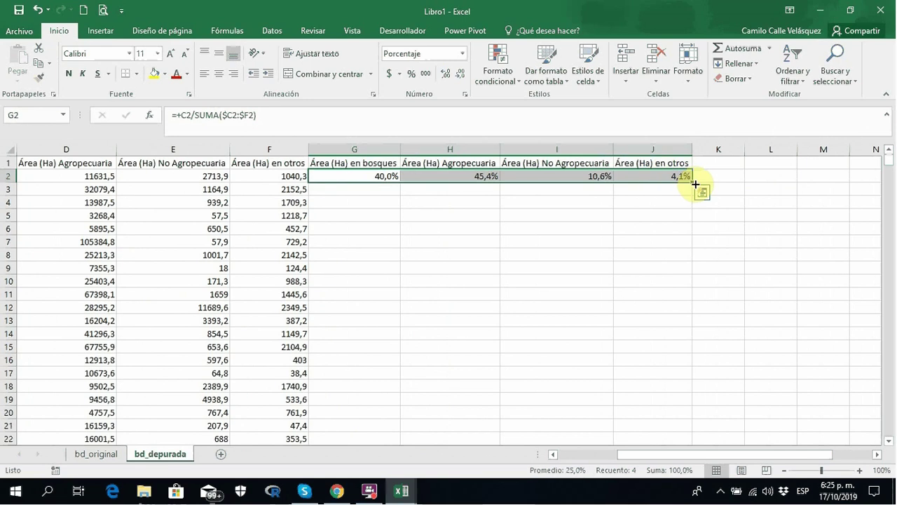
{"action": "double_click", "coordinate": [695, 183]}
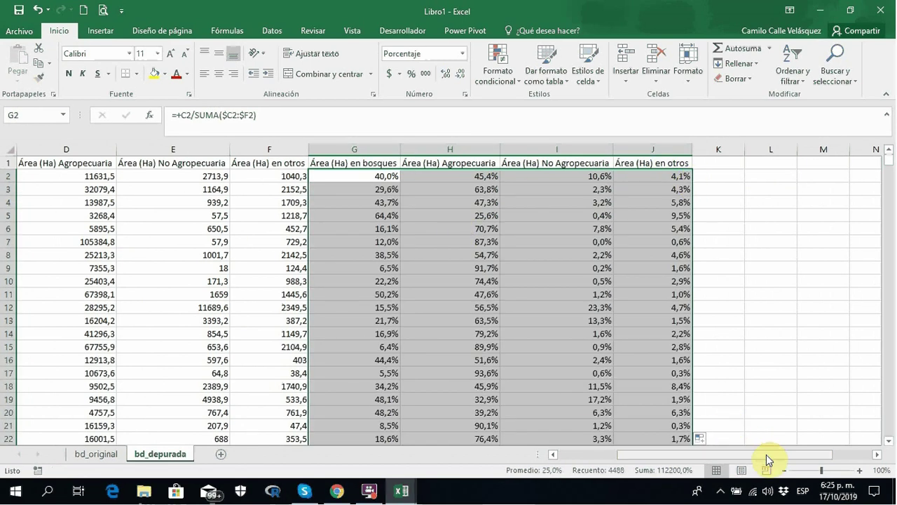
{"action": "left_click_drag", "start_coordinate": [766, 454], "coordinate": [703, 453]}
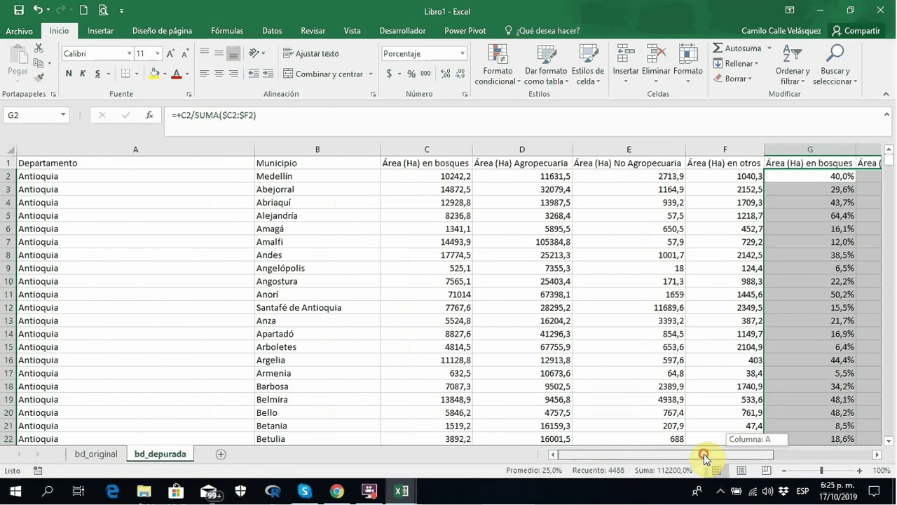
{"action": "left_click", "coordinate": [723, 176]}
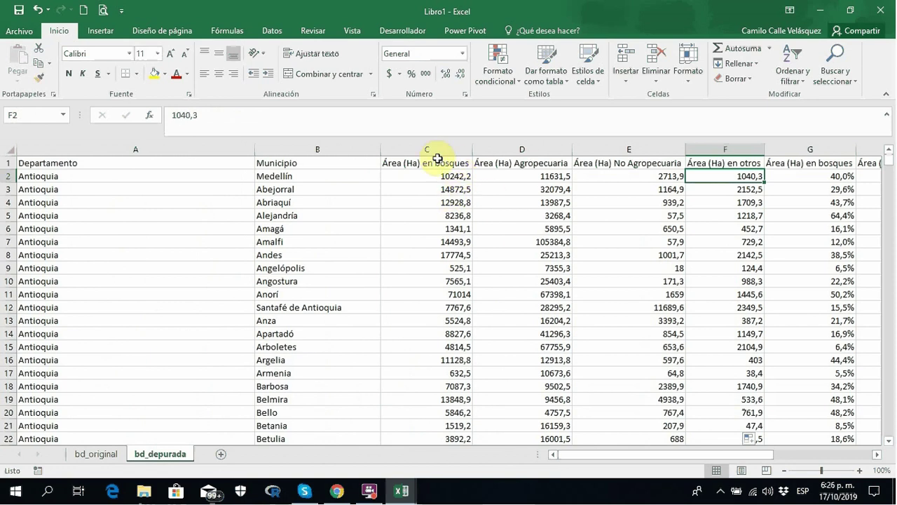
Copy columns G through J and paste them over themselves as values only.
{"action": "left_click_drag", "start_coordinate": [837, 145], "coordinate": [724, 144]}
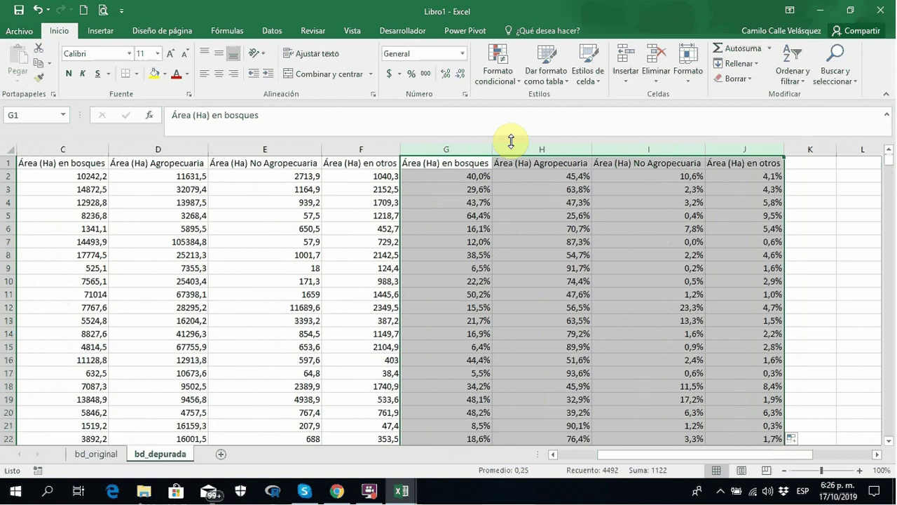
{"action": "key", "text": "ctrl+c"}
{"action": "right_click", "coordinate": [458, 147]}
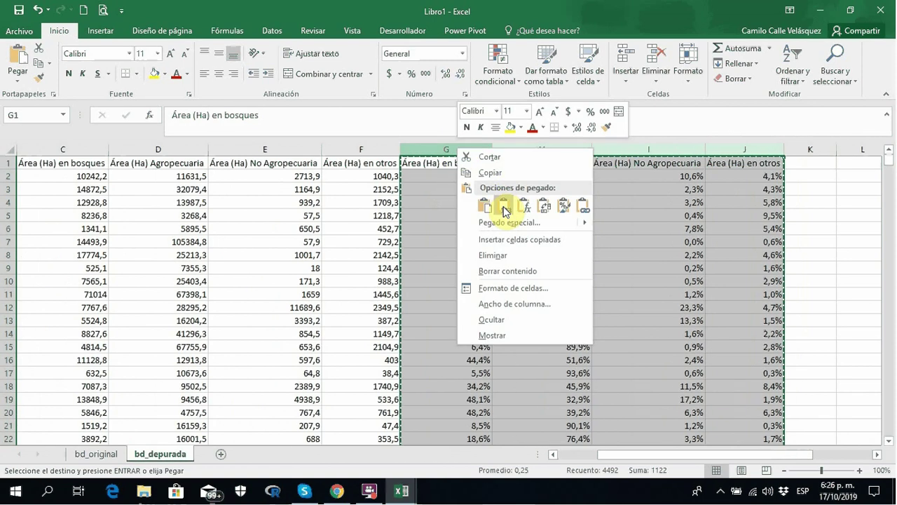
{"action": "left_click", "coordinate": [504, 206]}
{"action": "key", "text": "Escape"}
Delete the original hectare columns C through F and narrow the Departamento column.
{"action": "left_click_drag", "start_coordinate": [365, 150], "coordinate": [75, 151]}
{"action": "right_click", "coordinate": [74, 151]}
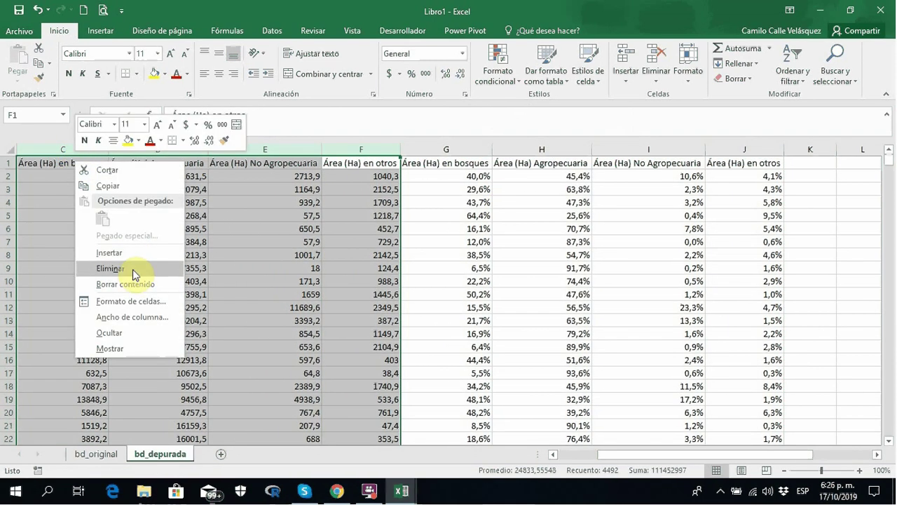
{"action": "left_click", "coordinate": [133, 268]}
{"action": "left_click", "coordinate": [86, 174]}
{"action": "key", "text": "Left"}
{"action": "key", "text": "Left"}
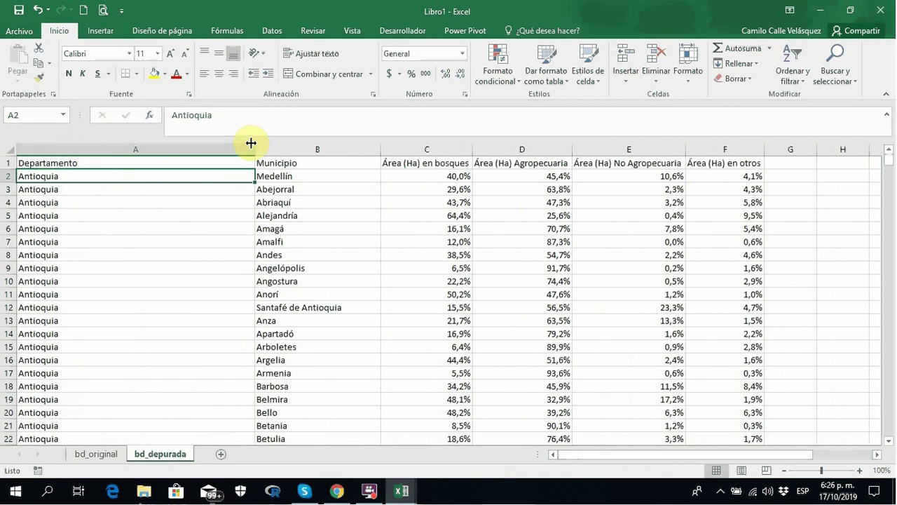
{"action": "left_click_drag", "start_coordinate": [254, 146], "coordinate": [130, 146]}
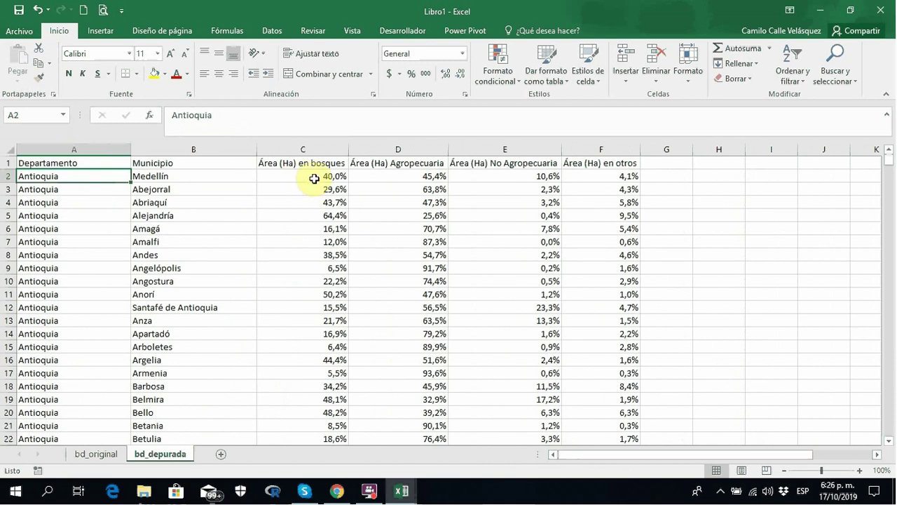
Copy the headings in A1:F1 of bd_depurada and paste them transposed into a new sheet starting at B2.
{"action": "left_click_drag", "start_coordinate": [81, 163], "coordinate": [626, 152]}
{"action": "key", "text": "ctrl+c"}
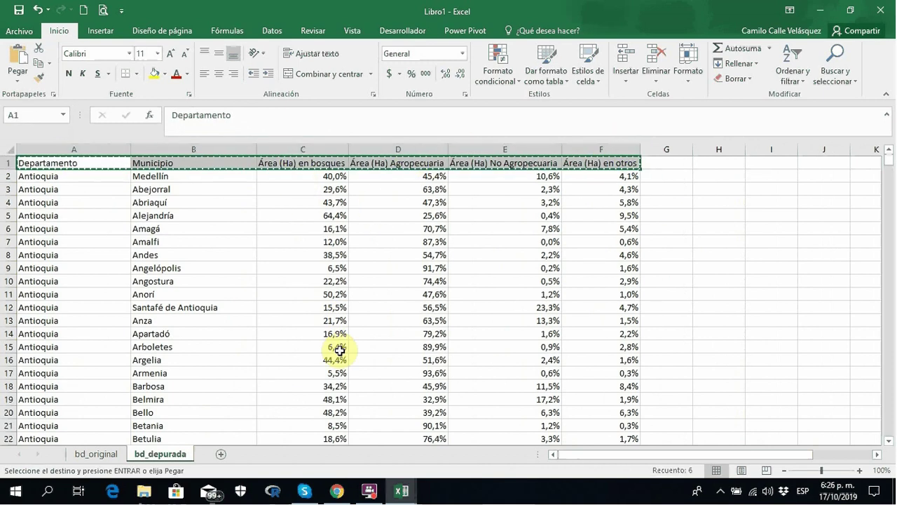
{"action": "left_click", "coordinate": [105, 176]}
{"action": "right_click", "coordinate": [105, 175]}
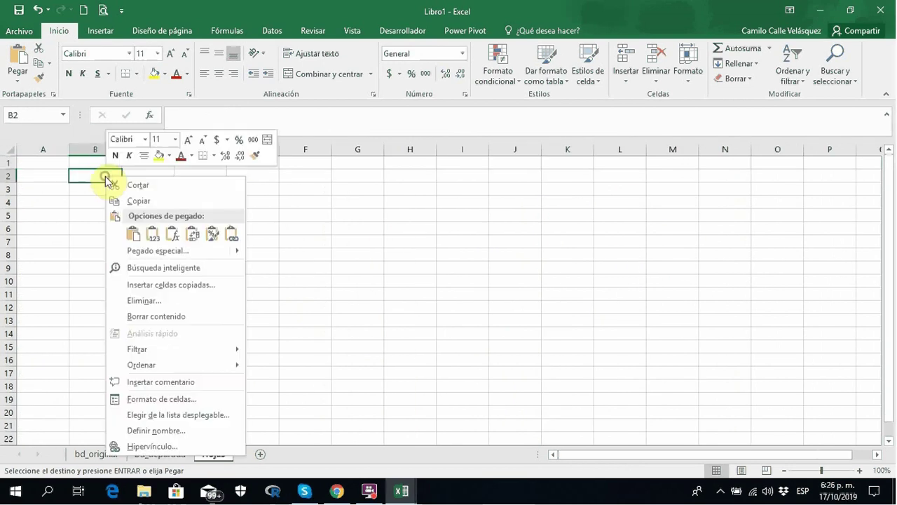
{"action": "left_click", "coordinate": [172, 234]}
{"action": "left_click", "coordinate": [194, 238]}
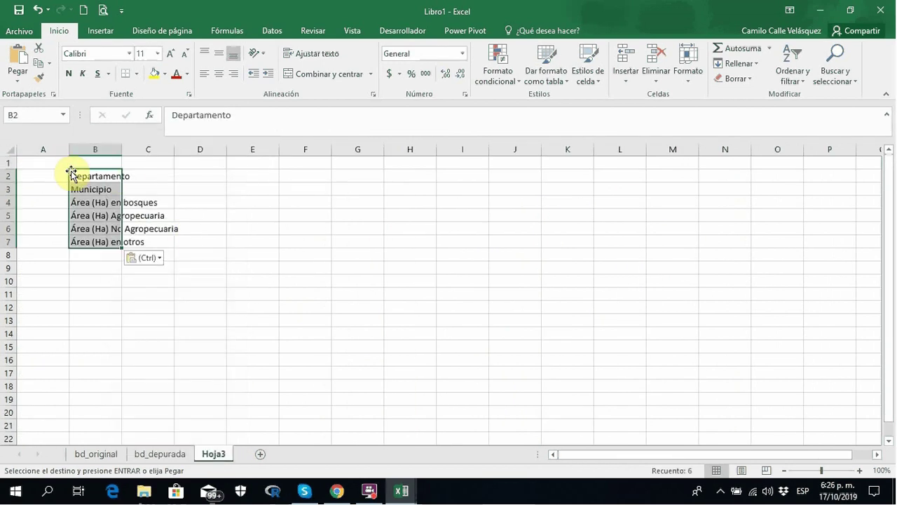
Enter the headings Variables in B1 and Cod in A1 of Hoja3.
{"action": "left_click", "coordinate": [106, 160]}
{"action": "type", "text": "vriables"}
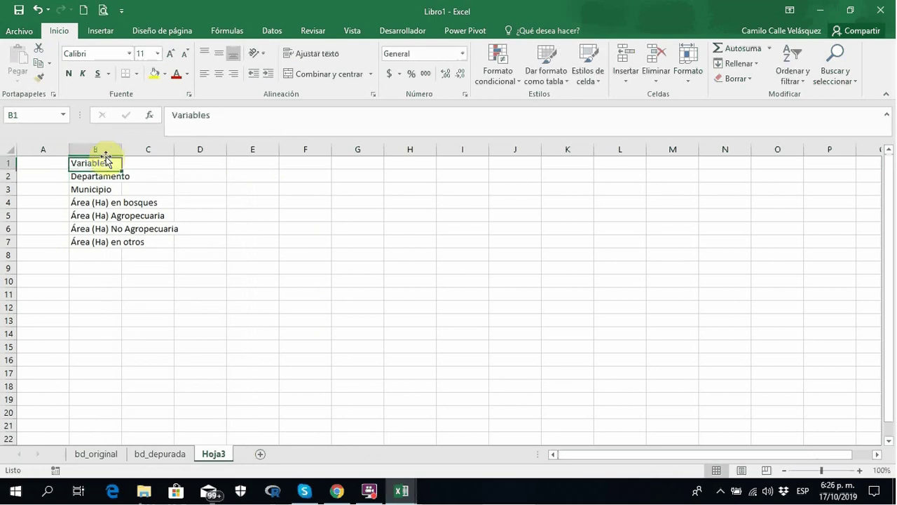
{"action": "key", "text": "Left"}
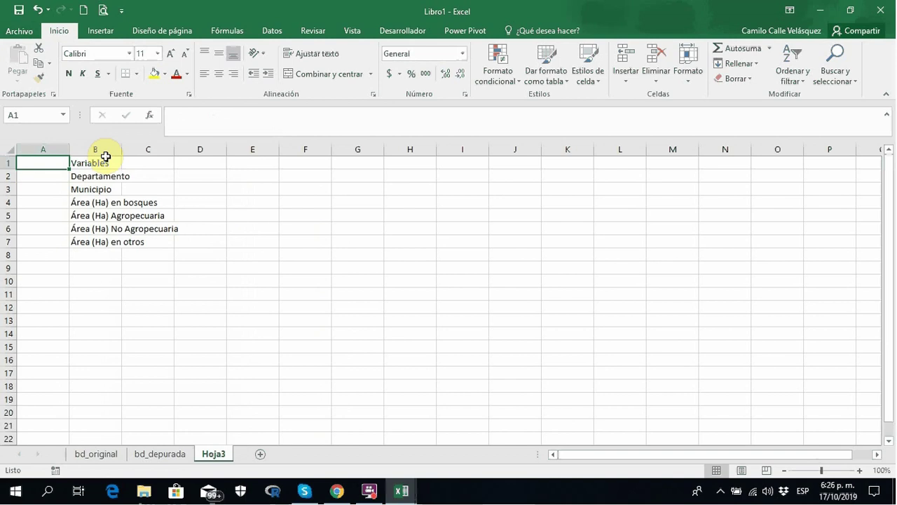
{"action": "type", "text": "Cod"}
{"action": "key", "text": "Return"}
Enter the variable codes dep, mun, bos, agro, noagro and otro in A2:A7.
{"action": "type", "text": "de"}
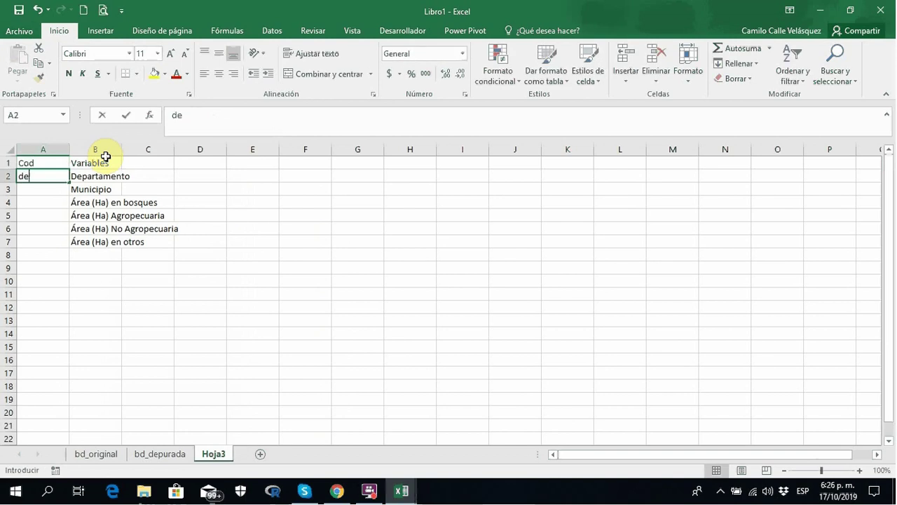
{"action": "type", "text": "p"}
{"action": "key", "text": "Return"}
{"action": "type", "text": "mu"}
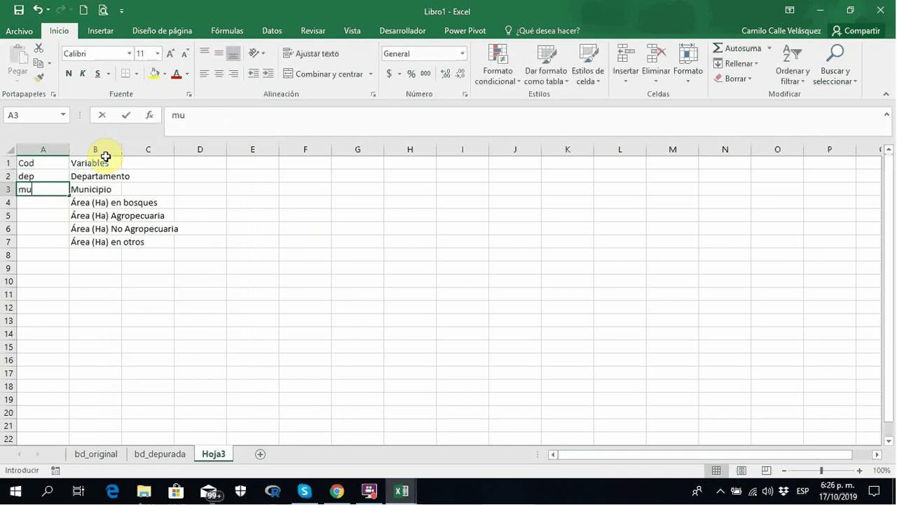
{"action": "type", "text": "n"}
{"action": "key", "text": "Return"}
{"action": "type", "text": "bos"}
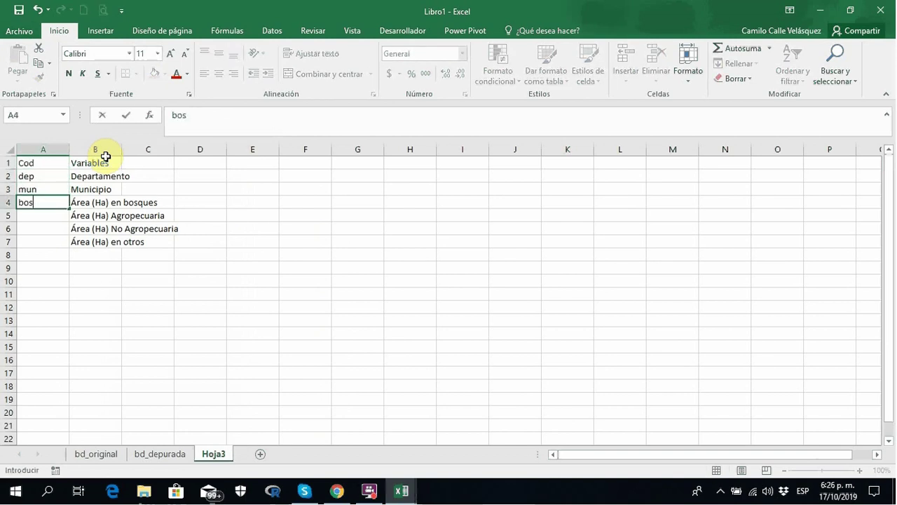
{"action": "key", "text": "Return"}
{"action": "type", "text": "agro"}
{"action": "key", "text": "Return"}
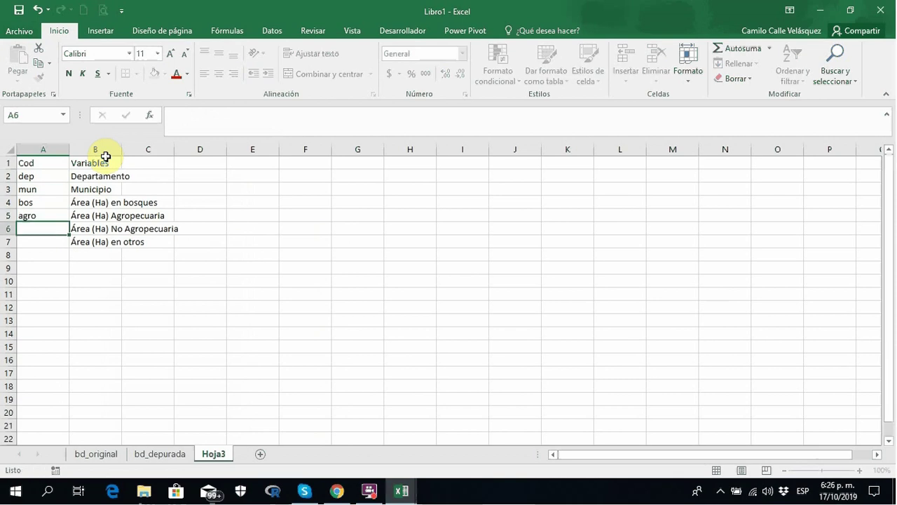
{"action": "type", "text": "noagro"}
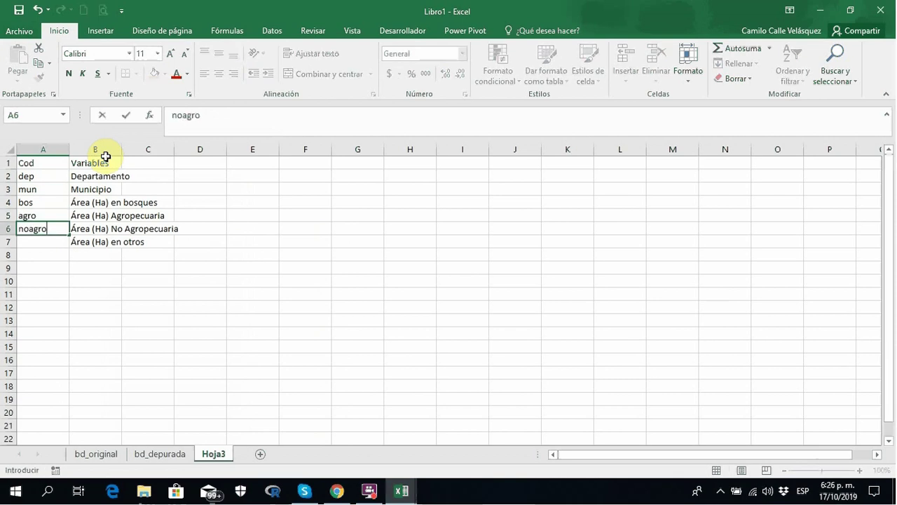
{"action": "key", "text": "Return"}
{"action": "type", "text": "otro"}
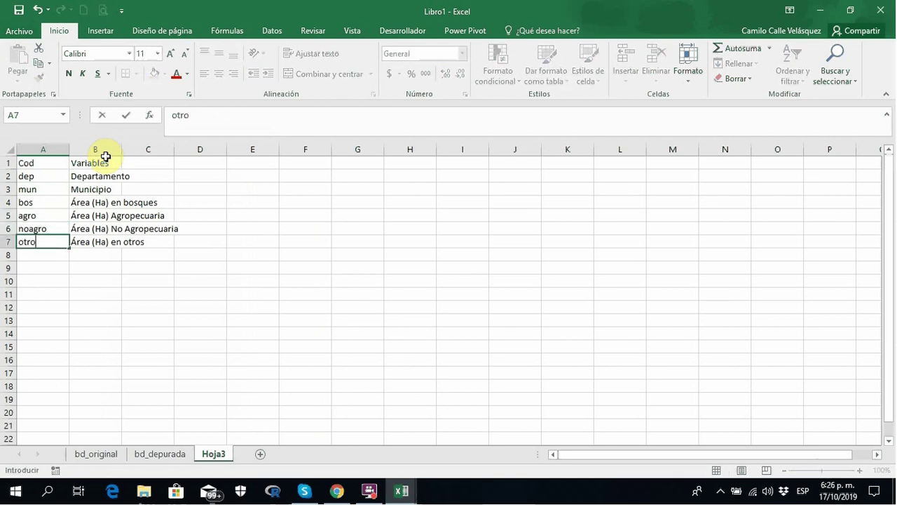
{"action": "key", "text": "Return"}
{"action": "key", "text": "Up"}
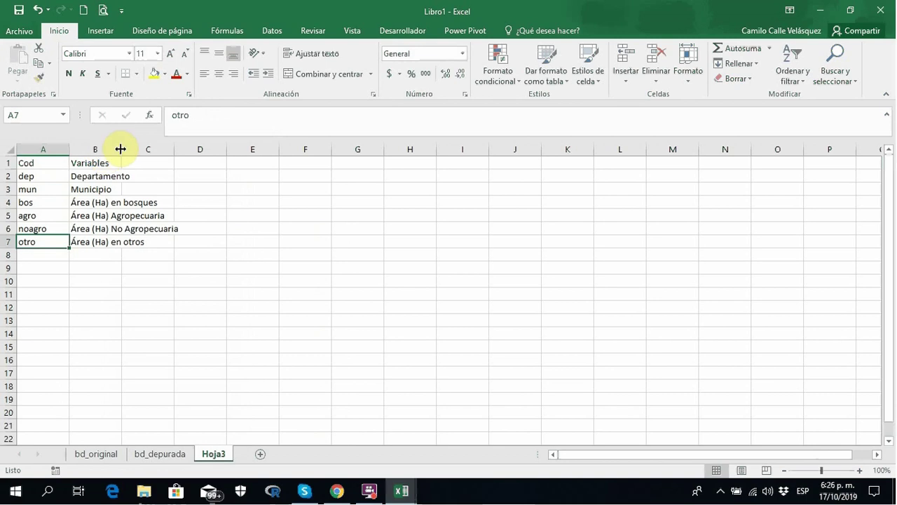
Fit column B to its contents and enter the heading tipo in C1.
{"action": "double_click", "coordinate": [121, 148]}
{"action": "left_click", "coordinate": [221, 162]}
{"action": "type", "text": "tipo"}
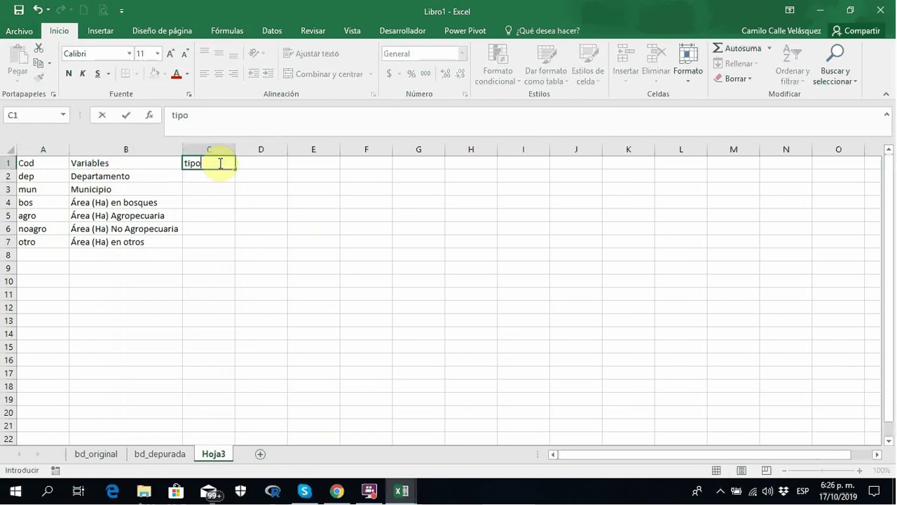
{"action": "key", "text": "Return"}
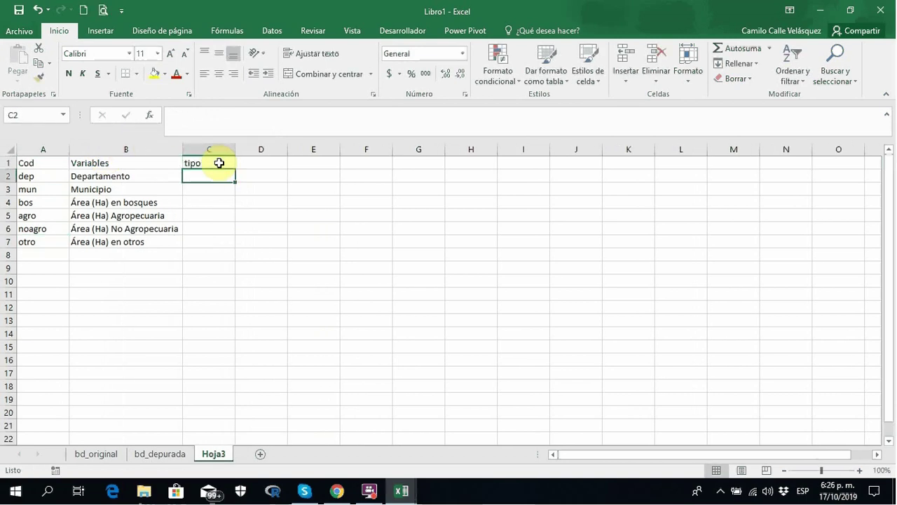
Enter the variable types: nominal in C2:C3 and continua in C4:C7.
{"action": "type", "text": "nominal"}
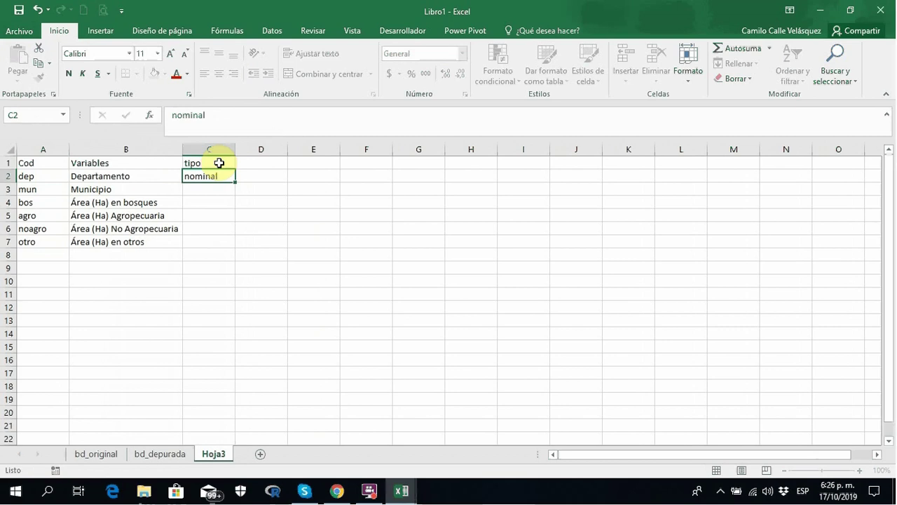
{"action": "key", "text": "Return"}
{"action": "type", "text": "nominal"}
{"action": "key", "text": "Return"}
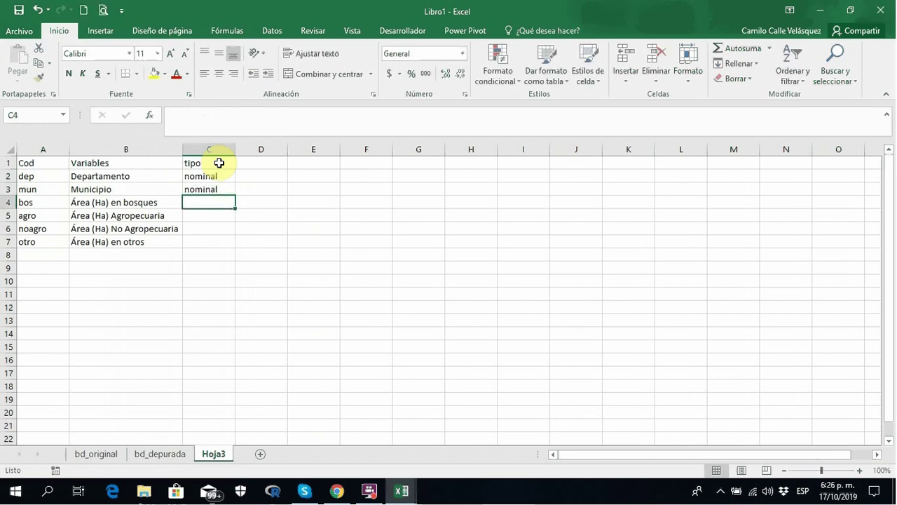
{"action": "type", "text": "co"}
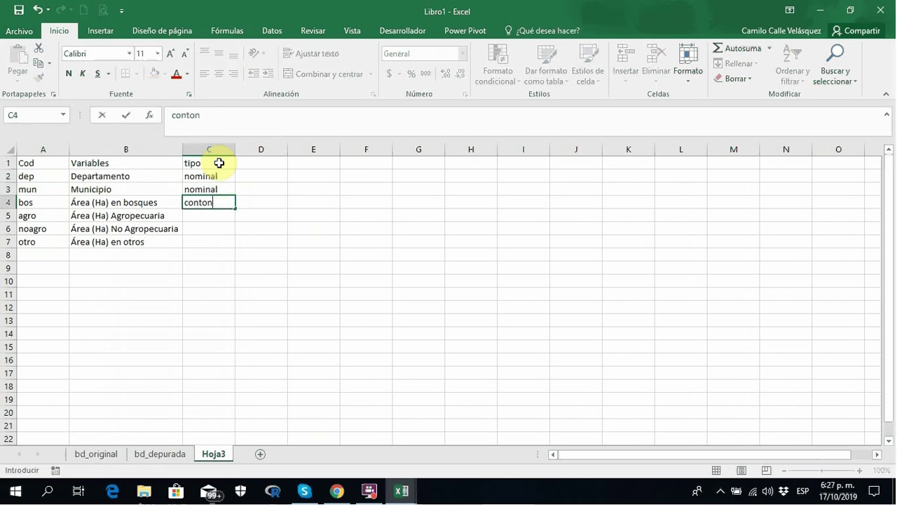
{"action": "type", "text": "ntinua"}
{"action": "key", "text": "Return"}
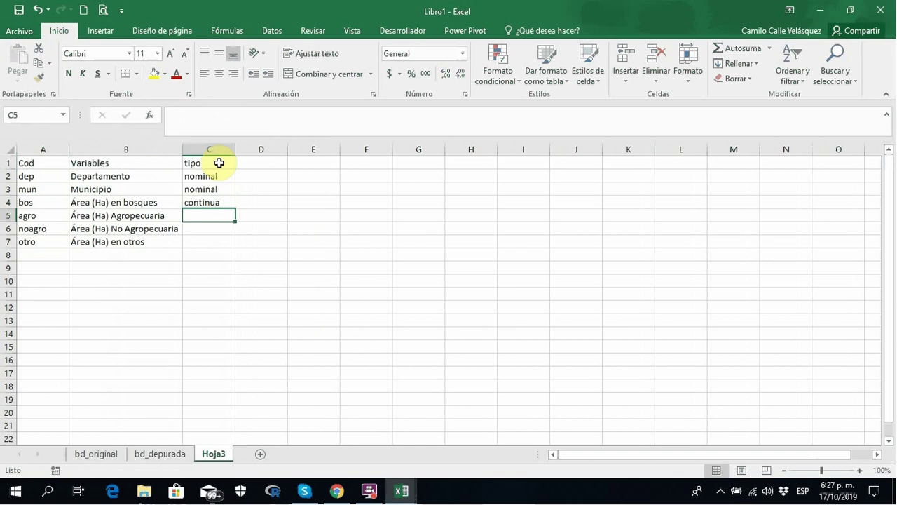
{"action": "type", "text": "continua"}
{"action": "key", "text": "Return"}
{"action": "type", "text": "continua"}
{"action": "key", "text": "Return"}
{"action": "type", "text": "continua"}
{"action": "key", "text": "Return"}
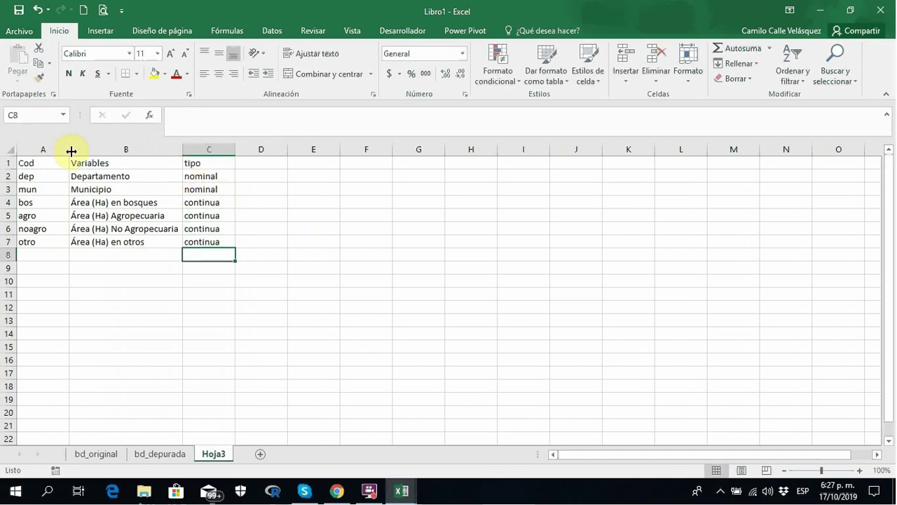
Apply all borders to the variable table in A1:C7.
{"action": "left_click_drag", "start_coordinate": [42, 164], "coordinate": [210, 241]}
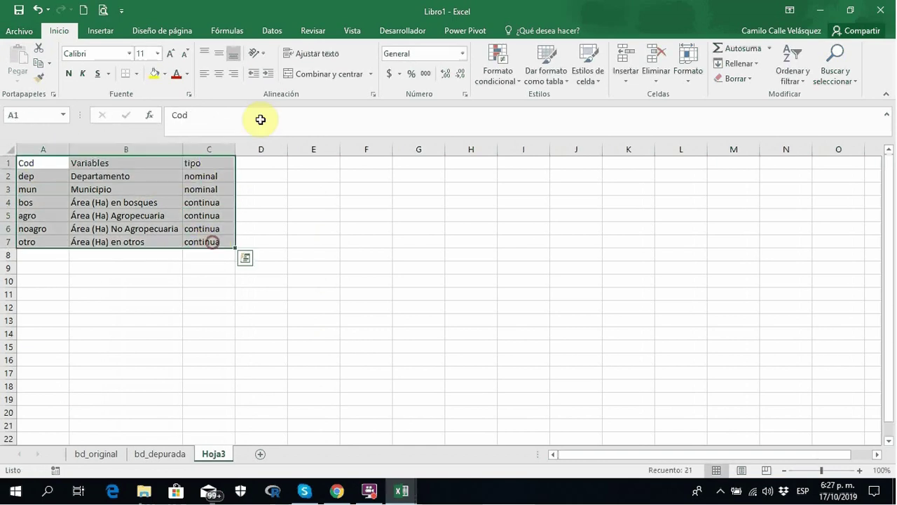
{"action": "left_click", "coordinate": [137, 75]}
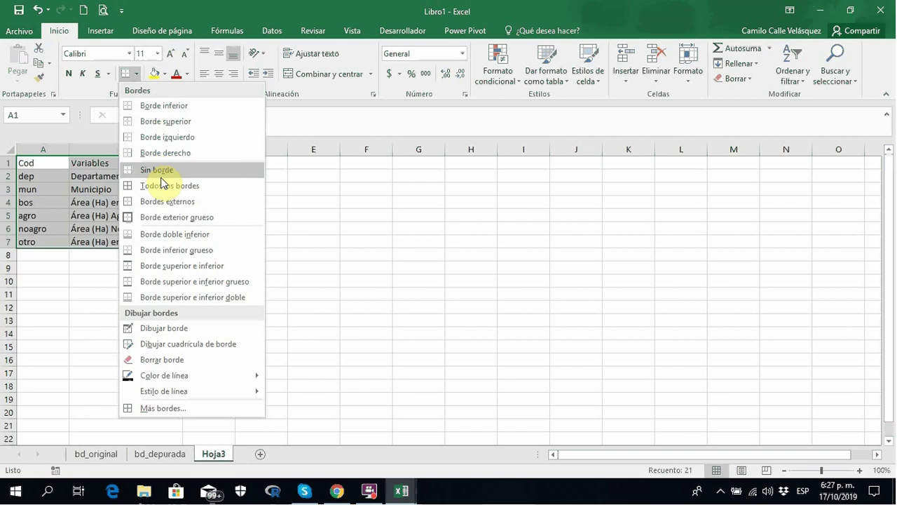
{"action": "left_click", "coordinate": [158, 201]}
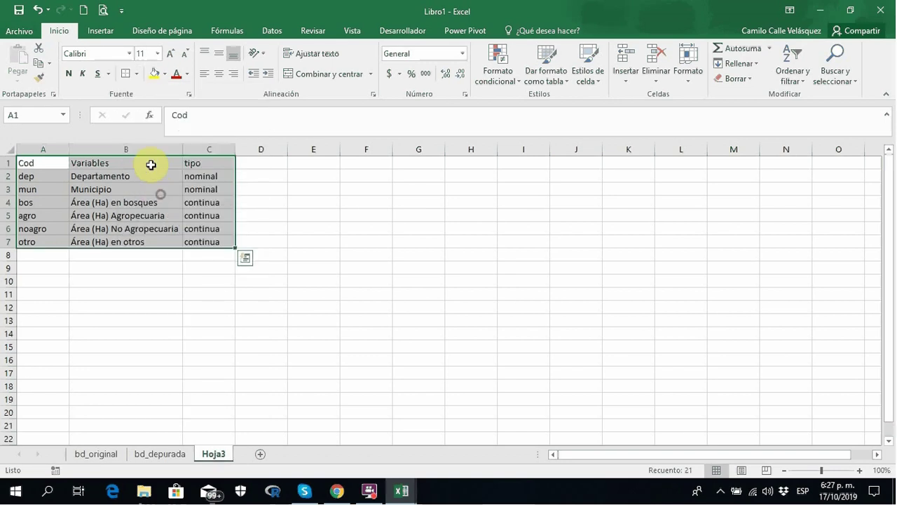
{"action": "left_click", "coordinate": [138, 74]}
{"action": "left_click", "coordinate": [156, 185]}
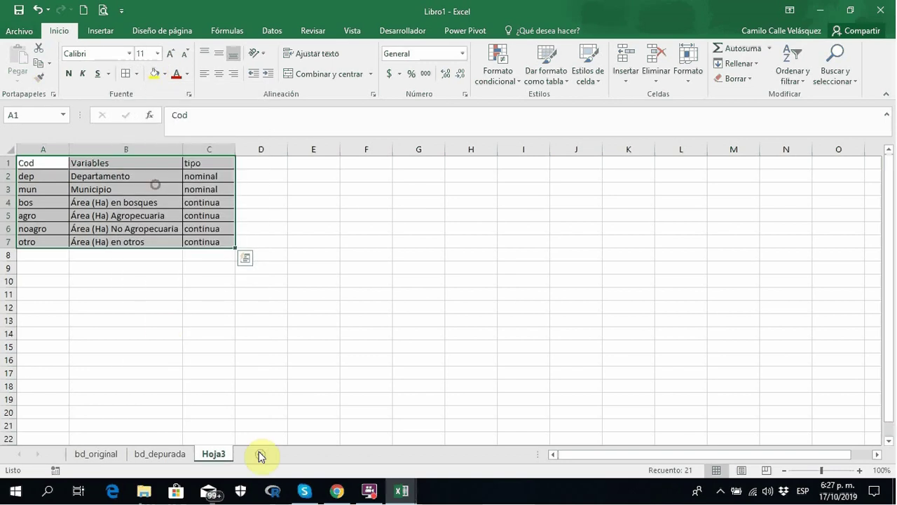
Rename the sheet Hoja3 as descripción de las variables.
{"action": "double_click", "coordinate": [214, 454]}
{"action": "type", "text": "descripción de las var"}
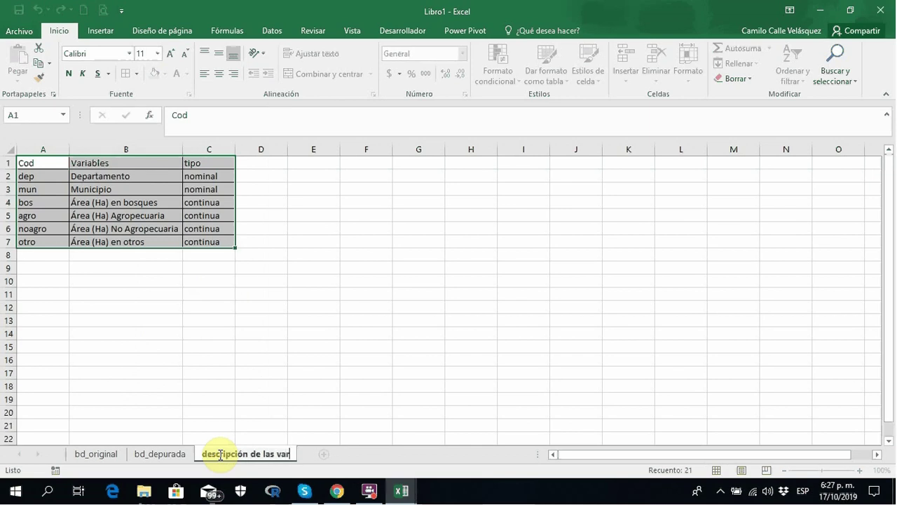
{"action": "type", "text": "iables"}
{"action": "left_click", "coordinate": [201, 295]}
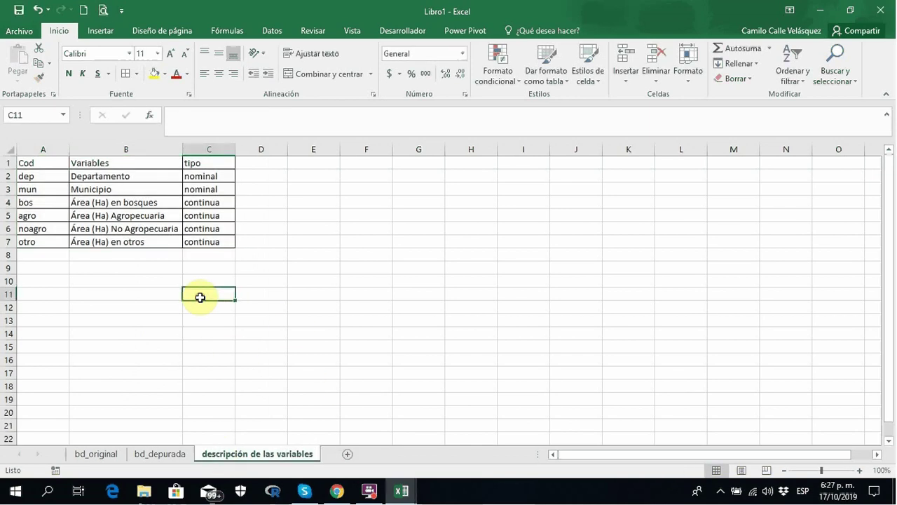
Copy the codes in A2:A7 and paste them transposed over the headings of bd_depurada, starting at A1.
{"action": "left_click_drag", "start_coordinate": [34, 175], "coordinate": [53, 243]}
{"action": "key", "text": "ctrl+c"}
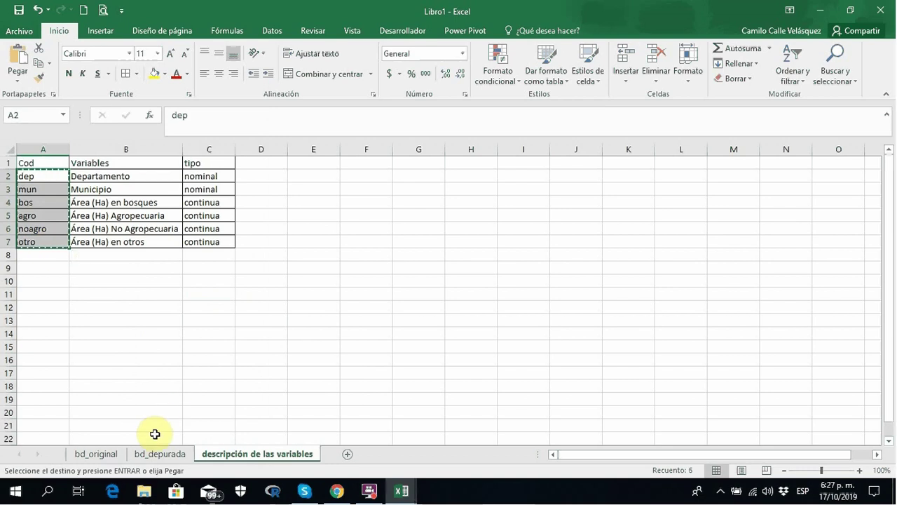
{"action": "left_click", "coordinate": [159, 454]}
{"action": "right_click", "coordinate": [76, 162]}
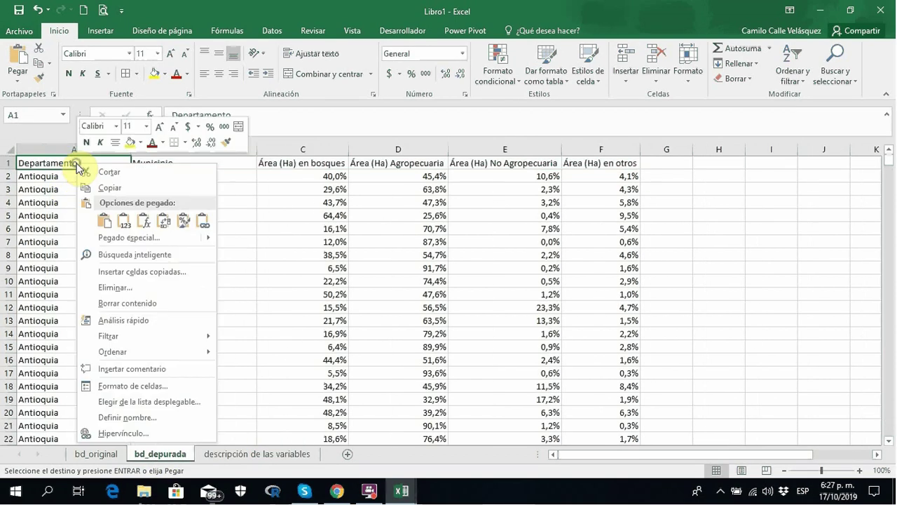
{"action": "left_click", "coordinate": [165, 218]}
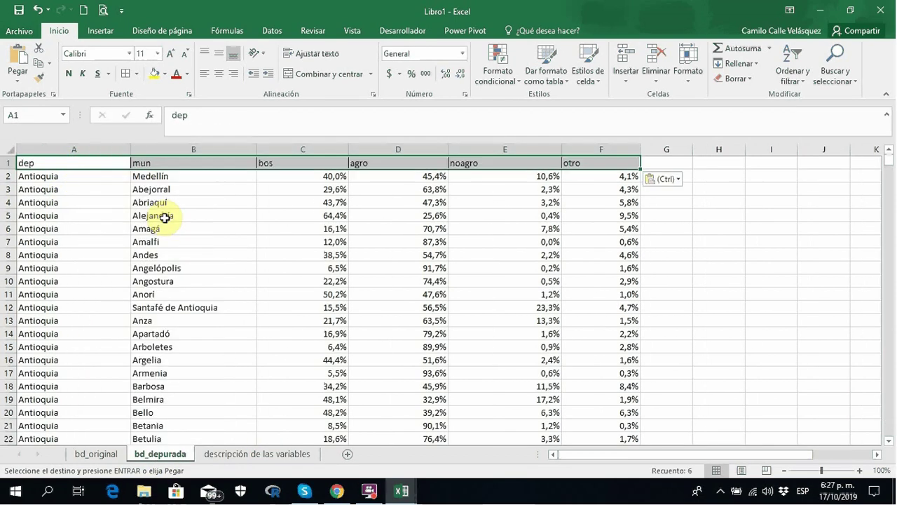
Fit all column widths in bd_depurada to their contents.
{"action": "left_click", "coordinate": [8, 149]}
{"action": "double_click", "coordinate": [130, 149]}
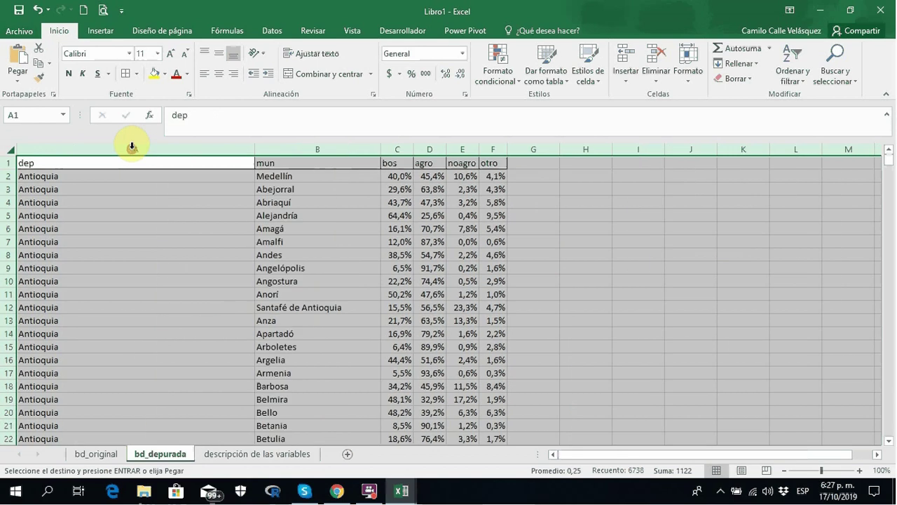
{"action": "left_click", "coordinate": [337, 201]}
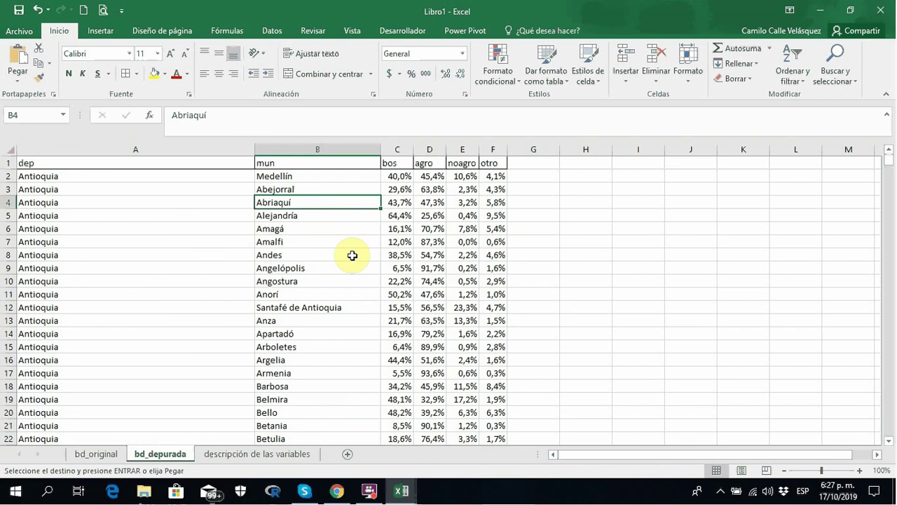
Insert a new sheet after bd_depurada and name it departamento.
{"action": "left_click", "coordinate": [233, 142]}
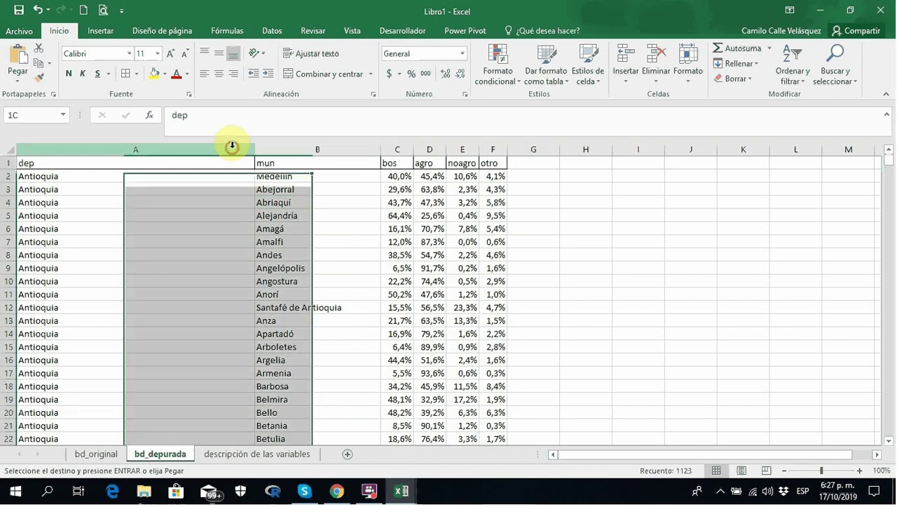
{"action": "left_click", "coordinate": [348, 455]}
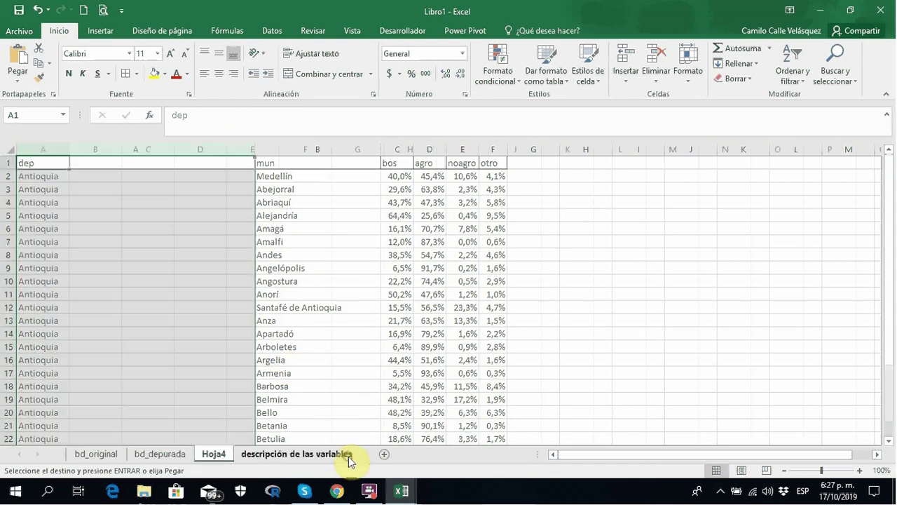
{"action": "double_click", "coordinate": [207, 454]}
{"action": "type", "text": "dep"}
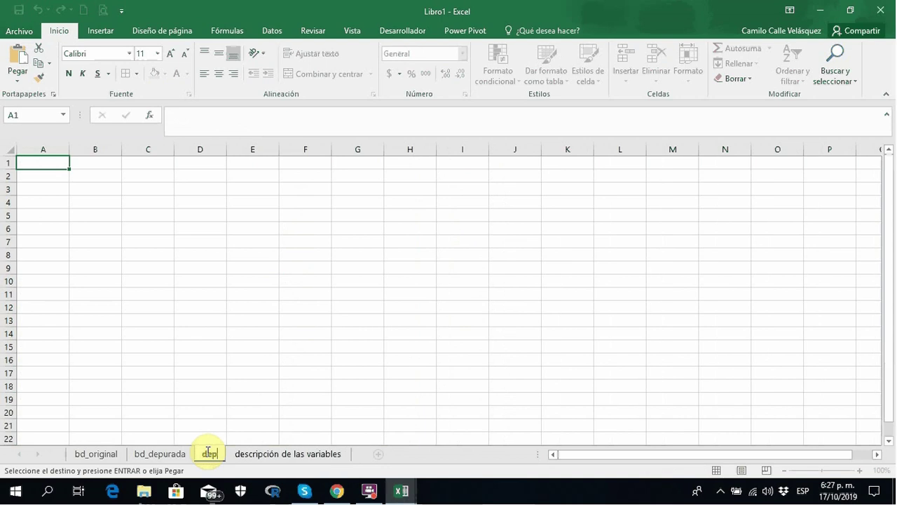
{"action": "type", "text": "artamento"}
{"action": "key", "text": "Return"}
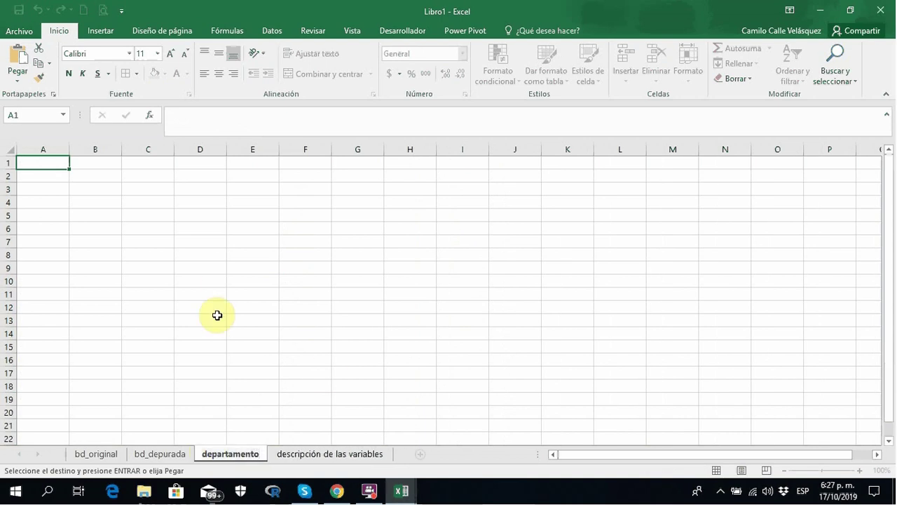
{"action": "left_click", "coordinate": [243, 301]}
Paste the dep column copied from bd_depurada into column A of the departamento sheet.
{"action": "left_click", "coordinate": [168, 456]}
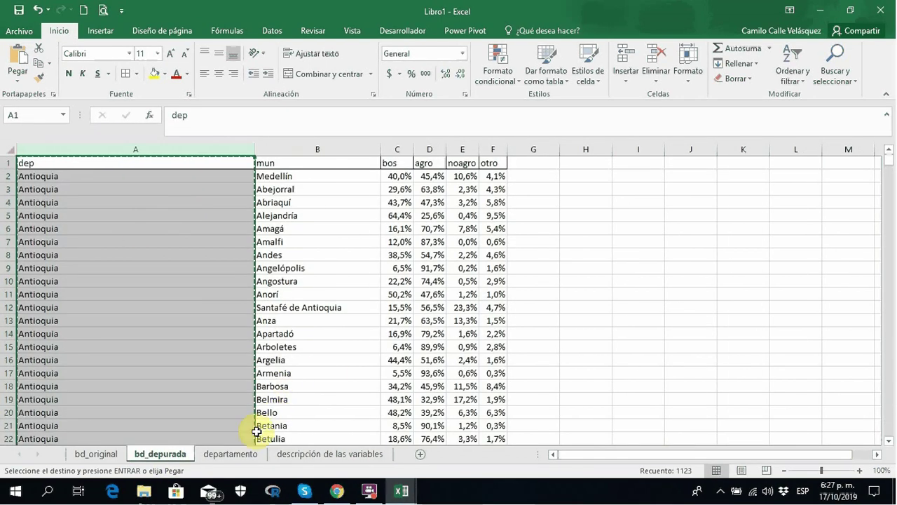
{"action": "left_click", "coordinate": [233, 454]}
{"action": "left_click", "coordinate": [53, 150]}
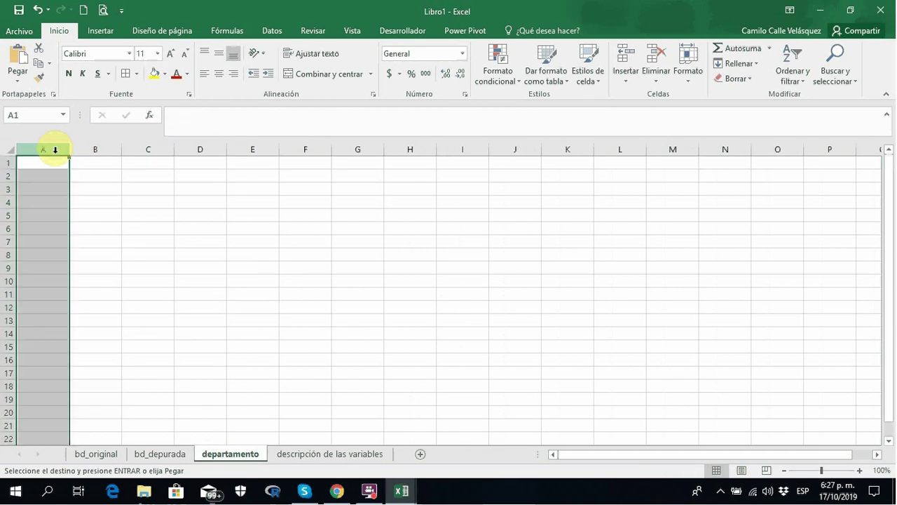
{"action": "right_click", "coordinate": [54, 151]}
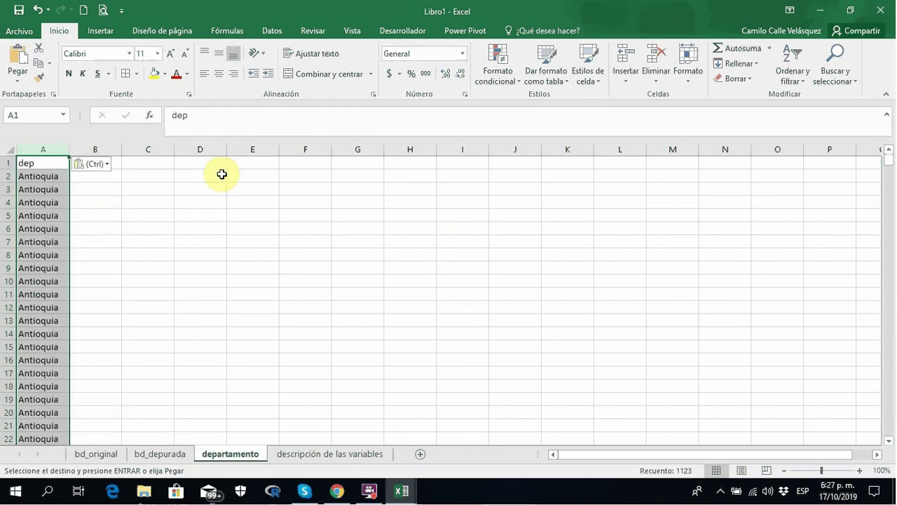
Remove the duplicates from the dep column, treating the first row as a header, and fit the column width.
{"action": "left_click", "coordinate": [273, 33]}
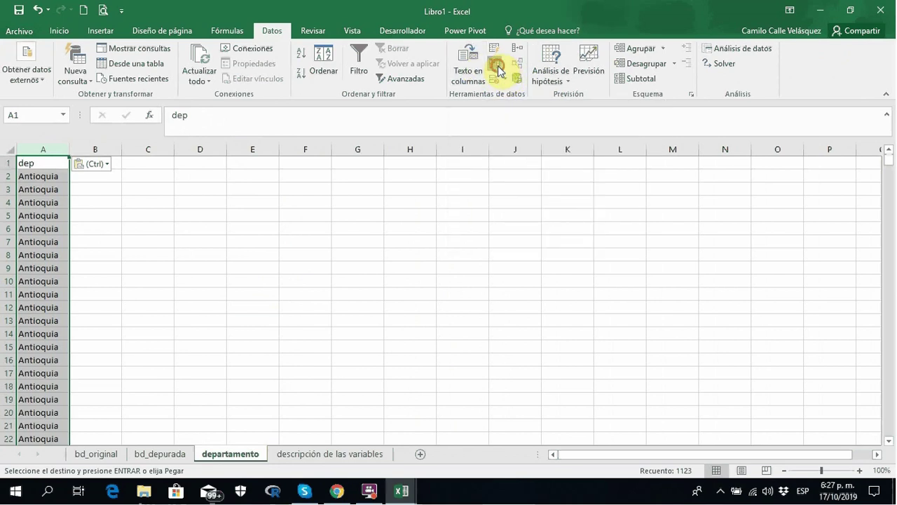
{"action": "left_click", "coordinate": [497, 67]}
{"action": "left_click", "coordinate": [726, 208]}
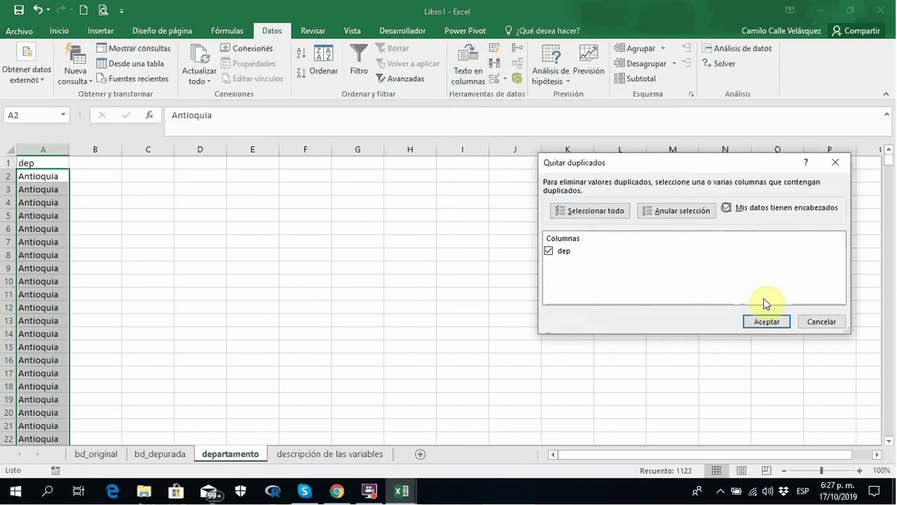
{"action": "left_click", "coordinate": [767, 321]}
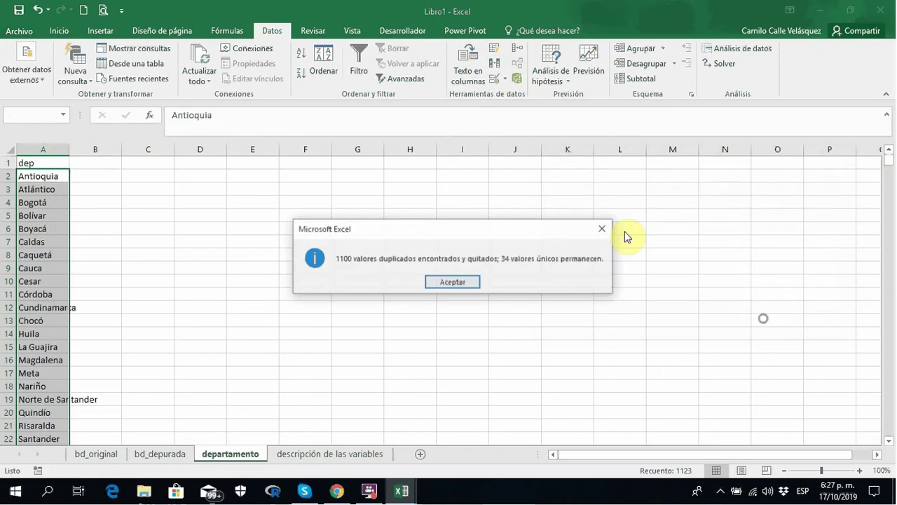
{"action": "left_click", "coordinate": [433, 280]}
{"action": "double_click", "coordinate": [71, 145]}
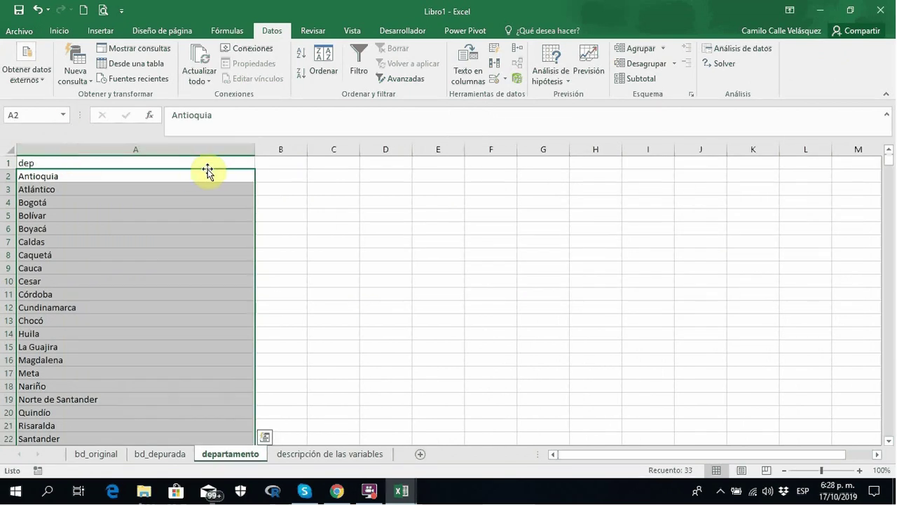
Enter the heading municipios in B1 of the departamento sheet.
{"action": "left_click", "coordinate": [286, 161]}
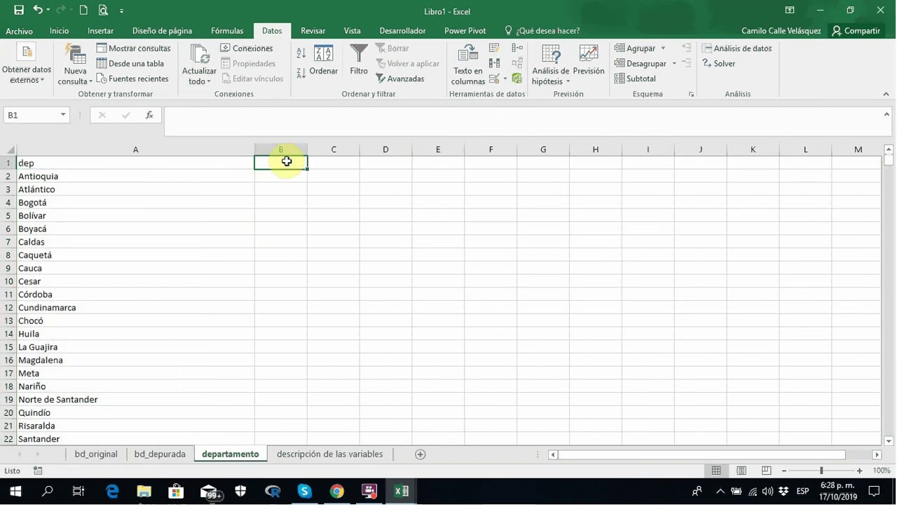
{"action": "type", "text": "municipios"}
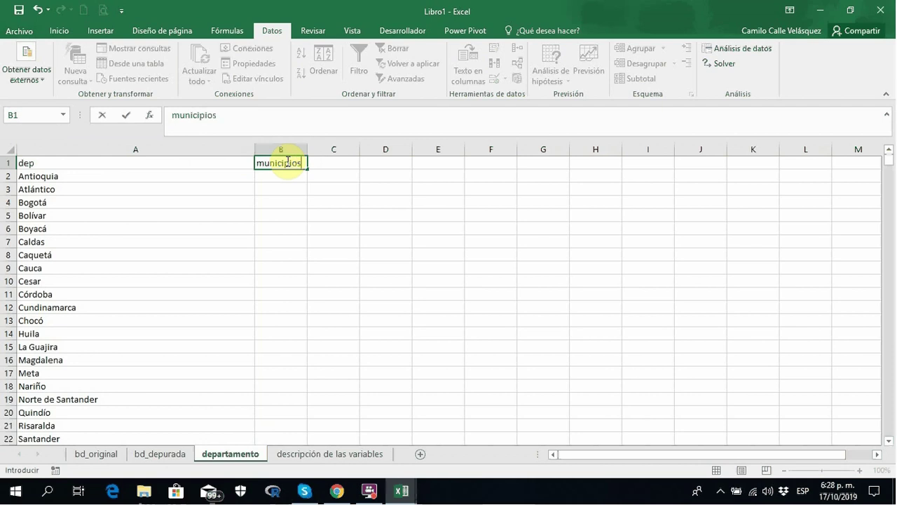
{"action": "key", "text": "Return"}
Count each department's municipalities in column B with CONTAR.SI(bd_depurada!A:A;departamento!A2) and fill the formula down from B2.
{"action": "type", "text": "+contar"}
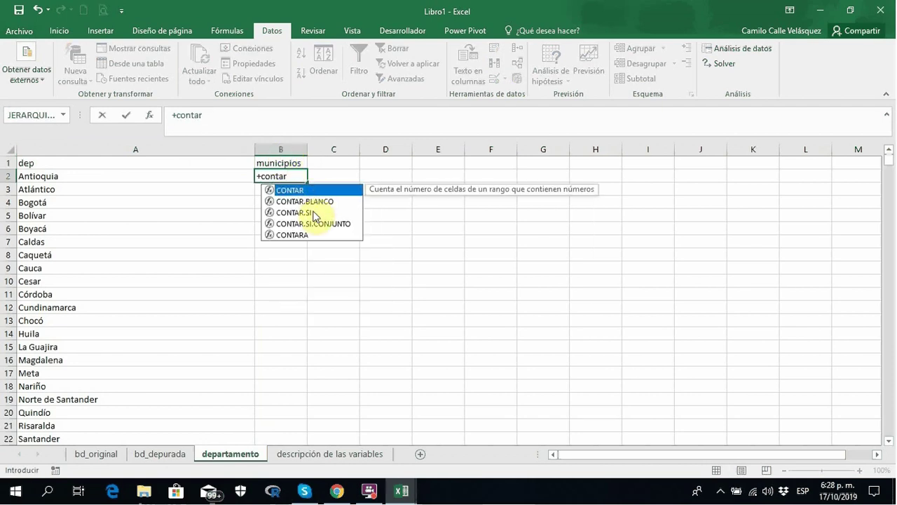
{"action": "double_click", "coordinate": [318, 210]}
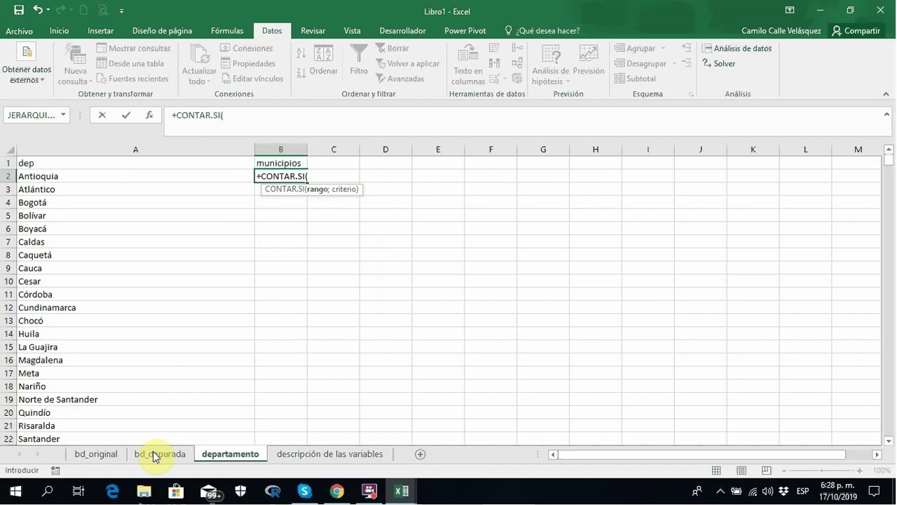
{"action": "left_click", "coordinate": [153, 457]}
{"action": "left_click", "coordinate": [204, 149]}
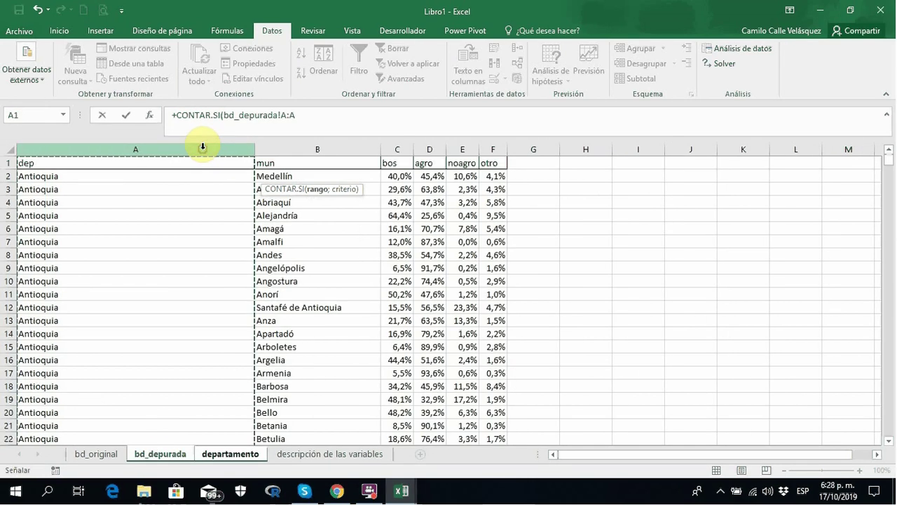
{"action": "type", "text": ";"}
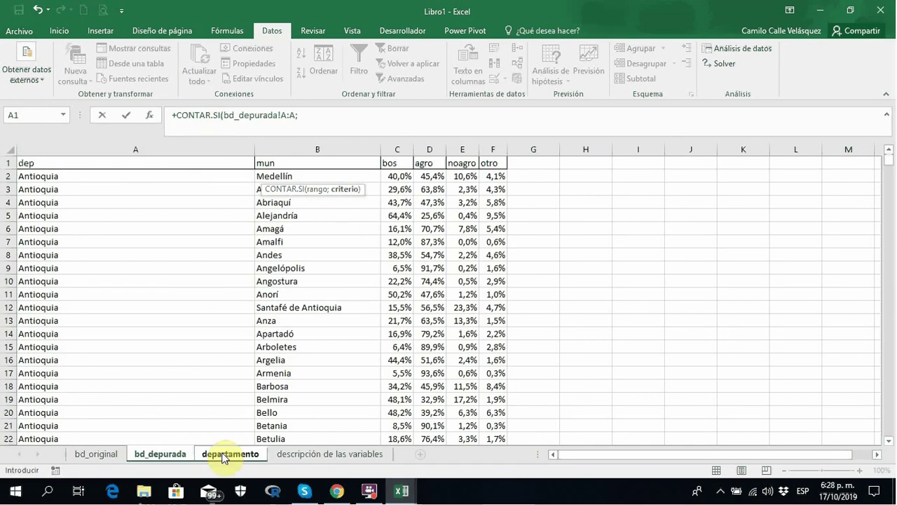
{"action": "left_click", "coordinate": [224, 456]}
{"action": "left_click", "coordinate": [209, 179]}
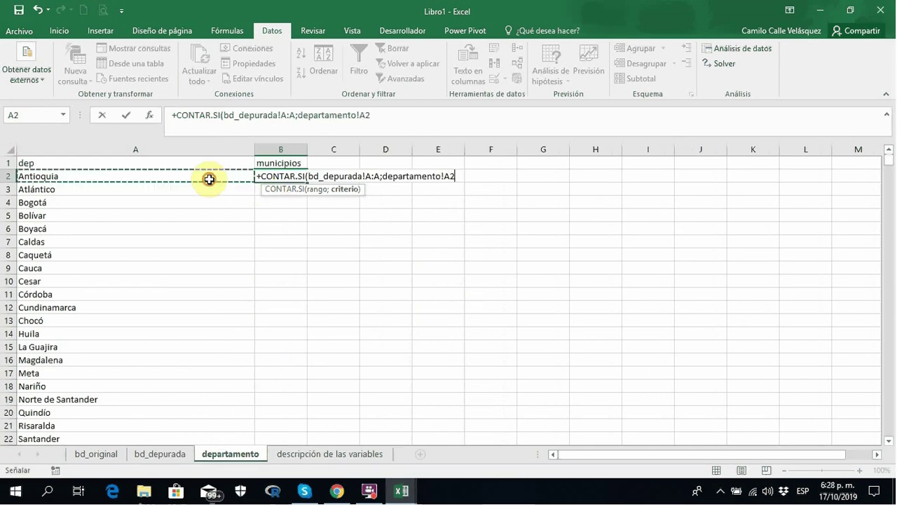
{"action": "key", "text": "Return"}
{"action": "left_click", "coordinate": [295, 180]}
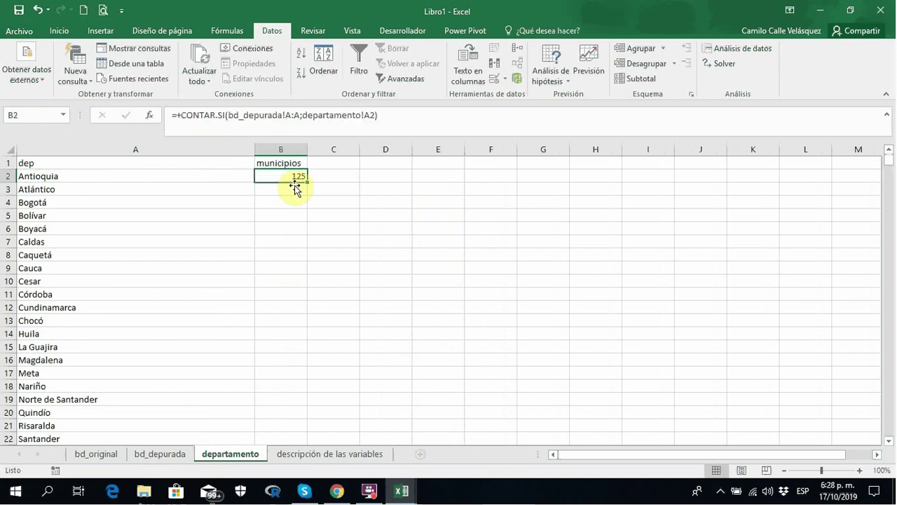
{"action": "double_click", "coordinate": [308, 185]}
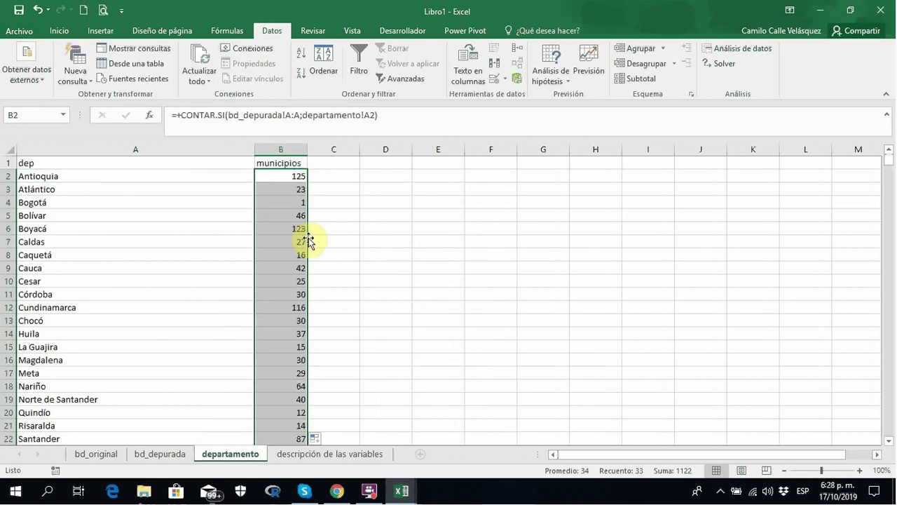
Enter the headings media, mediana, moda and desviación in C1 through F1 of the departamento sheet.
{"action": "left_click", "coordinate": [342, 165]}
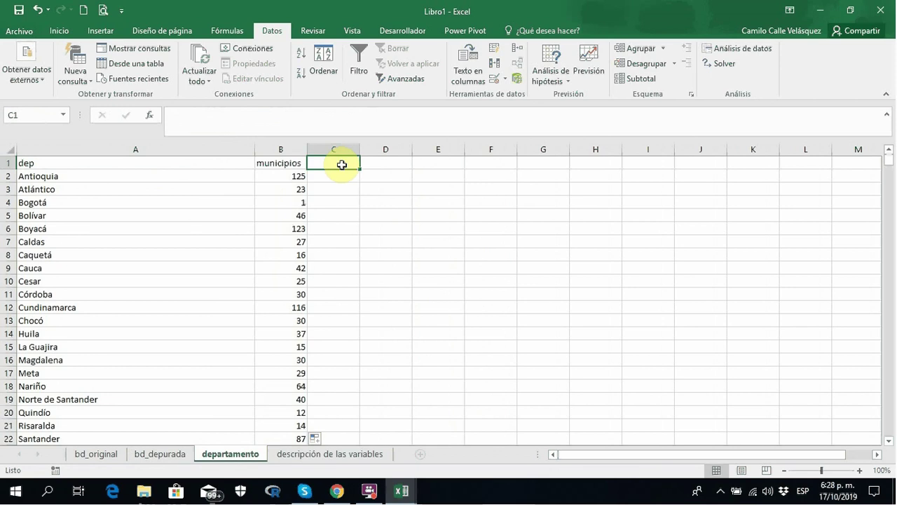
{"action": "type", "text": "media"}
{"action": "key", "text": "Return"}
{"action": "key", "text": "Up"}
{"action": "key", "text": "Right"}
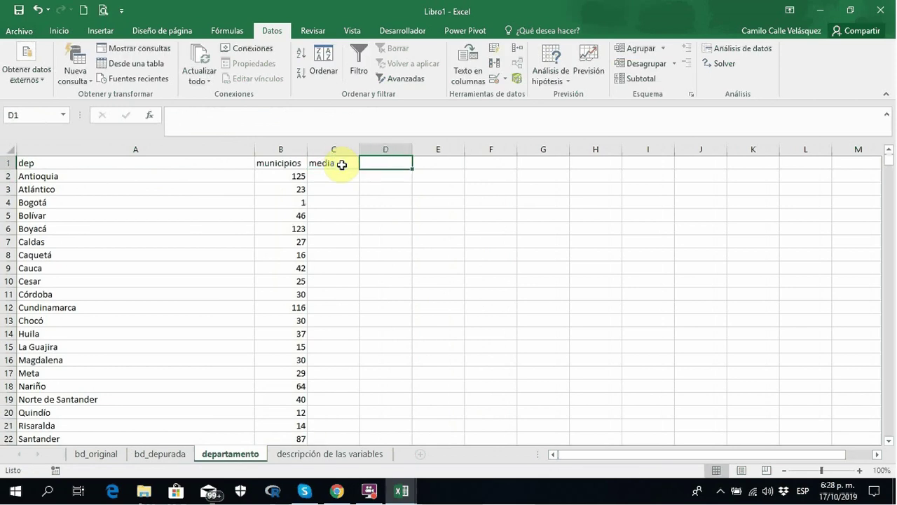
{"action": "type", "text": "mediana"}
{"action": "key", "text": "Right"}
{"action": "type", "text": "m"}
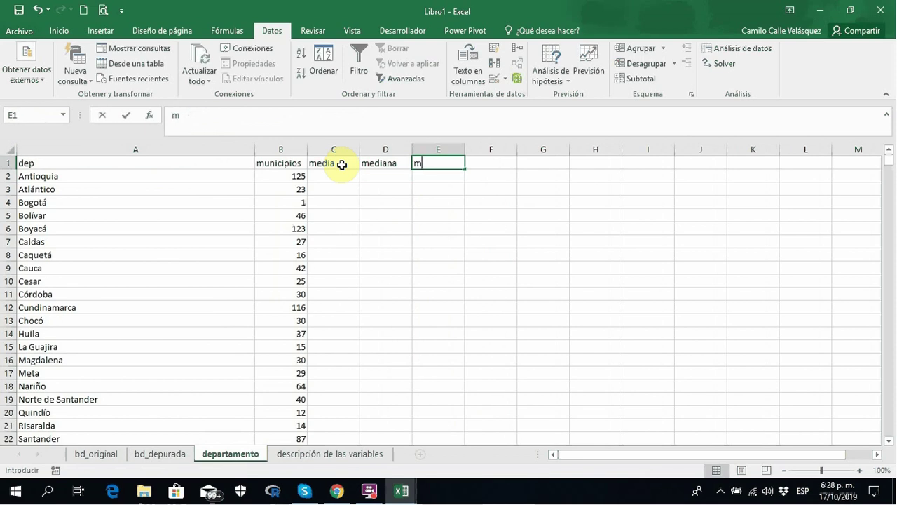
{"action": "type", "text": "oda"}
{"action": "key", "text": "Right"}
{"action": "type", "text": "des"}
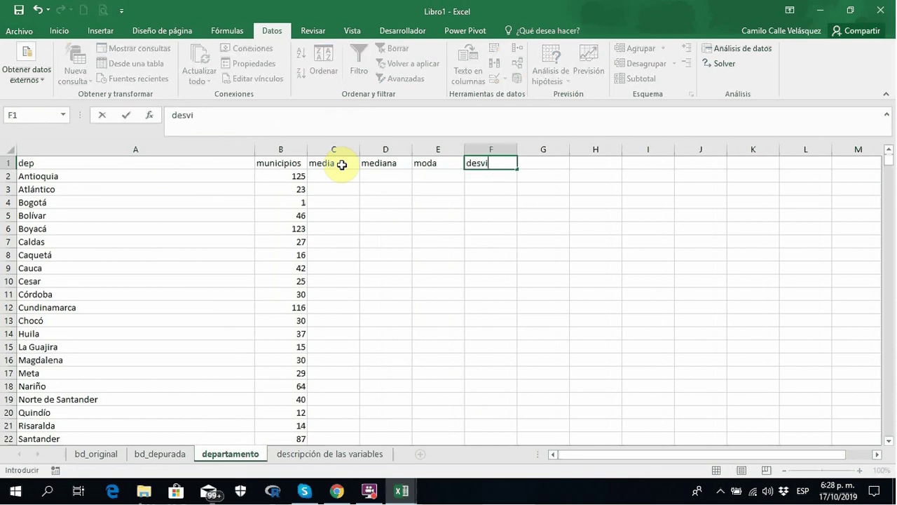
{"action": "type", "text": "viación"}
{"action": "key", "text": "Right"}
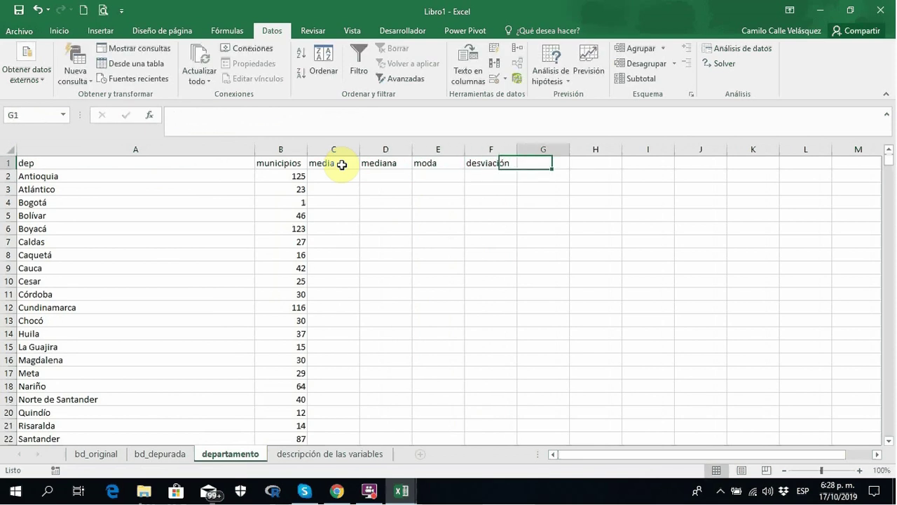
Enter a PROMEDIO.SI.CONJUNTO formula in C2 averaging bd_depurada!C:C where bd_depurada!$A:$A matches departamento!$A2.
{"action": "key", "text": "Left"}
{"action": "key", "text": "Left"}
{"action": "key", "text": "Left"}
{"action": "key", "text": "Left"}
{"action": "key", "text": "Down"}
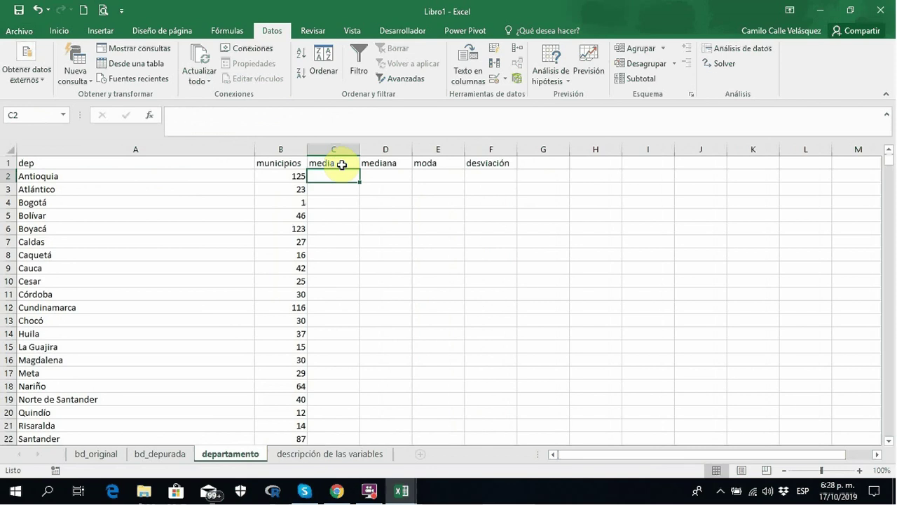
{"action": "type", "text": "+promed"}
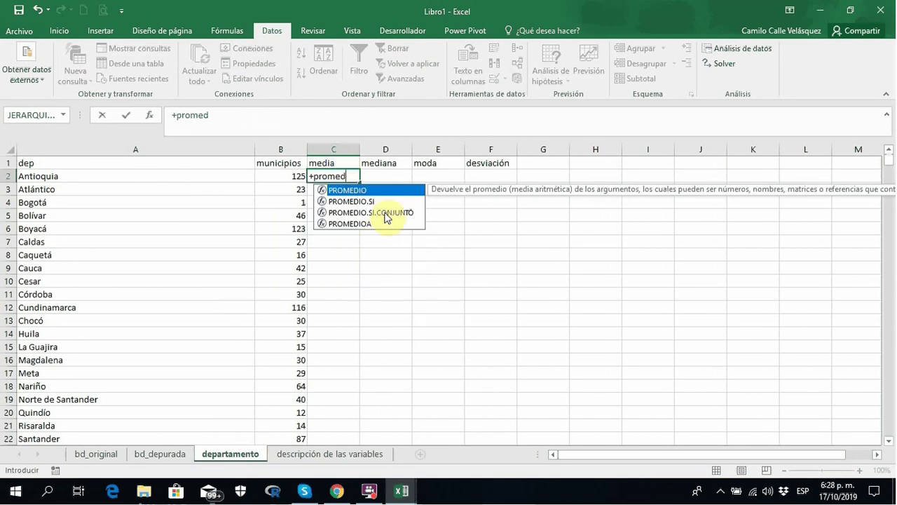
{"action": "double_click", "coordinate": [379, 213]}
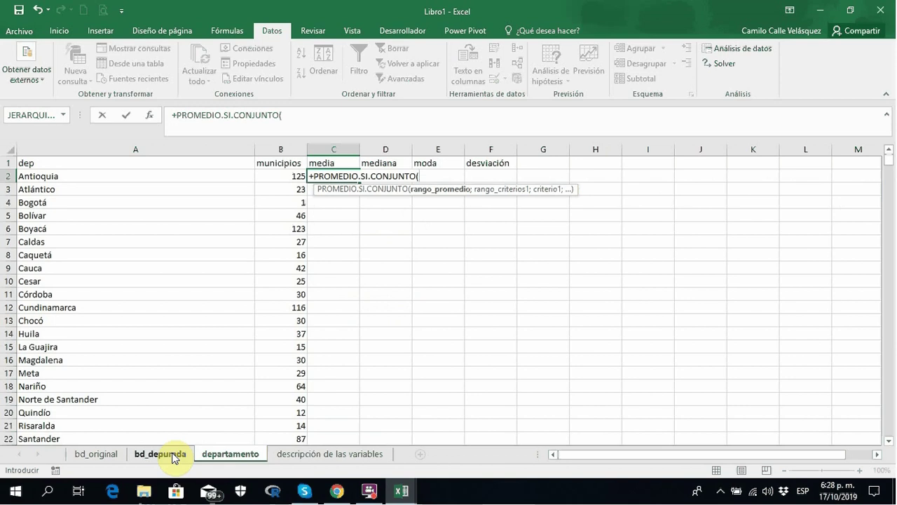
{"action": "left_click", "coordinate": [161, 453]}
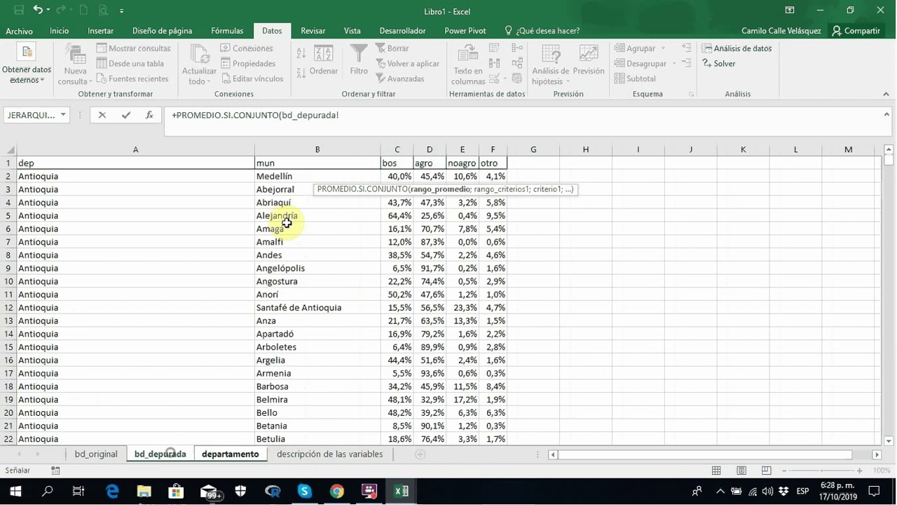
{"action": "left_click", "coordinate": [395, 149]}
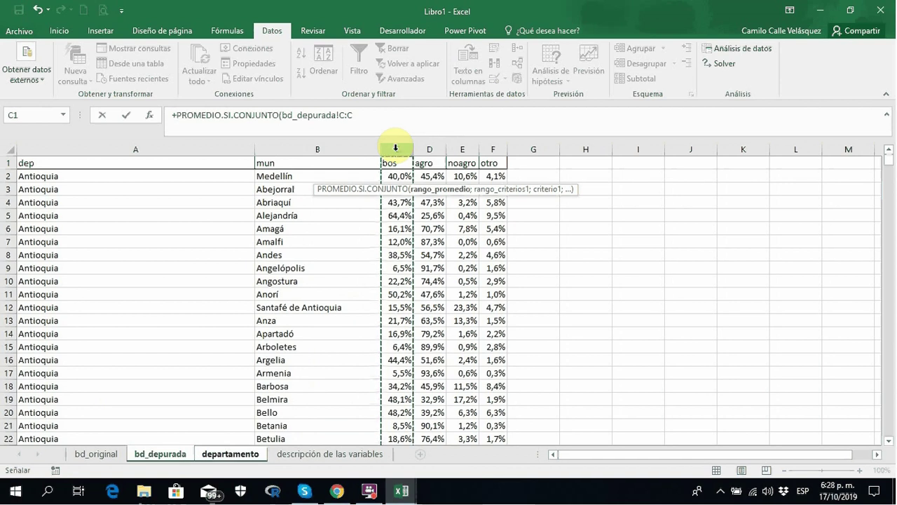
{"action": "type", "text": ";"}
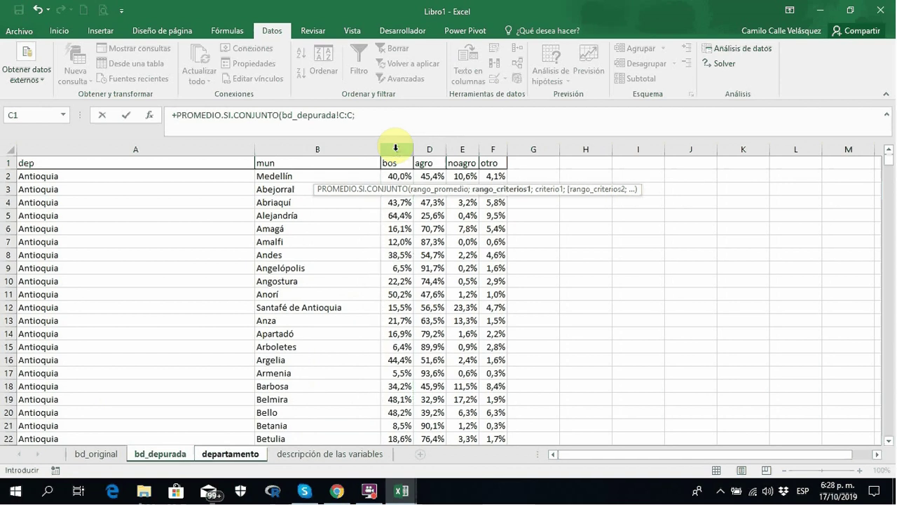
{"action": "left_click", "coordinate": [225, 147]}
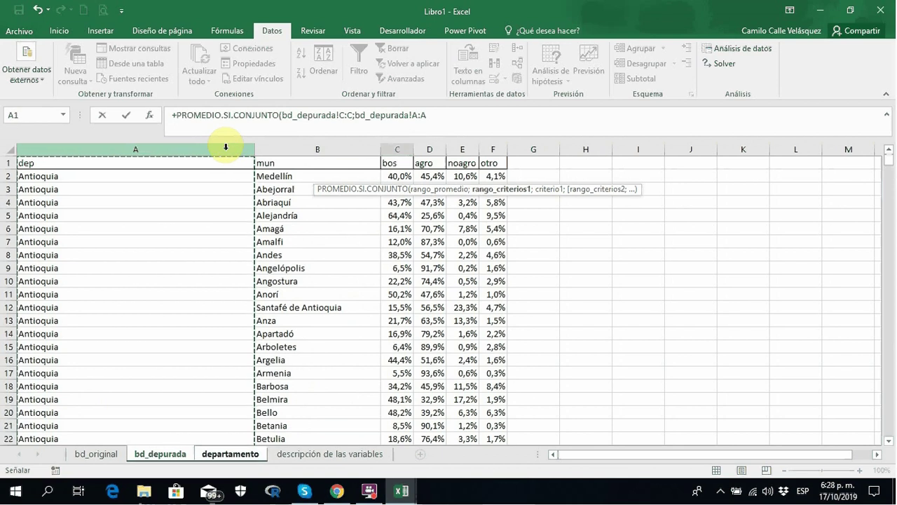
{"action": "key", "text": "F4"}
{"action": "type", "text": ";"}
{"action": "left_click", "coordinate": [221, 456]}
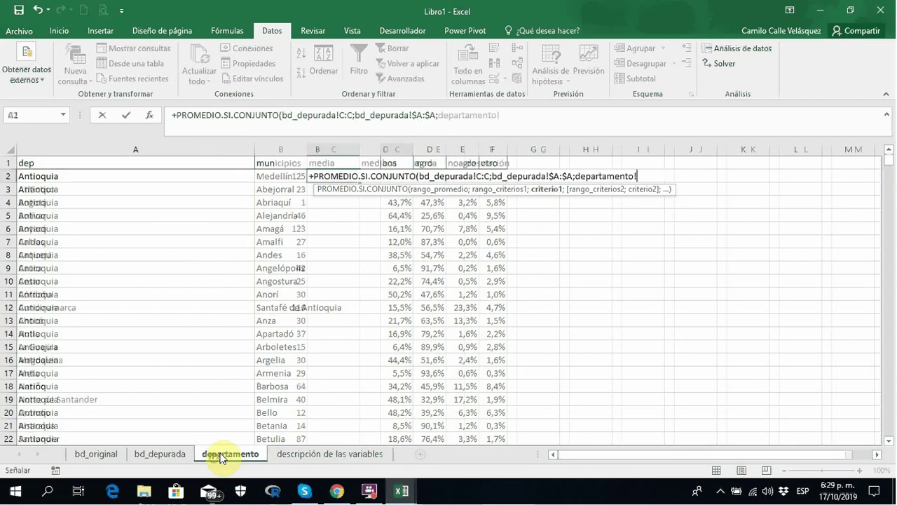
{"action": "left_click", "coordinate": [138, 177]}
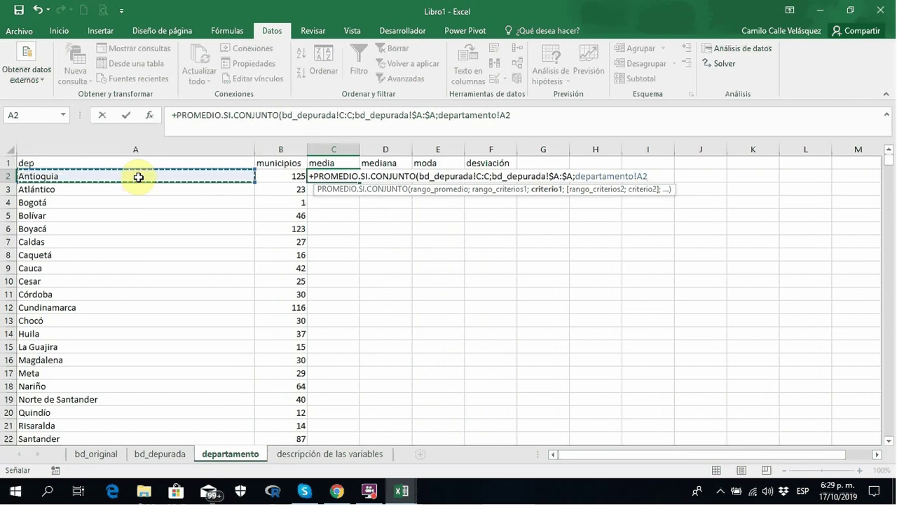
{"action": "key", "text": "F4"}
{"action": "key", "text": "F4"}
{"action": "key", "text": "Return"}
Fill the media formula down for all departments and format the values as percentages with one decimal.
{"action": "key", "text": "Up"}
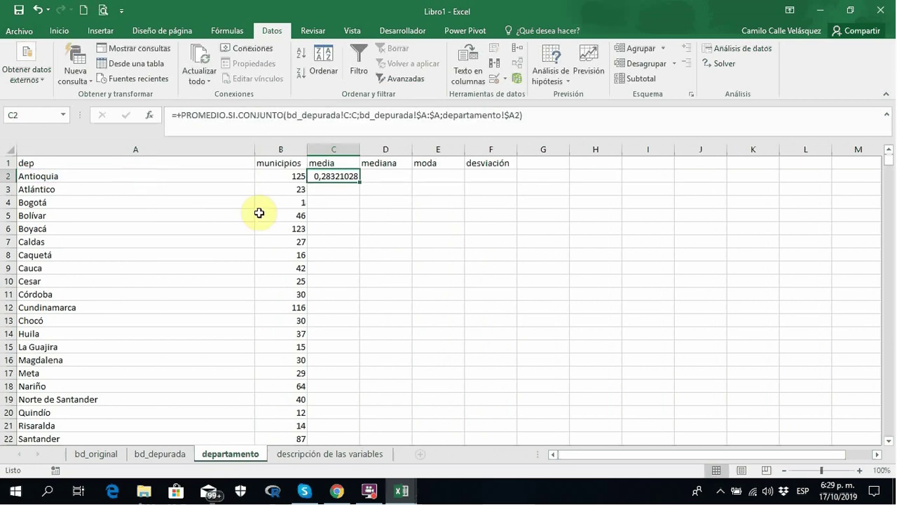
{"action": "double_click", "coordinate": [359, 184]}
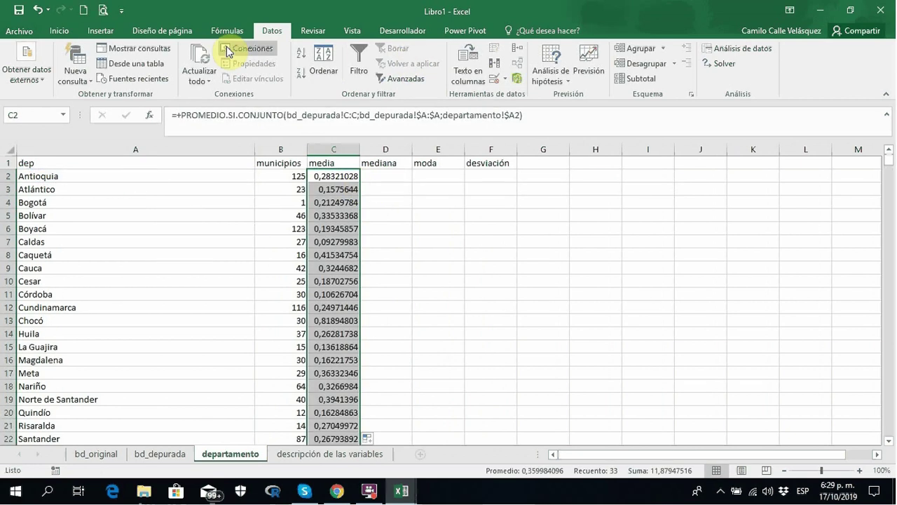
{"action": "left_click", "coordinate": [59, 30]}
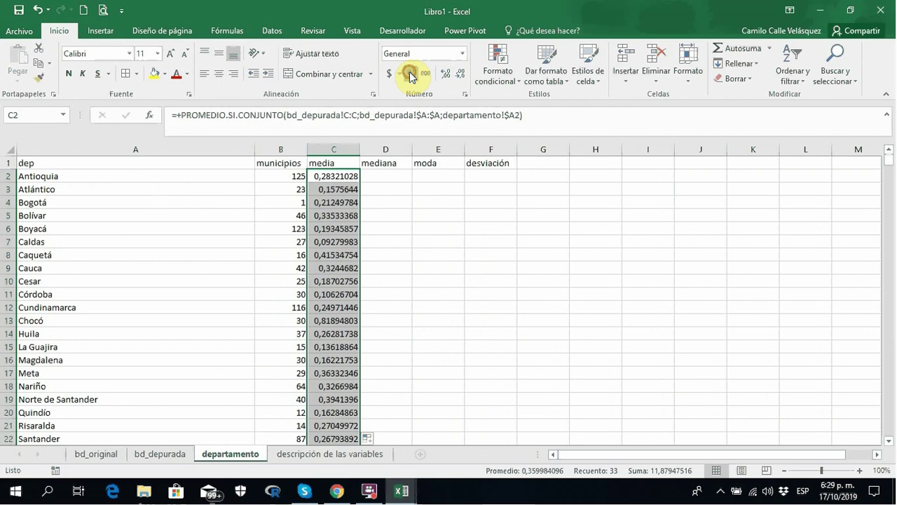
{"action": "left_click", "coordinate": [410, 76]}
{"action": "left_click", "coordinate": [445, 73]}
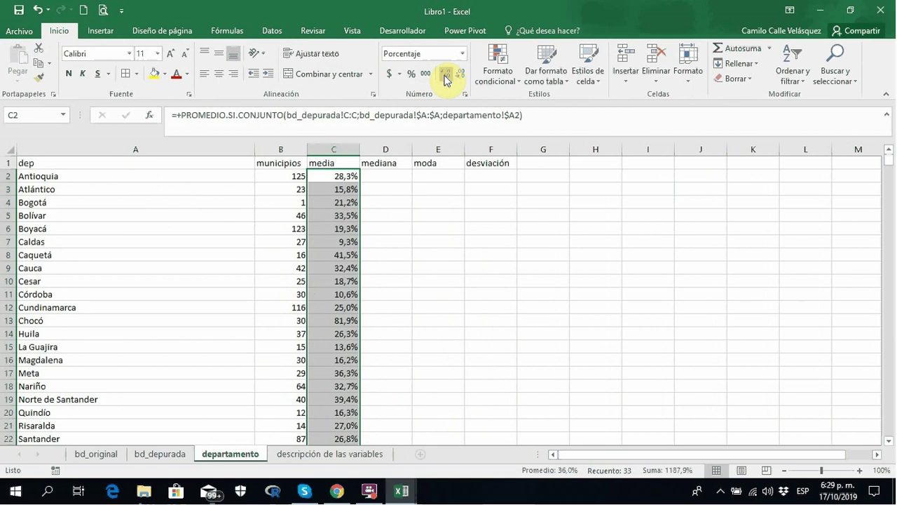
Insert a blank row above the heading row of the departamento sheet.
{"action": "left_click", "coordinate": [350, 177]}
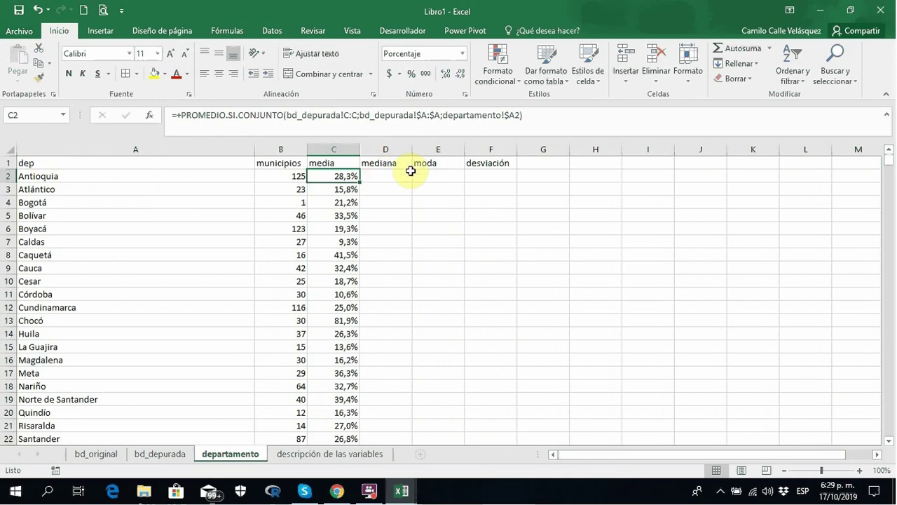
{"action": "left_click", "coordinate": [374, 163]}
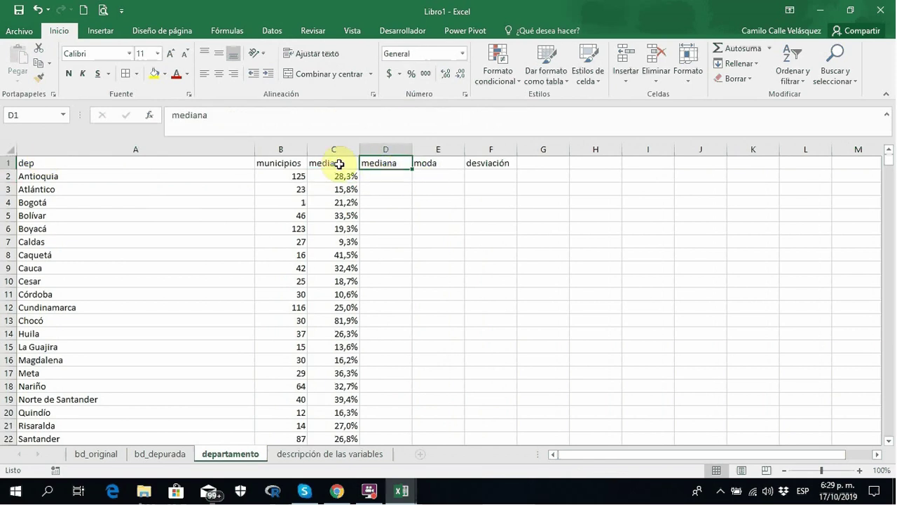
{"action": "left_click", "coordinate": [11, 160]}
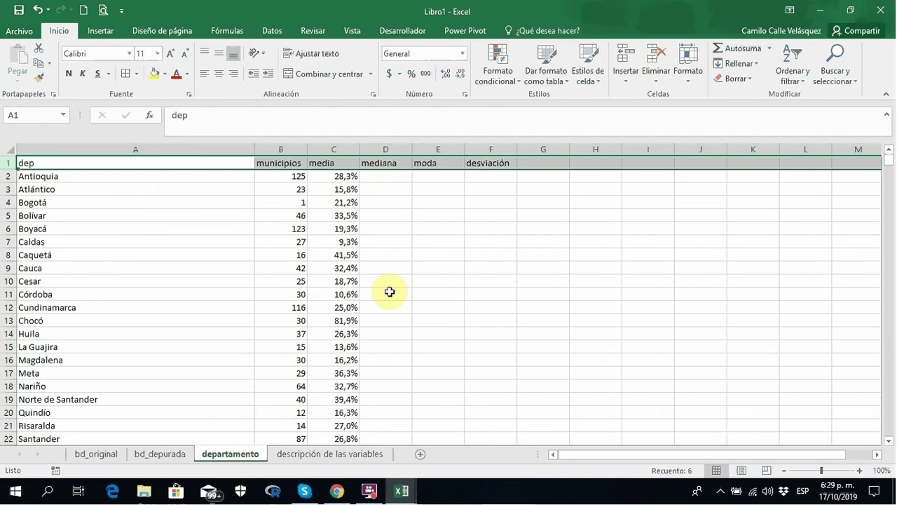
{"action": "right_click", "coordinate": [7, 162]}
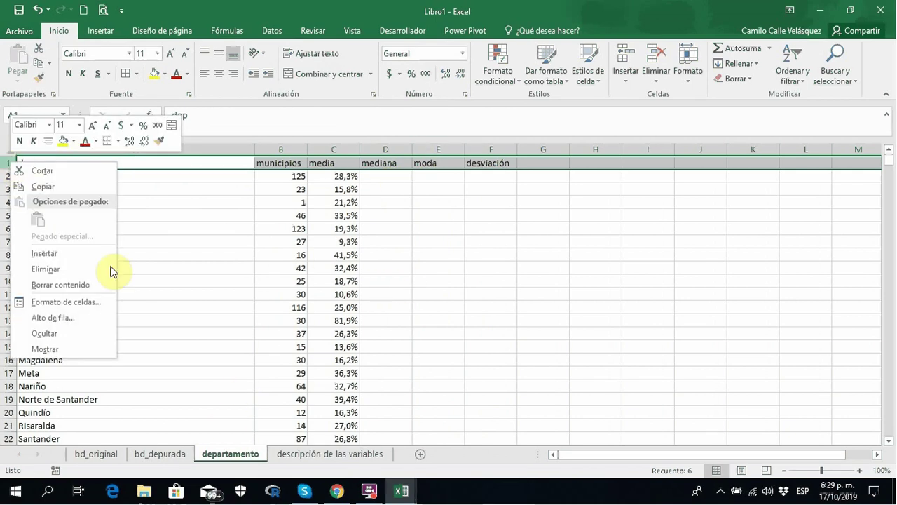
{"action": "left_click", "coordinate": [50, 254]}
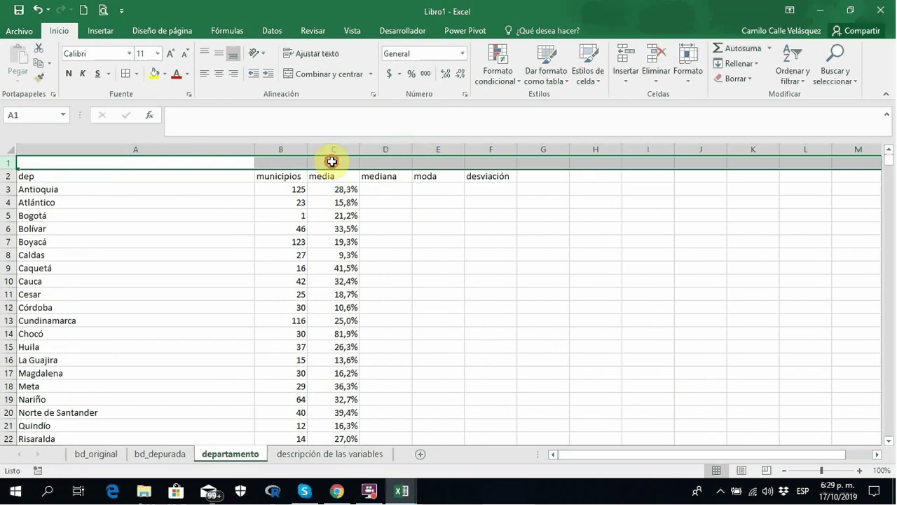
Merge and center C1:F1 above the statistics headings and enter the title bosques.
{"action": "left_click_drag", "start_coordinate": [332, 162], "coordinate": [474, 164]}
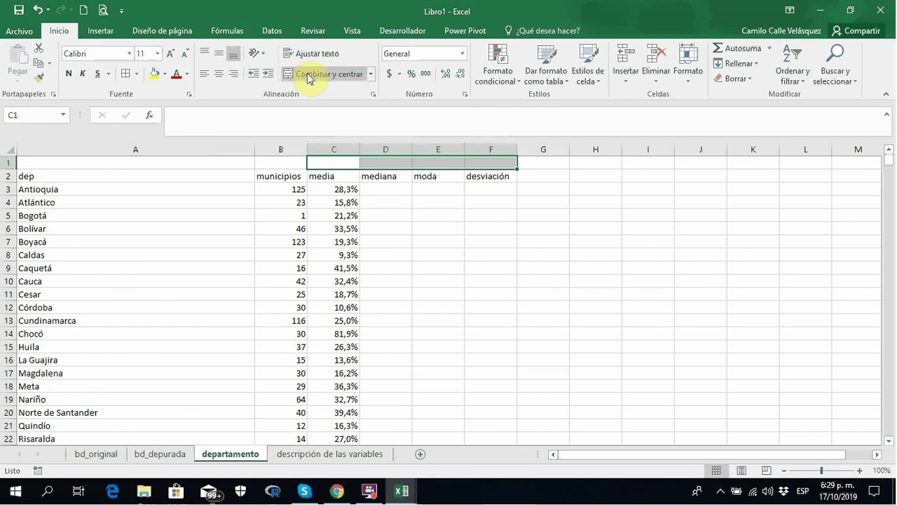
{"action": "left_click", "coordinate": [451, 214]}
{"action": "left_click_drag", "start_coordinate": [342, 161], "coordinate": [484, 166]}
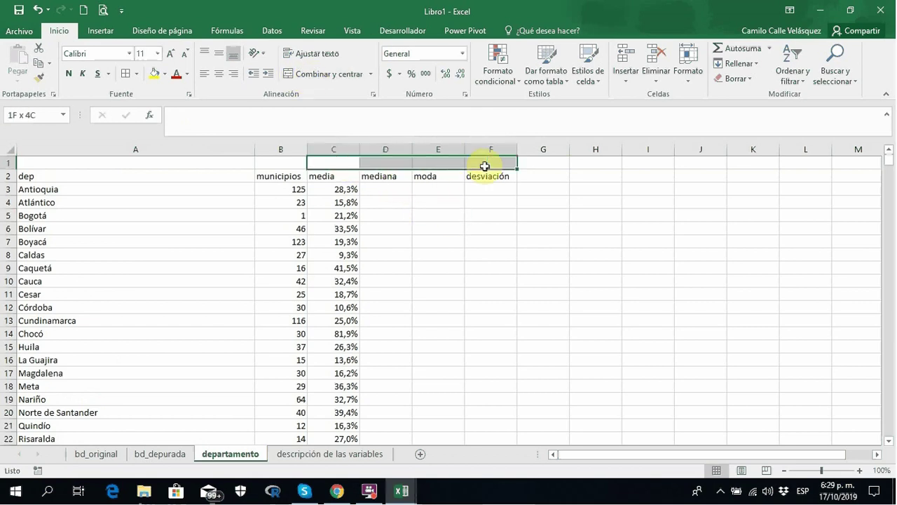
{"action": "left_click", "coordinate": [313, 79]}
{"action": "type", "text": "bos"}
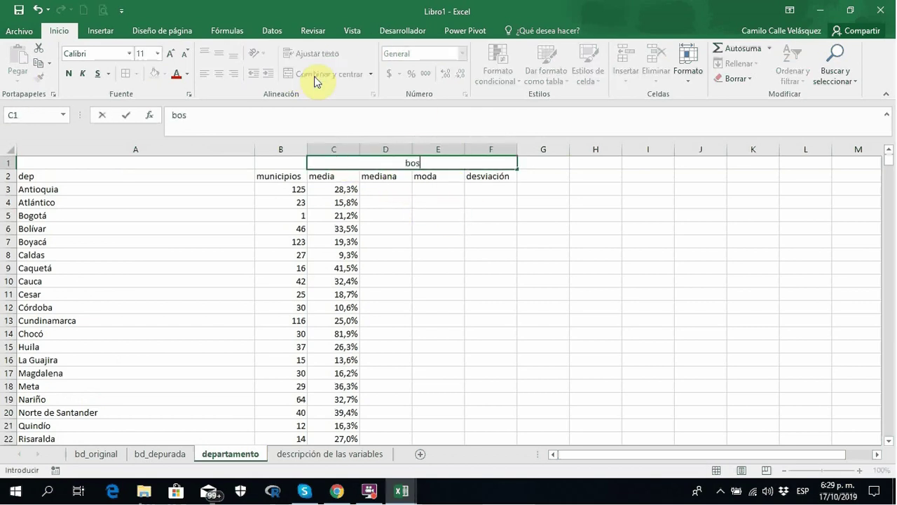
{"action": "type", "text": "ques"}
{"action": "key", "text": "Return"}
Begin a formula in D3 of the departamento sheet with the MEDIANA function.
{"action": "key", "text": "Right"}
{"action": "key", "text": "Down"}
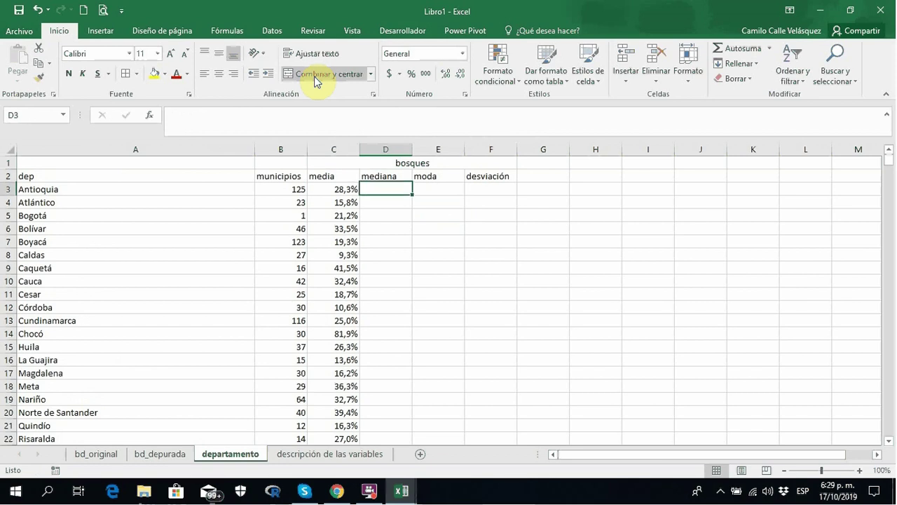
{"action": "key", "text": "Left"}
{"action": "key", "text": "ctrl+Down"}
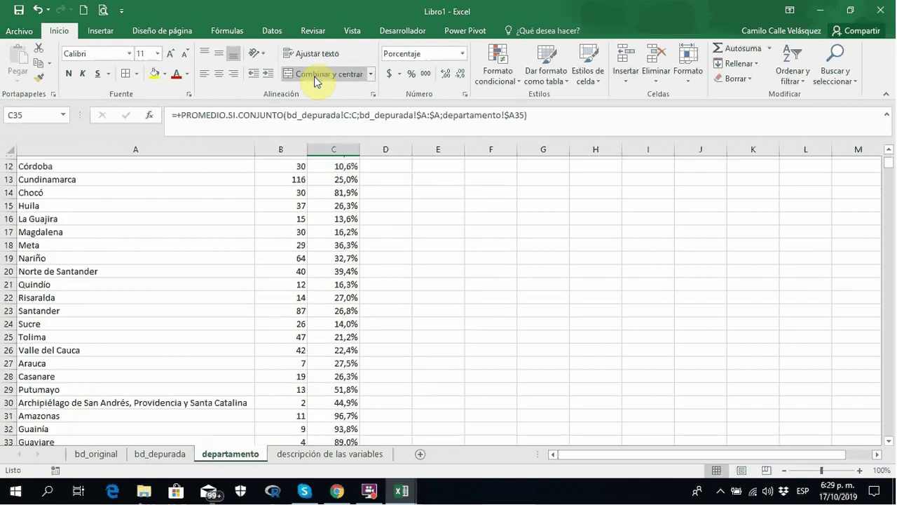
{"action": "key", "text": "Right"}
{"action": "key", "text": "ctrl+Up"}
{"action": "key", "text": "Down"}
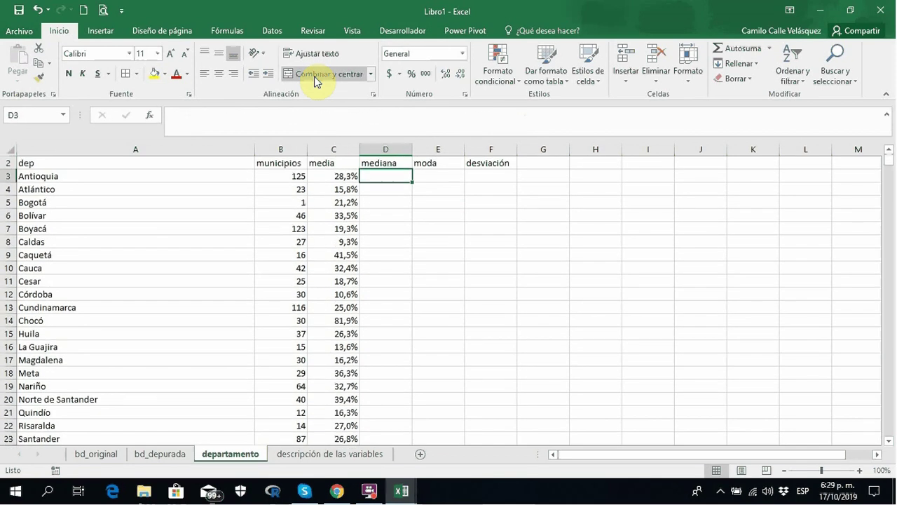
{"action": "type", "text": "+"}
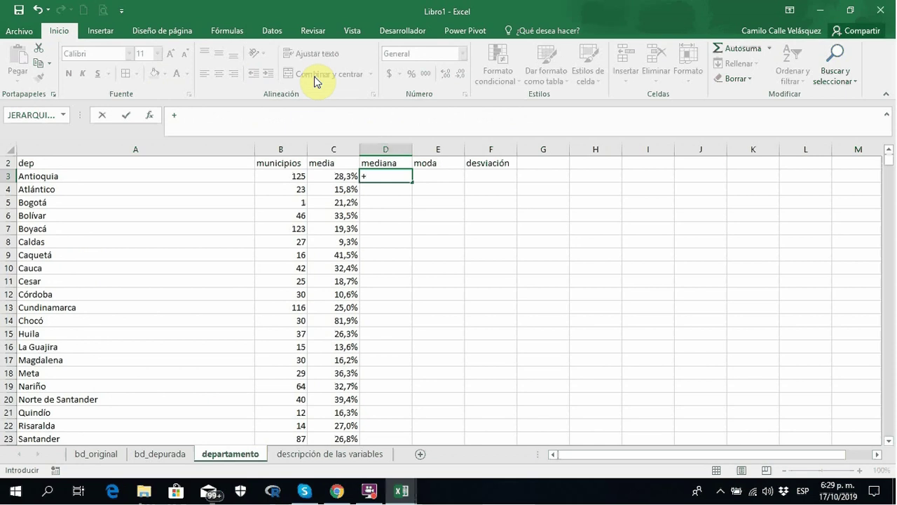
{"action": "type", "text": "md"}
{"action": "key", "text": "BackSpace"}
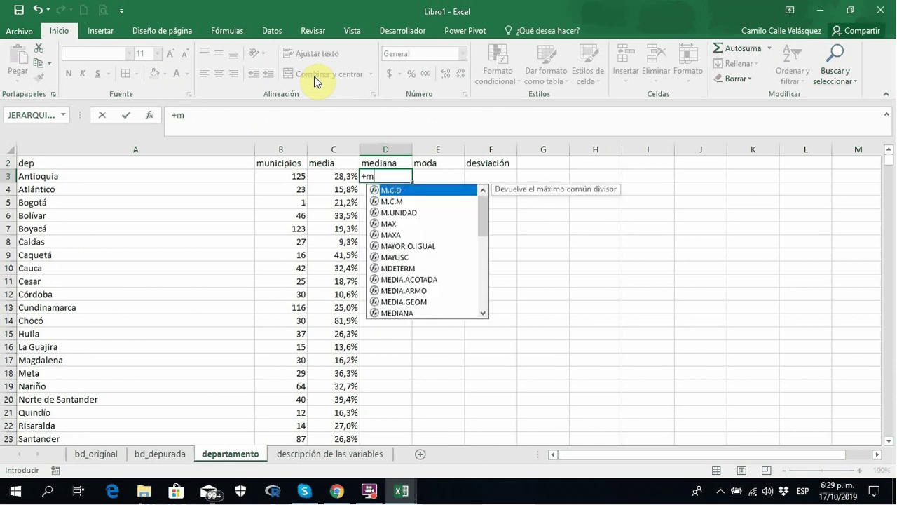
{"action": "type", "text": "ed"}
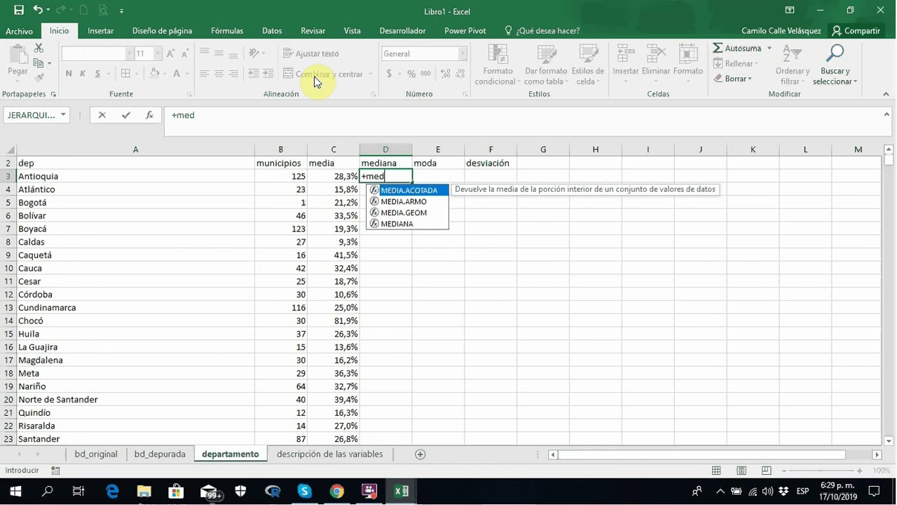
{"action": "left_click", "coordinate": [409, 224]}
{"action": "double_click", "coordinate": [408, 224]}
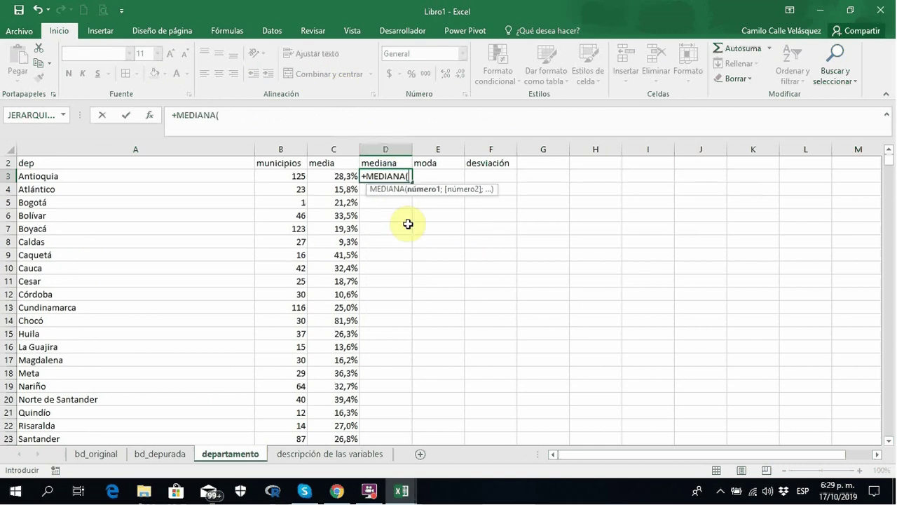
Nest a SI function inside MEDIANA that tests whether A2 equals bd_depurada!A:A.
{"action": "type", "text": "si("}
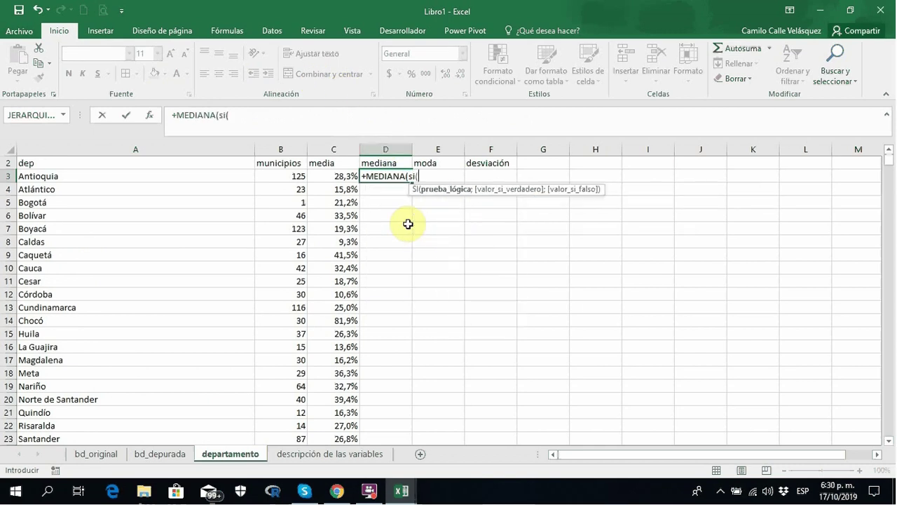
{"action": "left_click", "coordinate": [228, 176]}
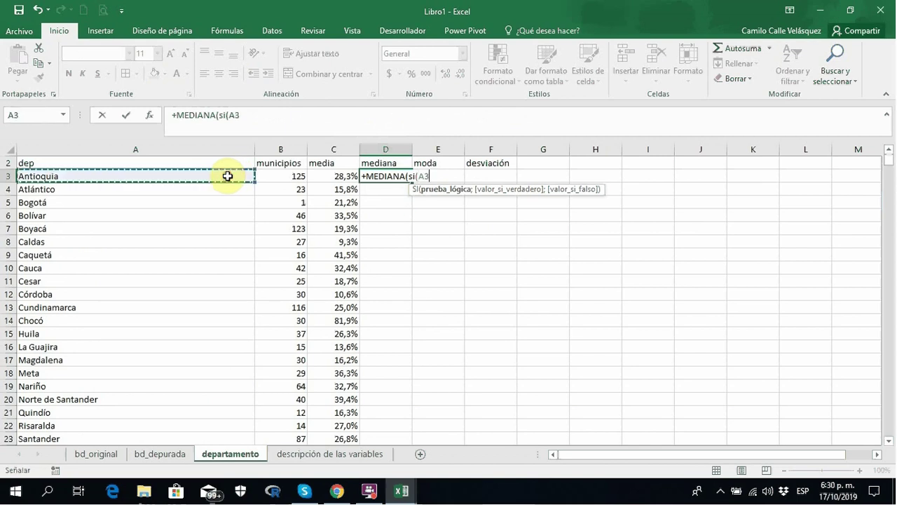
{"action": "key", "text": "shift+Up"}
{"action": "key", "text": "BackSpace"}
{"action": "key", "text": "BackSpace"}
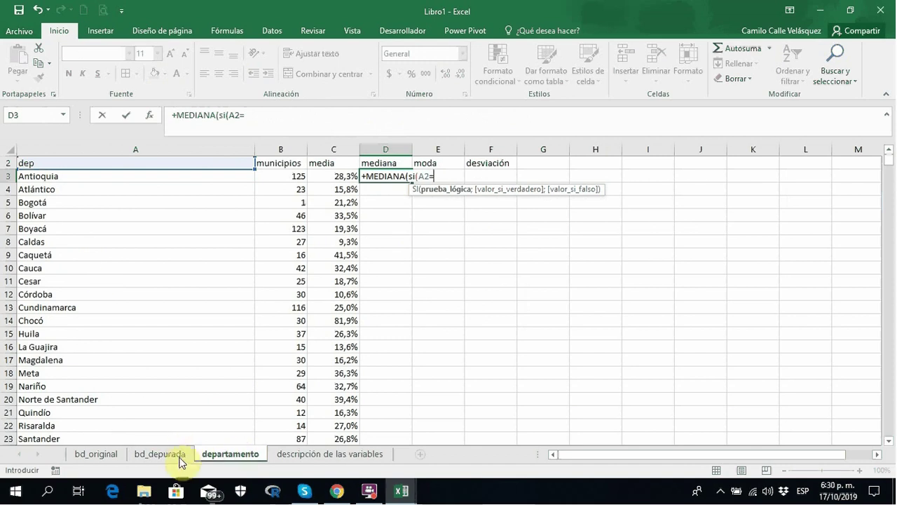
{"action": "left_click", "coordinate": [163, 456]}
{"action": "left_click", "coordinate": [149, 145]}
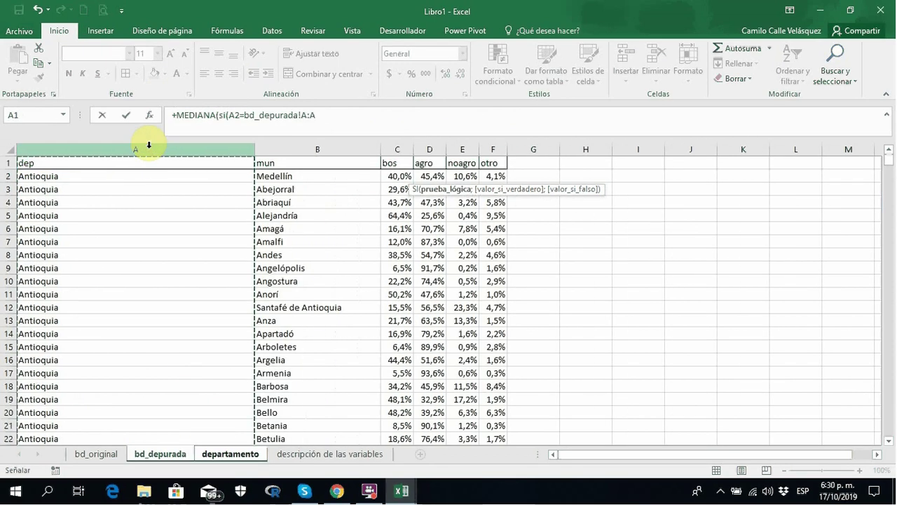
Complete the SI with bd_depurada!C:C if true and "" if false, and enter the D3 formula as an array formula.
{"action": "type", "text": ";"}
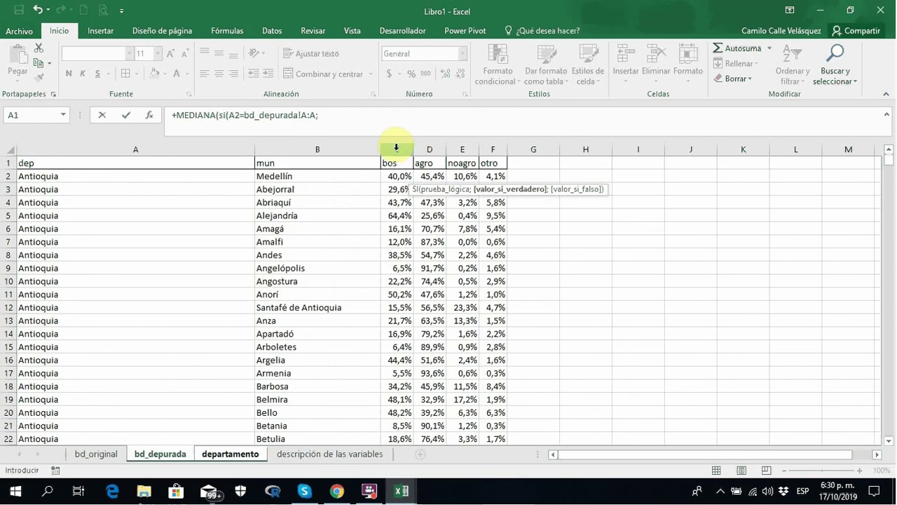
{"action": "left_click", "coordinate": [395, 148]}
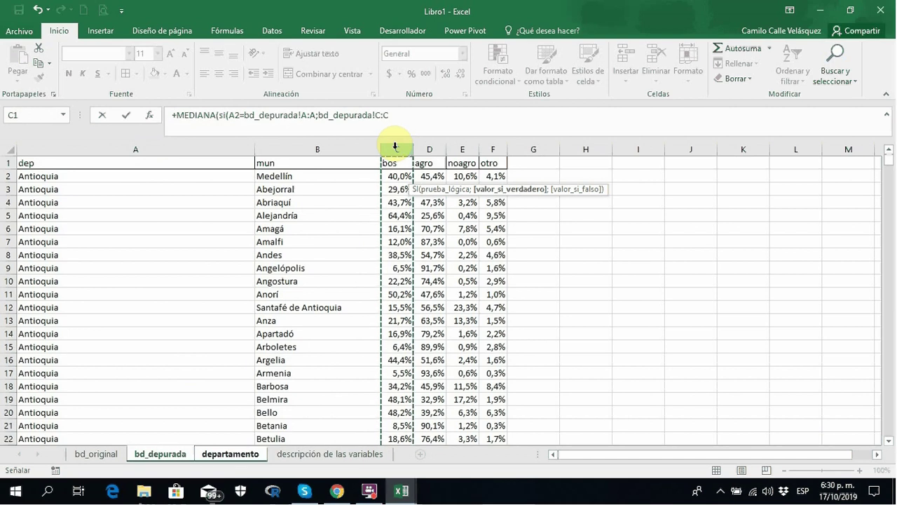
{"action": "type", "text": ";"}
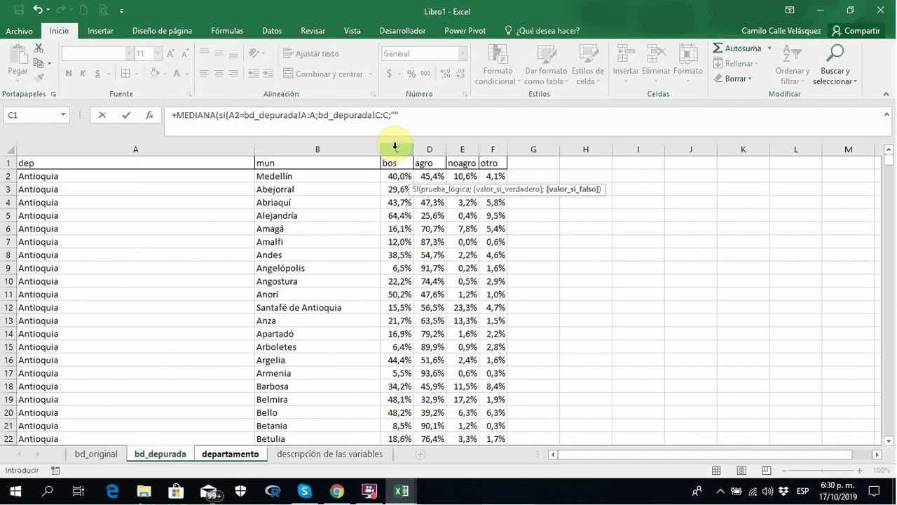
{"action": "type", "text": "\"\"))"}
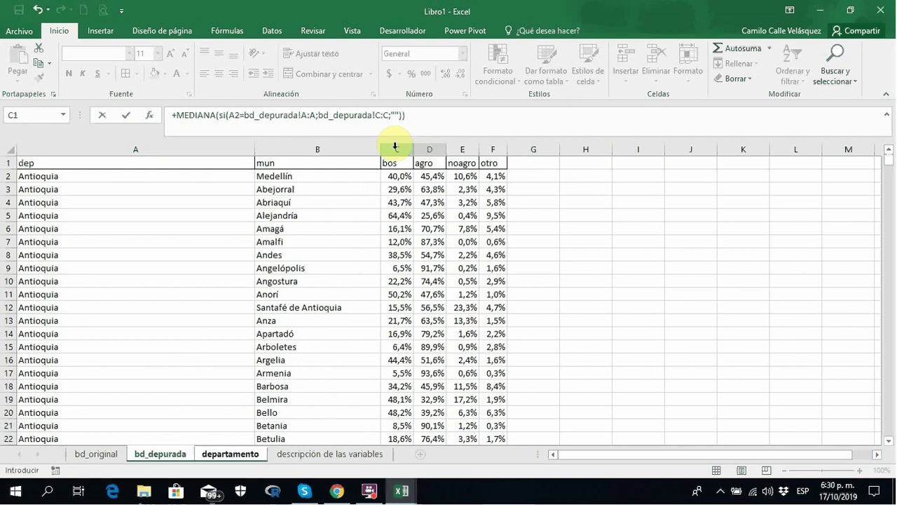
{"action": "key", "text": "ctrl+shift+Return"}
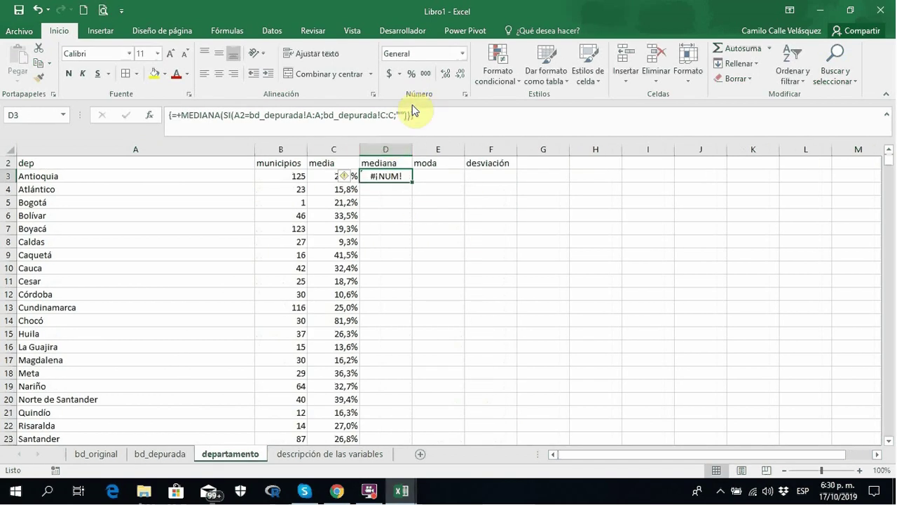
Correct the condition in the D3 median formula to refer to A3 and re-enter it as an array formula.
{"action": "left_click", "coordinate": [218, 111]}
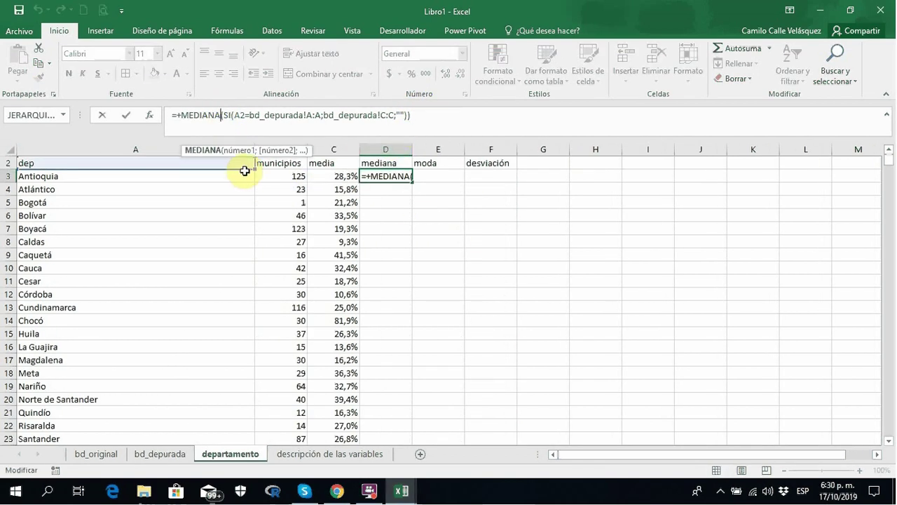
{"action": "left_click_drag", "start_coordinate": [244, 171], "coordinate": [245, 176]}
{"action": "left_click", "coordinate": [421, 117]}
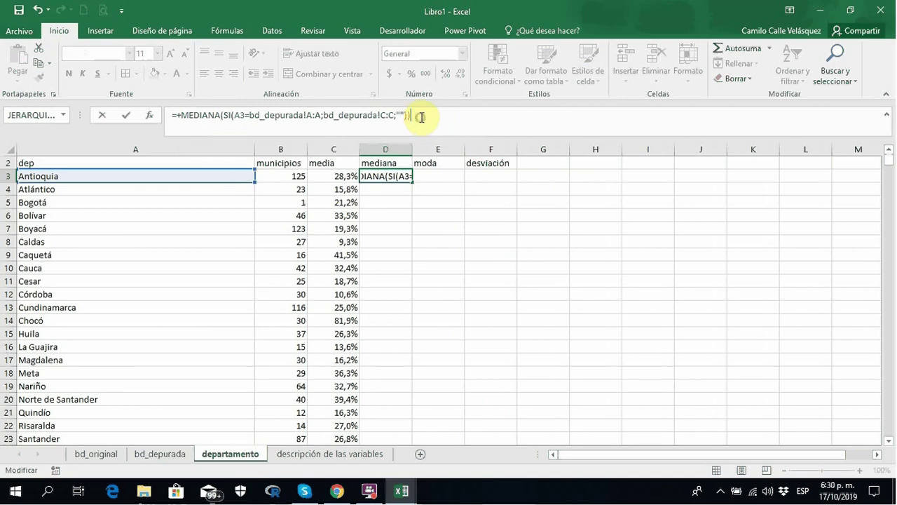
{"action": "key", "text": "ctrl+shift+Return"}
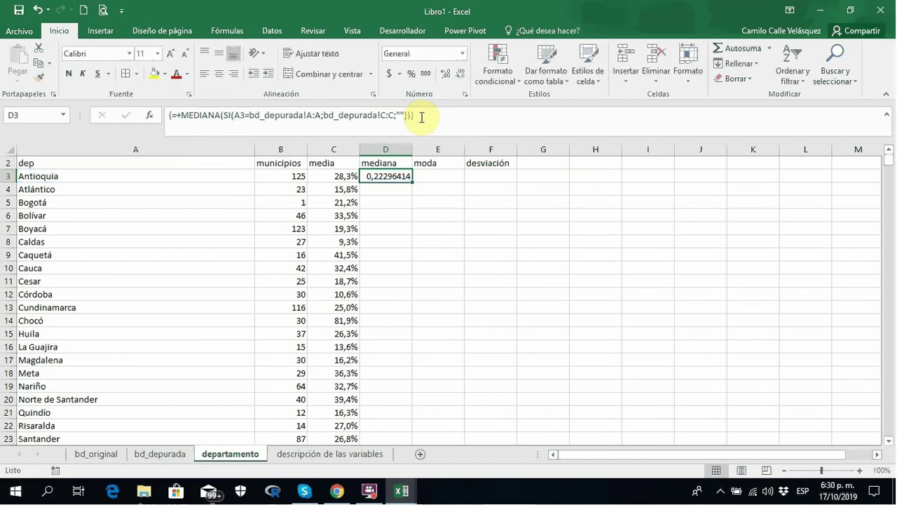
Format the D3 median as a percentage with one decimal and fill it down for all departments.
{"action": "left_click", "coordinate": [415, 75]}
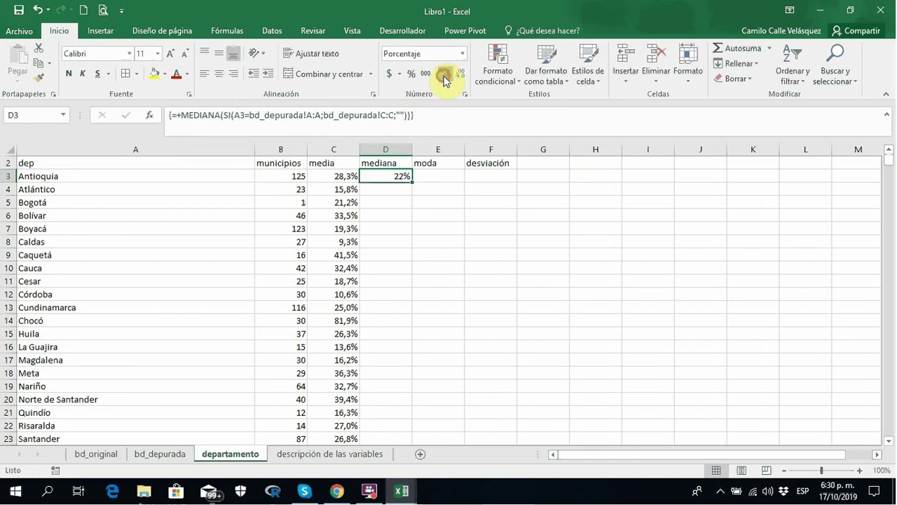
{"action": "double_click", "coordinate": [415, 185]}
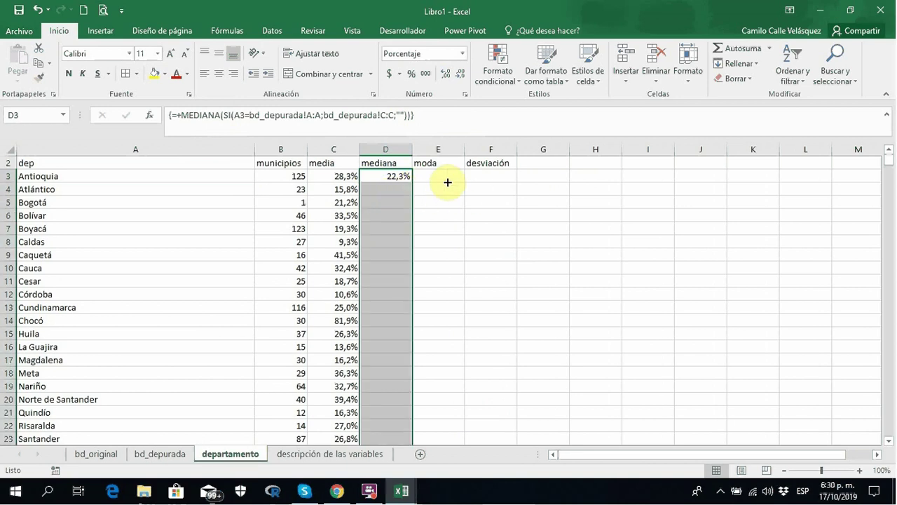
Enter the array formula MODA(SI(A3=bd_depurada!A:A;bd_depurada!C:C;"")) in E3 and fill it down for all departments.
{"action": "left_click", "coordinate": [444, 176]}
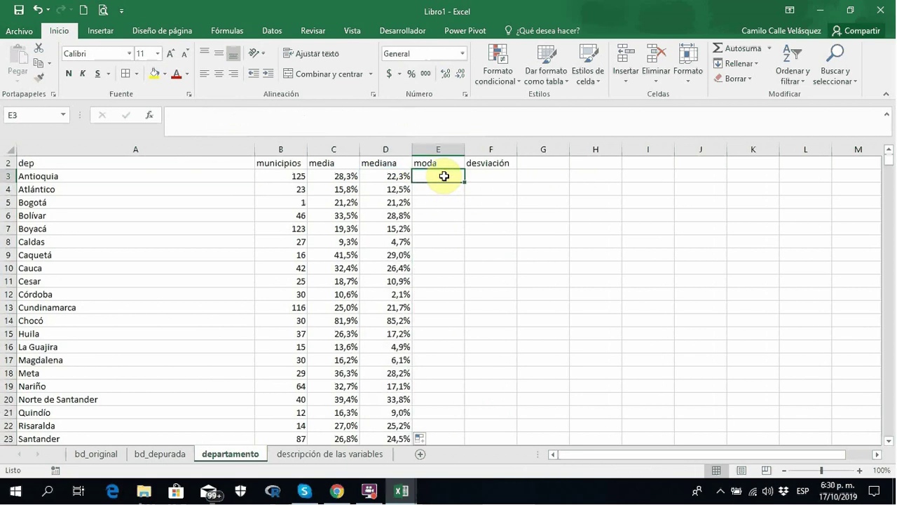
{"action": "type", "text": "+moda"}
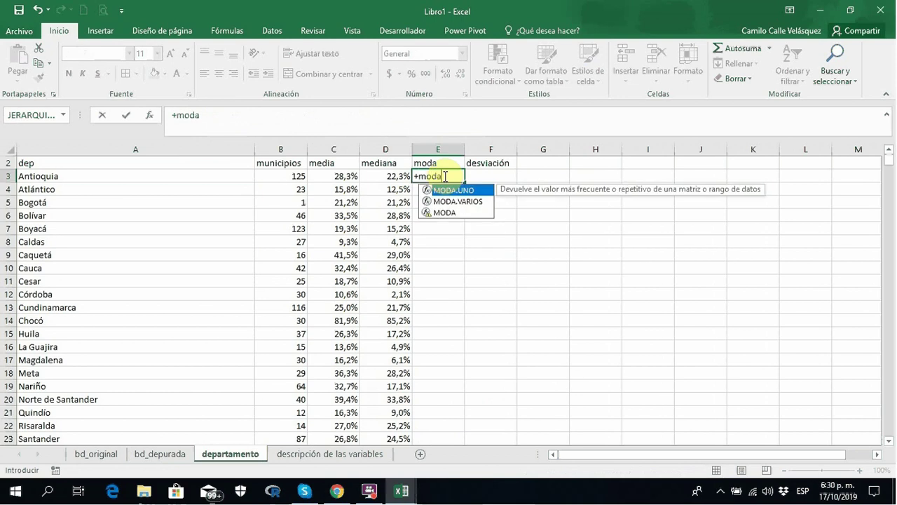
{"action": "type", "text": "(si("}
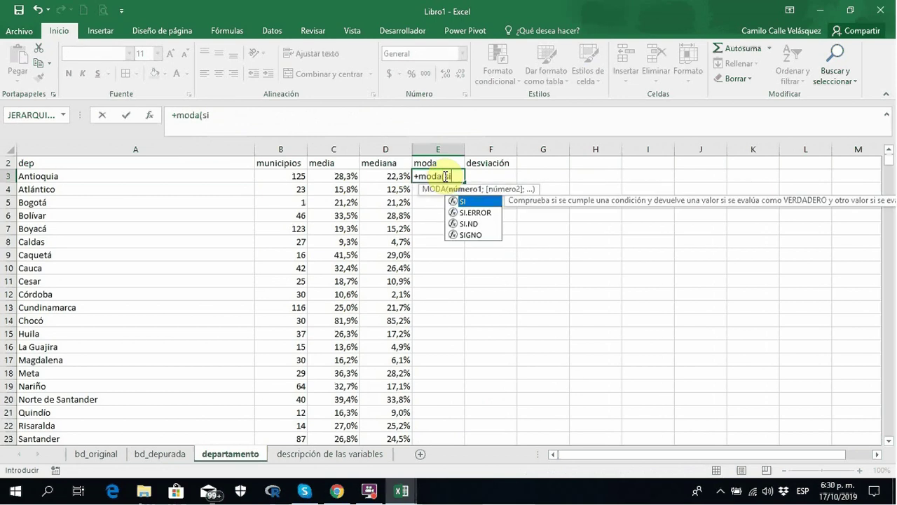
{"action": "left_click", "coordinate": [172, 175]}
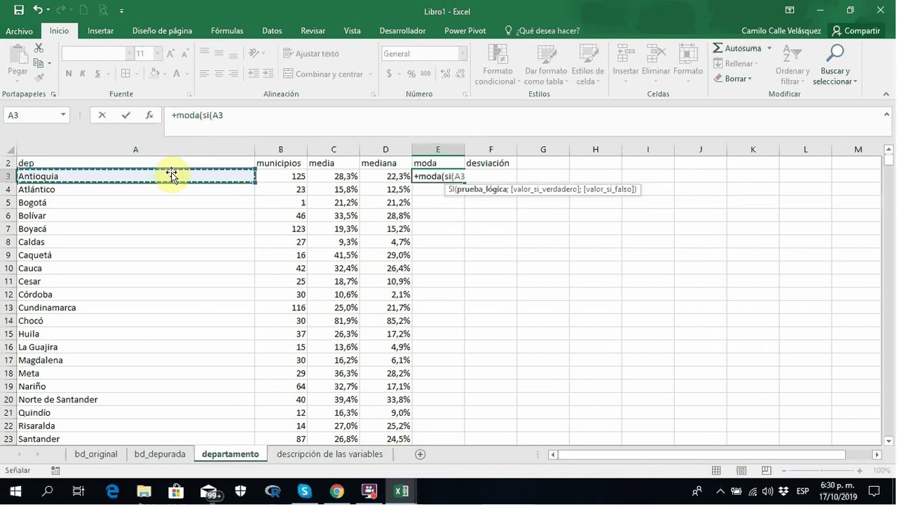
{"action": "type", "text": "="}
{"action": "left_click", "coordinate": [153, 454]}
{"action": "left_click", "coordinate": [139, 146]}
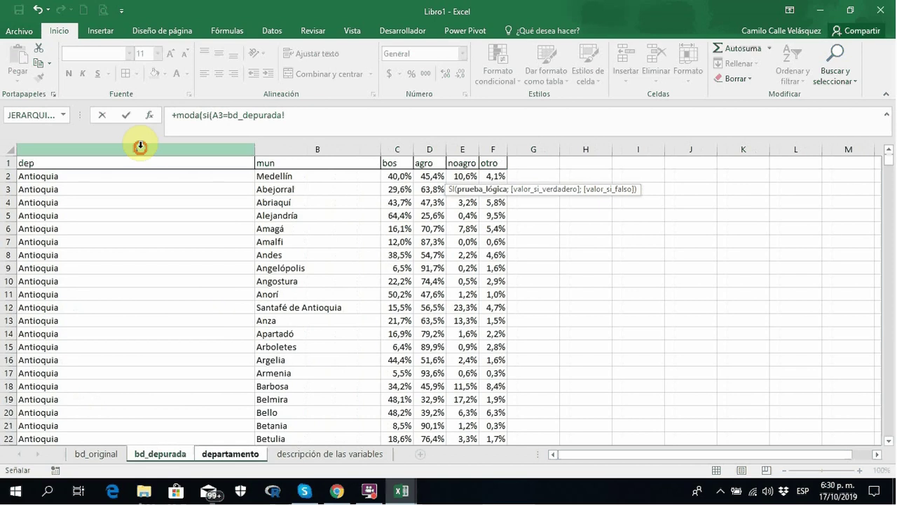
{"action": "type", "text": ";"}
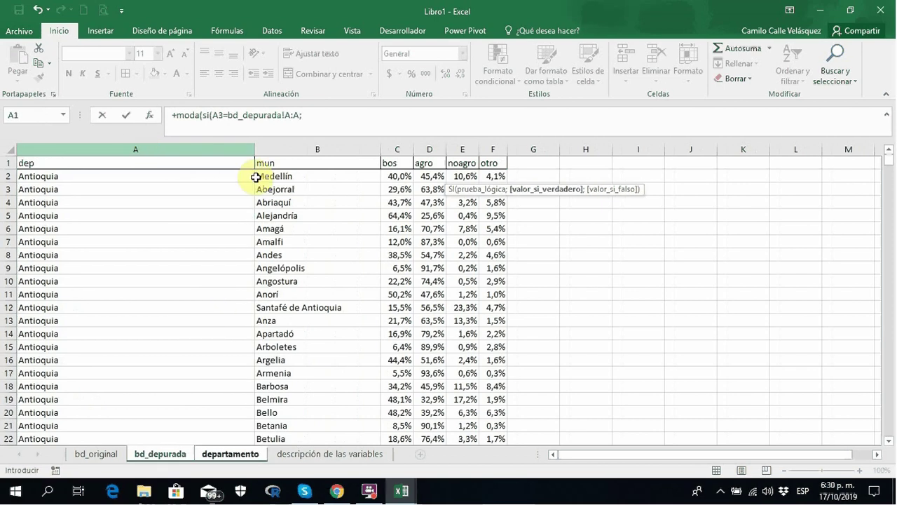
{"action": "left_click", "coordinate": [397, 148]}
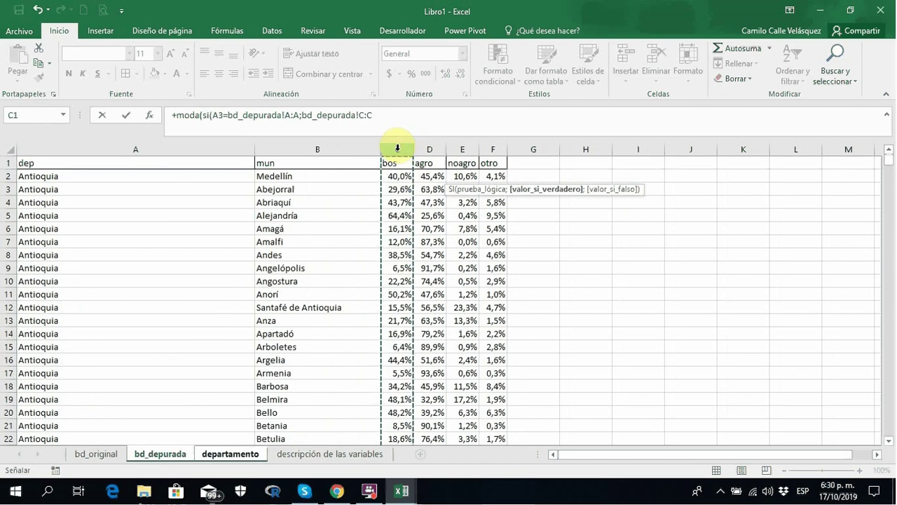
{"action": "type", "text": ";\"\""}
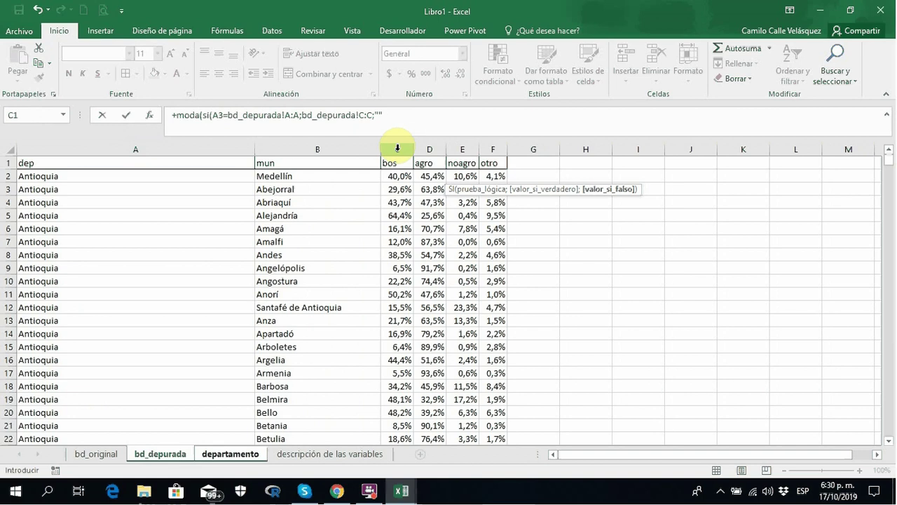
{"action": "type", "text": "))"}
{"action": "key", "text": "ctrl+shift+Return"}
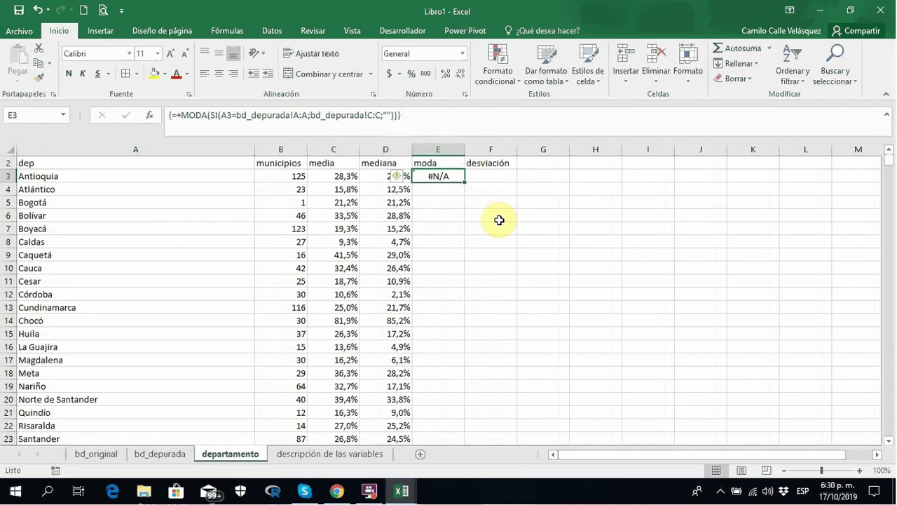
{"action": "double_click", "coordinate": [464, 183]}
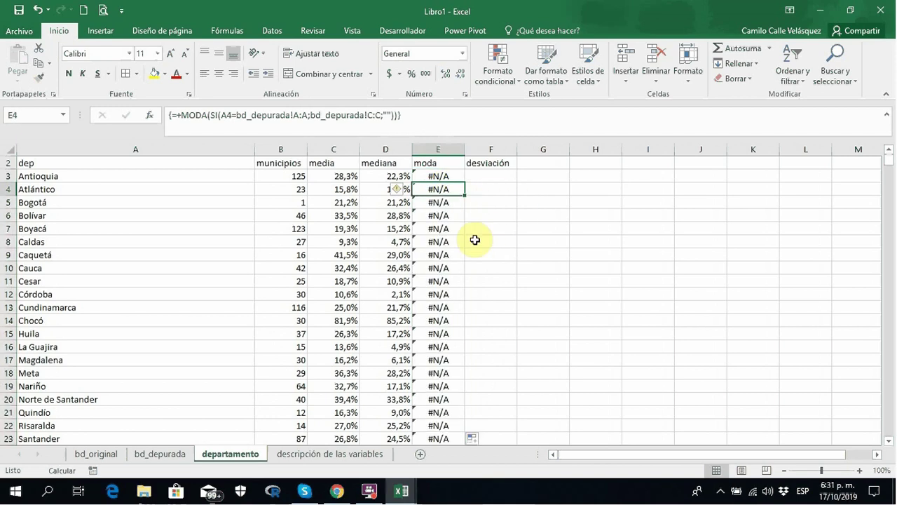
Examine the moda results in column E for every department down to Vichada.
{"action": "key", "text": "Down"}
{"action": "key", "text": "Down"}
{"action": "key", "text": "Down"}
{"action": "key", "text": "Down"}
{"action": "key", "text": "Down"}
{"action": "key", "text": "Down"}
{"action": "key", "text": "Down"}
{"action": "key", "text": "Down"}
{"action": "key", "text": "Down"}
{"action": "key", "text": "Down"}
{"action": "key", "text": "Down"}
{"action": "key", "text": "Down"}
{"action": "key", "text": "Down"}
{"action": "key", "text": "Down"}
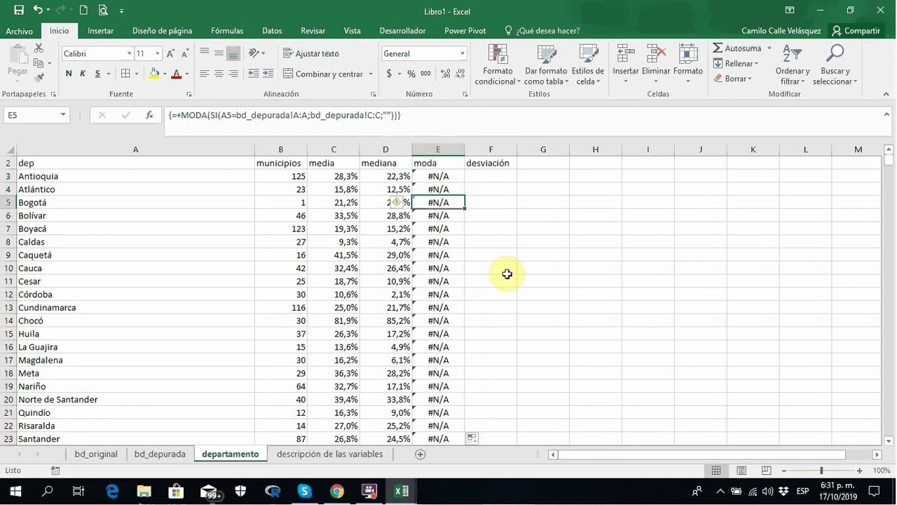
{"action": "key", "text": "Down"}
{"action": "key", "text": "Down"}
{"action": "key", "text": "Down"}
{"action": "key", "text": "Down"}
{"action": "key", "text": "Down"}
{"action": "key", "text": "Down"}
{"action": "key", "text": "Down"}
{"action": "key", "text": "Down"}
{"action": "key", "text": "Down"}
{"action": "key", "text": "Down"}
{"action": "key", "text": "Down"}
{"action": "key", "text": "Down"}
{"action": "key", "text": "Down"}
{"action": "key", "text": "Down"}
{"action": "key", "text": "Down"}
{"action": "key", "text": "Down"}
{"action": "key", "text": "Down"}
{"action": "key", "text": "Down"}
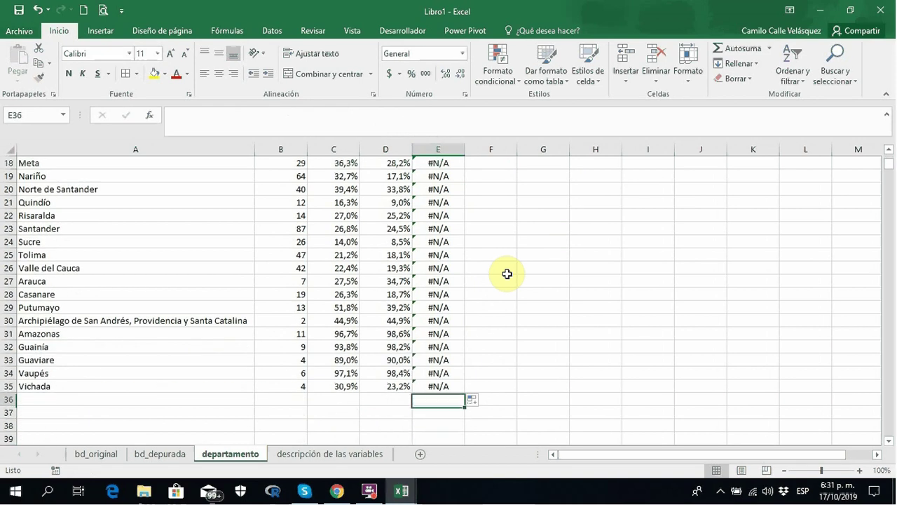
{"action": "key", "text": "Up"}
{"action": "key", "text": "ctrl+Up"}
{"action": "key", "text": "Down"}
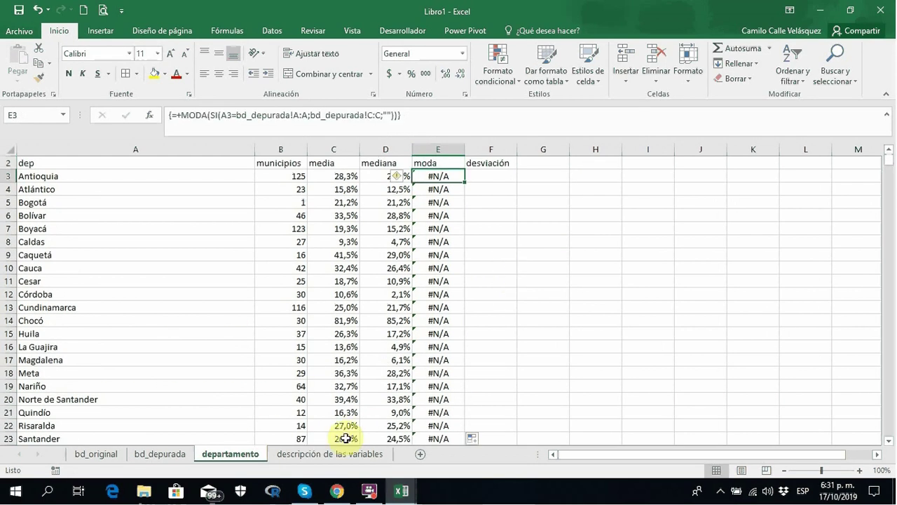
Inspect the unrounded bos value for Medellín in C2 of the bd_depurada sheet.
{"action": "left_click", "coordinate": [161, 454]}
{"action": "left_click", "coordinate": [411, 174]}
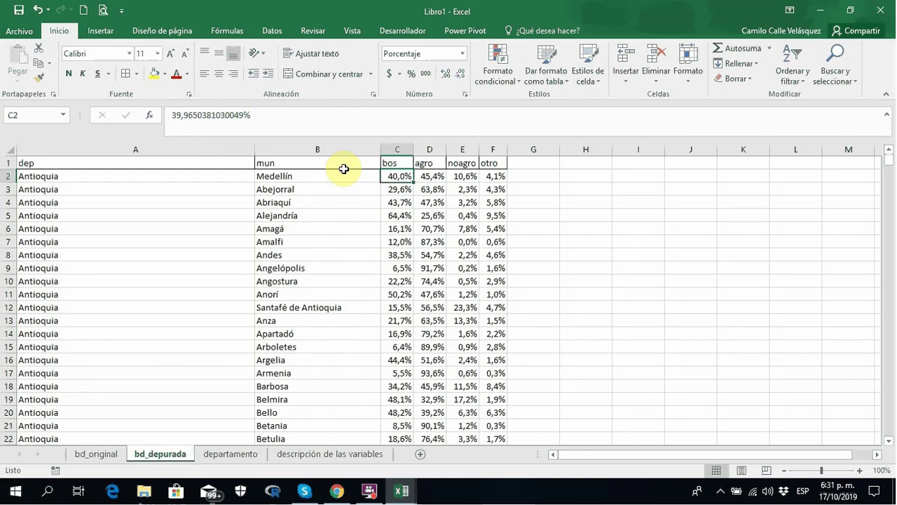
Widen the bos column slightly on the bd_depurada sheet and view the descripción de las variables sheet.
{"action": "left_click_drag", "start_coordinate": [413, 150], "coordinate": [464, 161]}
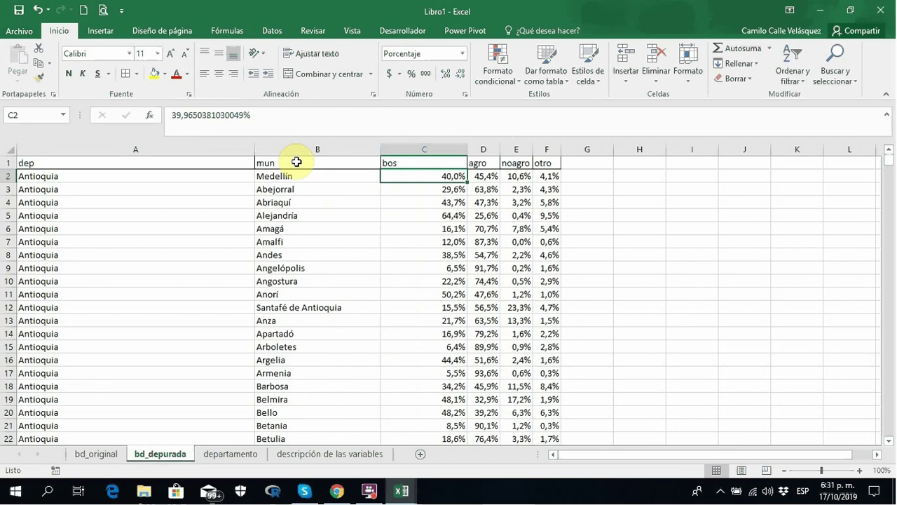
{"action": "left_click_drag", "start_coordinate": [466, 150], "coordinate": [426, 152]}
{"action": "left_click", "coordinate": [312, 454]}
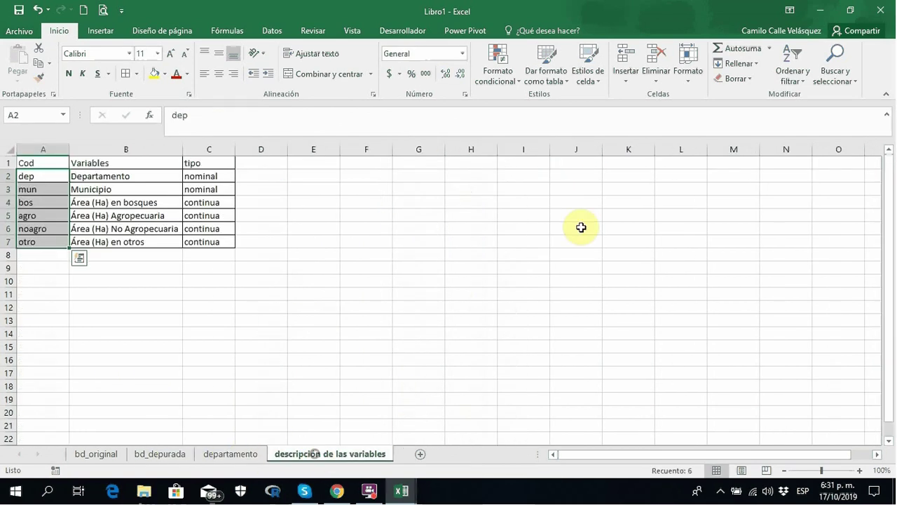
Delete the moda column E from the departamento sheet.
{"action": "left_click", "coordinate": [232, 454]}
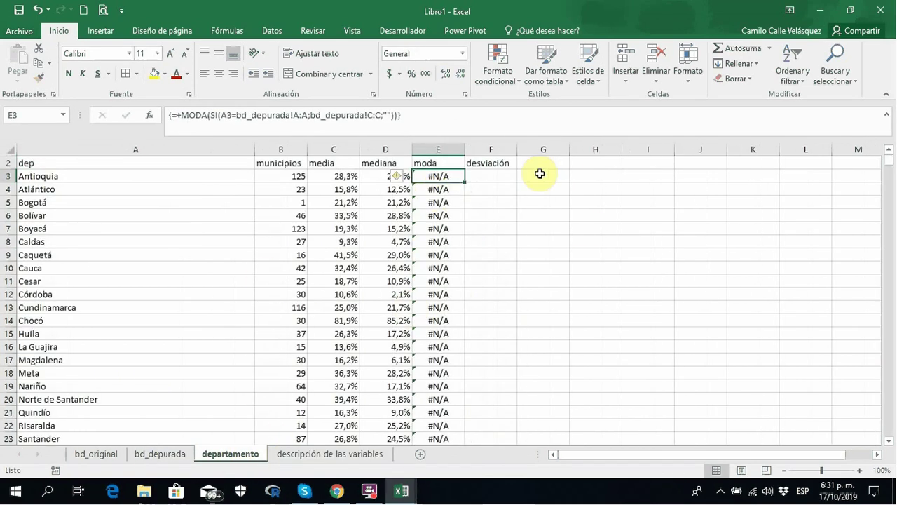
{"action": "left_click", "coordinate": [437, 149]}
{"action": "right_click", "coordinate": [437, 149]}
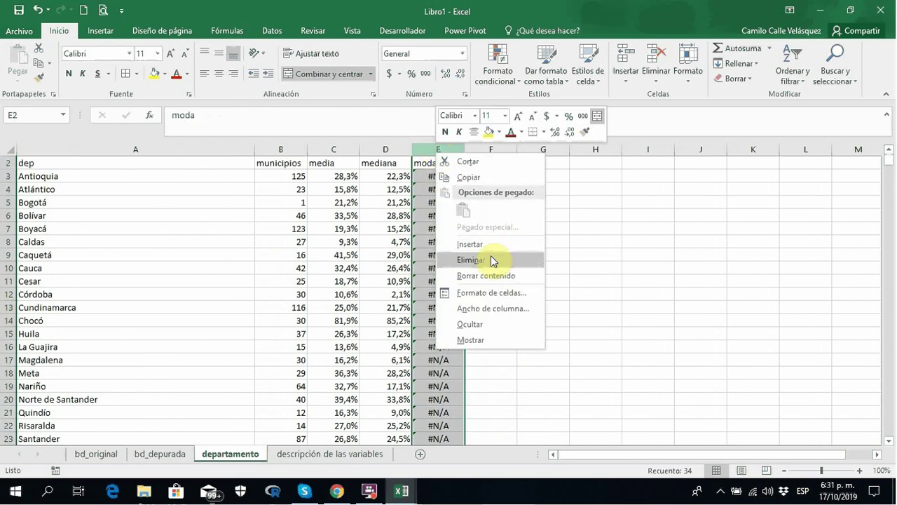
{"action": "left_click", "coordinate": [490, 259]}
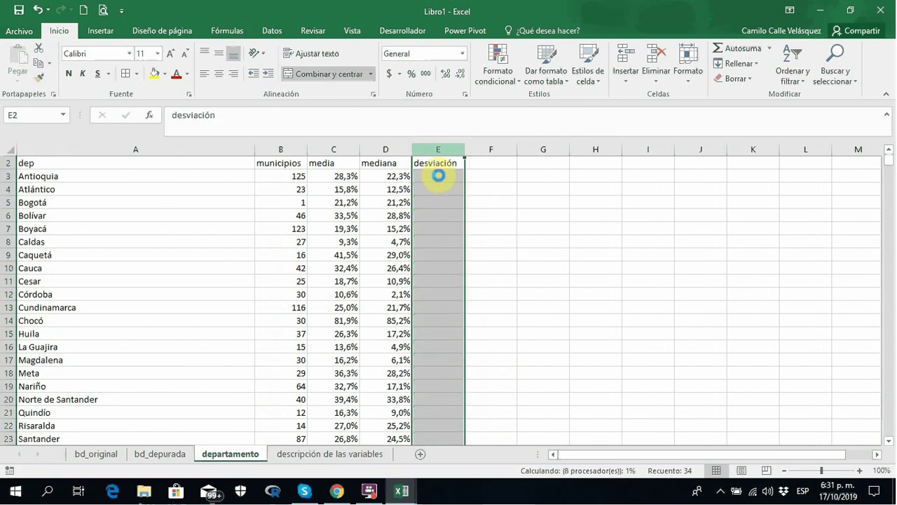
Enter the array formula DESVEST.P(SI(A3=bd_depurada!A:A;bd_depurada!C:C;"")) in E3 of the departamento sheet.
{"action": "left_click", "coordinate": [438, 175]}
{"action": "type", "text": "+desv"}
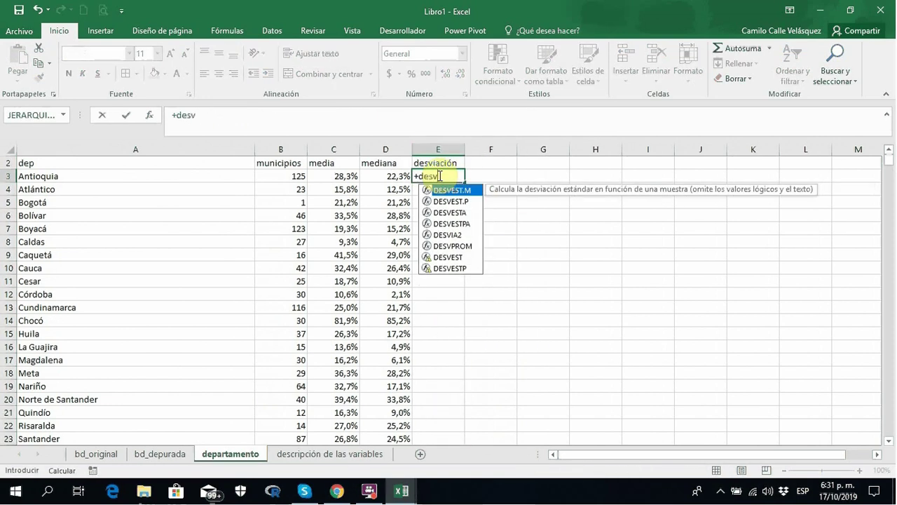
{"action": "double_click", "coordinate": [451, 201]}
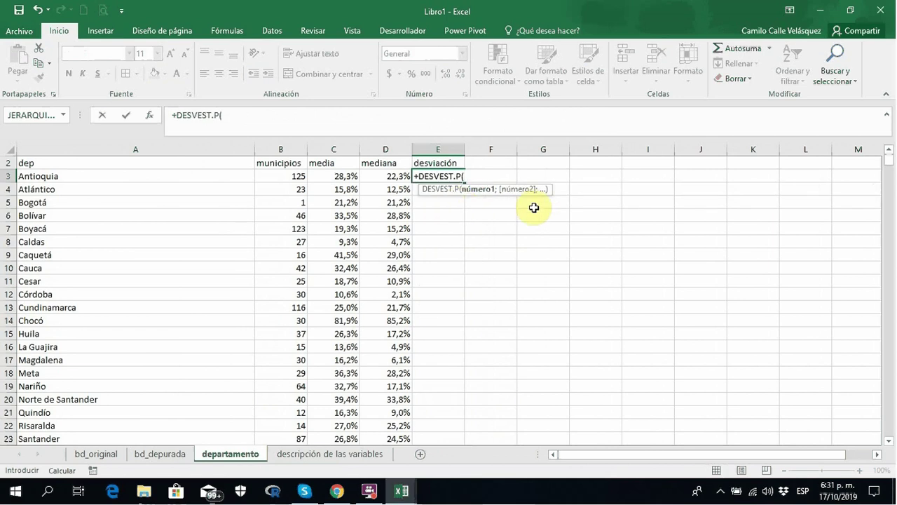
{"action": "type", "text": "si"}
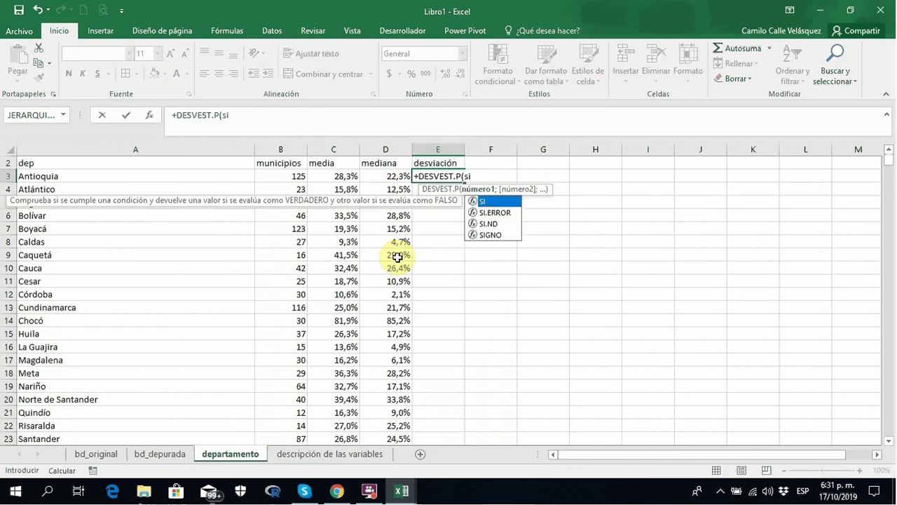
{"action": "type", "text": "("}
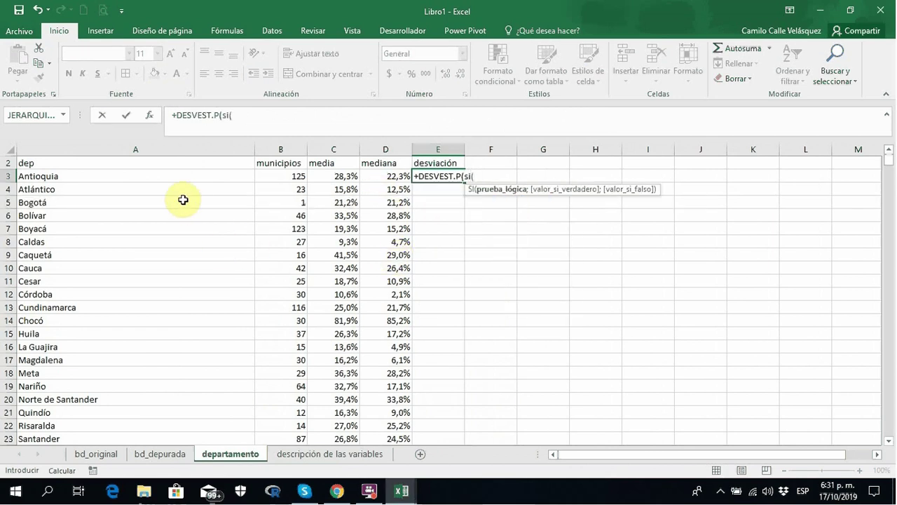
{"action": "left_click", "coordinate": [160, 176]}
{"action": "type", "text": "="}
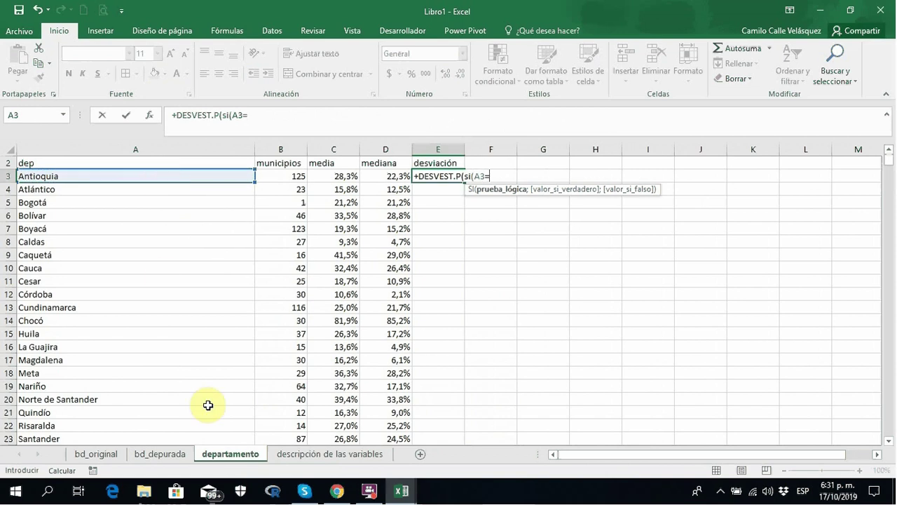
{"action": "left_click", "coordinate": [168, 453]}
{"action": "left_click", "coordinate": [136, 150]}
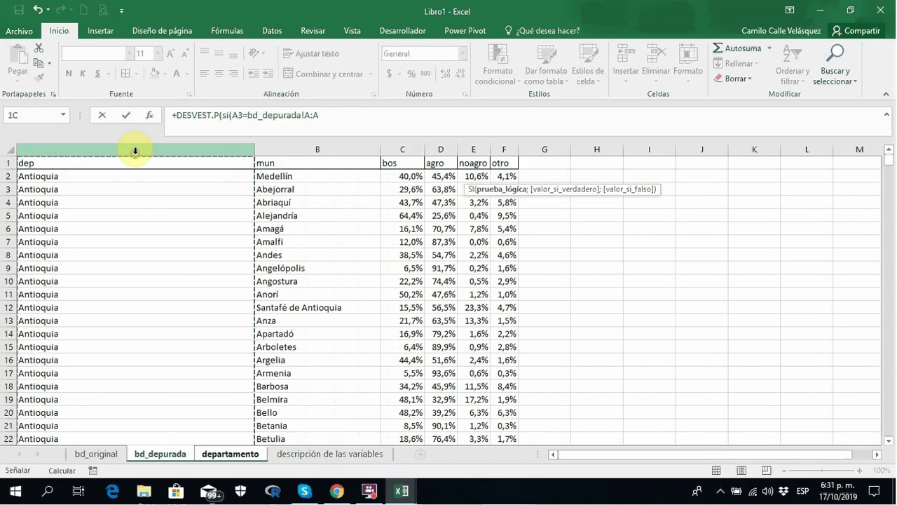
{"action": "type", "text": ";"}
{"action": "left_click", "coordinate": [402, 149]}
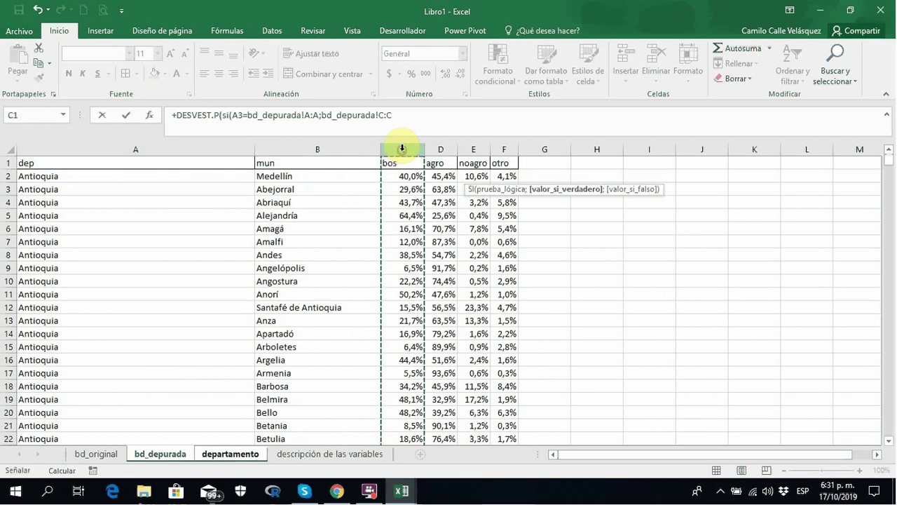
{"action": "type", "text": ";"}
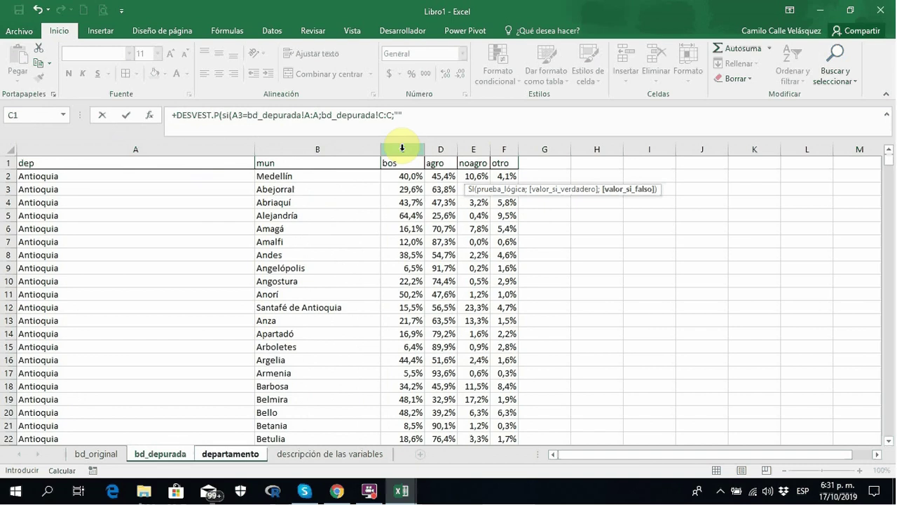
{"action": "type", "text": "\"\"))"}
{"action": "key", "text": "ctrl+shift+Return"}
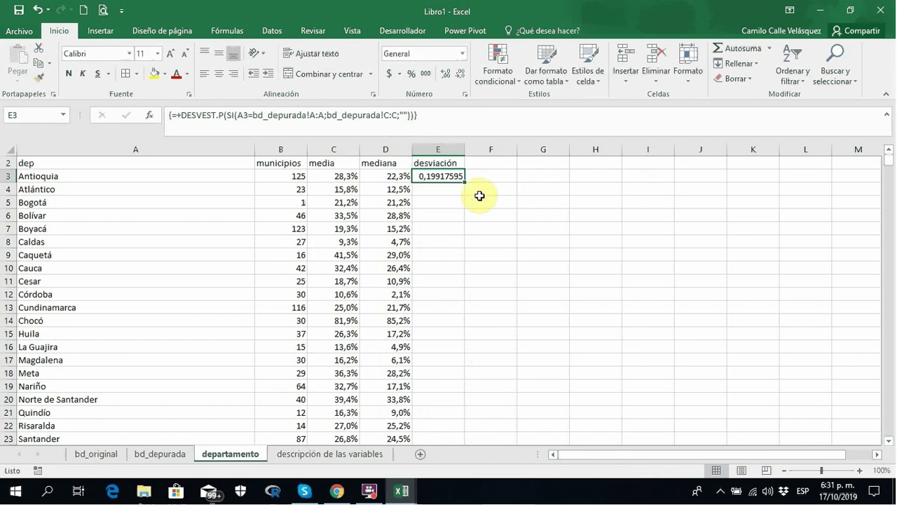
Fill the E3 deviation down for all departments and format the values as percentages with one decimal.
{"action": "double_click", "coordinate": [464, 183]}
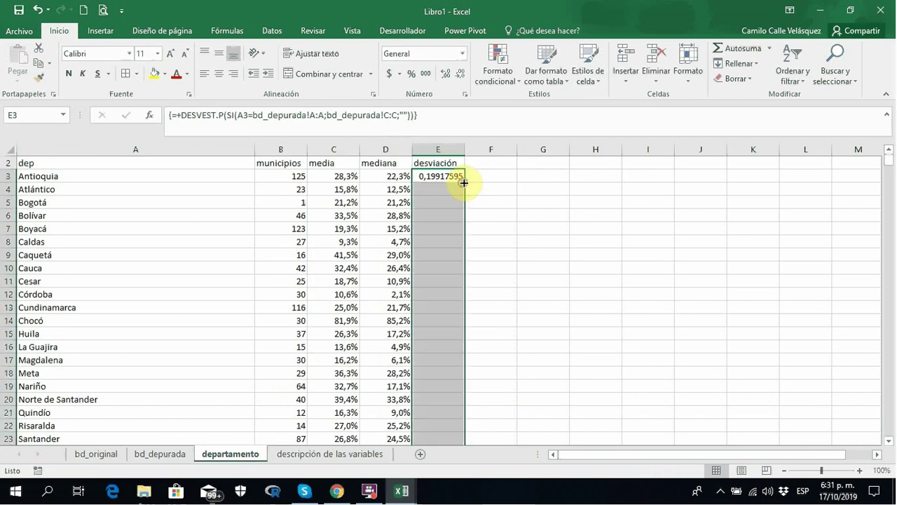
{"action": "left_click", "coordinate": [410, 75]}
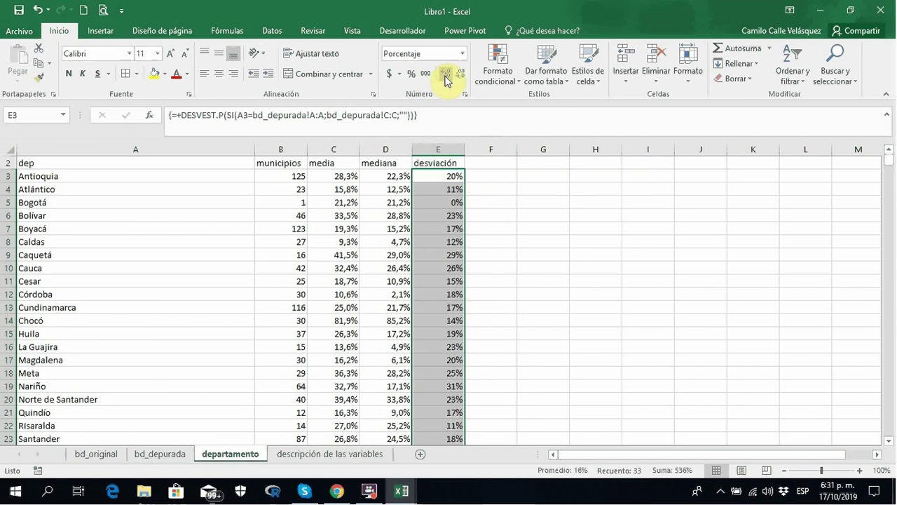
{"action": "left_click", "coordinate": [444, 75]}
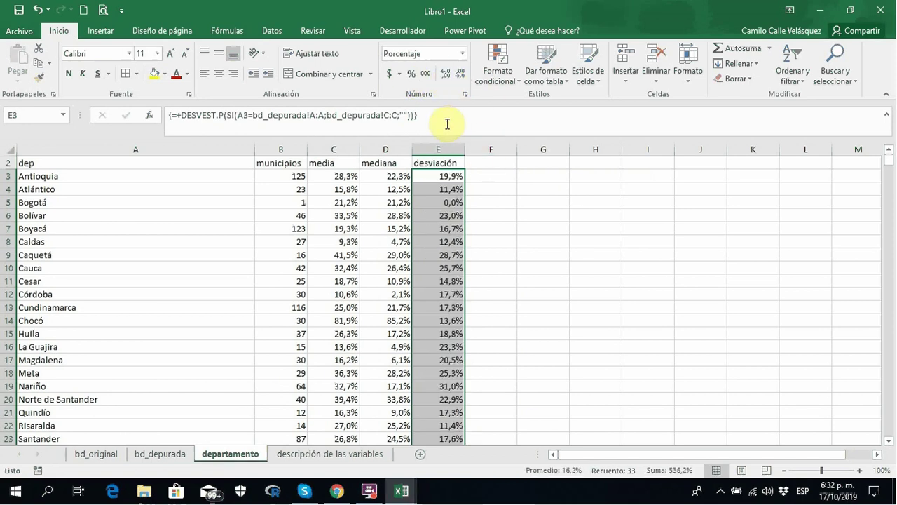
Try a thousands-separator number format on the desviación values, and restore the one-decimal percentage format.
{"action": "left_click", "coordinate": [427, 78]}
{"action": "left_click", "coordinate": [450, 79]}
{"action": "left_click", "coordinate": [450, 78]}
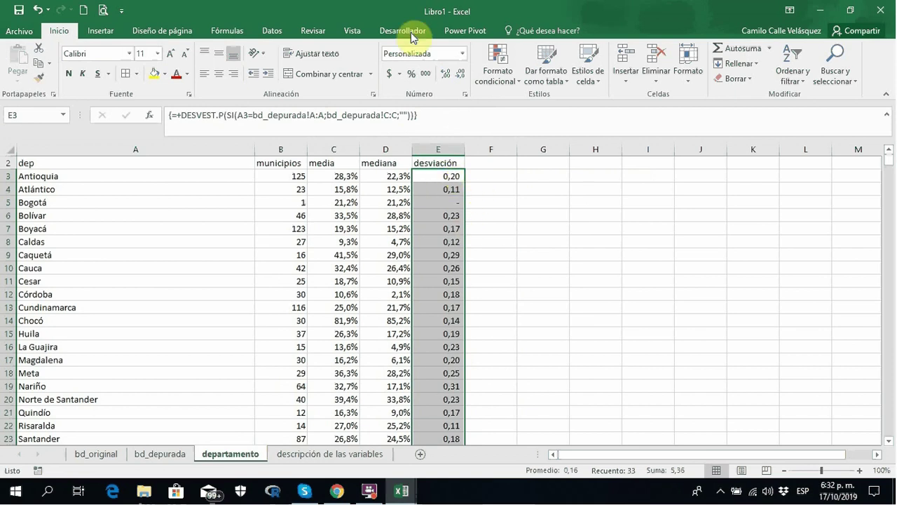
{"action": "left_click", "coordinate": [413, 75]}
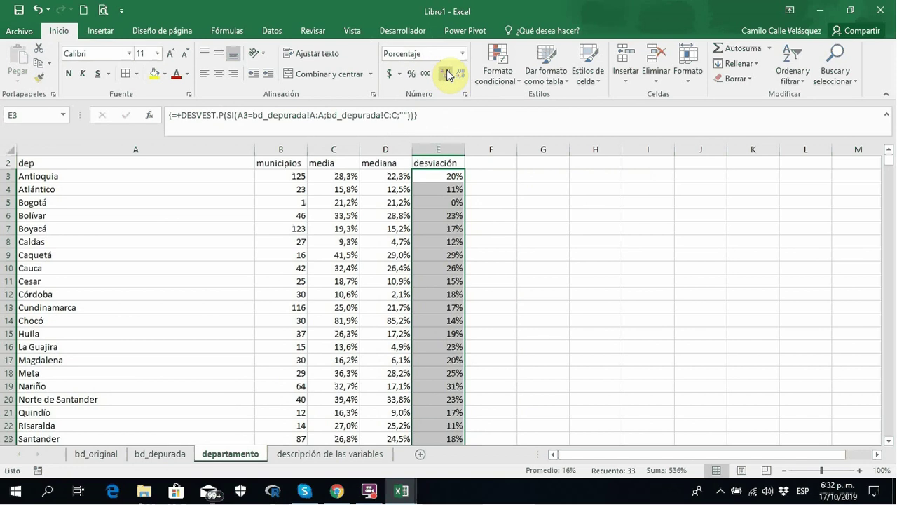
{"action": "left_click", "coordinate": [446, 73]}
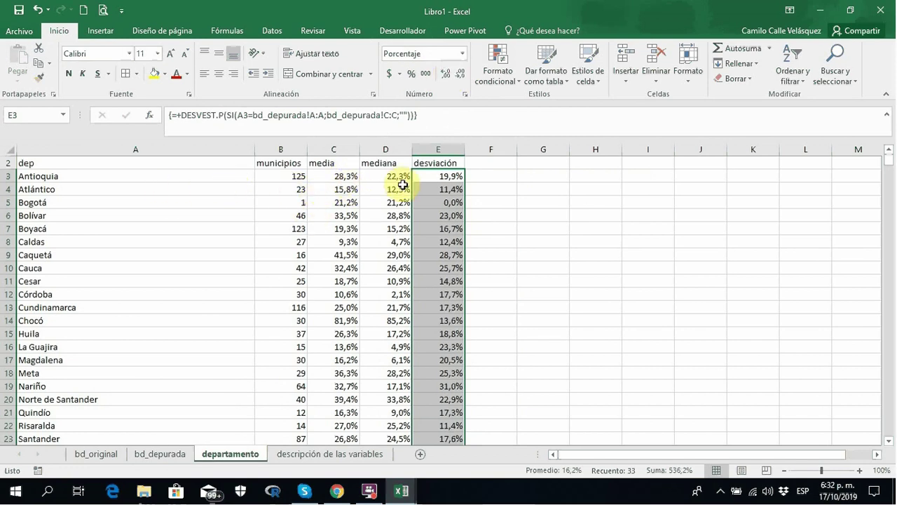
Review the bosques heading and the media, mediana and desviación cells for Antioquia.
{"action": "left_click", "coordinate": [347, 182]}
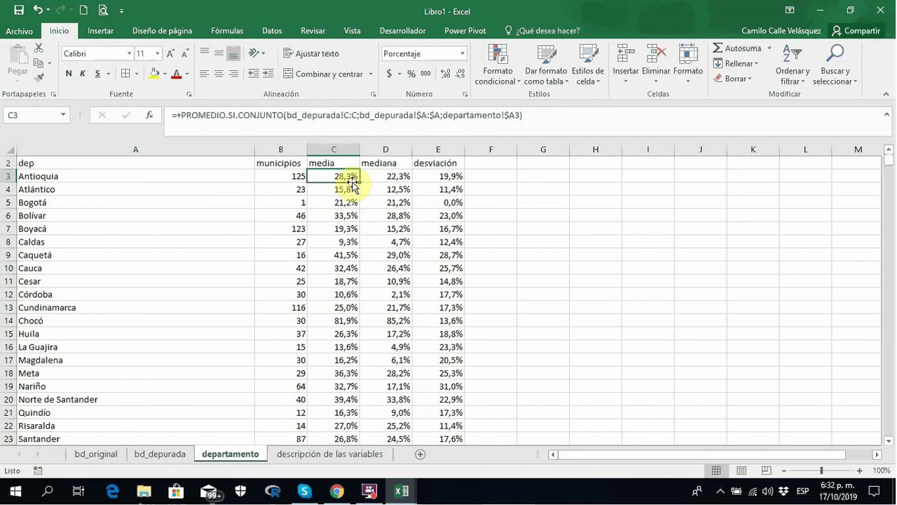
{"action": "key", "text": "Up"}
{"action": "key", "text": "Up"}
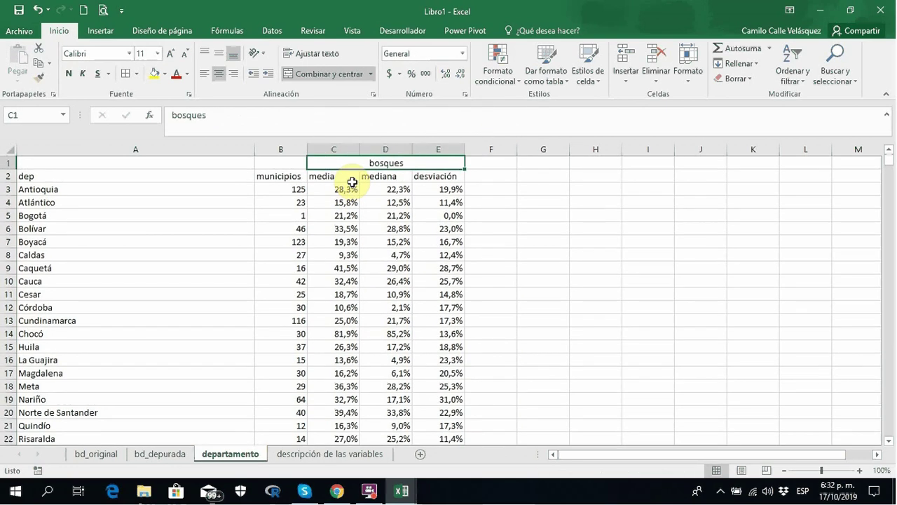
{"action": "key", "text": "Down"}
{"action": "key", "text": "Down"}
{"action": "key", "text": "Right"}
{"action": "key", "text": "Right"}
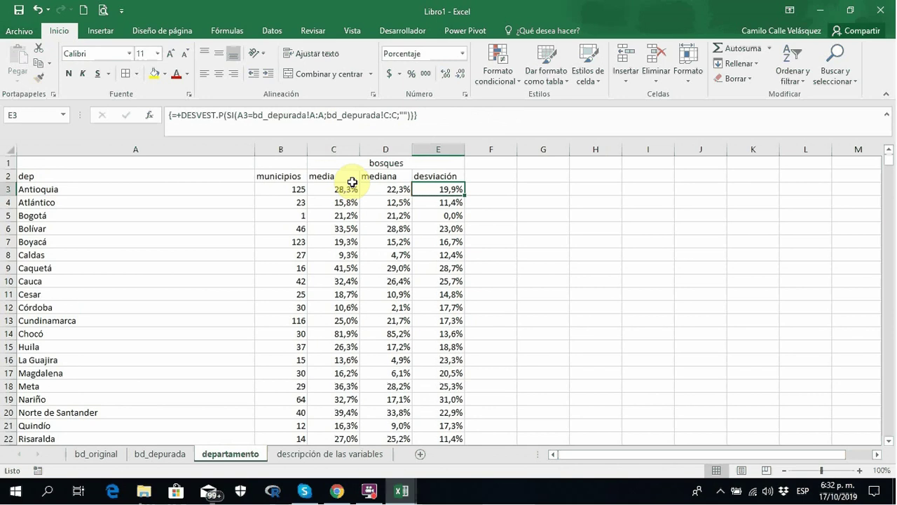
Subtract Antioquia's desviación from its media in F3 with the formula +C3-E3.
{"action": "key", "text": "Right"}
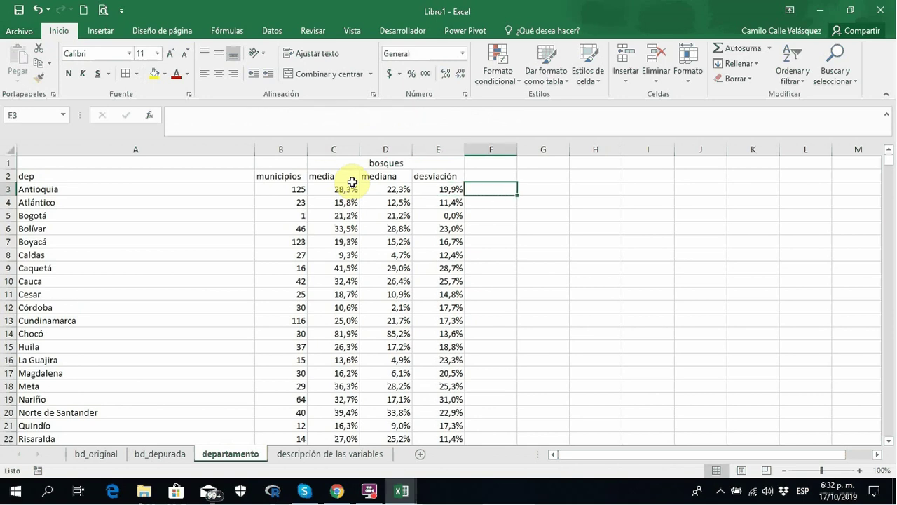
{"action": "type", "text": "+"}
{"action": "key", "text": "Left"}
{"action": "key", "text": "Left"}
{"action": "key", "text": "Left"}
{"action": "type", "text": "-"}
{"action": "key", "text": "Left"}
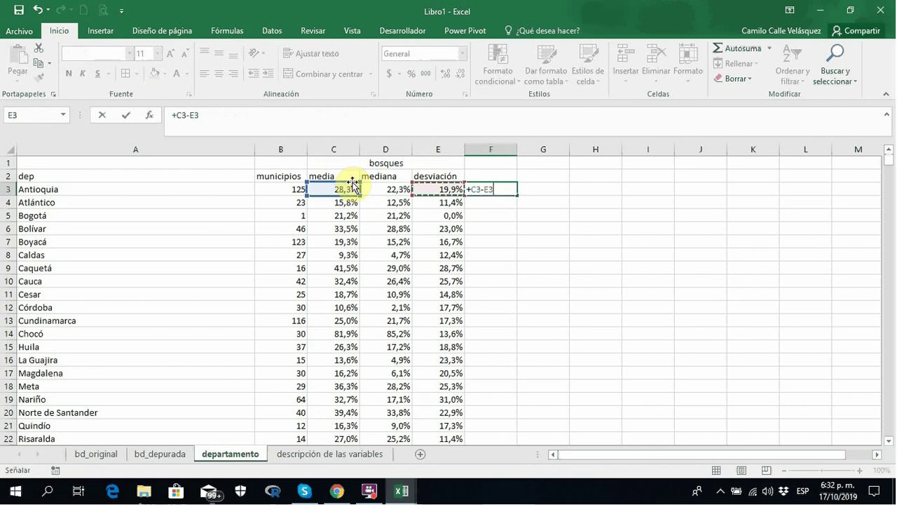
{"action": "key", "text": "Return"}
{"action": "key", "text": "Up"}
Add Antioquia's media and the F3 result in G3 with the formula +C3+F3.
{"action": "key", "text": "Right"}
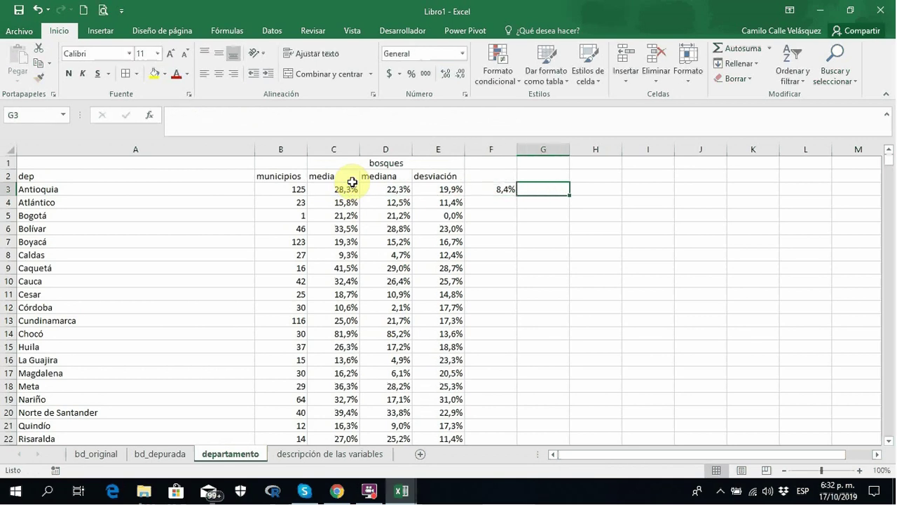
{"action": "type", "text": "+"}
{"action": "key", "text": "Left"}
{"action": "key", "text": "Left"}
{"action": "key", "text": "Left"}
{"action": "key", "text": "Left"}
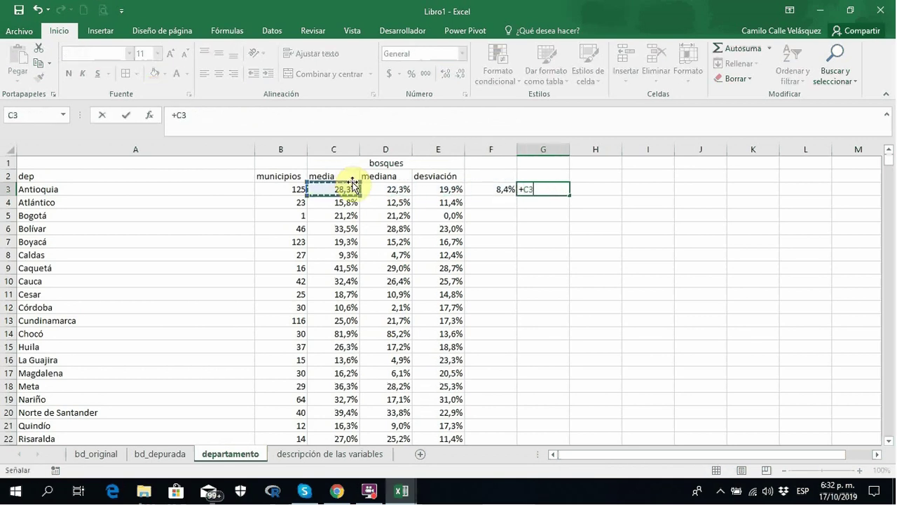
{"action": "type", "text": "+"}
{"action": "key", "text": "Right"}
{"action": "key", "text": "Right"}
{"action": "key", "text": "Right"}
{"action": "key", "text": "Return"}
{"action": "key", "text": "Up"}
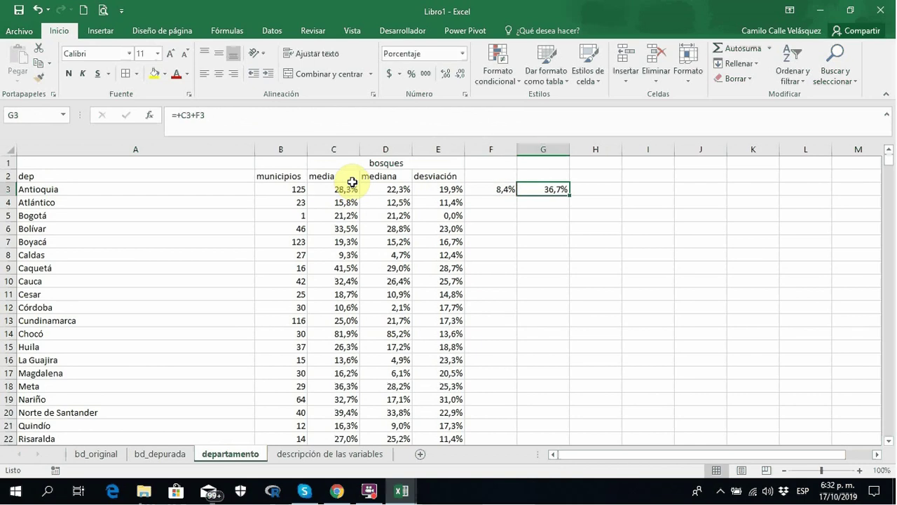
Clear the trial calculations in F3 and G3.
{"action": "key", "text": "Left"}
{"action": "key", "text": "shift+Right"}
{"action": "key", "text": "Delete"}
Enter the column headings máximo in F2 and mínimo in G2.
{"action": "key", "text": "Up"}
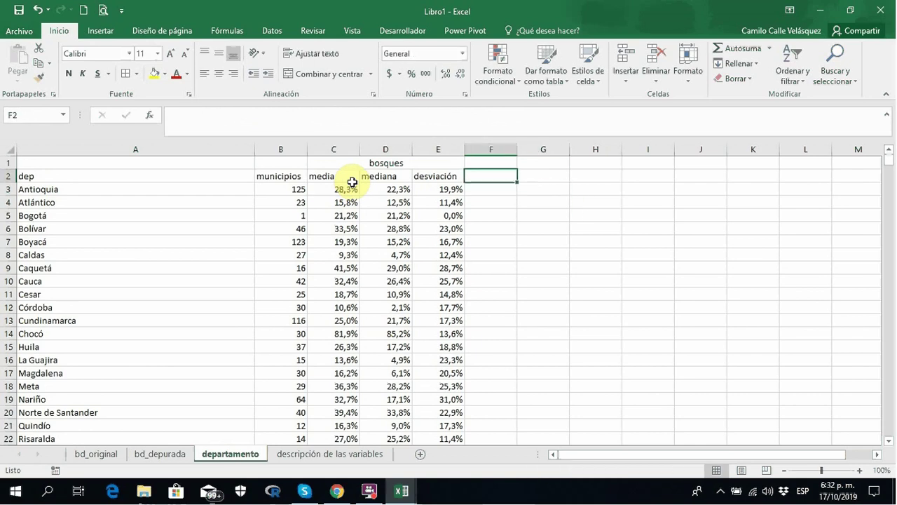
{"action": "type", "text": "ma+ix"}
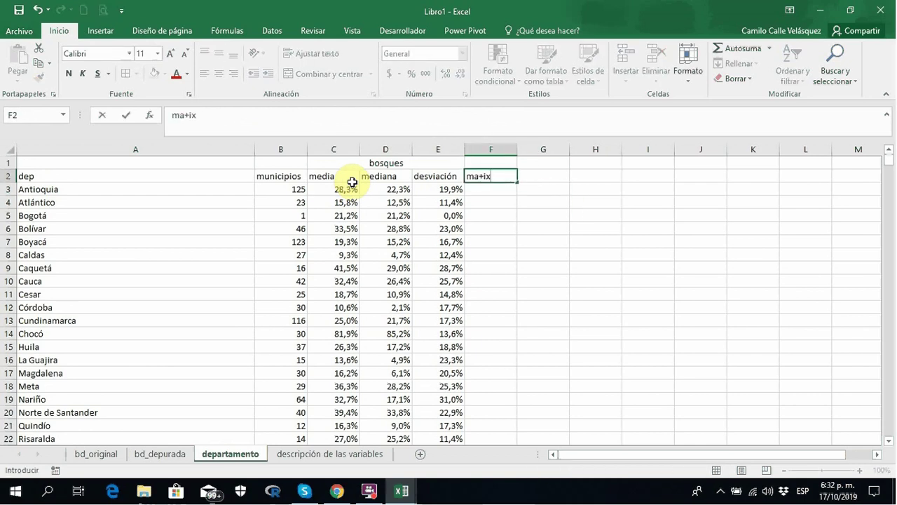
{"action": "type", "text": "umio"}
{"action": "key", "text": "BackSpace"}
{"action": "key", "text": "BackSpace"}
{"action": "key", "text": "BackSpace"}
{"action": "type", "text": "imo"}
{"action": "key", "text": "Tab"}
{"action": "type", "text": "míni"}
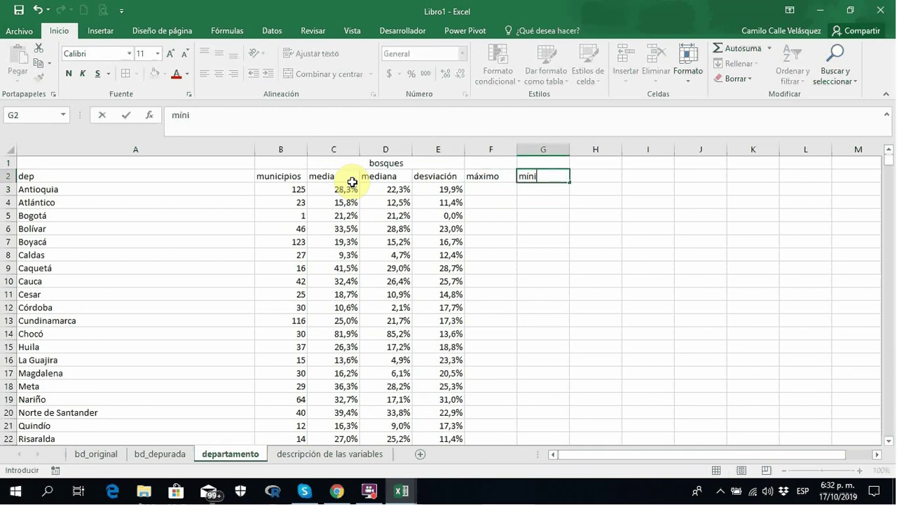
{"action": "type", "text": "mo"}
{"action": "key", "text": "Return"}
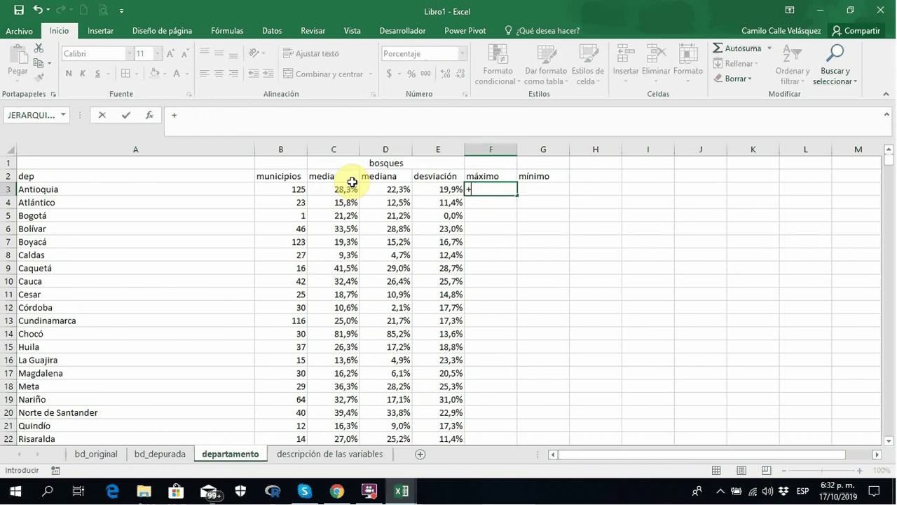
Calculate the departments' máximo in column F, filling down from F3 the array formula +MAX(SI(A3=bd_depurada!A:A;bd_depurada!C:C;"")).
{"action": "type", "text": "+max(si("}
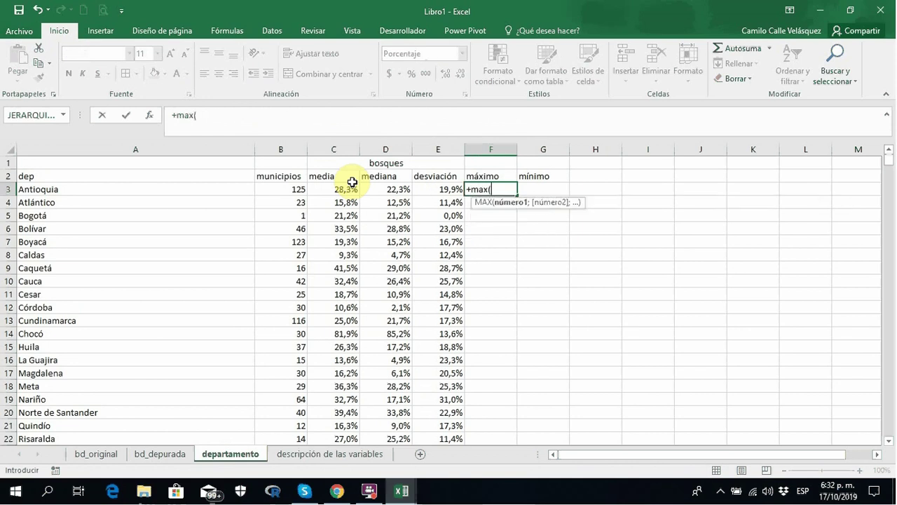
{"action": "left_click", "coordinate": [199, 188]}
{"action": "type", "text": "="}
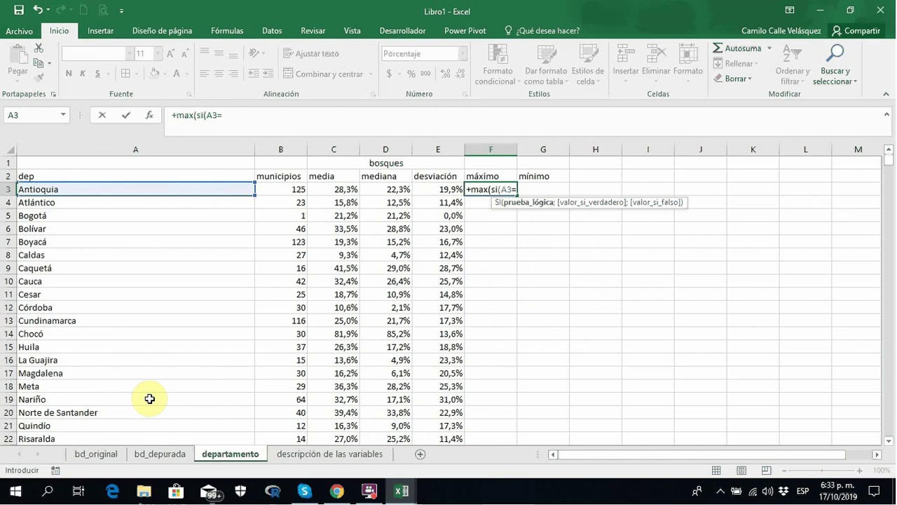
{"action": "left_click", "coordinate": [175, 456]}
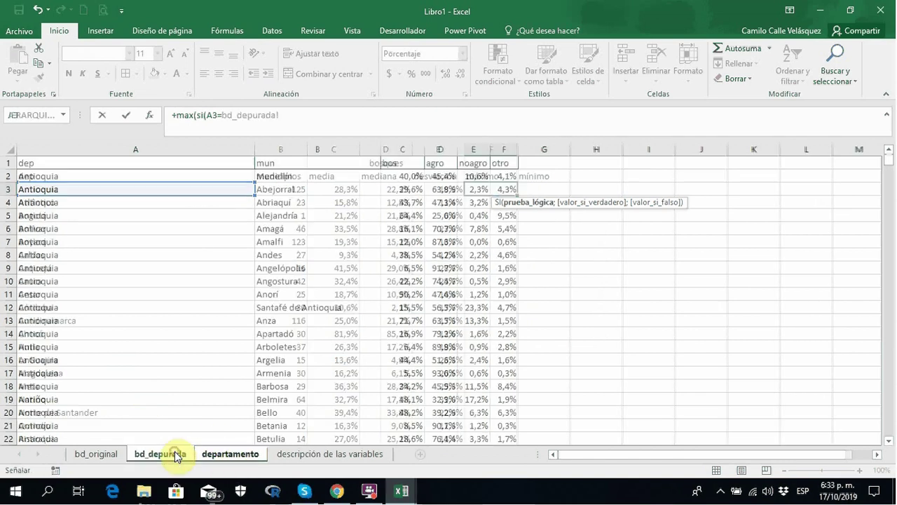
{"action": "left_click", "coordinate": [209, 146]}
{"action": "type", "text": ";"}
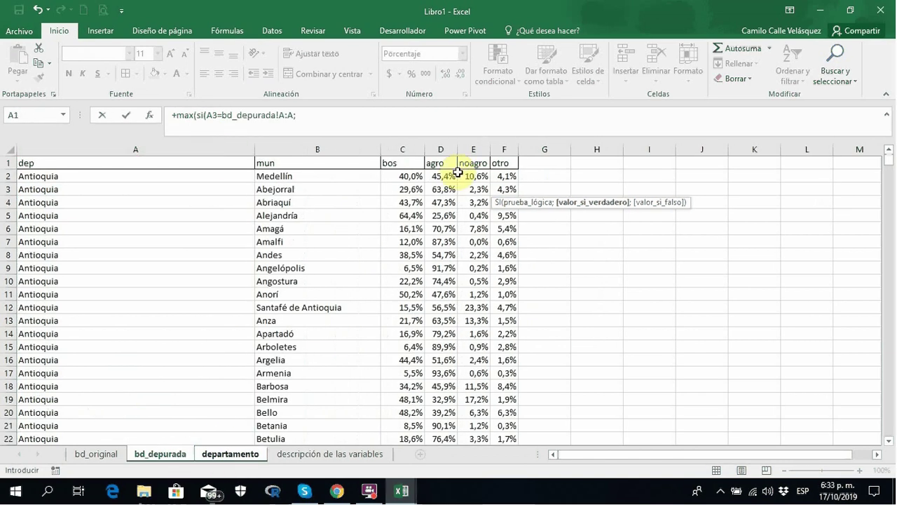
{"action": "left_click", "coordinate": [403, 146]}
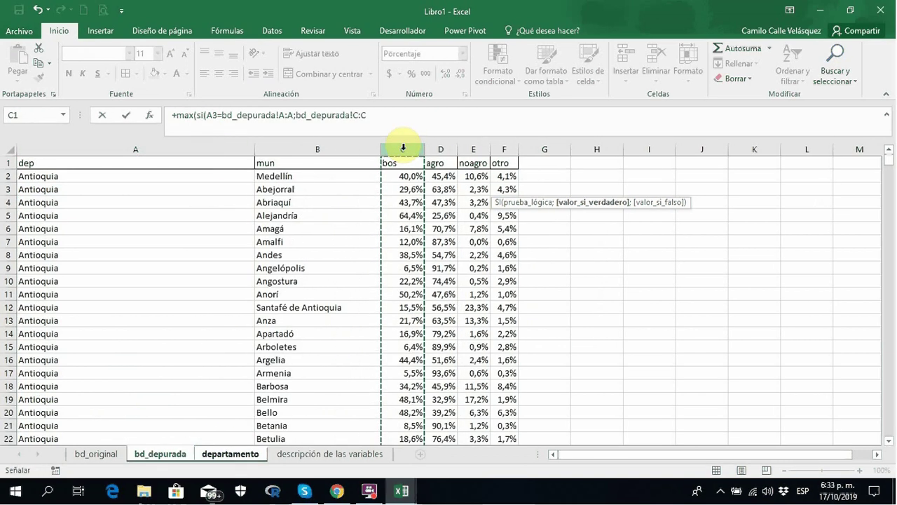
{"action": "type", "text": ";\"\"))"}
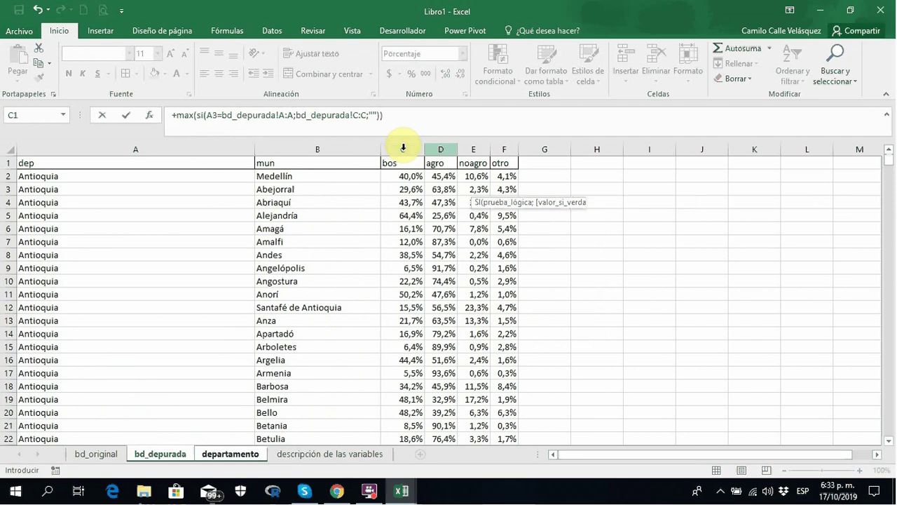
{"action": "key", "text": "ctrl+shift+Return"}
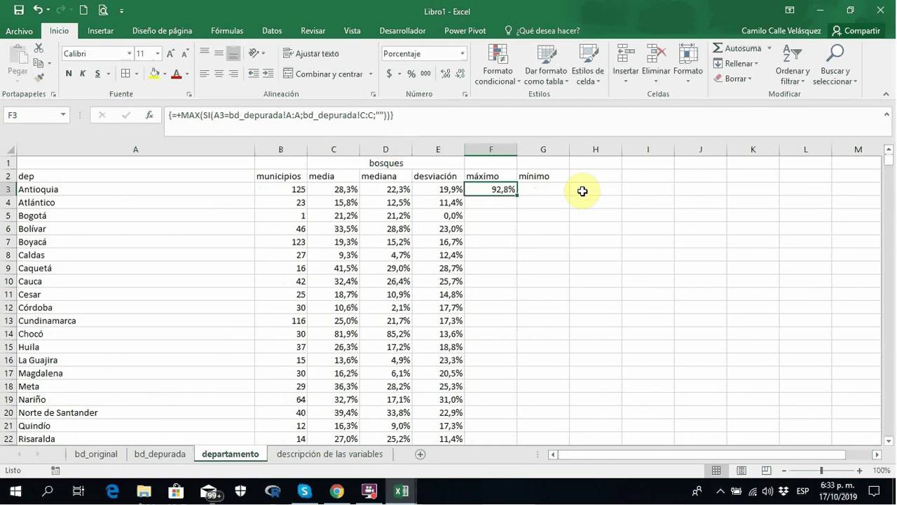
{"action": "double_click", "coordinate": [515, 199]}
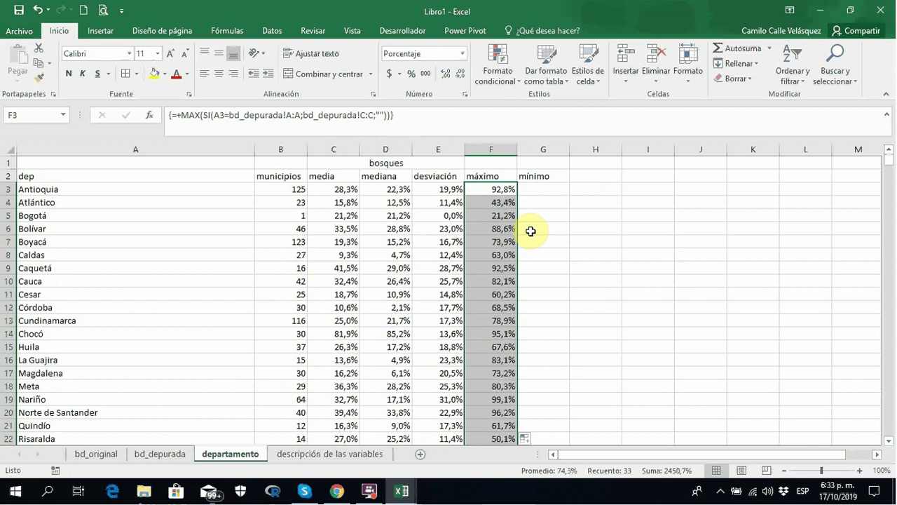
Calculate the departments' mínimo in column G, filling down from G3 the array formula +MIN(SI(A3=bd_depurada!A:A;bd_depurada!C:C;"")).
{"action": "left_click", "coordinate": [538, 188]}
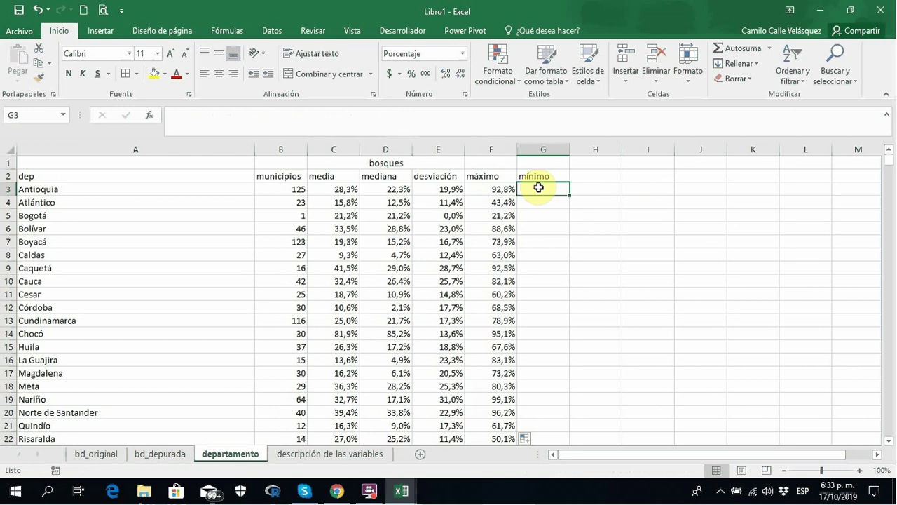
{"action": "type", "text": "+min(si"}
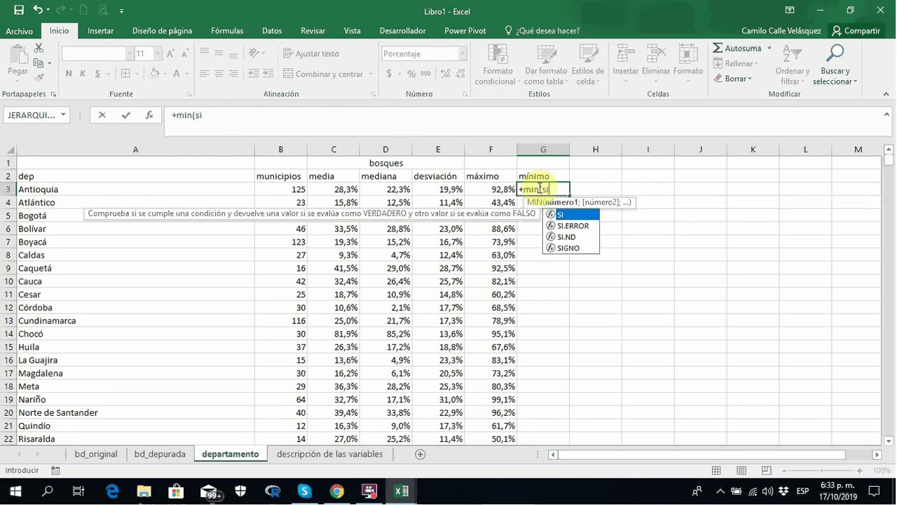
{"action": "type", "text": "("}
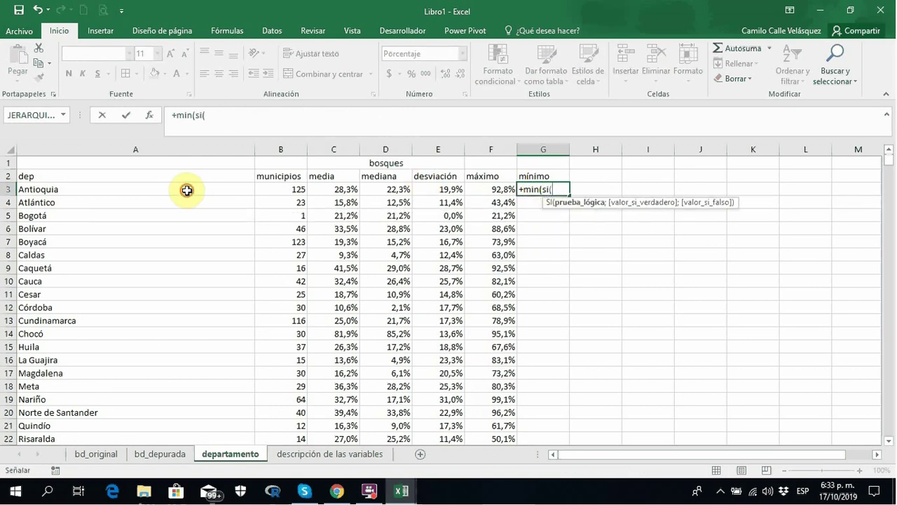
{"action": "left_click", "coordinate": [187, 190]}
{"action": "type", "text": "="}
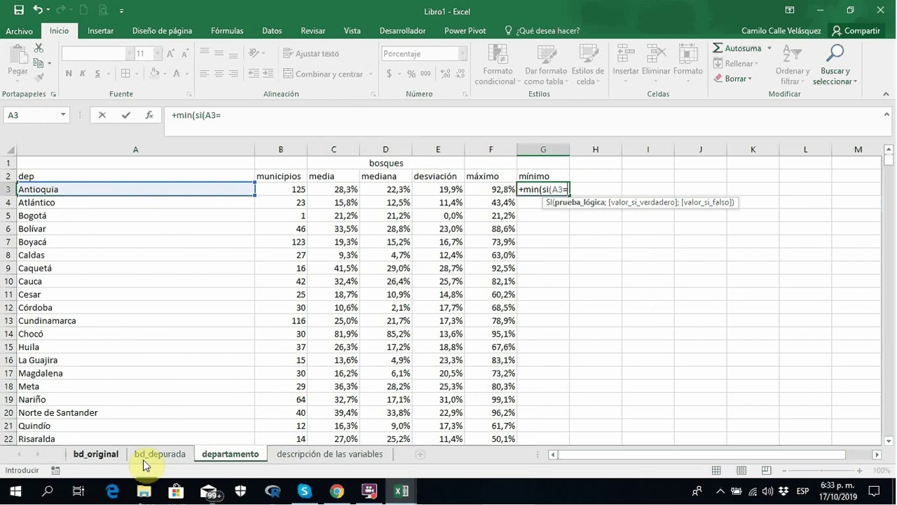
{"action": "left_click", "coordinate": [144, 465]}
{"action": "left_click", "coordinate": [194, 146]}
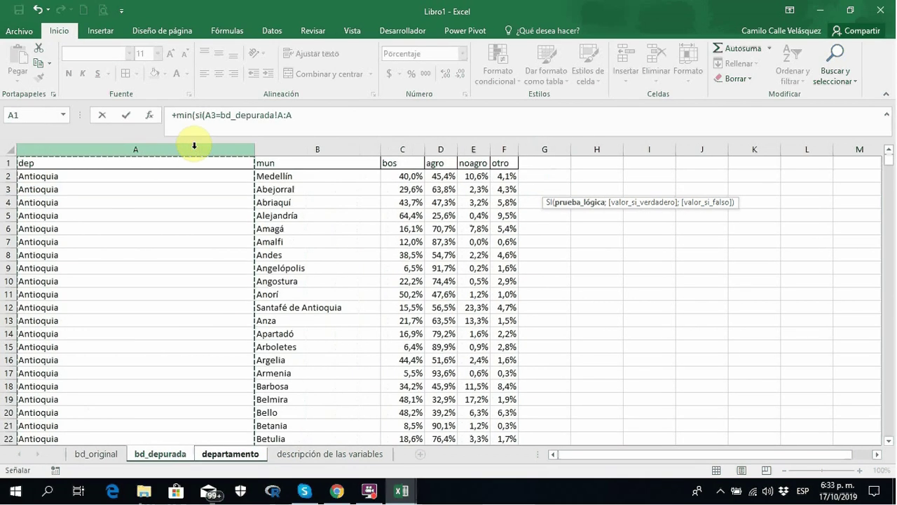
{"action": "type", "text": ";"}
{"action": "left_click", "coordinate": [410, 145]}
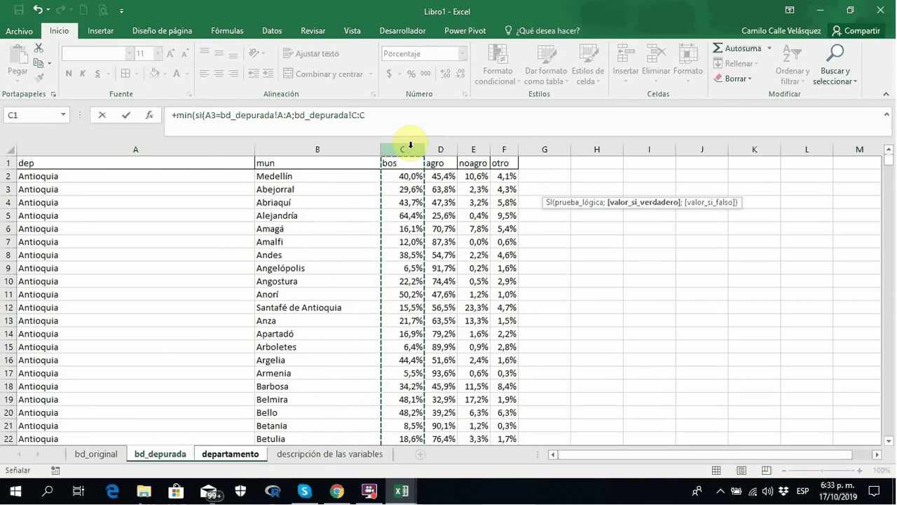
{"action": "type", "text": ";\"\""}
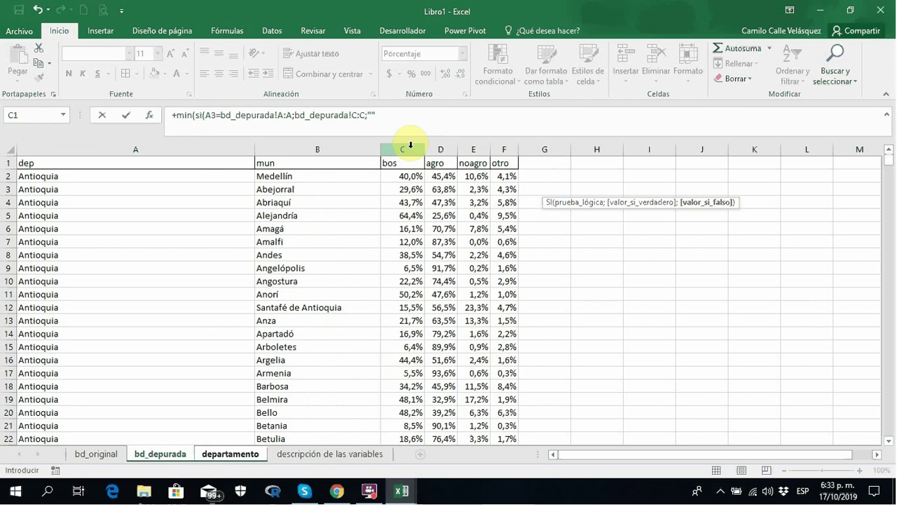
{"action": "type", "text": "))"}
{"action": "key", "text": "ctrl+shift+Return"}
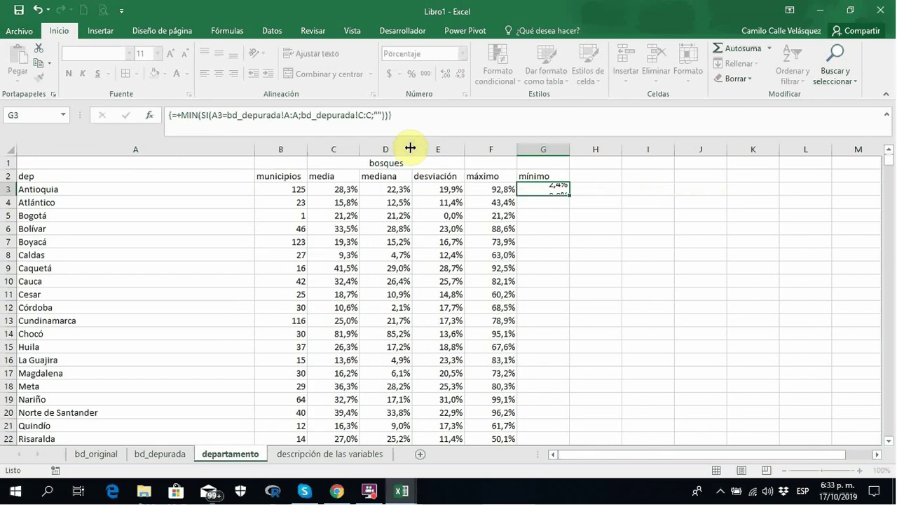
{"action": "double_click", "coordinate": [569, 196]}
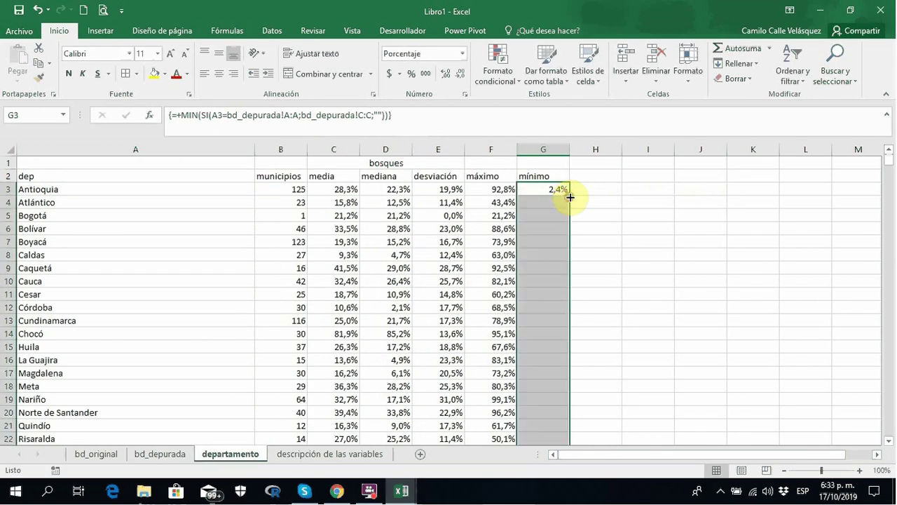
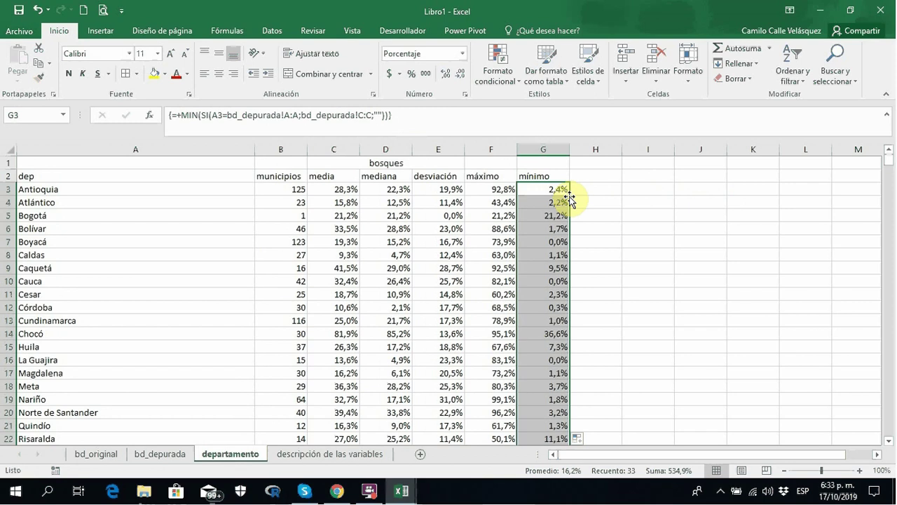
{"action": "key", "text": "Up"}
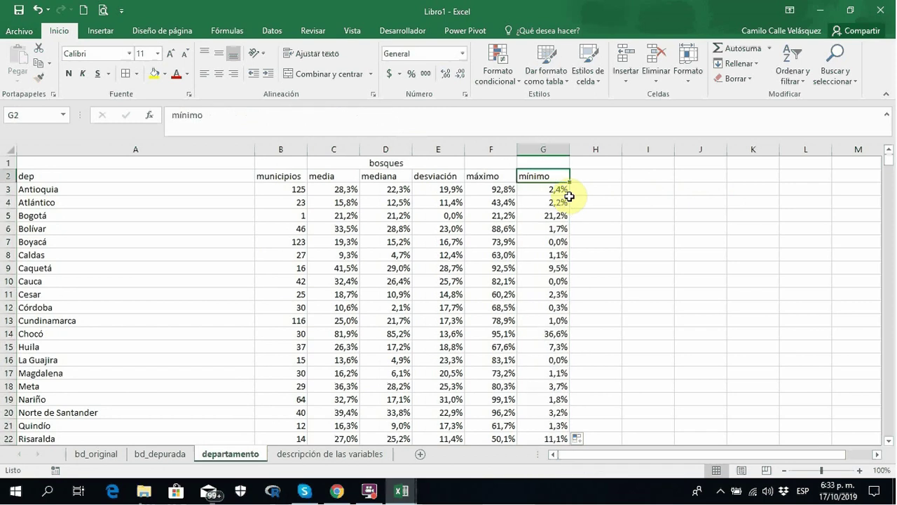
{"action": "key", "text": "Right"}
{"action": "key", "text": "Left"}
{"action": "key", "text": "Right"}
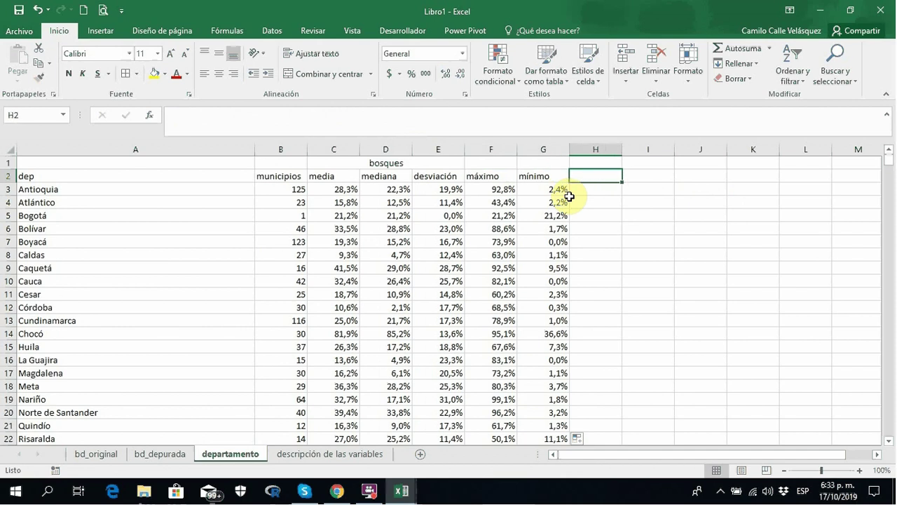
{"action": "type", "text": "s"}
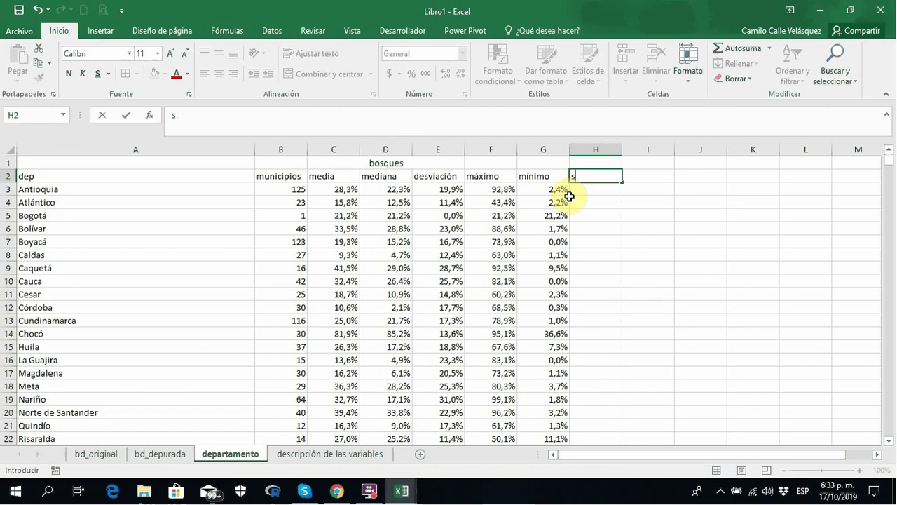
{"action": "type", "text": "trutur"}
{"action": "key", "text": "Escape"}
{"action": "left_click", "coordinate": [570, 201]}
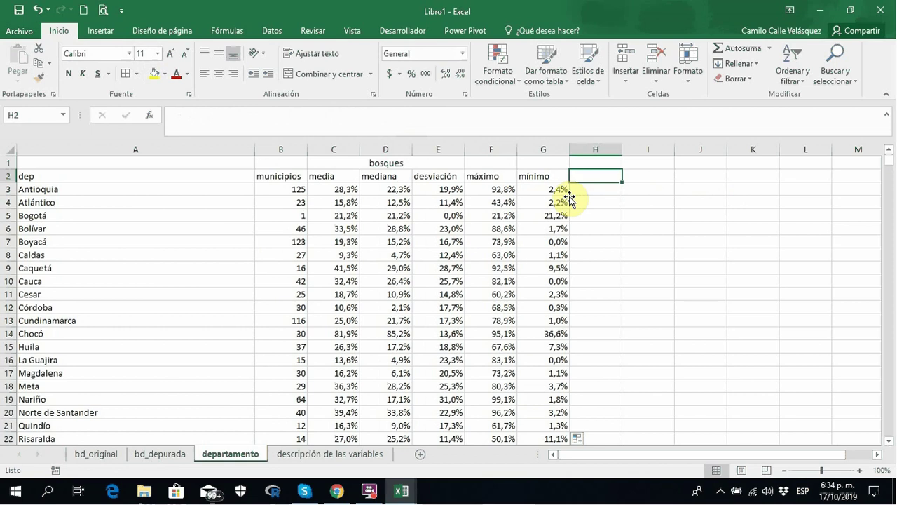
Examine Bogotá's row, comparing its forest statistics with its municipality count.
{"action": "key", "text": "Down"}
{"action": "key", "text": "Left"}
{"action": "key", "text": "Left"}
{"action": "key", "text": "Left"}
{"action": "key", "text": "Left"}
{"action": "key", "text": "Left"}
{"action": "key", "text": "Left"}
{"action": "key", "text": "Left"}
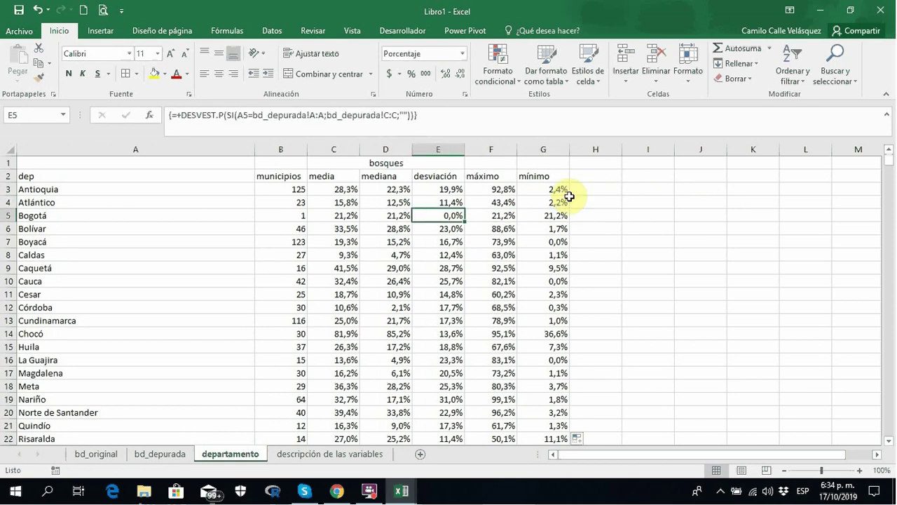
{"action": "key", "text": "Right"}
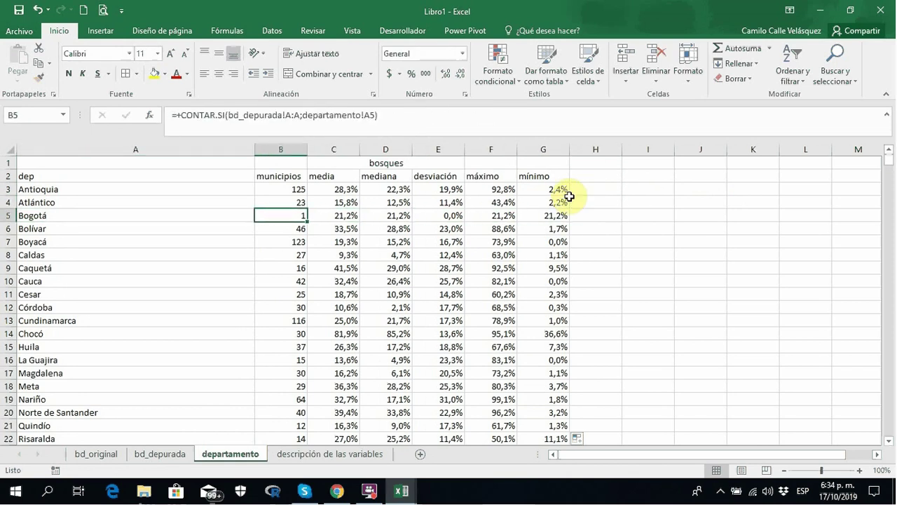
Examine the municipios column from Bogotá down to the last department and back up to Bogotá.
{"action": "key", "text": "Down"}
{"action": "key", "text": "Down"}
{"action": "key", "text": "Down"}
{"action": "key", "text": "Down"}
{"action": "key", "text": "Down"}
{"action": "key", "text": "Down"}
{"action": "key", "text": "Down"}
{"action": "key", "text": "Down"}
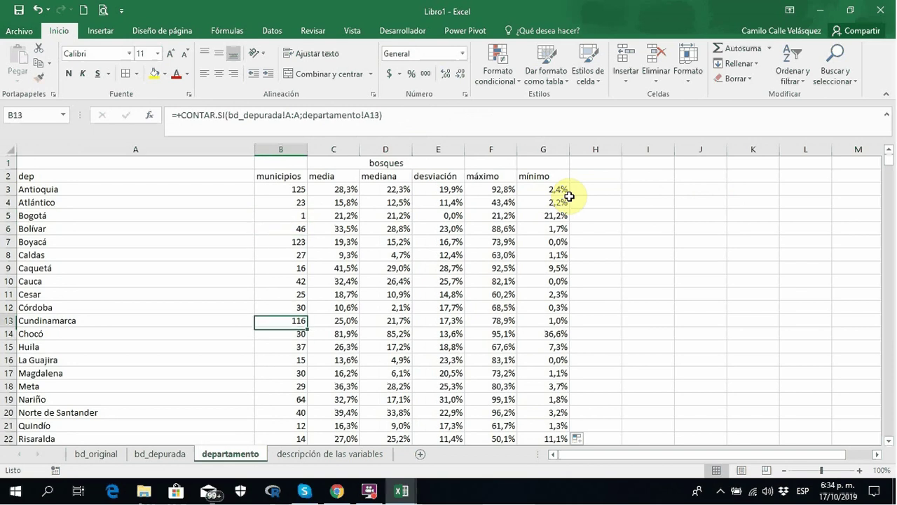
{"action": "key", "text": "Up"}
{"action": "key", "text": "Up"}
{"action": "key", "text": "Up"}
{"action": "key", "text": "Up"}
{"action": "key", "text": "Up"}
{"action": "key", "text": "Up"}
{"action": "key", "text": "Up"}
{"action": "key", "text": "Up"}
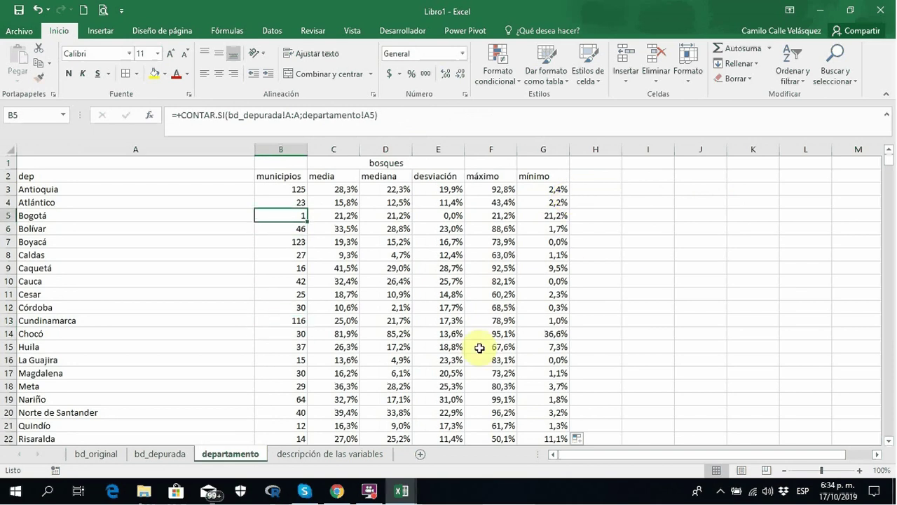
{"action": "key", "text": "Down"}
{"action": "key", "text": "Down"}
{"action": "key", "text": "Down"}
{"action": "key", "text": "Down"}
{"action": "key", "text": "Down"}
{"action": "key", "text": "Down"}
{"action": "key", "text": "Down"}
{"action": "key", "text": "Down"}
{"action": "key", "text": "Down"}
{"action": "key", "text": "Down"}
{"action": "key", "text": "Down"}
{"action": "key", "text": "Down"}
{"action": "key", "text": "Down"}
{"action": "key", "text": "Down"}
{"action": "key", "text": "Down"}
{"action": "key", "text": "Down"}
{"action": "key", "text": "Down"}
{"action": "key", "text": "Down"}
{"action": "key", "text": "Down"}
{"action": "key", "text": "Down"}
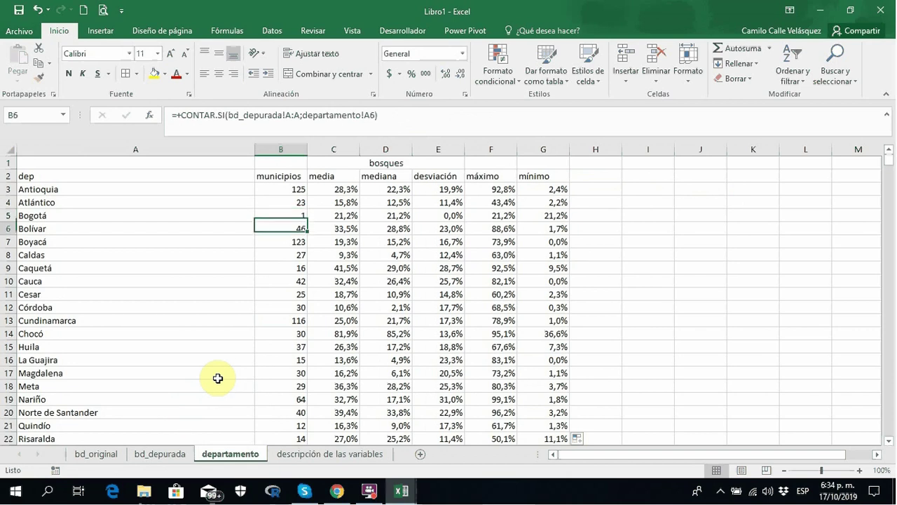
{"action": "key", "text": "Down"}
{"action": "key", "text": "Down"}
{"action": "key", "text": "Down"}
{"action": "key", "text": "Down"}
{"action": "key", "text": "Down"}
{"action": "key", "text": "Down"}
{"action": "key", "text": "Down"}
{"action": "key", "text": "Down"}
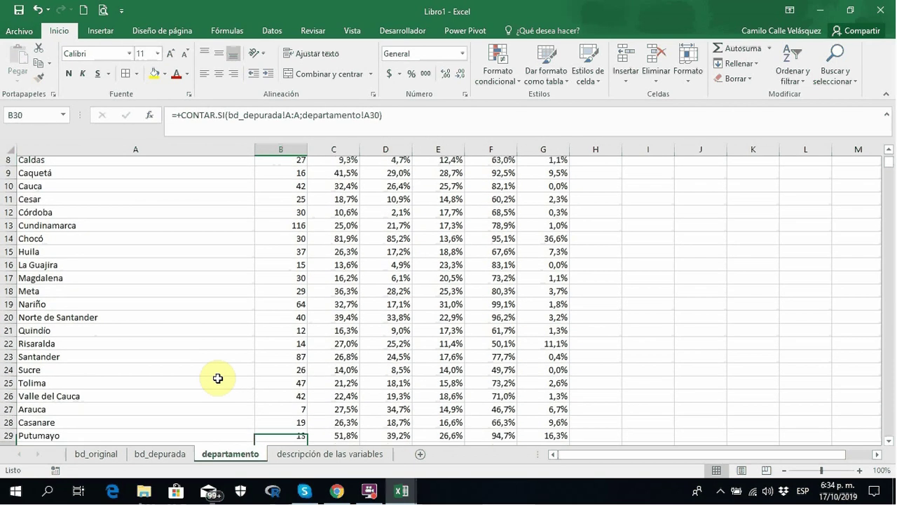
{"action": "key", "text": "Down"}
{"action": "key", "text": "Down"}
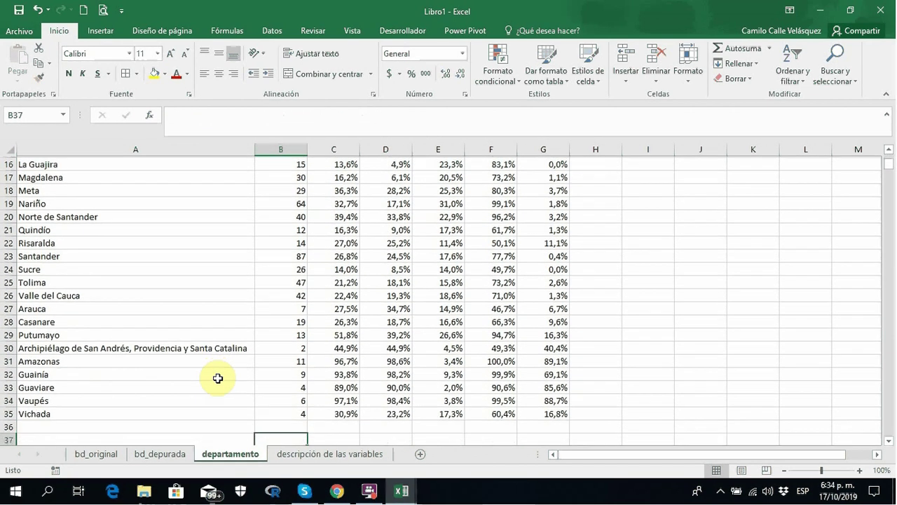
{"action": "key", "text": "Up"}
{"action": "key", "text": "Up"}
{"action": "key", "text": "Up"}
{"action": "key", "text": "Up"}
{"action": "key", "text": "Up"}
{"action": "key", "text": "Up"}
{"action": "key", "text": "Up"}
{"action": "key", "text": "Up"}
{"action": "key", "text": "Up"}
{"action": "key", "text": "Up"}
{"action": "key", "text": "Up"}
{"action": "key", "text": "Up"}
{"action": "key", "text": "Up"}
{"action": "key", "text": "Up"}
{"action": "key", "text": "Up"}
{"action": "key", "text": "Up"}
{"action": "key", "text": "Up"}
{"action": "key", "text": "Up"}
{"action": "key", "text": "Up"}
{"action": "key", "text": "Up"}
{"action": "key", "text": "Up"}
{"action": "key", "text": "Up"}
{"action": "key", "text": "Up"}
{"action": "key", "text": "Up"}
{"action": "key", "text": "Up"}
{"action": "key", "text": "Up"}
{"action": "key", "text": "Up"}
{"action": "key", "text": "Up"}
{"action": "key", "text": "Up"}
{"action": "key", "text": "Up"}
{"action": "key", "text": "Up"}
{"action": "key", "text": "Up"}
{"action": "key", "text": "Up"}
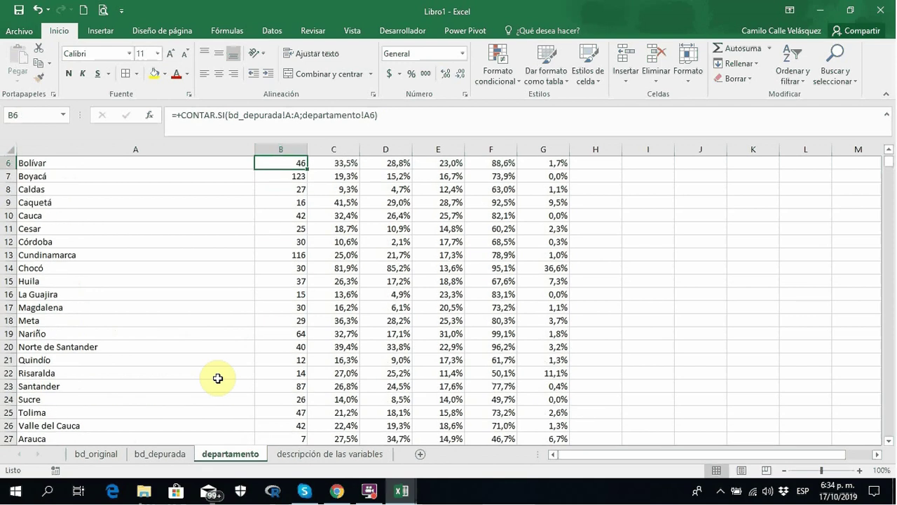
{"action": "key", "text": "Down"}
{"action": "key", "text": "Down"}
{"action": "key", "text": "Down"}
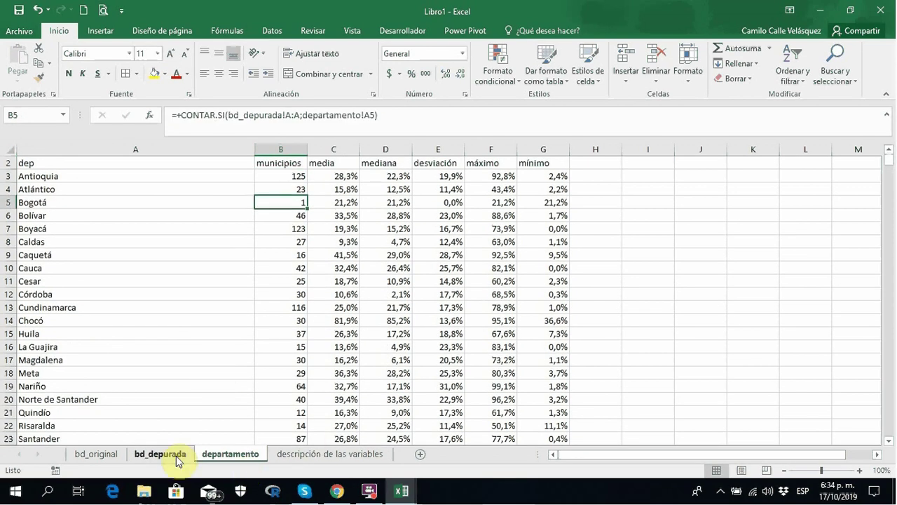
Look through the dep column of the bd_depurada sheet from Antioquia down into the Boyacá records for Bogotá's record.
{"action": "left_click", "coordinate": [176, 455]}
{"action": "left_click", "coordinate": [294, 230]}
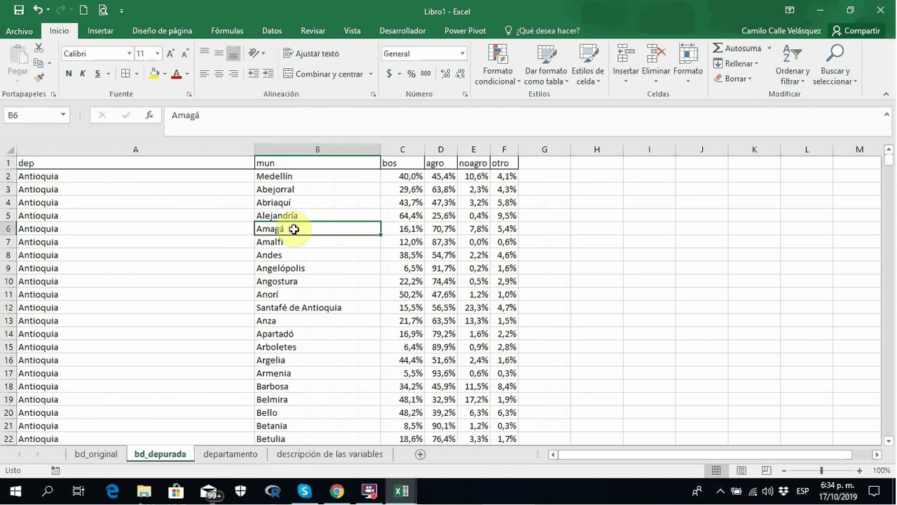
{"action": "key", "text": "Left"}
{"action": "key", "text": "Down"}
{"action": "key", "text": "Down"}
{"action": "key", "text": "Down"}
{"action": "key", "text": "Down"}
{"action": "key", "text": "Down"}
{"action": "key", "text": "Down"}
{"action": "key", "text": "Down"}
{"action": "key", "text": "Down"}
{"action": "key", "text": "Down"}
{"action": "key", "text": "Down"}
{"action": "key", "text": "Down"}
{"action": "key", "text": "Down"}
{"action": "key", "text": "Down"}
{"action": "key", "text": "Down"}
{"action": "key", "text": "Down"}
{"action": "key", "text": "Down"}
{"action": "key", "text": "Down"}
{"action": "key", "text": "Down"}
{"action": "key", "text": "Down"}
{"action": "key", "text": "Down"}
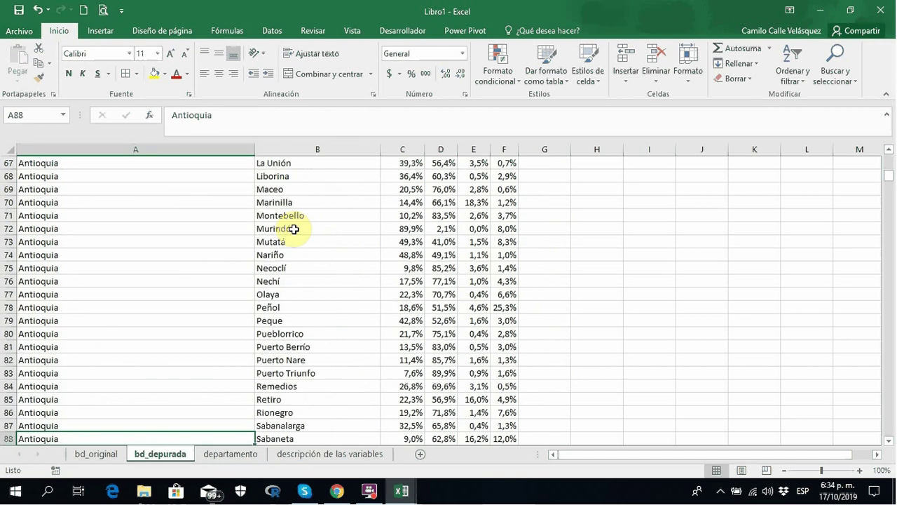
{"action": "key", "text": "Down"}
{"action": "key", "text": "Down"}
{"action": "key", "text": "Down"}
{"action": "key", "text": "Down"}
{"action": "key", "text": "Down"}
{"action": "key", "text": "Down"}
{"action": "key", "text": "Down"}
{"action": "key", "text": "Down"}
{"action": "key", "text": "Down"}
{"action": "key", "text": "Down"}
{"action": "key", "text": "Down"}
{"action": "key", "text": "Down"}
{"action": "key", "text": "Down"}
{"action": "key", "text": "Down"}
{"action": "key", "text": "Down"}
{"action": "key", "text": "Down"}
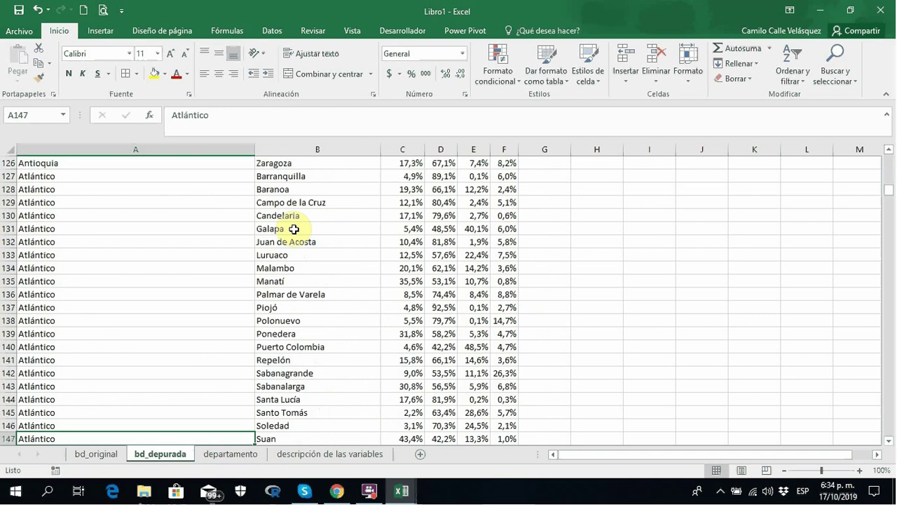
{"action": "key", "text": "Down"}
{"action": "key", "text": "Down"}
{"action": "key", "text": "Down"}
{"action": "key", "text": "Down"}
{"action": "key", "text": "Down"}
{"action": "key", "text": "Down"}
{"action": "key", "text": "Down"}
{"action": "key", "text": "Down"}
{"action": "key", "text": "Down"}
{"action": "key", "text": "Down"}
{"action": "key", "text": "Down"}
{"action": "key", "text": "Down"}
{"action": "key", "text": "Down"}
{"action": "key", "text": "Down"}
{"action": "key", "text": "Down"}
{"action": "key", "text": "Down"}
{"action": "key", "text": "Down"}
{"action": "key", "text": "Down"}
{"action": "key", "text": "Down"}
{"action": "key", "text": "Down"}
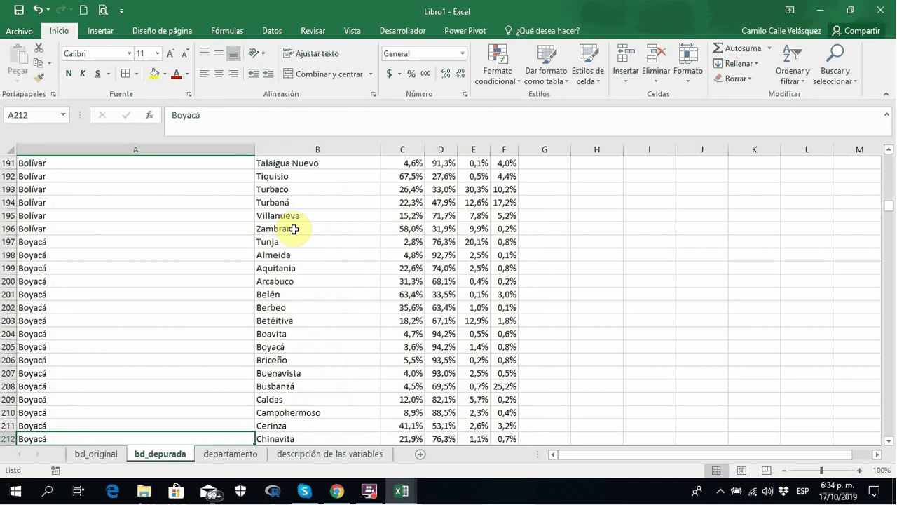
{"action": "key", "text": "Down"}
{"action": "key", "text": "Down"}
{"action": "key", "text": "Down"}
{"action": "key", "text": "Down"}
{"action": "key", "text": "Down"}
{"action": "key", "text": "Down"}
{"action": "key", "text": "Down"}
{"action": "key", "text": "Down"}
{"action": "key", "text": "Down"}
{"action": "key", "text": "Down"}
{"action": "key", "text": "Down"}
{"action": "key", "text": "Down"}
{"action": "key", "text": "Down"}
{"action": "key", "text": "Down"}
{"action": "key", "text": "Down"}
{"action": "key", "text": "Down"}
{"action": "key", "text": "Down"}
{"action": "key", "text": "Down"}
{"action": "key", "text": "Down"}
{"action": "key", "text": "Down"}
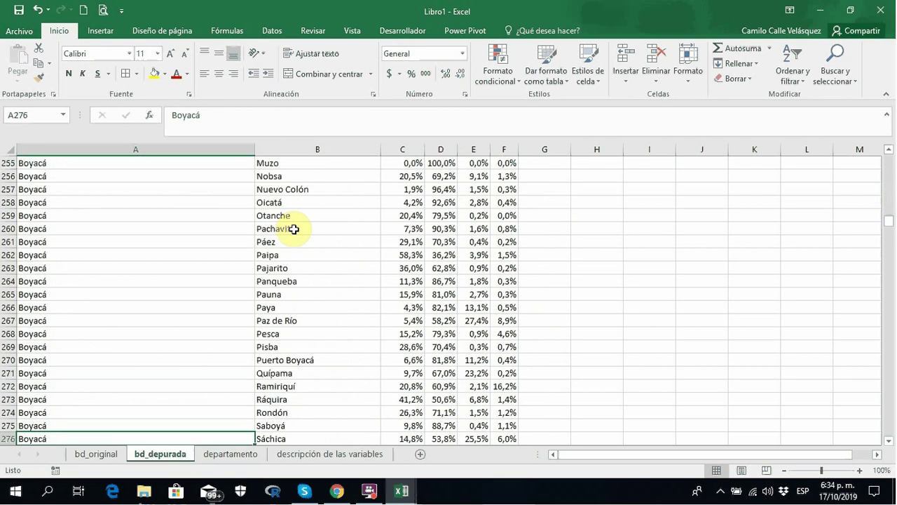
{"action": "key", "text": "Down"}
{"action": "key", "text": "Down"}
{"action": "key", "text": "Down"}
{"action": "key", "text": "Down"}
Find the Bogotá record in the bd_depurada sheet and change its department in A150 to Cundinamarca.
{"action": "key", "text": "Up"}
{"action": "key", "text": "Up"}
{"action": "key", "text": "Up"}
{"action": "key", "text": "Up"}
{"action": "key", "text": "Up"}
{"action": "key", "text": "Up"}
{"action": "key", "text": "Up"}
{"action": "key", "text": "Up"}
{"action": "key", "text": "Up"}
{"action": "key", "text": "Up"}
{"action": "key", "text": "Up"}
{"action": "key", "text": "Up"}
{"action": "key", "text": "Up"}
{"action": "key", "text": "Up"}
{"action": "key", "text": "Up"}
{"action": "key", "text": "Up"}
{"action": "key", "text": "Up"}
{"action": "key", "text": "Up"}
{"action": "key", "text": "Up"}
{"action": "key", "text": "Up"}
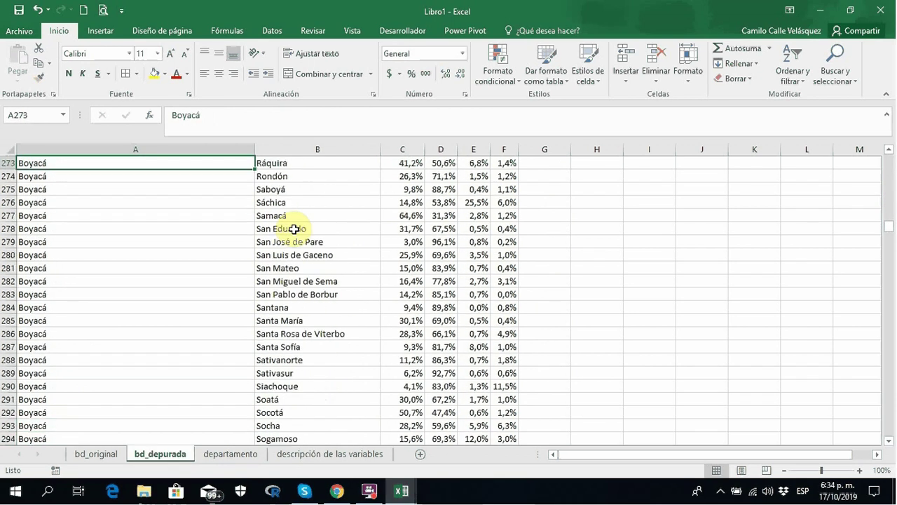
{"action": "key", "text": "Up"}
{"action": "key", "text": "Up"}
{"action": "key", "text": "Up"}
{"action": "key", "text": "Up"}
{"action": "key", "text": "Up"}
{"action": "key", "text": "Up"}
{"action": "key", "text": "Up"}
{"action": "key", "text": "Up"}
{"action": "key", "text": "Up"}
{"action": "key", "text": "Up"}
{"action": "key", "text": "Up"}
{"action": "key", "text": "Up"}
{"action": "key", "text": "Up"}
{"action": "key", "text": "Up"}
{"action": "key", "text": "Up"}
{"action": "key", "text": "Up"}
{"action": "key", "text": "Up"}
{"action": "key", "text": "Up"}
{"action": "key", "text": "Up"}
{"action": "key", "text": "Up"}
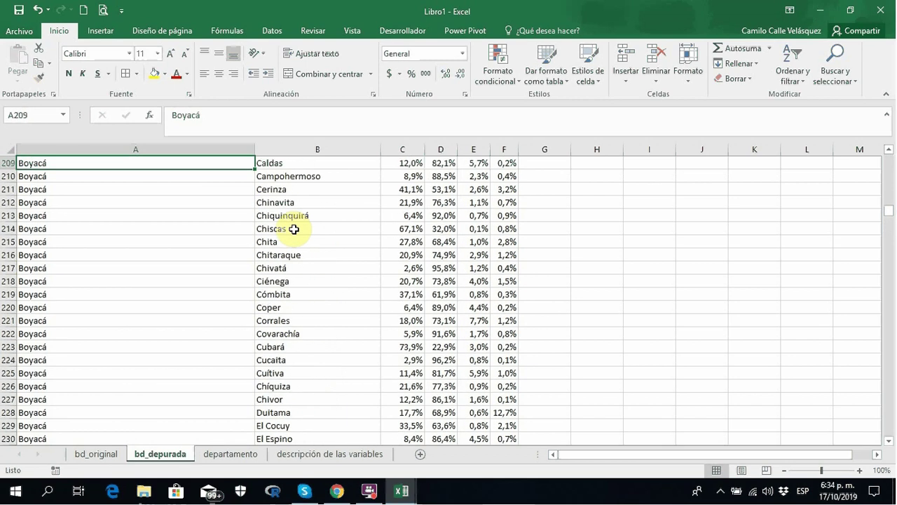
{"action": "key", "text": "Up"}
{"action": "key", "text": "Up"}
{"action": "key", "text": "Up"}
{"action": "key", "text": "Up"}
{"action": "key", "text": "Up"}
{"action": "key", "text": "Up"}
{"action": "key", "text": "Up"}
{"action": "key", "text": "Up"}
{"action": "key", "text": "Up"}
{"action": "key", "text": "Up"}
{"action": "key", "text": "Up"}
{"action": "key", "text": "Up"}
{"action": "key", "text": "Up"}
{"action": "key", "text": "Up"}
{"action": "key", "text": "Up"}
{"action": "key", "text": "Up"}
{"action": "key", "text": "Up"}
{"action": "key", "text": "Up"}
{"action": "key", "text": "Up"}
{"action": "key", "text": "Up"}
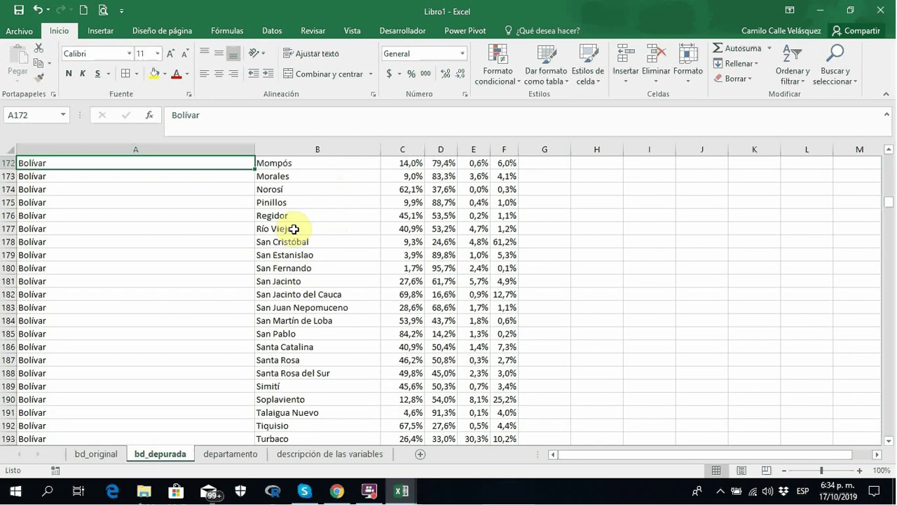
{"action": "key", "text": "Up"}
{"action": "key", "text": "Up"}
{"action": "key", "text": "Up"}
{"action": "key", "text": "Up"}
{"action": "key", "text": "Up"}
{"action": "key", "text": "Up"}
{"action": "key", "text": "Up"}
{"action": "key", "text": "Up"}
{"action": "key", "text": "Up"}
{"action": "key", "text": "Up"}
{"action": "key", "text": "Up"}
{"action": "key", "text": "Up"}
{"action": "key", "text": "Up"}
{"action": "key", "text": "Up"}
{"action": "key", "text": "Up"}
{"action": "key", "text": "Up"}
{"action": "key", "text": "Up"}
{"action": "key", "text": "Down"}
{"action": "key", "text": "Down"}
{"action": "key", "text": "Down"}
{"action": "key", "text": "Down"}
{"action": "key", "text": "Down"}
{"action": "key", "text": "Down"}
{"action": "key", "text": "Down"}
{"action": "key", "text": "Down"}
{"action": "key", "text": "Down"}
{"action": "key", "text": "Down"}
{"action": "key", "text": "Down"}
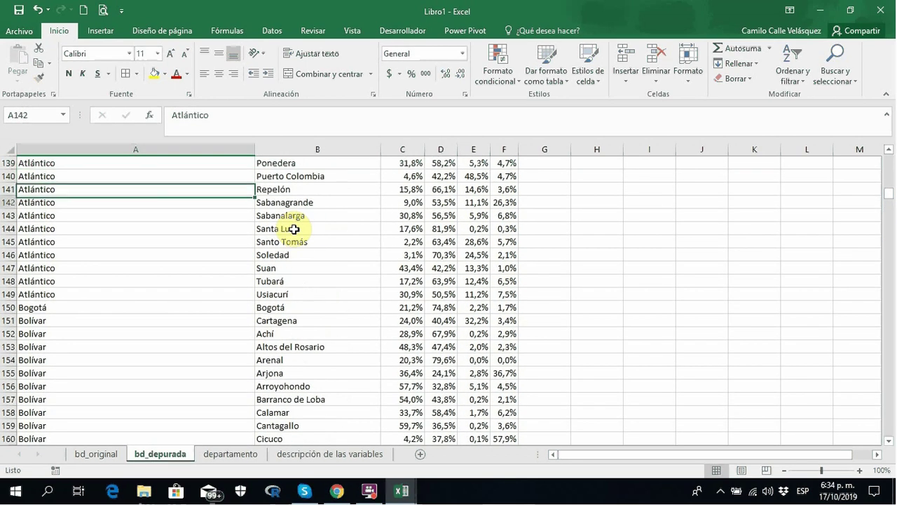
{"action": "type", "text": "cund"}
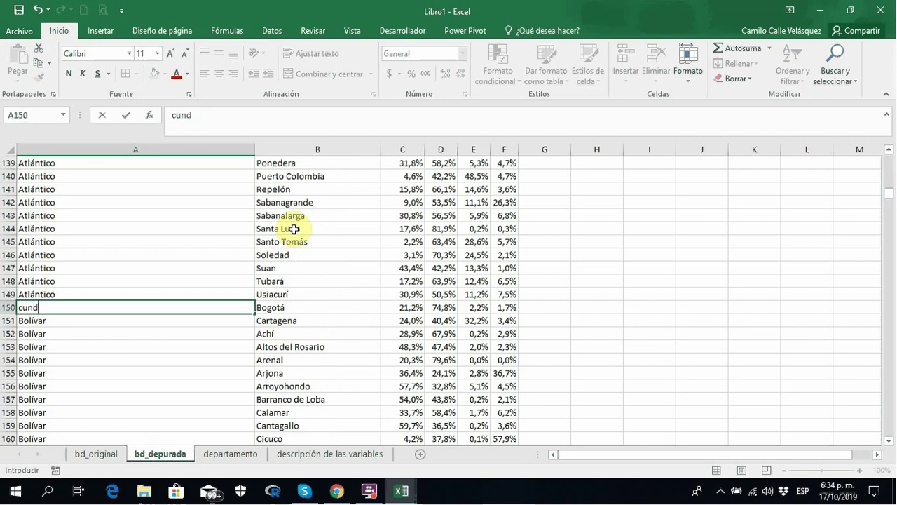
{"action": "type", "text": "ina"}
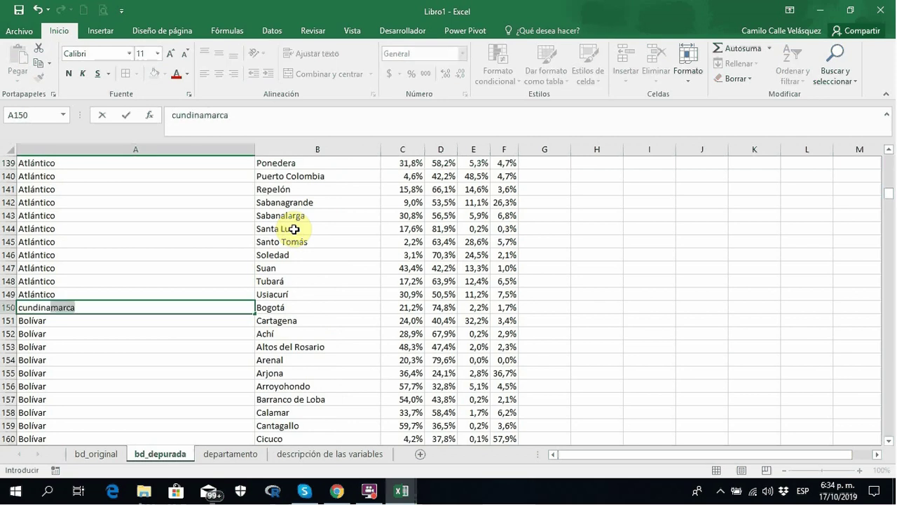
{"action": "key", "text": "ctrl+Return"}
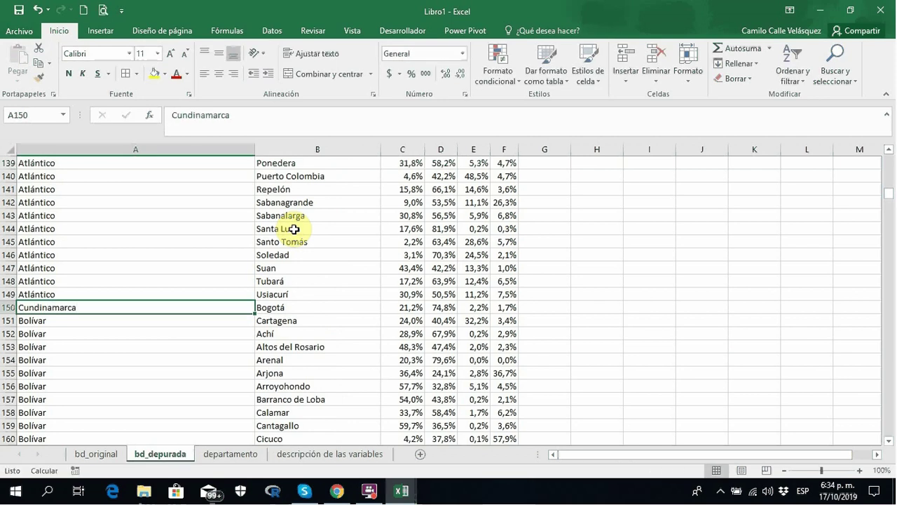
Check Bogotá's row on the departamento sheet, re-entering its municipality-count formula in B5.
{"action": "left_click", "coordinate": [236, 454]}
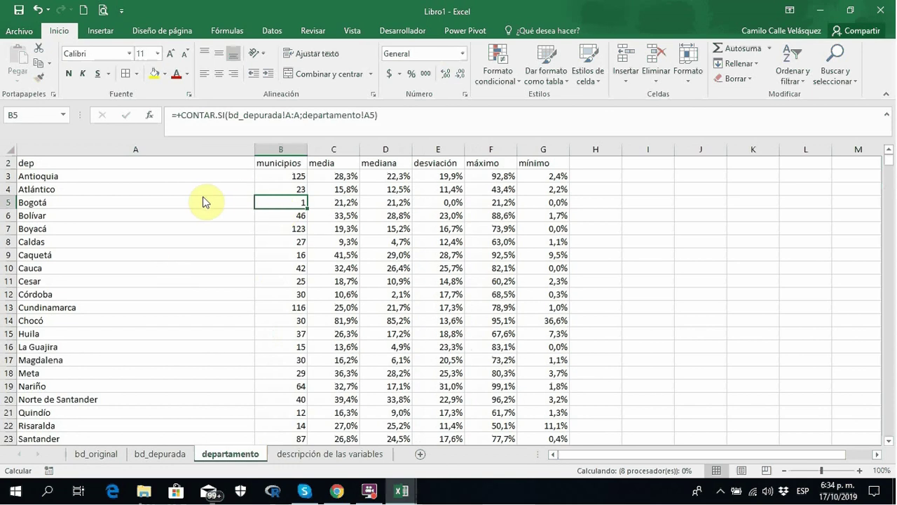
{"action": "left_click", "coordinate": [396, 114]}
{"action": "key", "text": "Return"}
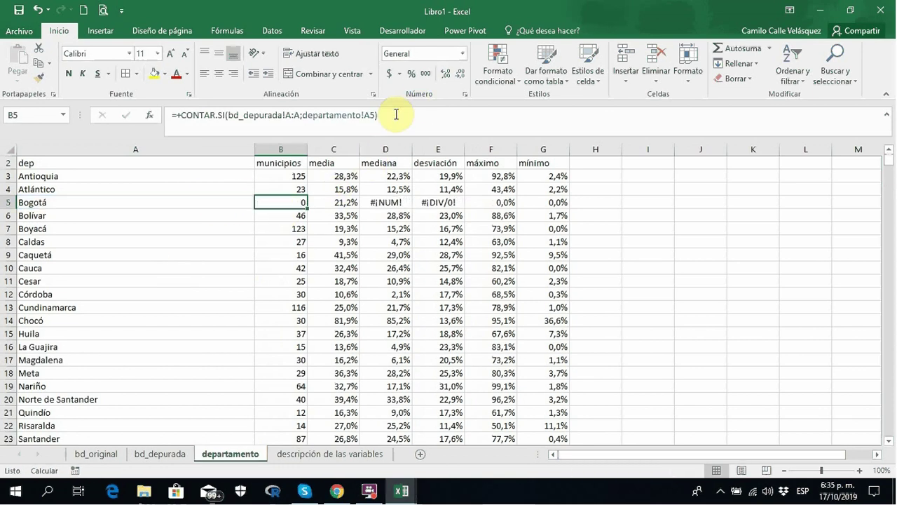
{"action": "key", "text": "Down"}
{"action": "key", "text": "Down"}
{"action": "key", "text": "Down"}
{"action": "key", "text": "Down"}
{"action": "key", "text": "Up"}
{"action": "key", "text": "Up"}
{"action": "key", "text": "Up"}
{"action": "key", "text": "Up"}
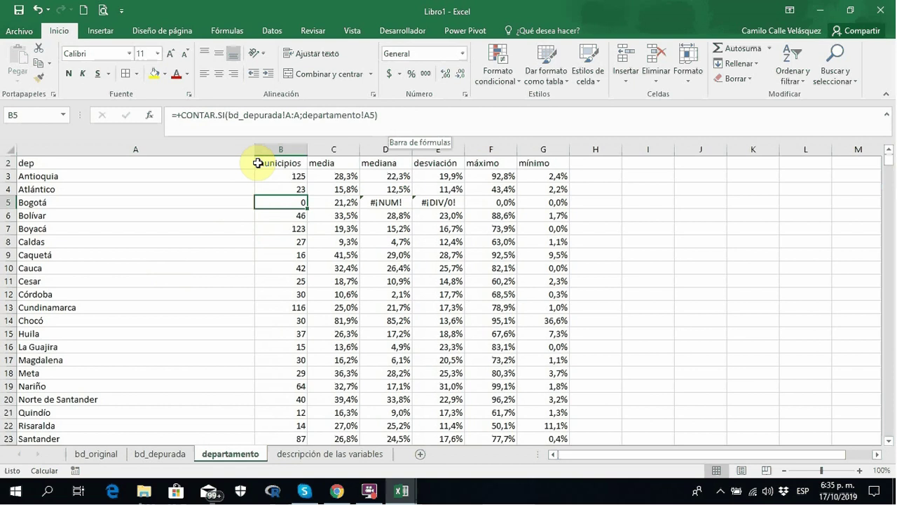
Delete the whole Bogotá row from the department summary.
{"action": "left_click", "coordinate": [5, 202]}
{"action": "right_click", "coordinate": [5, 202]}
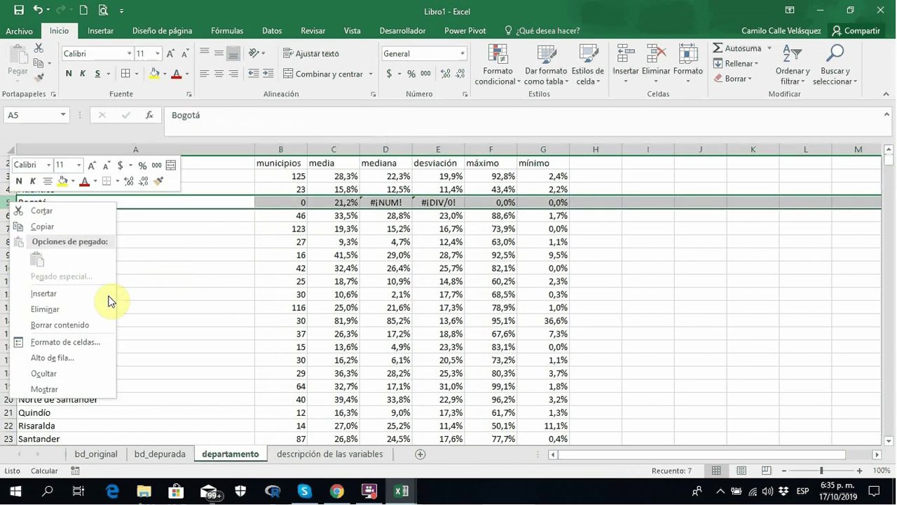
{"action": "left_click", "coordinate": [64, 309]}
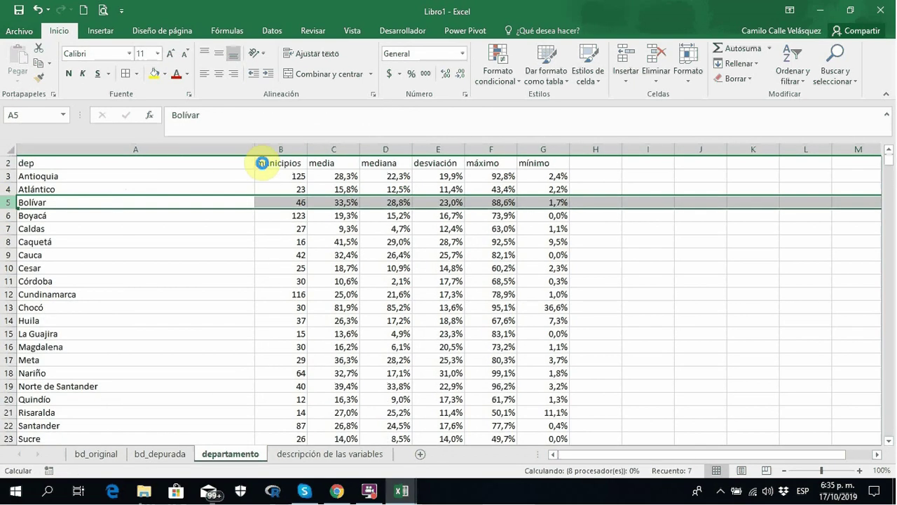
{"action": "left_click", "coordinate": [231, 201]}
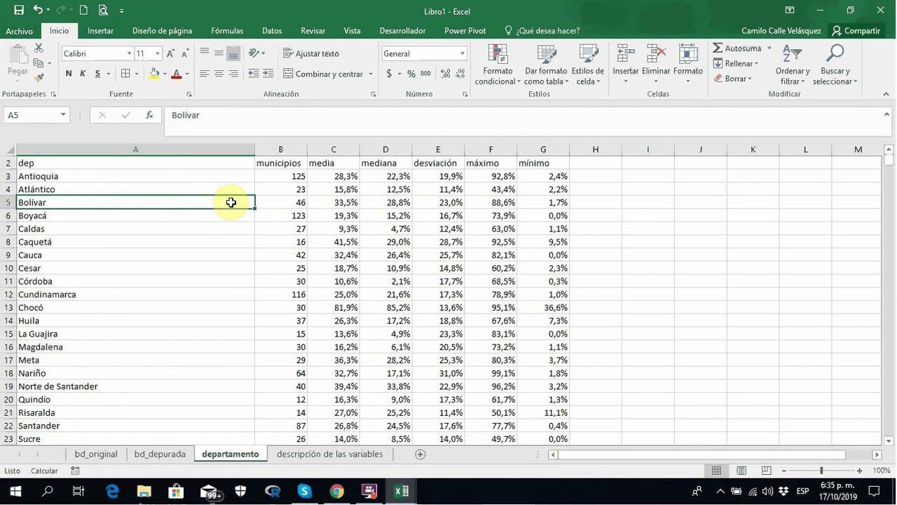
Extend the merged, centred bosques heading over C1:G1 so it spans media through mínimo.
{"action": "key", "text": "Down"}
{"action": "key", "text": "Up"}
{"action": "key", "text": "Right"}
{"action": "key", "text": "Right"}
{"action": "key", "text": "Right"}
{"action": "key", "text": "Right"}
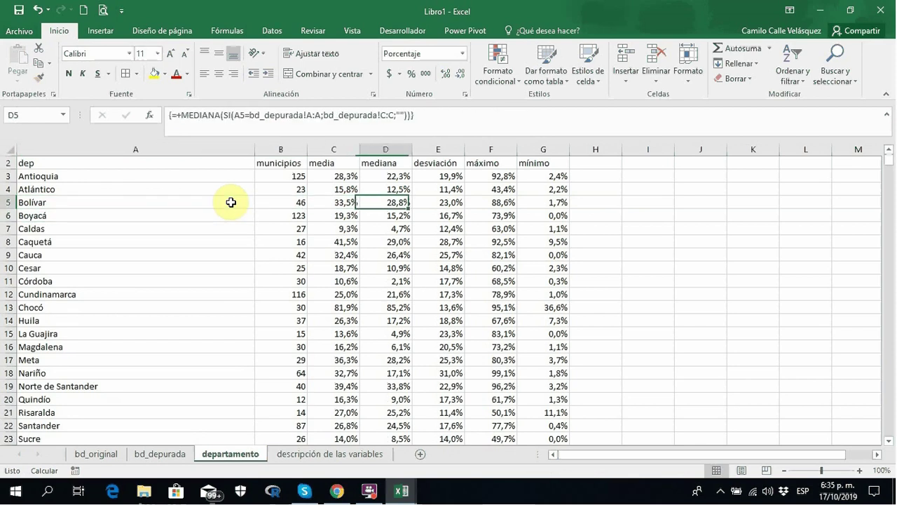
{"action": "key", "text": "Up"}
{"action": "key", "text": "Up"}
{"action": "key", "text": "Up"}
{"action": "key", "text": "Up"}
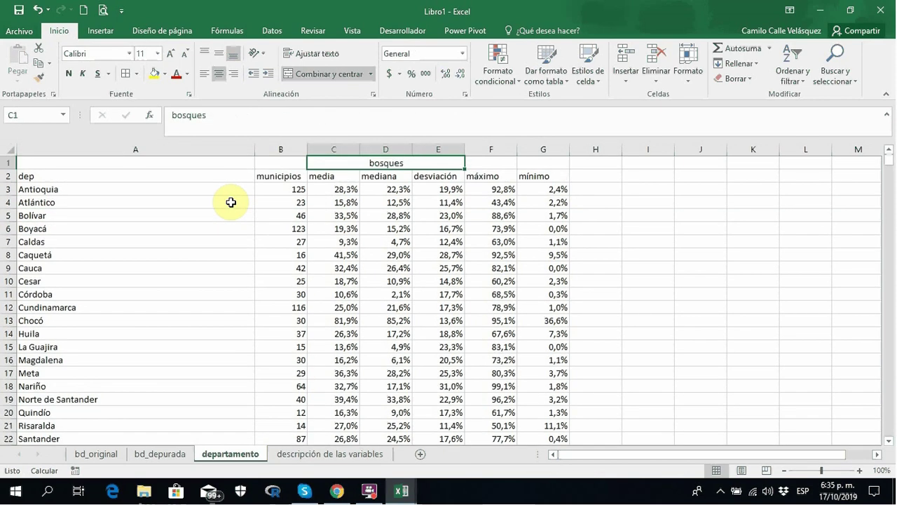
{"action": "key", "text": "shift+Right"}
{"action": "key", "text": "shift+Right"}
{"action": "left_click", "coordinate": [317, 73]}
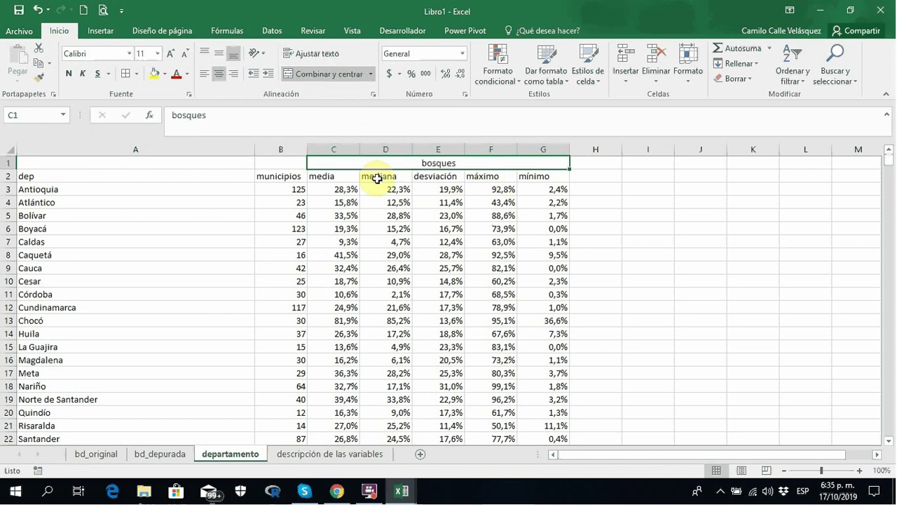
Rewrite the merged heading above the forest statistics in capitals as BOSQUES.
{"action": "type", "text": "BOSQUES"}
{"action": "key", "text": "Return"}
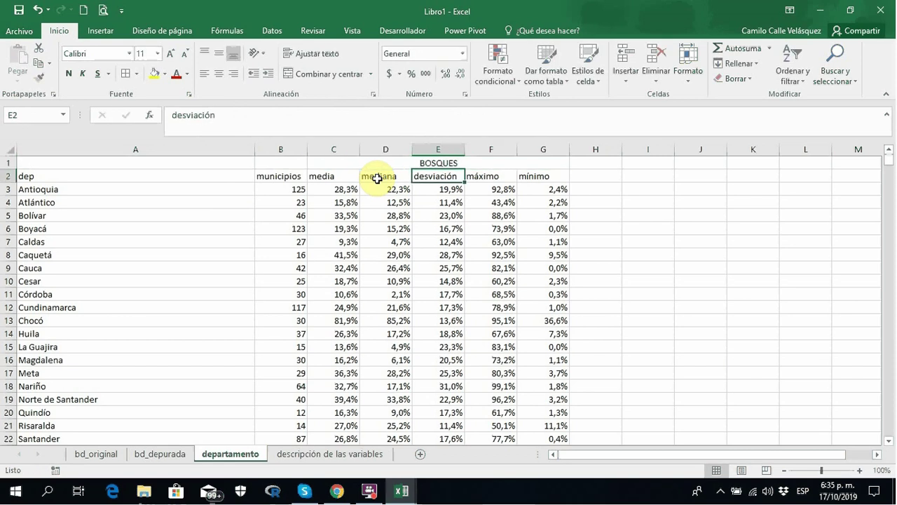
{"action": "key", "text": "Up"}
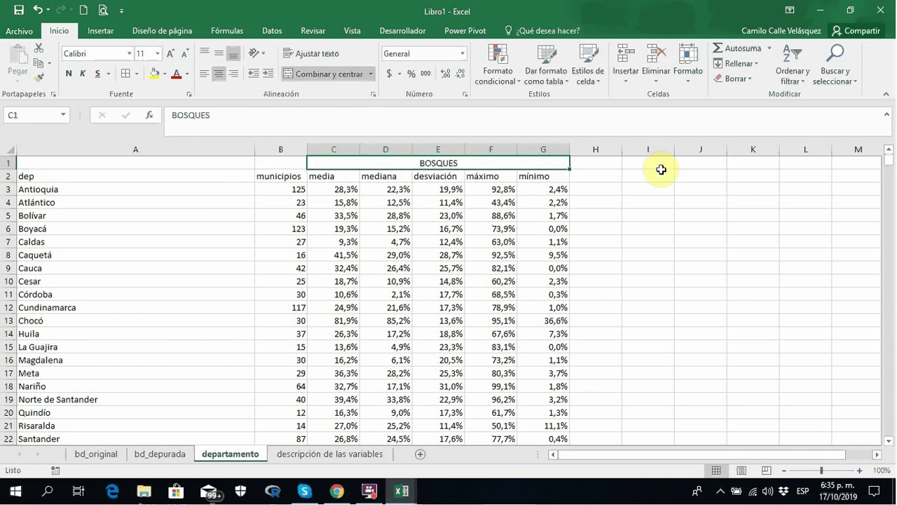
{"action": "left_click", "coordinate": [596, 176]}
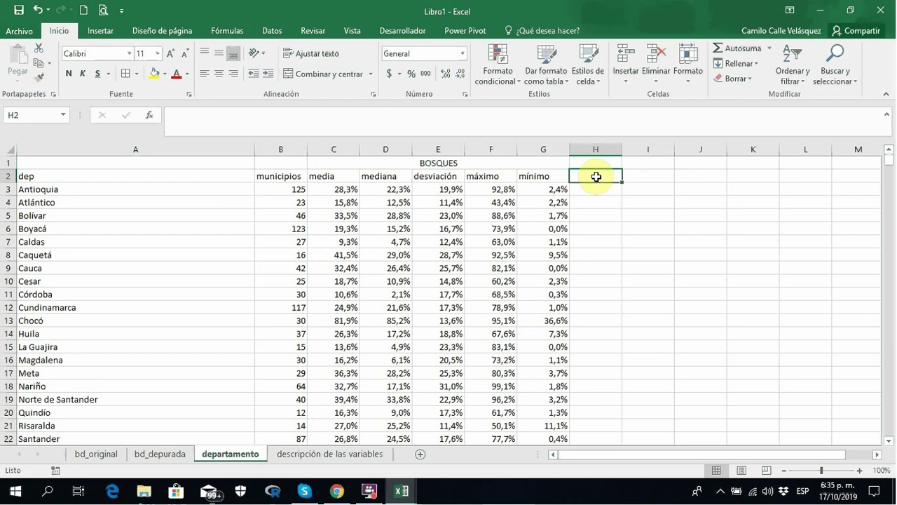
{"action": "key", "text": "Up"}
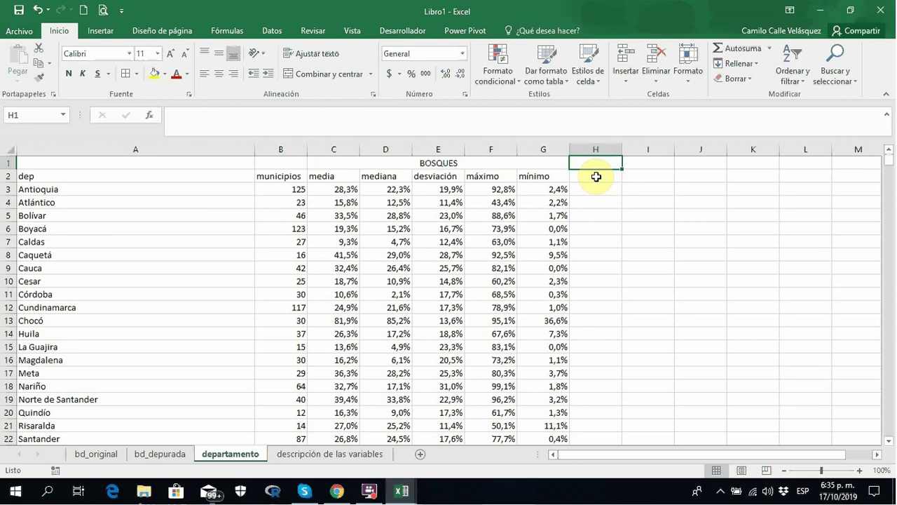
{"action": "left_click", "coordinate": [596, 177]}
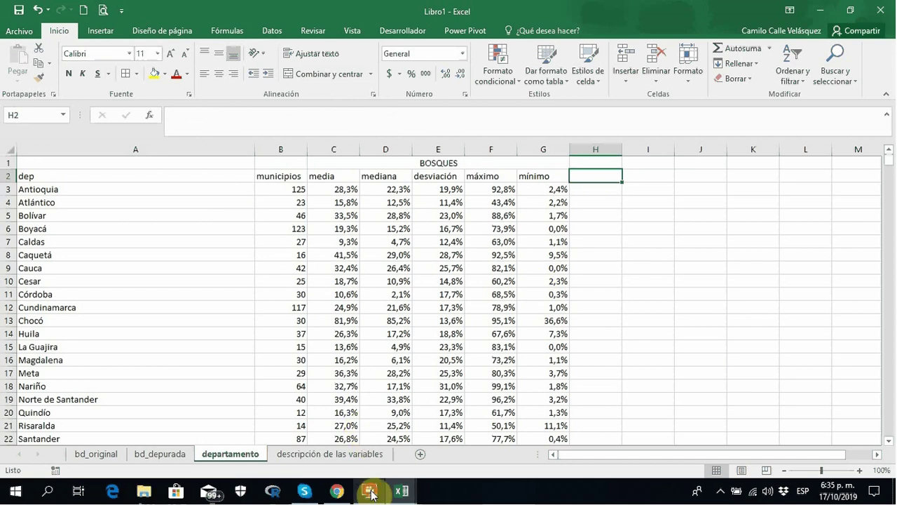
{"action": "left_click", "coordinate": [371, 495]}
{"action": "left_click", "coordinate": [376, 157]}
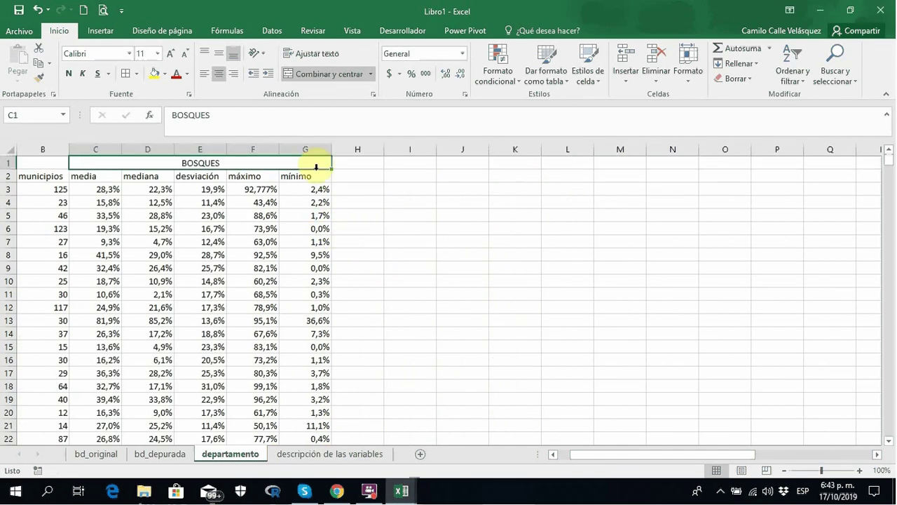
{"action": "key", "text": "Left"}
{"action": "key", "text": "Down"}
{"action": "key", "text": "Down"}
{"action": "key", "text": "Left"}
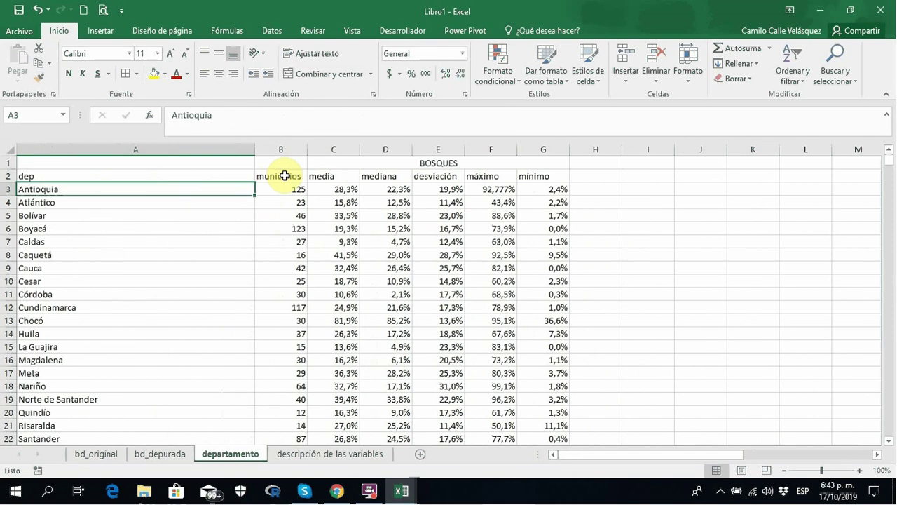
{"action": "key", "text": "Up"}
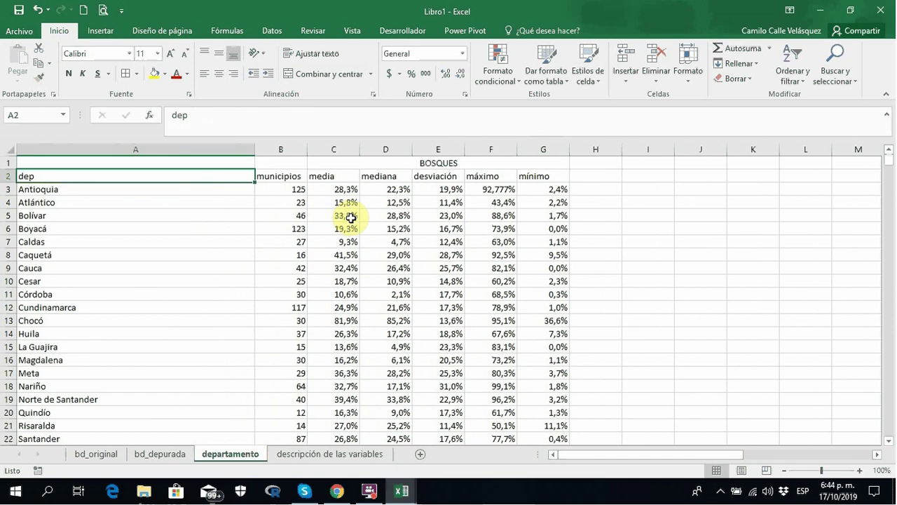
Enter the percentile headings p10 and p20 in H1 and I1, and extend the series across to p100 in Q1.
{"action": "left_click", "coordinate": [595, 180]}
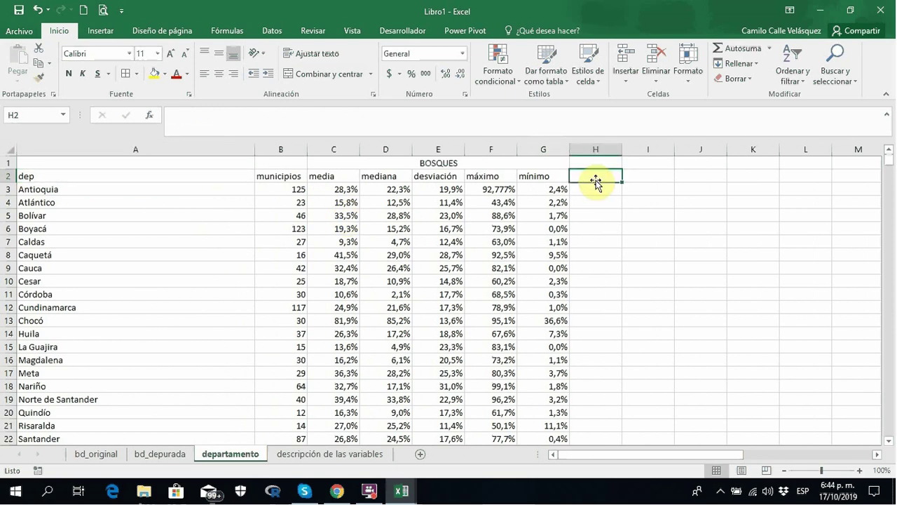
{"action": "key", "text": "Up"}
{"action": "type", "text": "p1"}
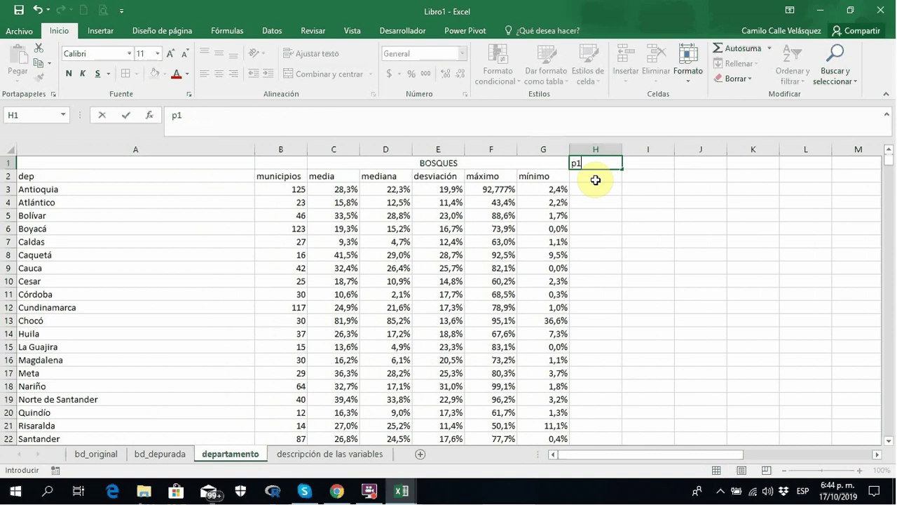
{"action": "key", "text": "Return"}
{"action": "key", "text": "Up"}
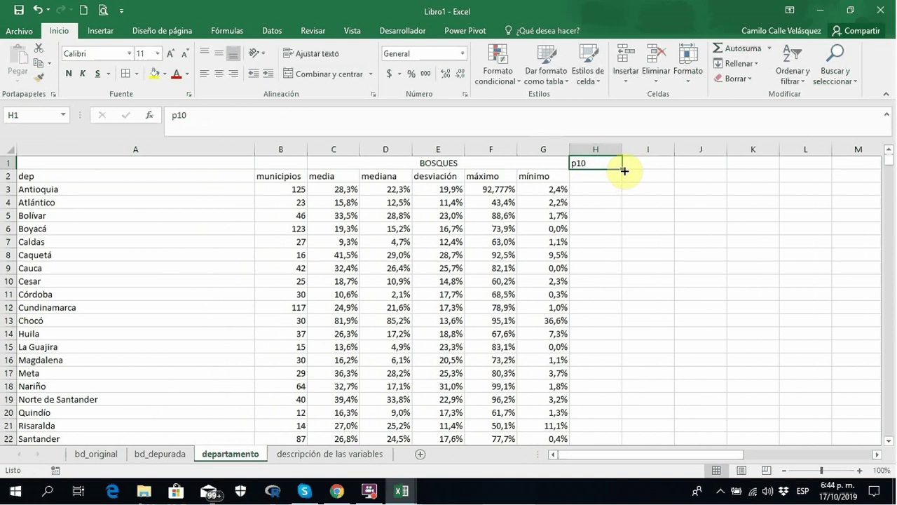
{"action": "left_click_drag", "start_coordinate": [624, 171], "coordinate": [658, 162]}
{"action": "type", "text": "p20"}
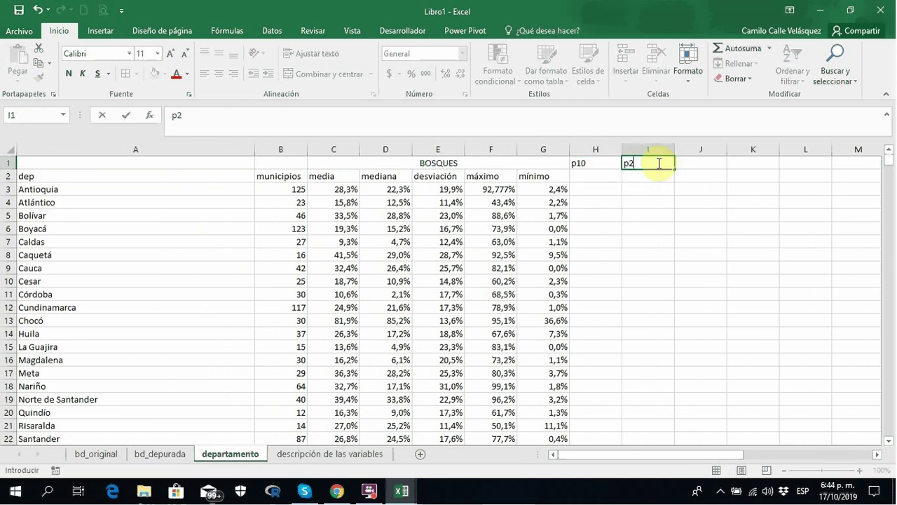
{"action": "key", "text": "Return"}
{"action": "key", "text": "Up"}
{"action": "key", "text": "Left"}
{"action": "key", "text": "shift+Right"}
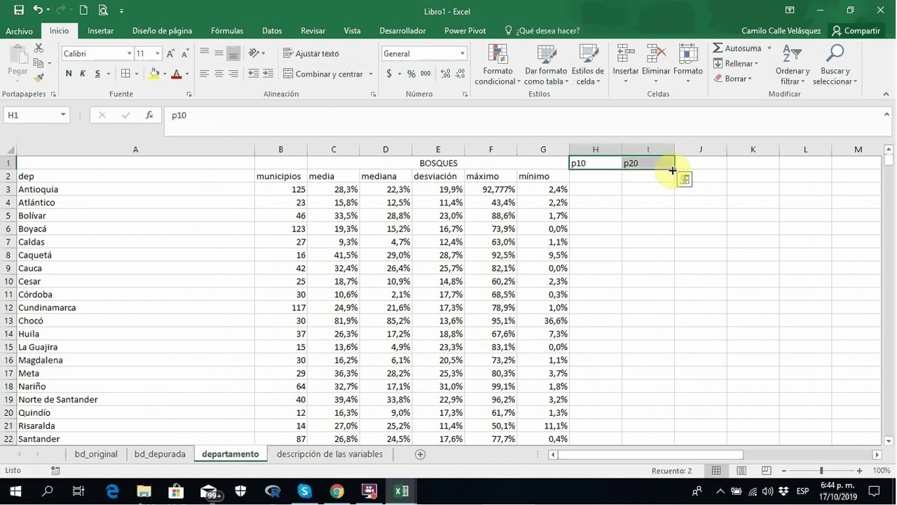
{"action": "left_click_drag", "start_coordinate": [675, 170], "coordinate": [487, 164]}
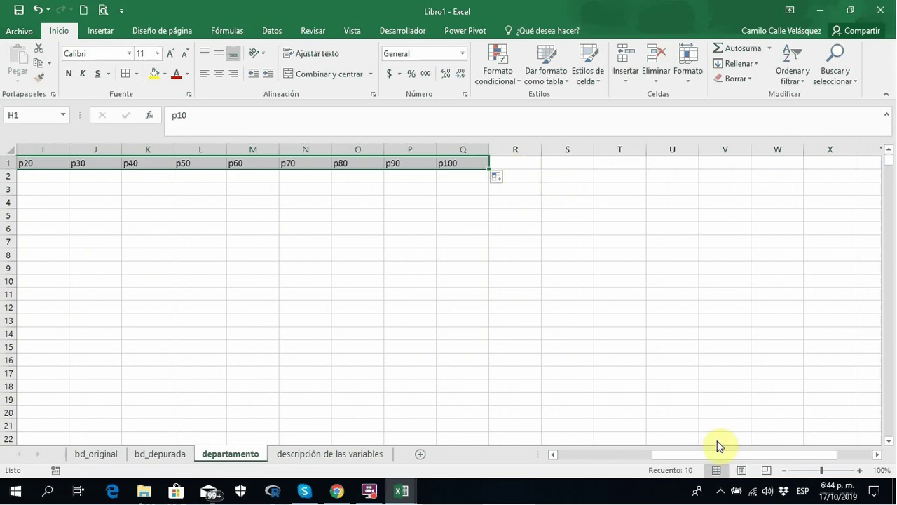
Enter 0,1 and 0,2 below the p10 and p20 headings, and extend the series across row 2 to 1 under p100.
{"action": "left_click_drag", "start_coordinate": [718, 453], "coordinate": [573, 453]}
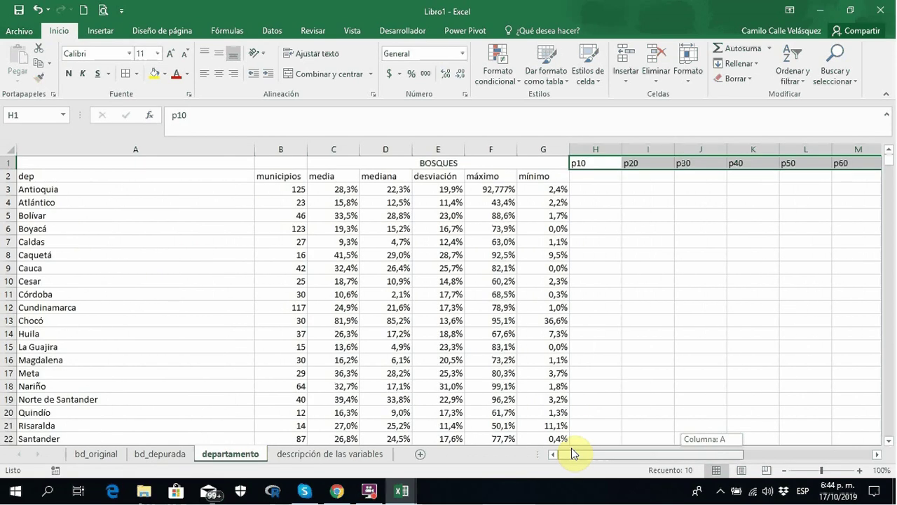
{"action": "left_click", "coordinate": [588, 177]}
{"action": "type", "text": "0,1"}
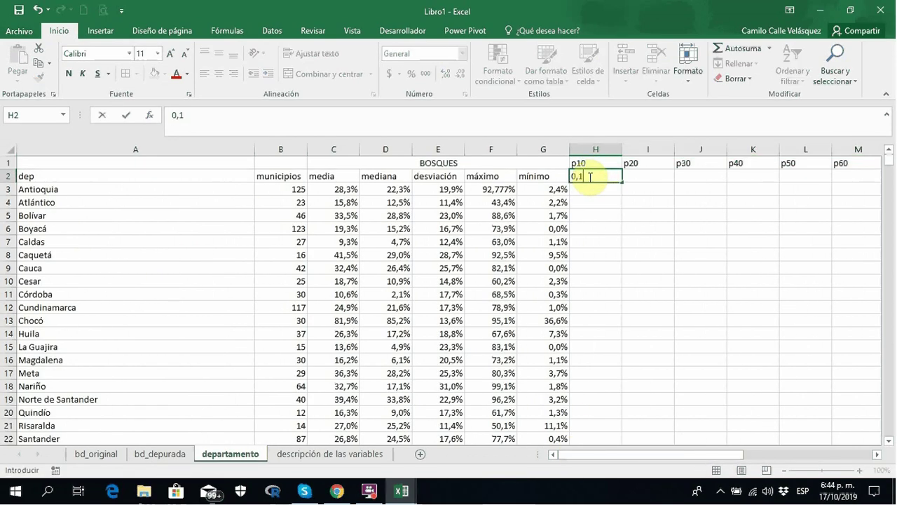
{"action": "key", "text": "Tab"}
{"action": "type", "text": "0,2"}
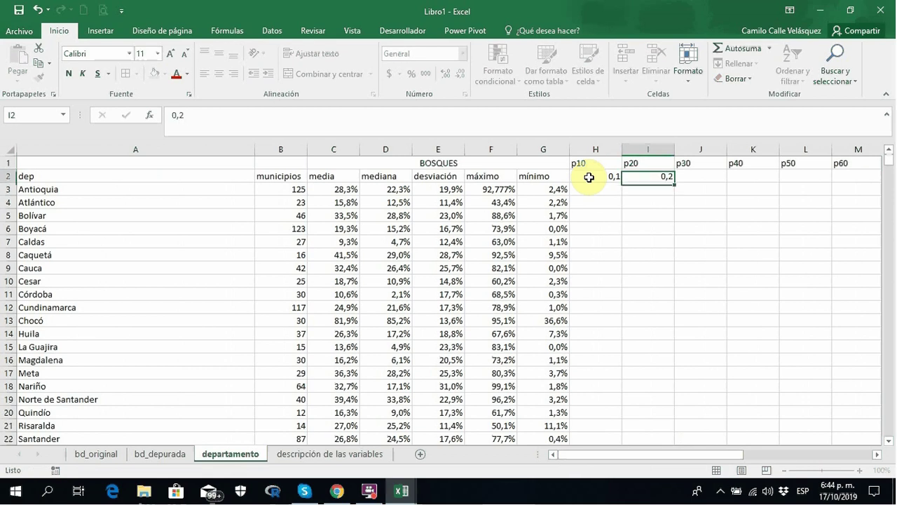
{"action": "left_click_drag", "start_coordinate": [589, 176], "coordinate": [817, 176]}
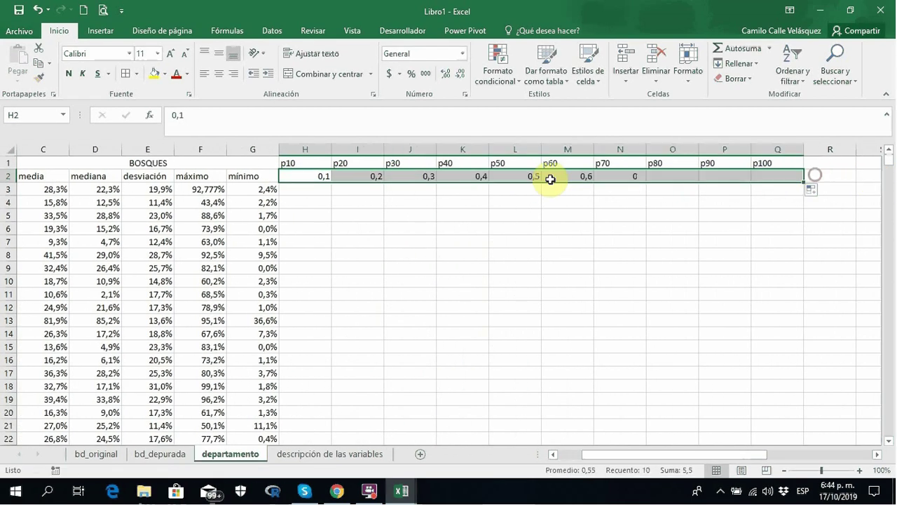
Start a PERCENTIL.INC formula in H3, in Antioquia's row under the p10 heading.
{"action": "left_click", "coordinate": [310, 191]}
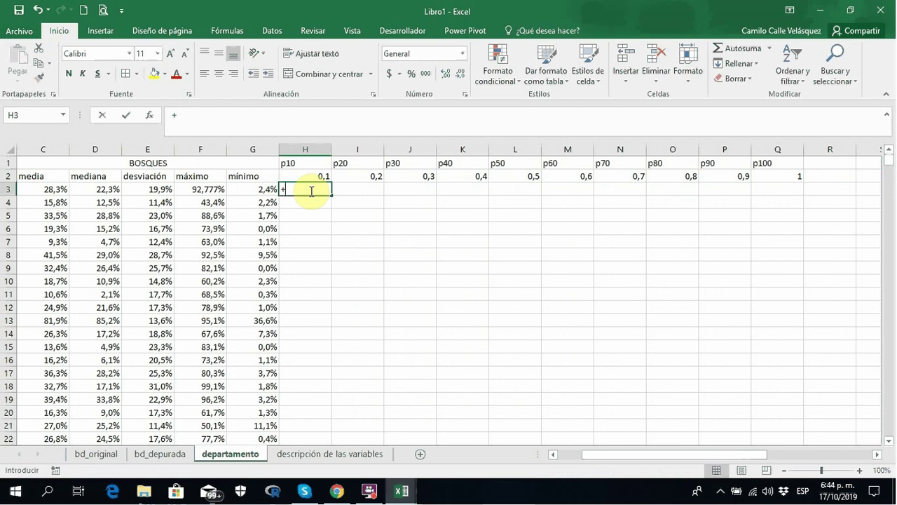
{"action": "type", "text": "+per"}
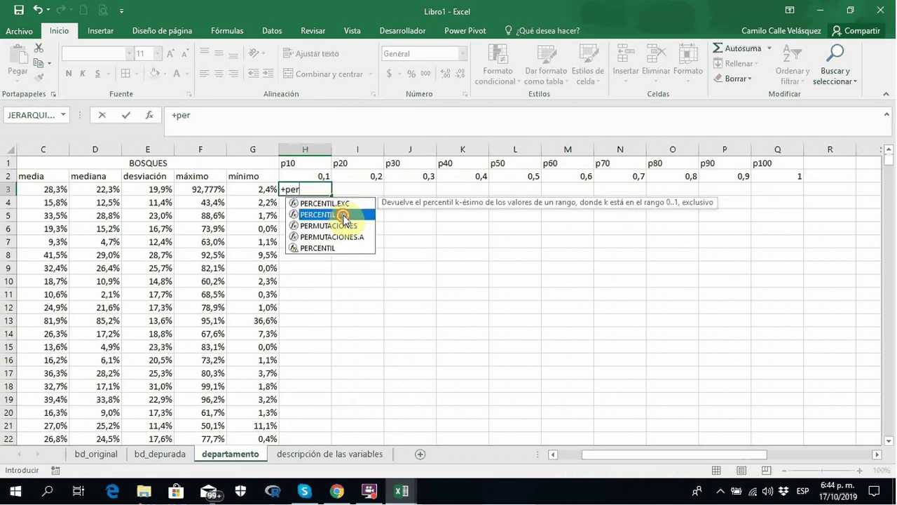
{"action": "double_click", "coordinate": [343, 214]}
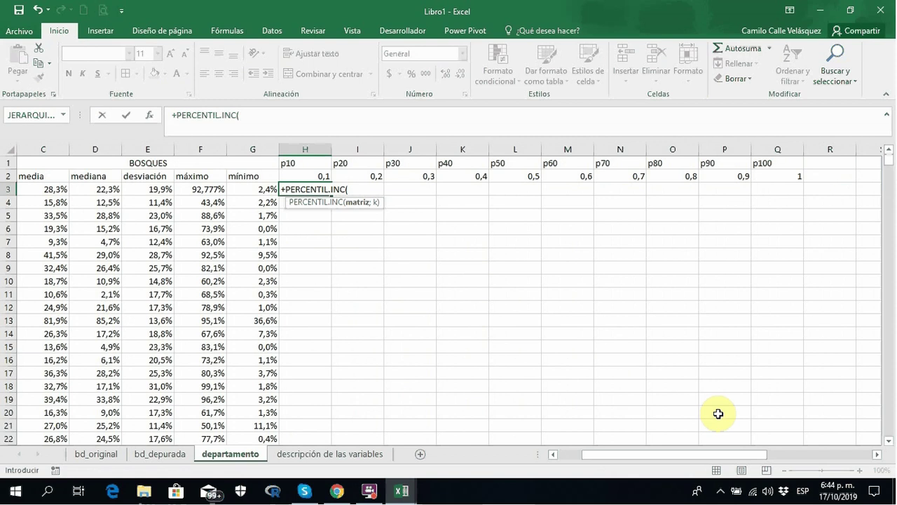
{"action": "left_click_drag", "start_coordinate": [771, 454], "coordinate": [743, 455]}
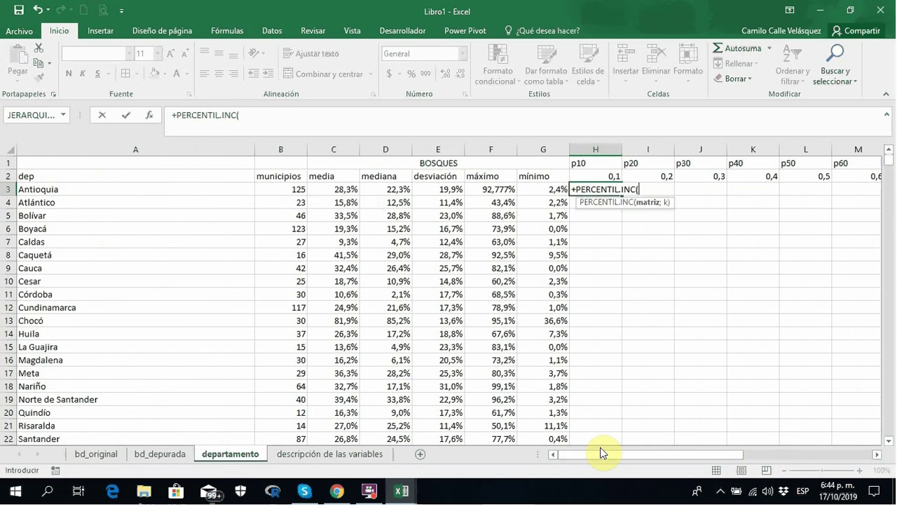
{"action": "left_click", "coordinate": [163, 456]}
{"action": "left_click_drag", "start_coordinate": [403, 175], "coordinate": [411, 425]}
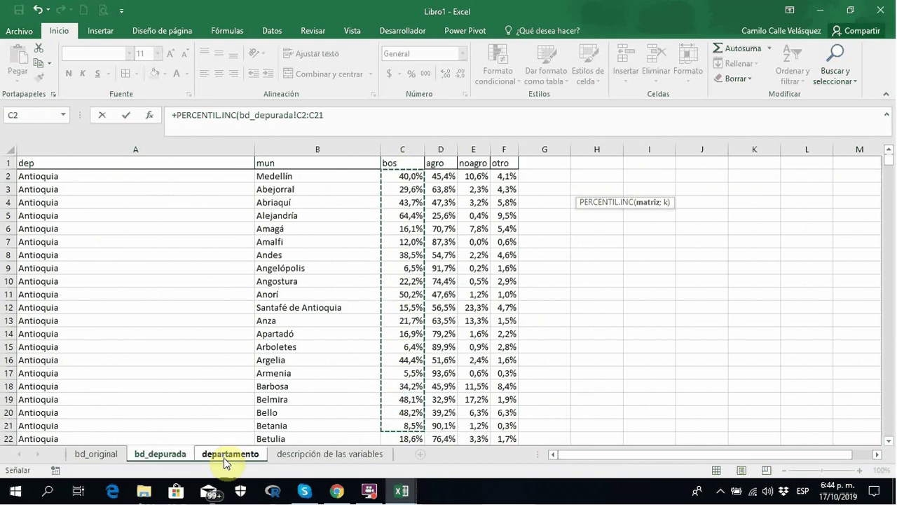
{"action": "left_click", "coordinate": [226, 460]}
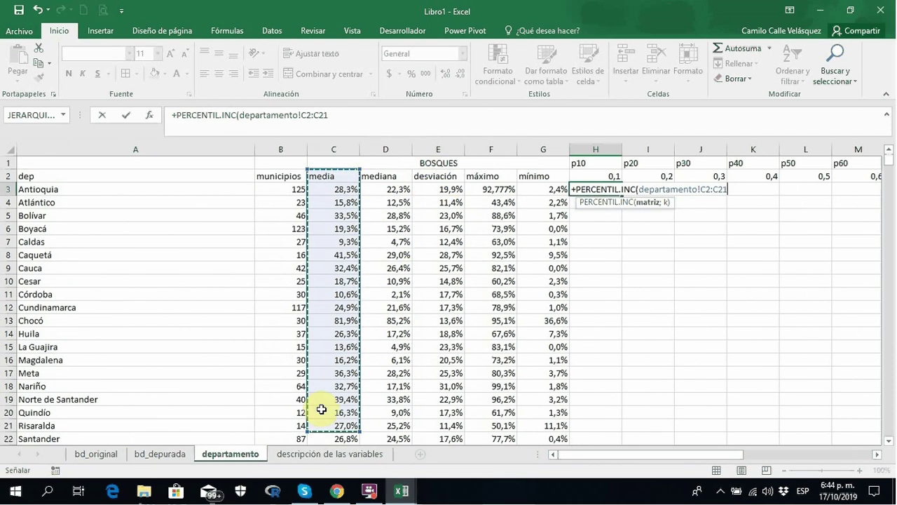
{"action": "key", "text": "BackSpace"}
{"action": "key", "text": "BackSpace"}
{"action": "key", "text": "BackSpace"}
{"action": "key", "text": "BackSpace"}
{"action": "key", "text": "BackSpace"}
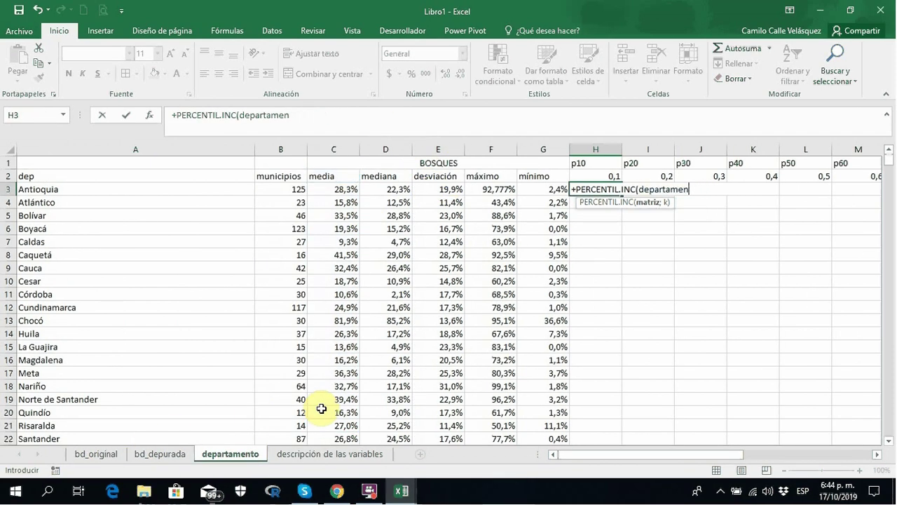
{"action": "key", "text": "BackSpace"}
{"action": "key", "text": "BackSpace"}
{"action": "key", "text": "BackSpace"}
{"action": "key", "text": "BackSpace"}
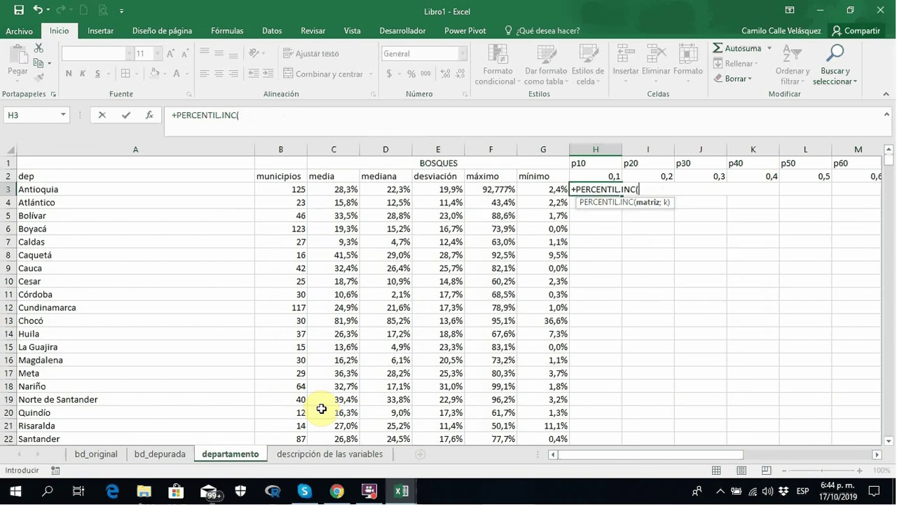
Complete H3 as an array formula using SI to take bd_depurada column C where column A equals A3, otherwise "", with H2 as k.
{"action": "type", "text": "si("}
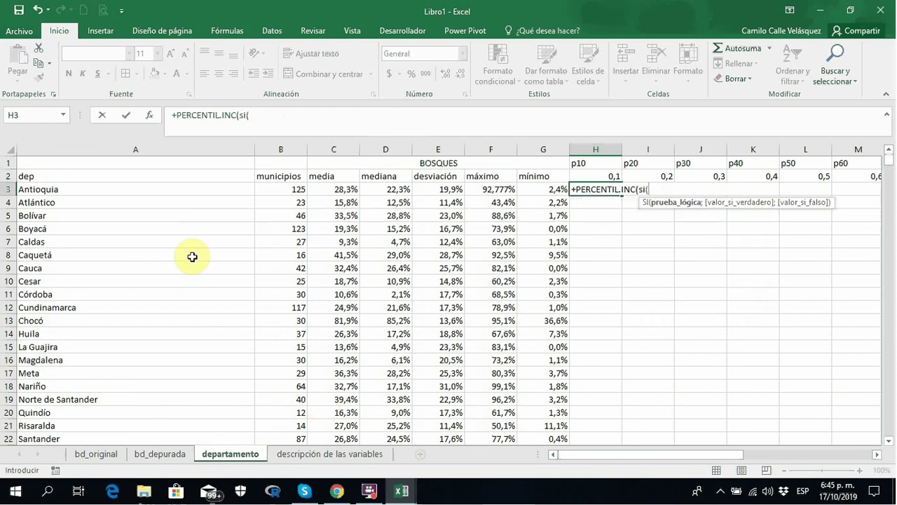
{"action": "left_click", "coordinate": [210, 189]}
{"action": "type", "text": "="}
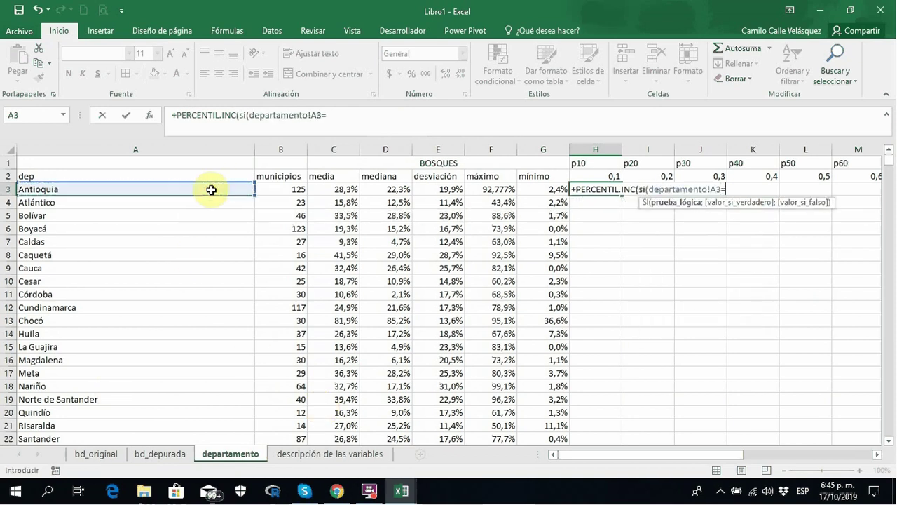
{"action": "left_click", "coordinate": [155, 459]}
{"action": "left_click", "coordinate": [185, 146]}
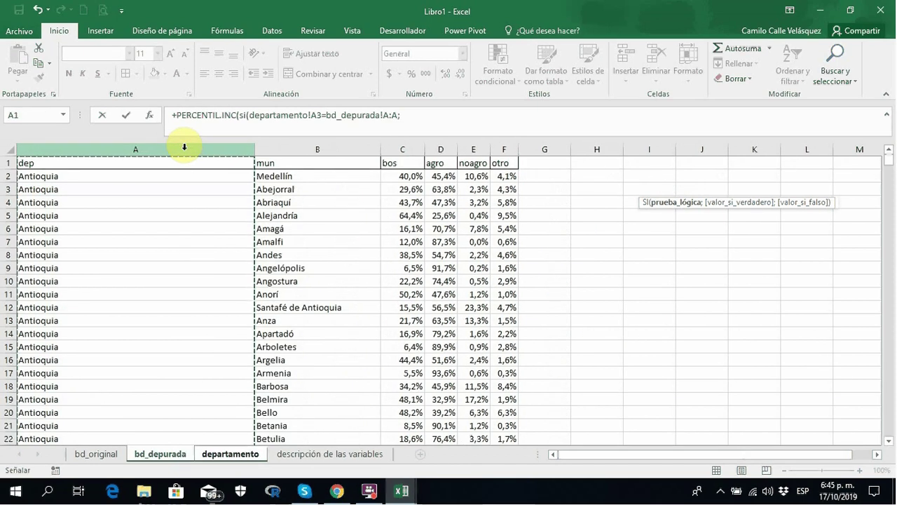
{"action": "type", "text": ";"}
{"action": "left_click", "coordinate": [400, 149]}
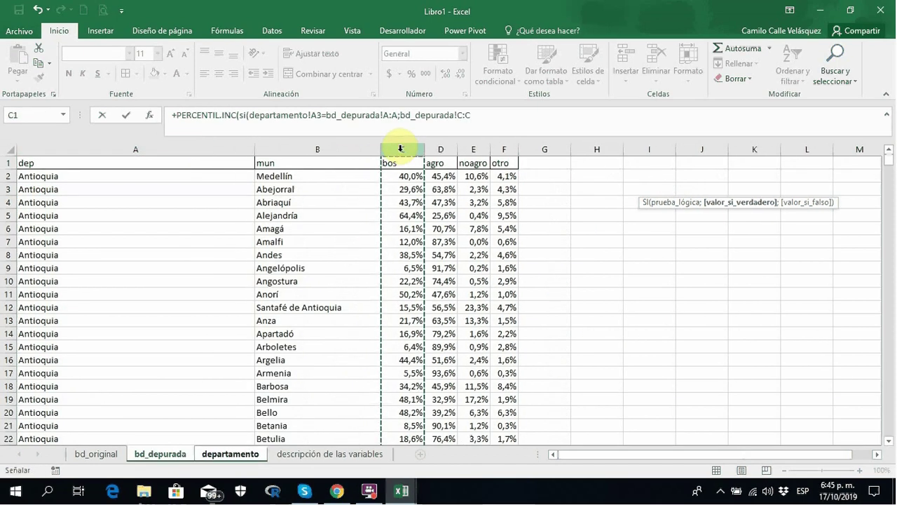
{"action": "type", "text": ";"}
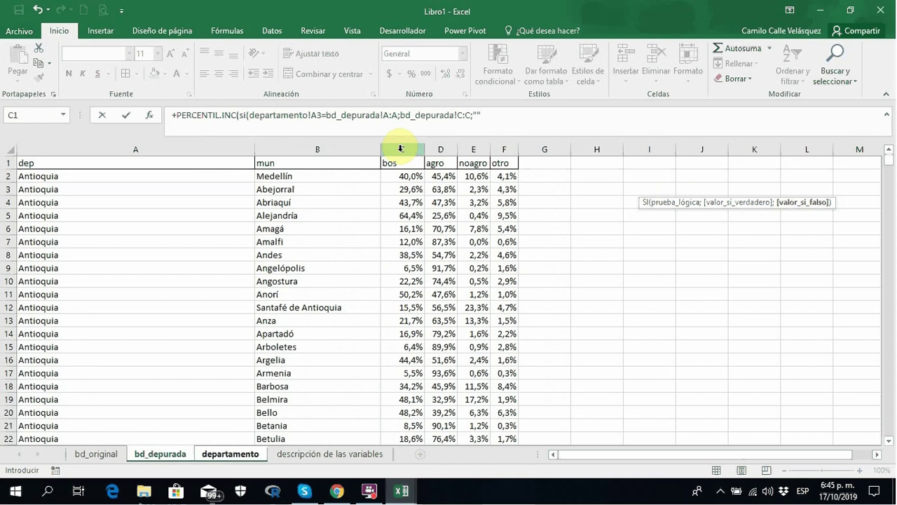
{"action": "type", "text": "\"\");"}
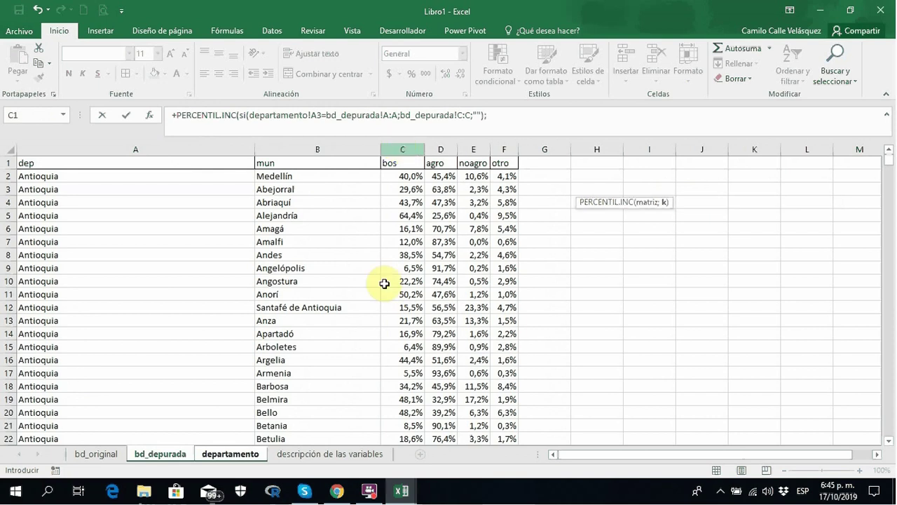
{"action": "left_click", "coordinate": [226, 454]}
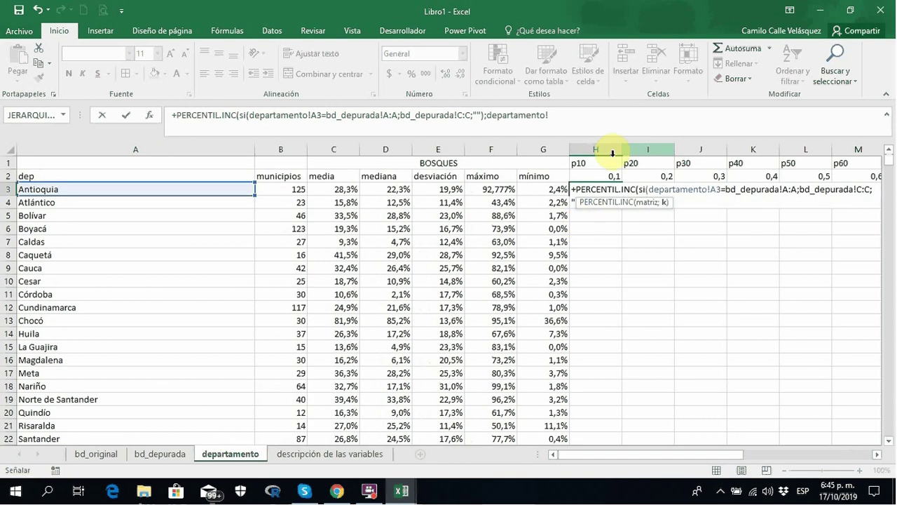
{"action": "left_click", "coordinate": [591, 176]}
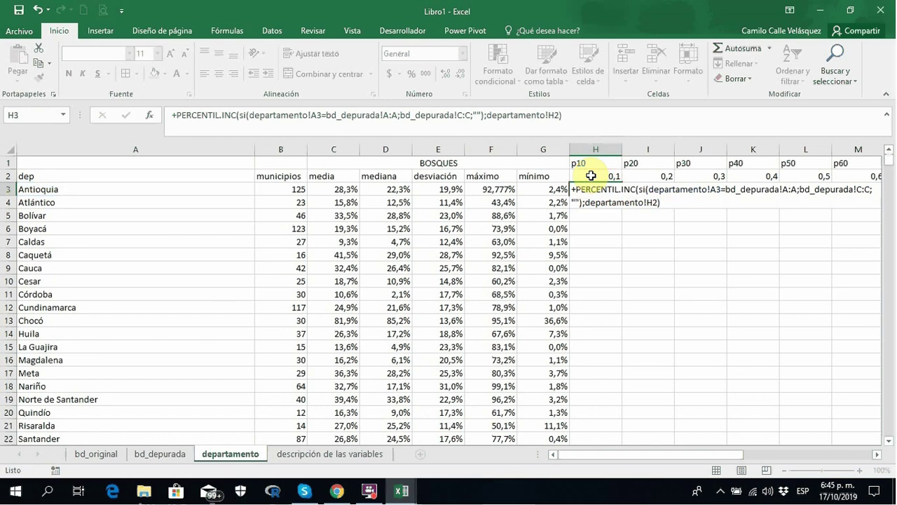
{"action": "key", "text": "ctrl+shift+Return"}
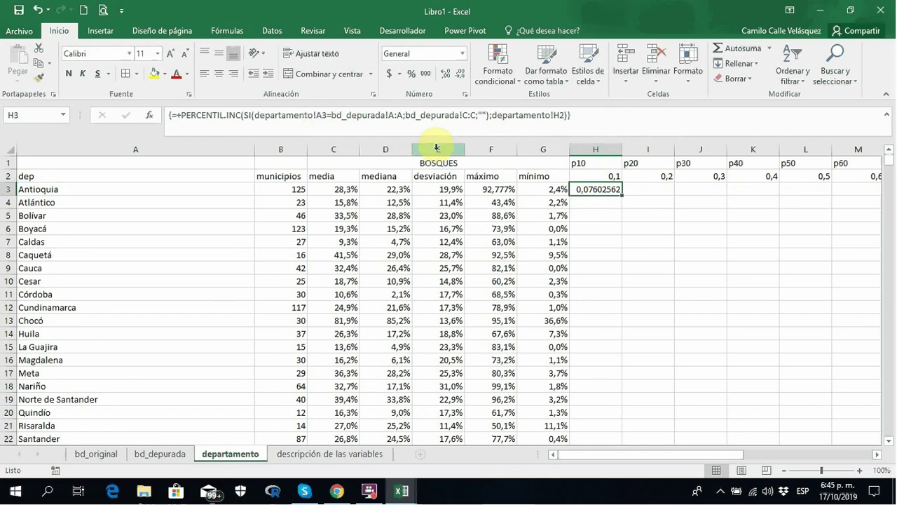
Fix the references in H3's percentile formula as $A3, $A:$A, $C:$C and H$2, and re-enter it as an array formula.
{"action": "left_click", "coordinate": [302, 114]}
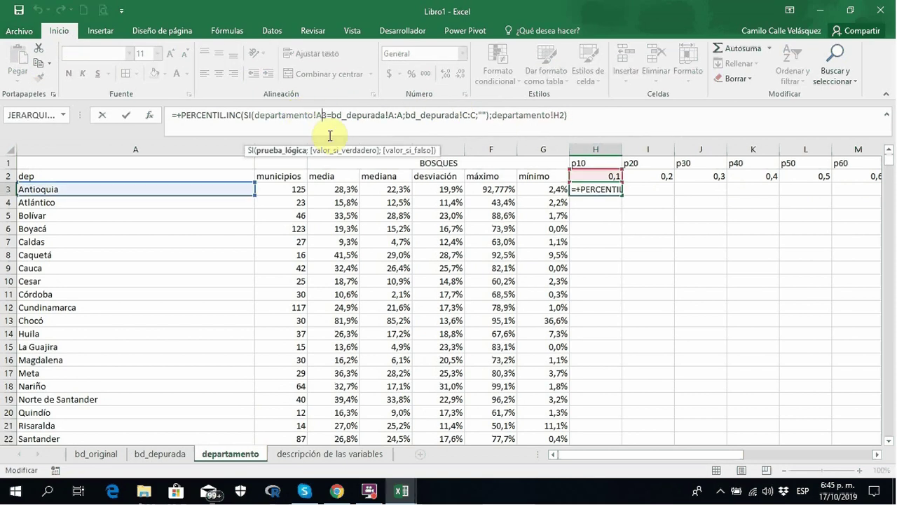
{"action": "key", "text": "F4"}
{"action": "key", "text": "F4"}
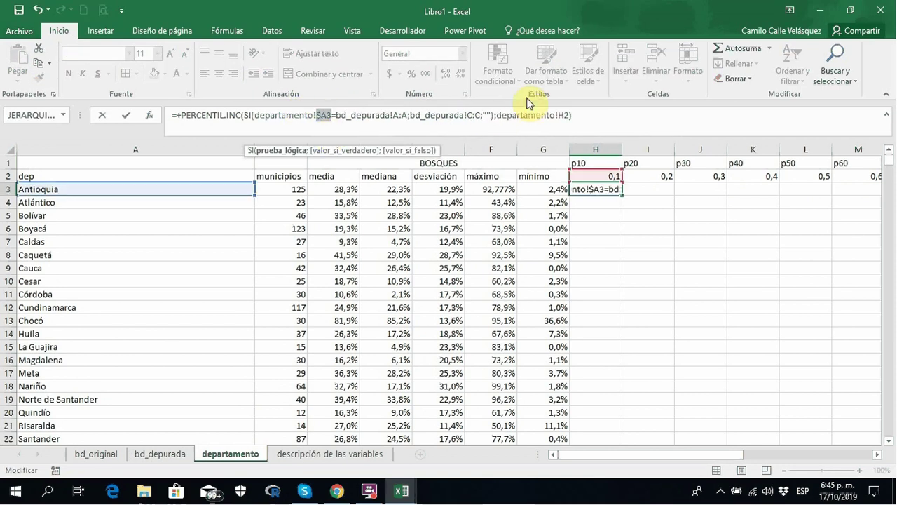
{"action": "left_click", "coordinate": [564, 115]}
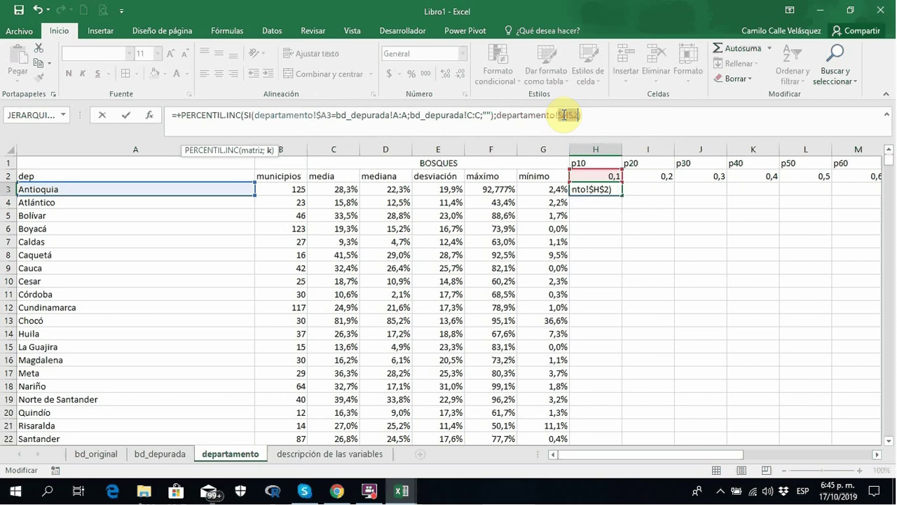
{"action": "left_click", "coordinate": [400, 114]}
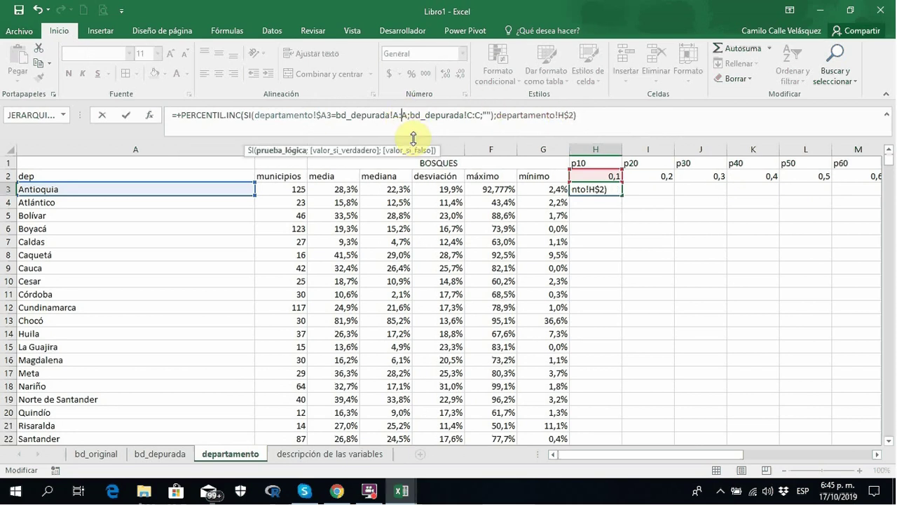
{"action": "key", "text": "F4"}
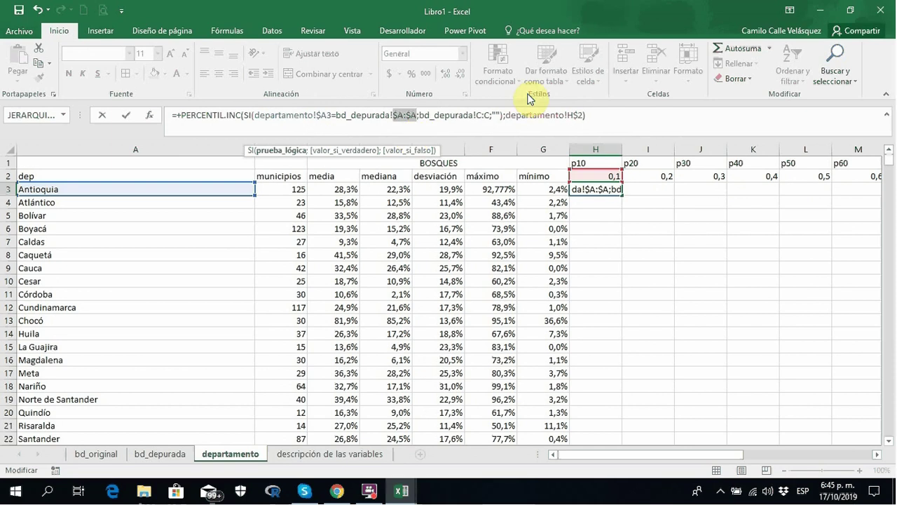
{"action": "left_click", "coordinate": [485, 116]}
{"action": "key", "text": "F4"}
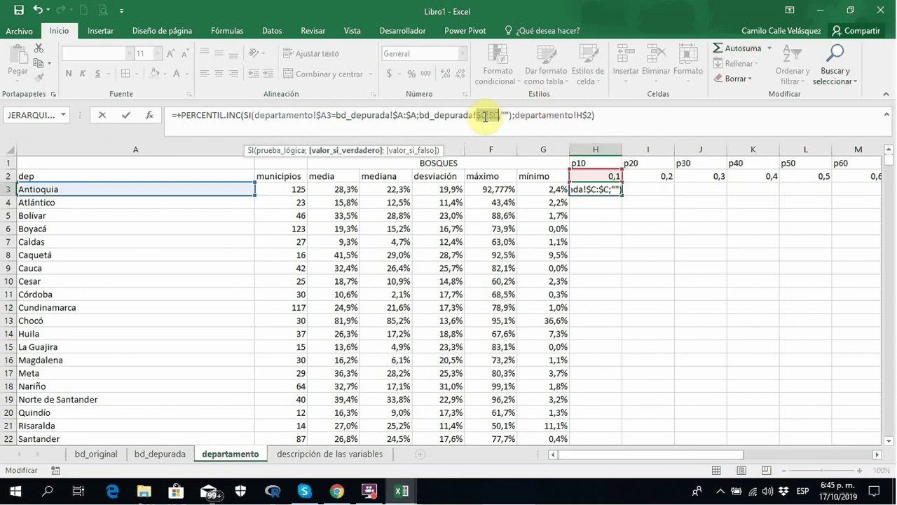
{"action": "key", "text": "ctrl+shift+Return"}
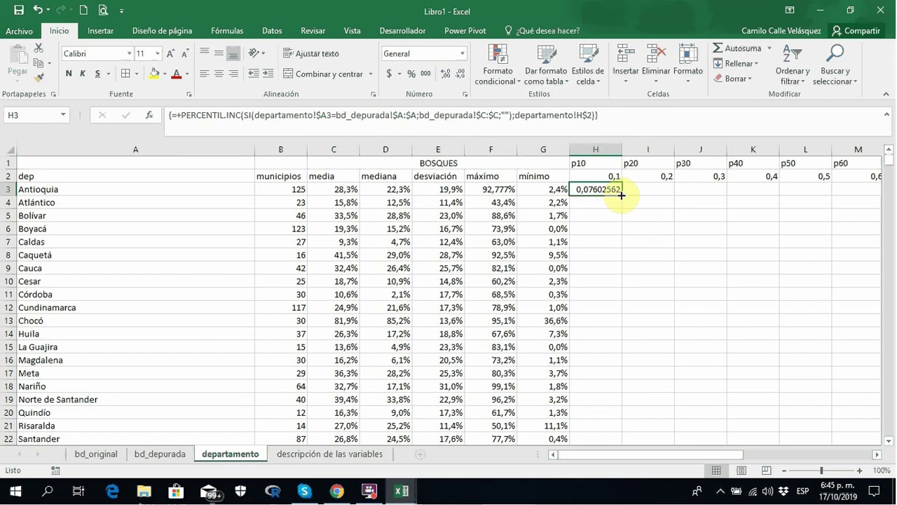
Fill Antioquia's percentile formula from H3 across to Q3 under the p100 heading.
{"action": "left_click_drag", "start_coordinate": [622, 195], "coordinate": [830, 194]}
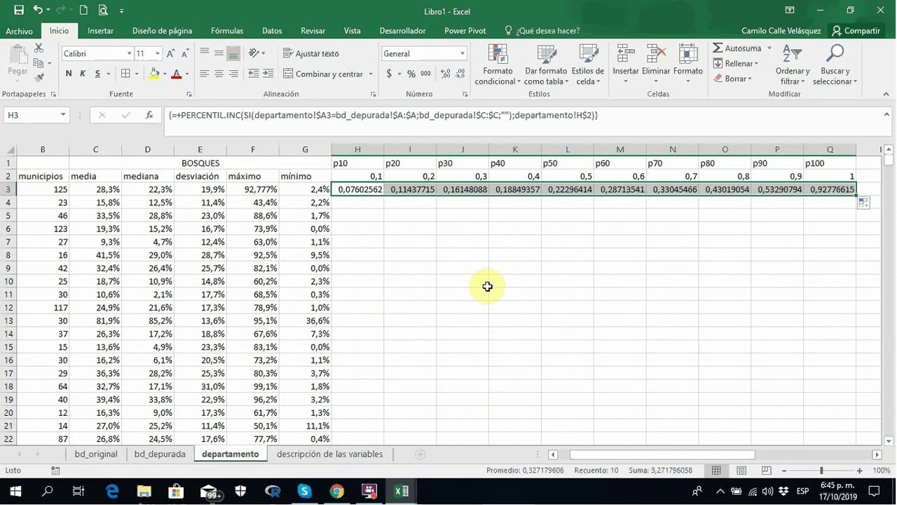
{"action": "left_click", "coordinate": [373, 189]}
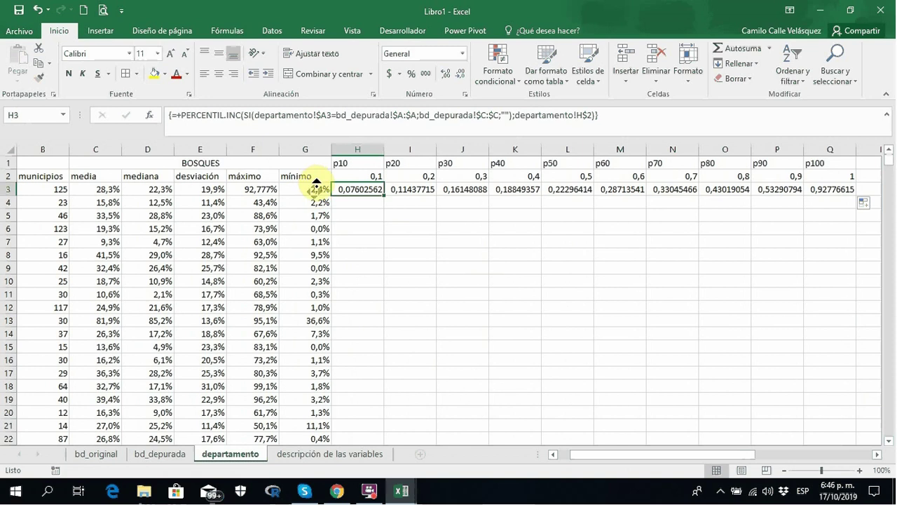
Copy the p10 to p100 headings from H1:Q1 and paste them into row 2 starting at R2.
{"action": "scroll", "coordinate": [316, 183], "scroll_direction": "right", "scroll_amount": 2}
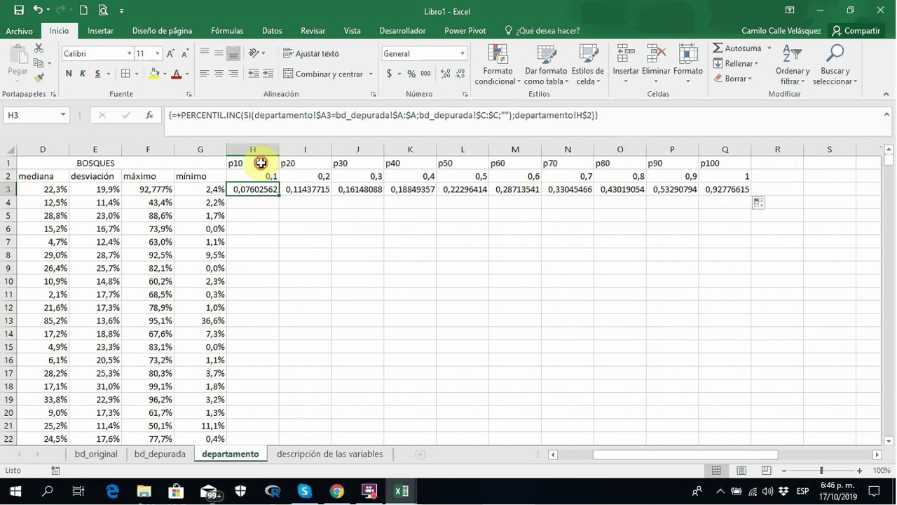
{"action": "left_click_drag", "start_coordinate": [261, 162], "coordinate": [712, 161]}
{"action": "key", "text": "ctrl+c"}
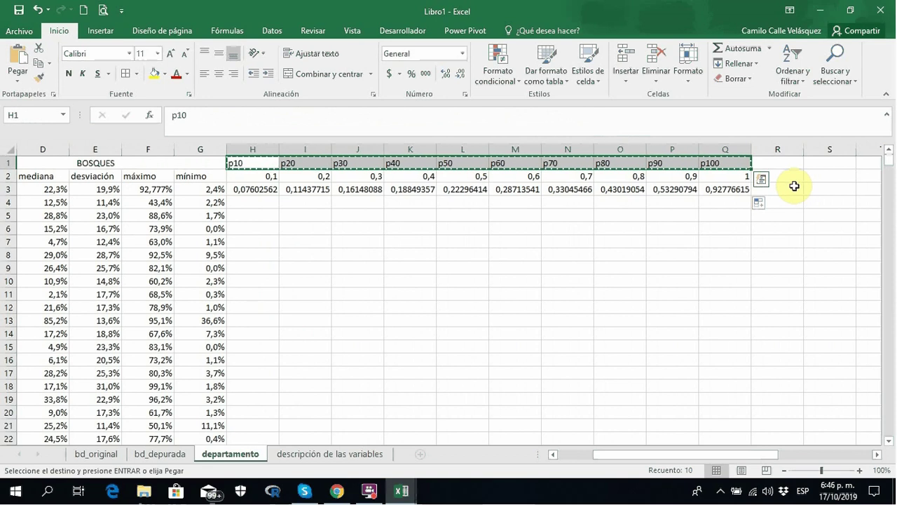
{"action": "left_click", "coordinate": [778, 176]}
{"action": "key", "text": "ctrl+v"}
Start a CONTAR.SI.CONJUNTO formula in R3, under the pasted p10 heading.
{"action": "left_click", "coordinate": [778, 190]}
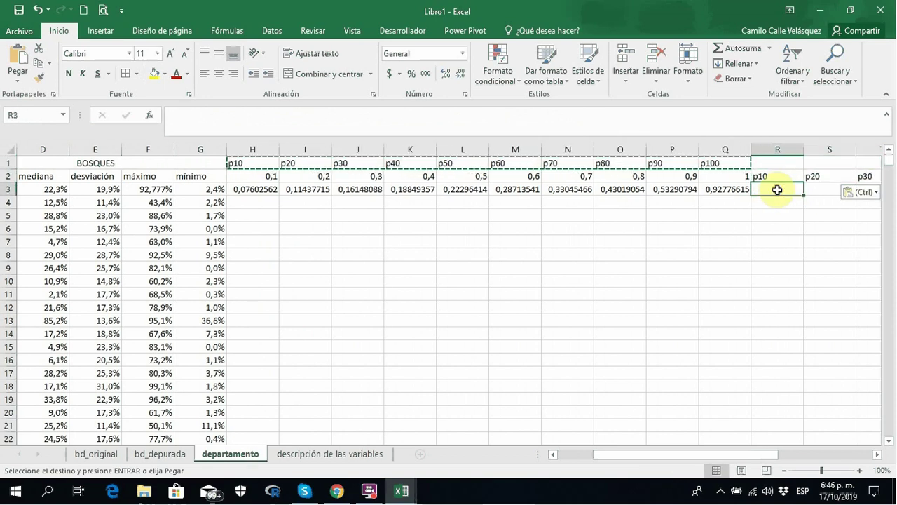
{"action": "type", "text": "+contar"}
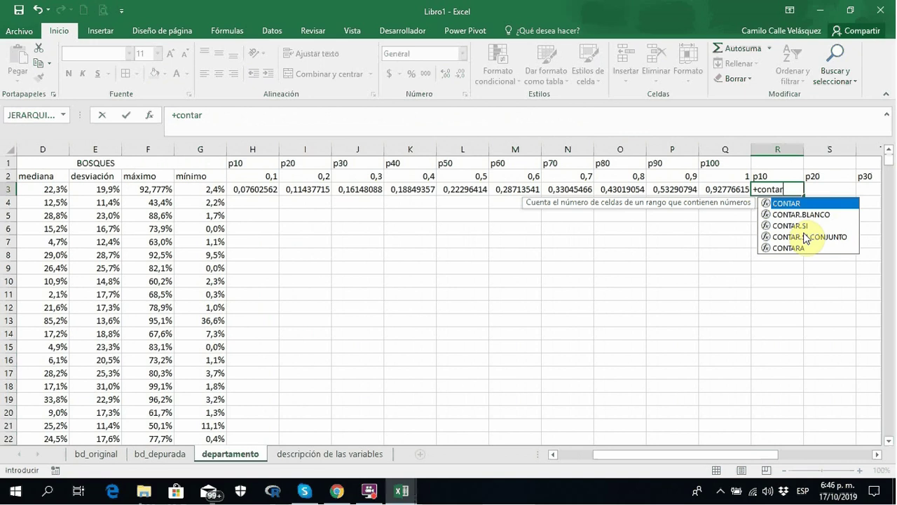
{"action": "double_click", "coordinate": [804, 237]}
{"action": "type", "text": "si("}
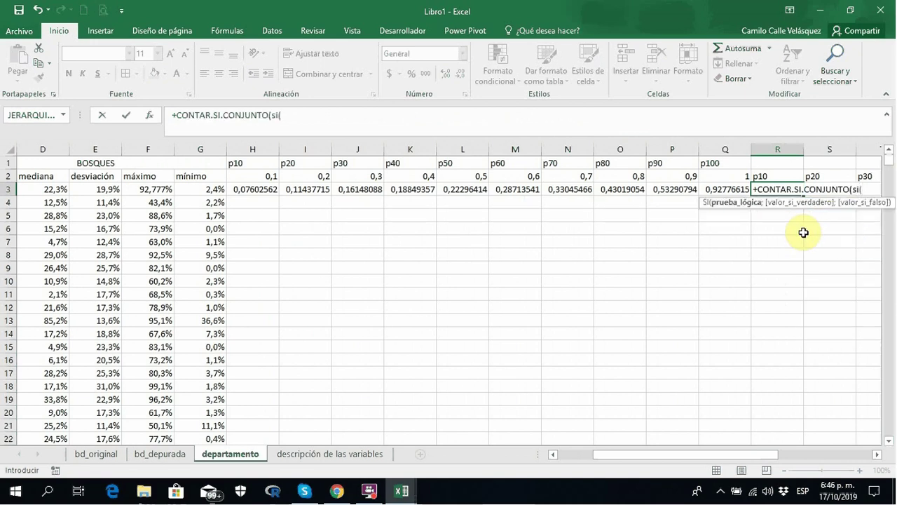
{"action": "key", "text": "BackSpace"}
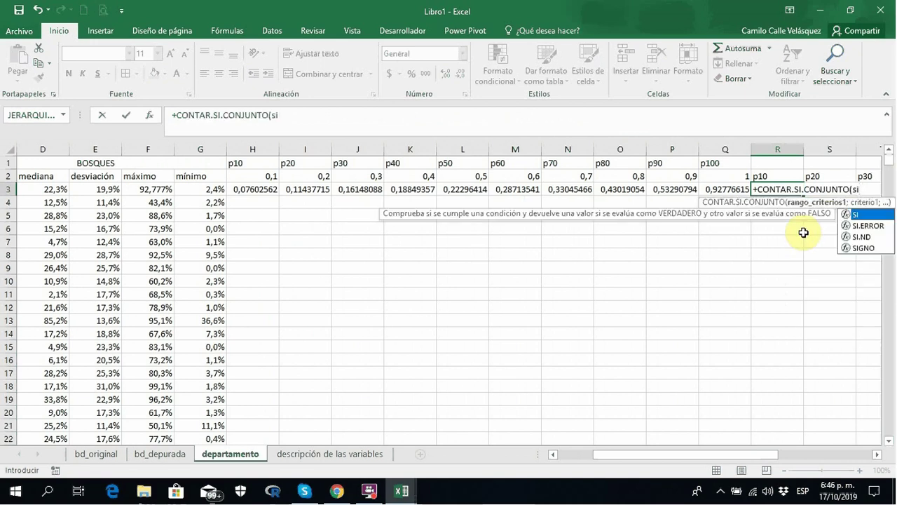
{"action": "key", "text": "BackSpace"}
{"action": "key", "text": "BackSpace"}
Use column A of the bd_depurada sheet as the first criteria range of the R3 count formula.
{"action": "left_click_drag", "start_coordinate": [720, 455], "coordinate": [499, 460]}
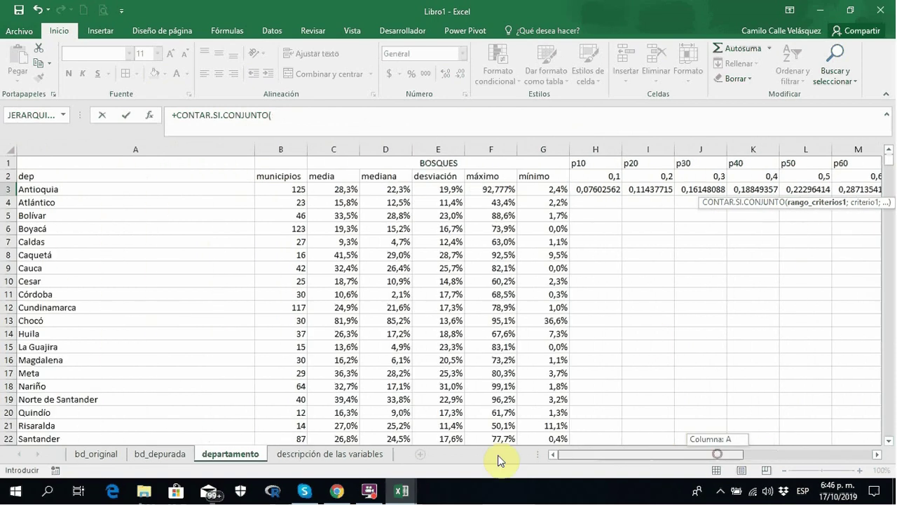
{"action": "left_click", "coordinate": [172, 459]}
{"action": "left_click", "coordinate": [166, 150]}
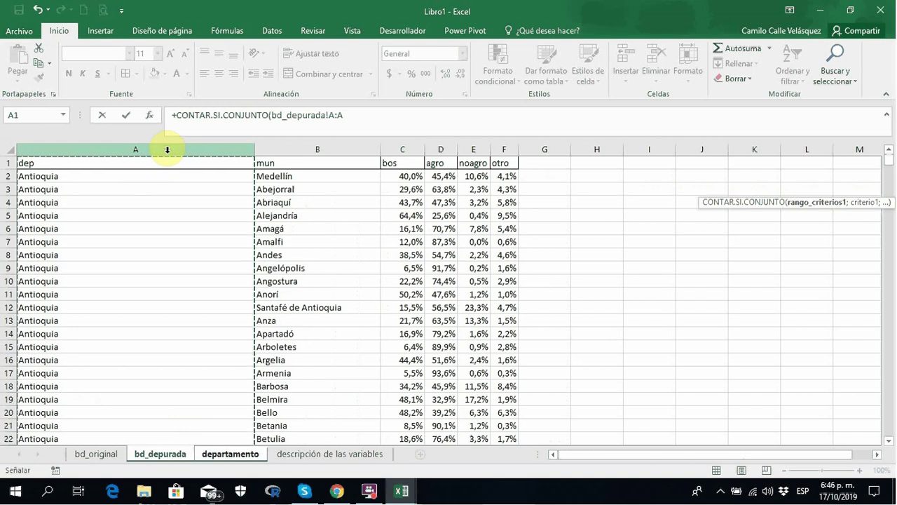
Make the bd_depurada column A range absolute in R3's CONTAR.SI.CONJUNTO formula and set its criterion to departamento!$A3.
{"action": "key", "text": "F4"}
{"action": "type", "text": ";"}
{"action": "left_click", "coordinate": [240, 457]}
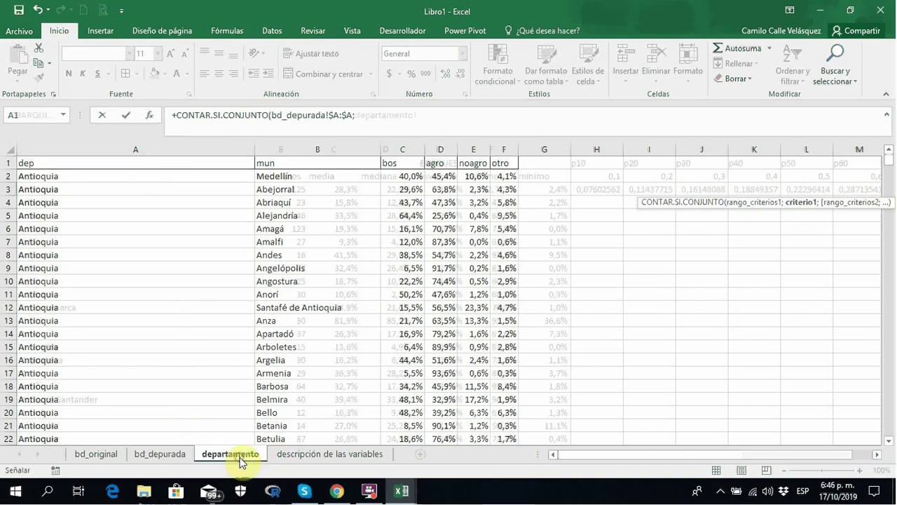
{"action": "left_click", "coordinate": [100, 190]}
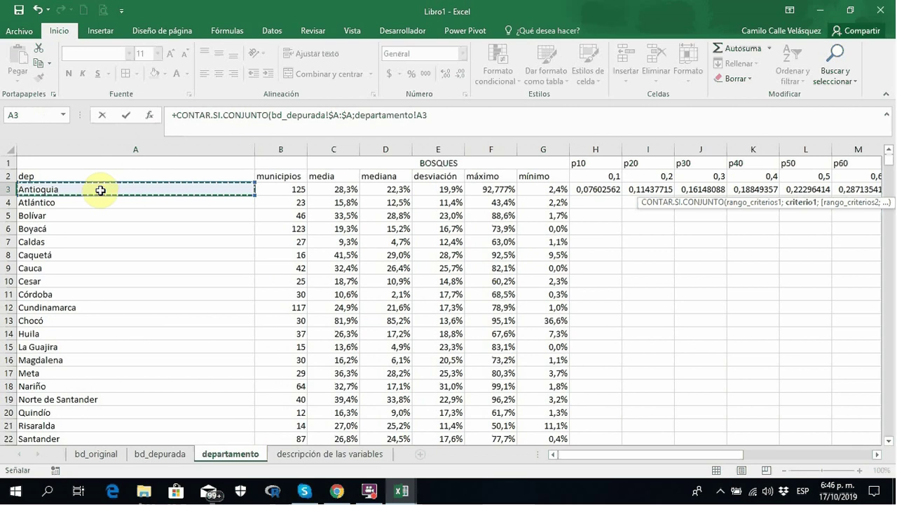
{"action": "key", "text": "F4"}
{"action": "key", "text": "F4"}
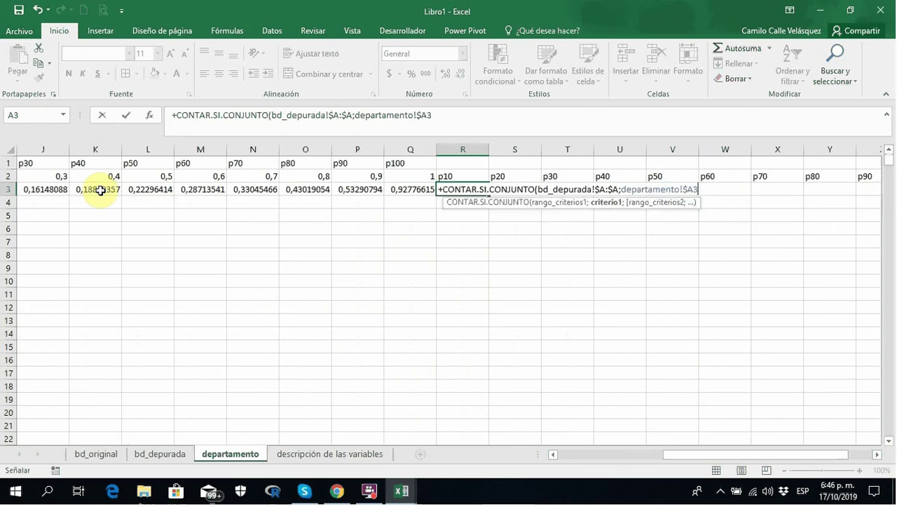
{"action": "type", "text": ";"}
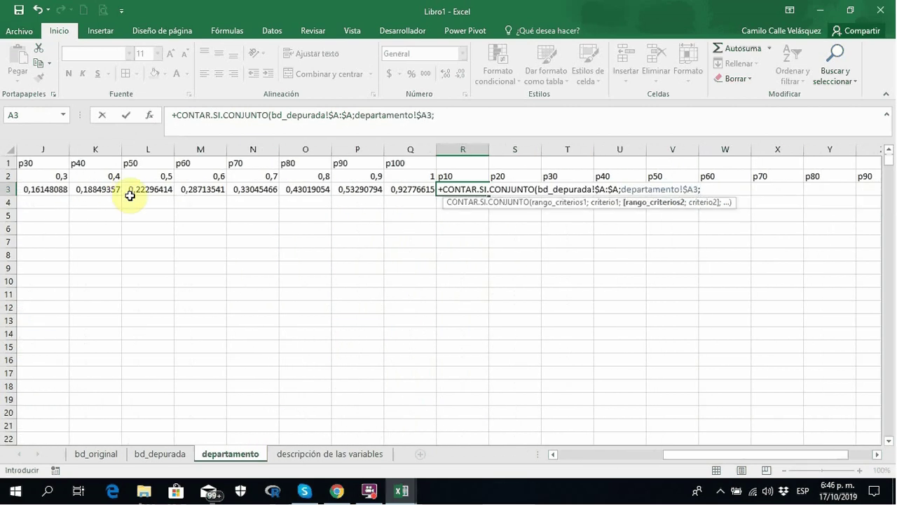
Add bd_depurada!$C:$C as the second criteria range with the criterion ">="&departamento!G3.
{"action": "left_click", "coordinate": [165, 455]}
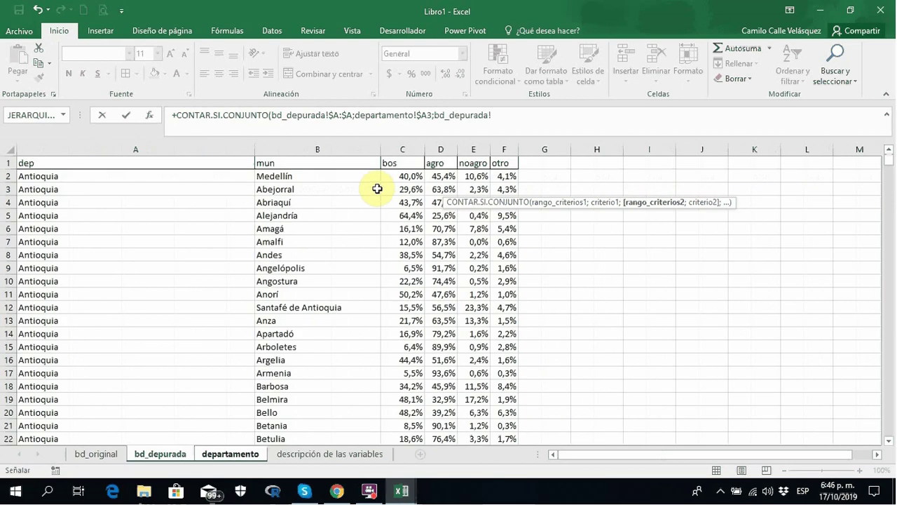
{"action": "left_click", "coordinate": [401, 150]}
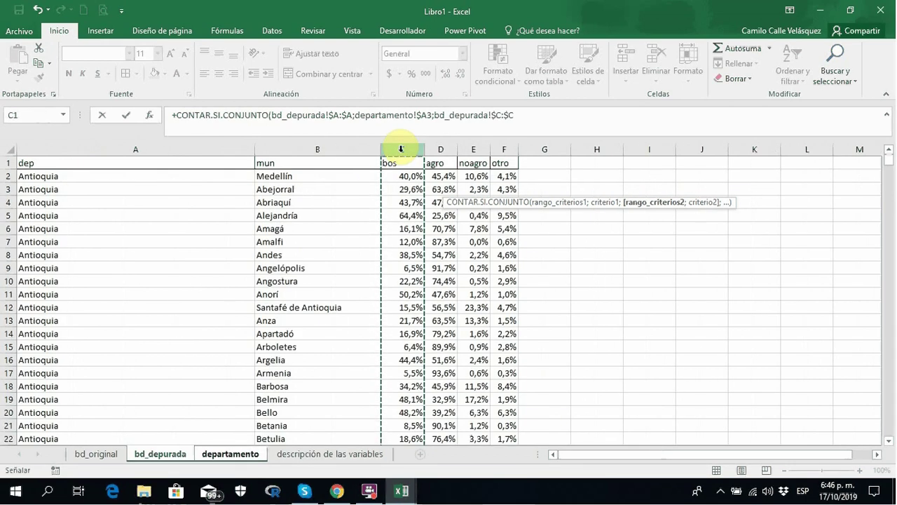
{"action": "type", "text": ";\">=\"&"}
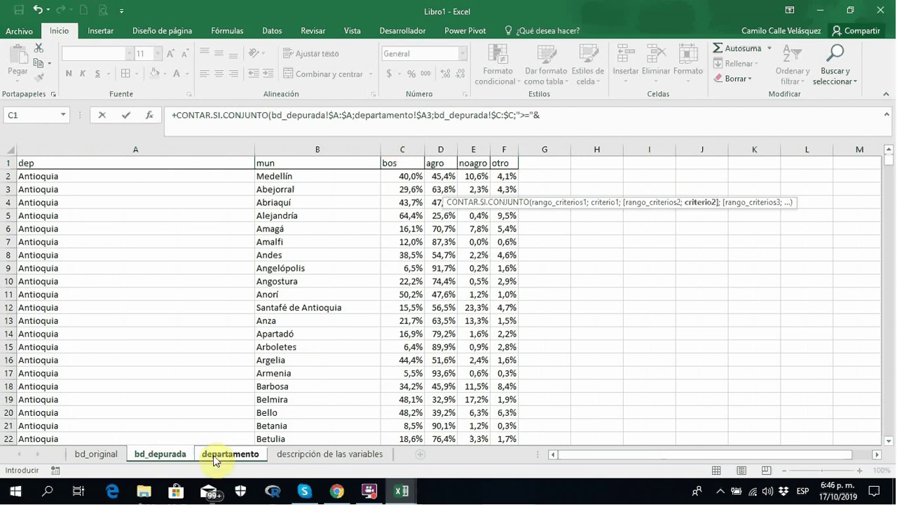
{"action": "left_click", "coordinate": [249, 455]}
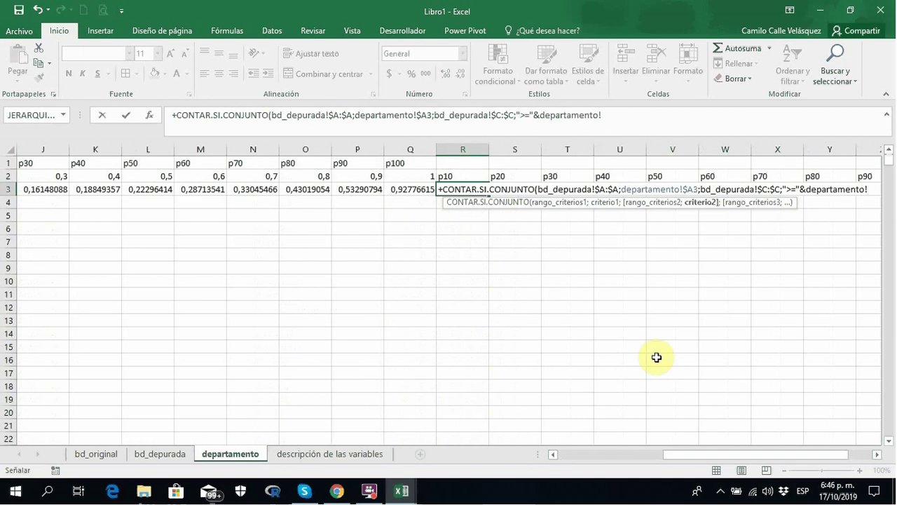
{"action": "left_click_drag", "start_coordinate": [688, 454], "coordinate": [586, 456]}
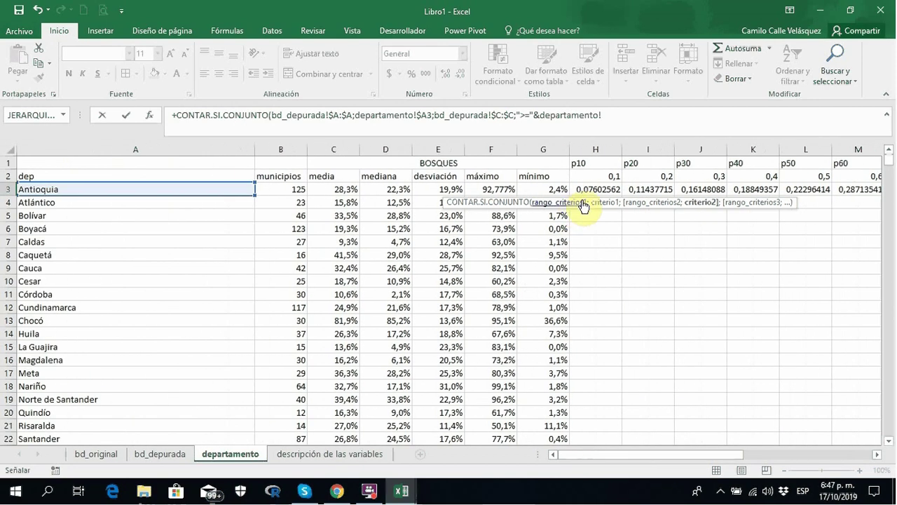
{"action": "left_click", "coordinate": [552, 190]}
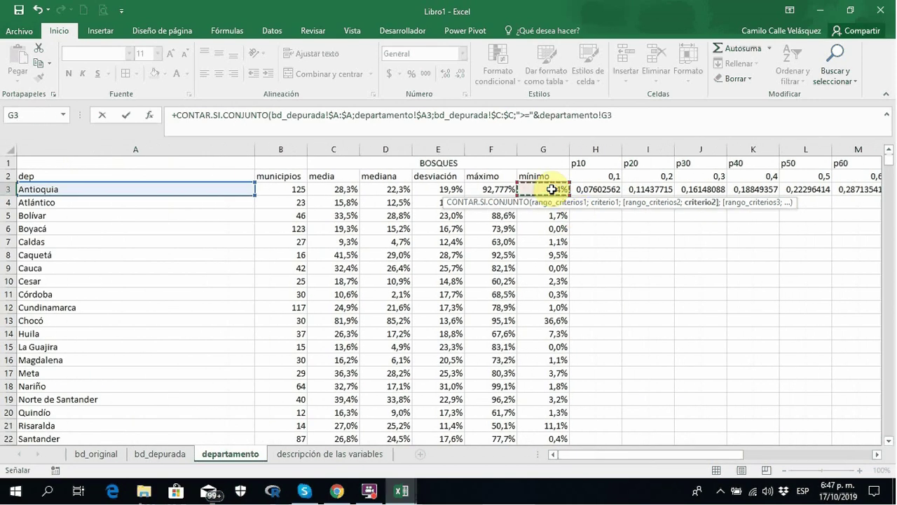
{"action": "type", "text": ";"}
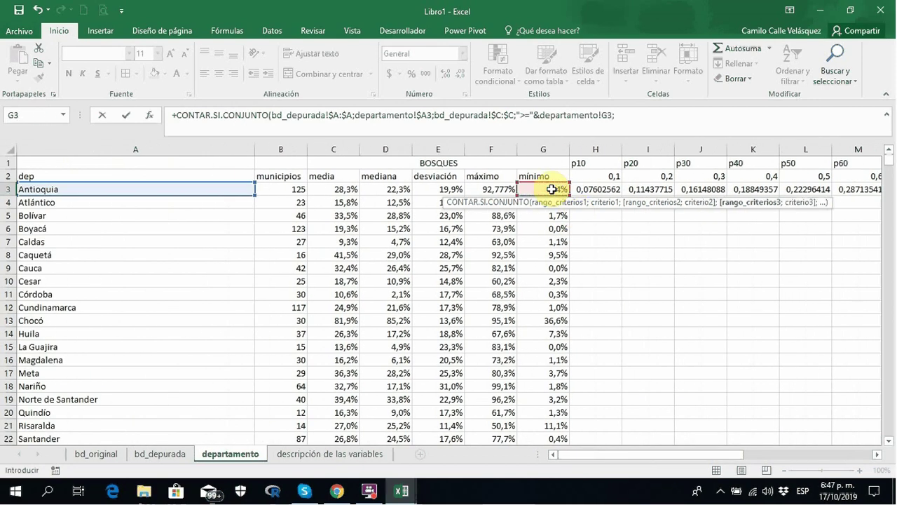
Add bd_depurada!$C:$C as the third criteria range with the criterion "<"&departamento!H3 and complete the formula in R3.
{"action": "left_click", "coordinate": [175, 455]}
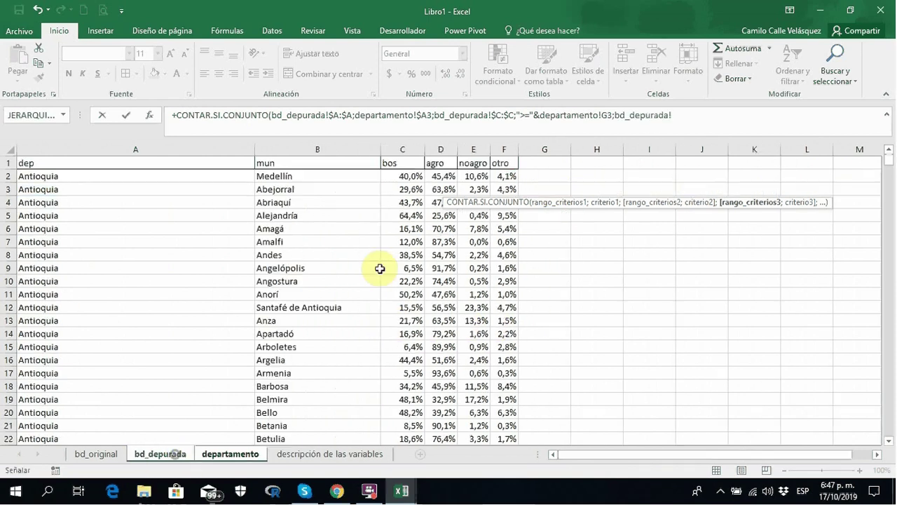
{"action": "left_click", "coordinate": [401, 149]}
{"action": "key", "text": "F4"}
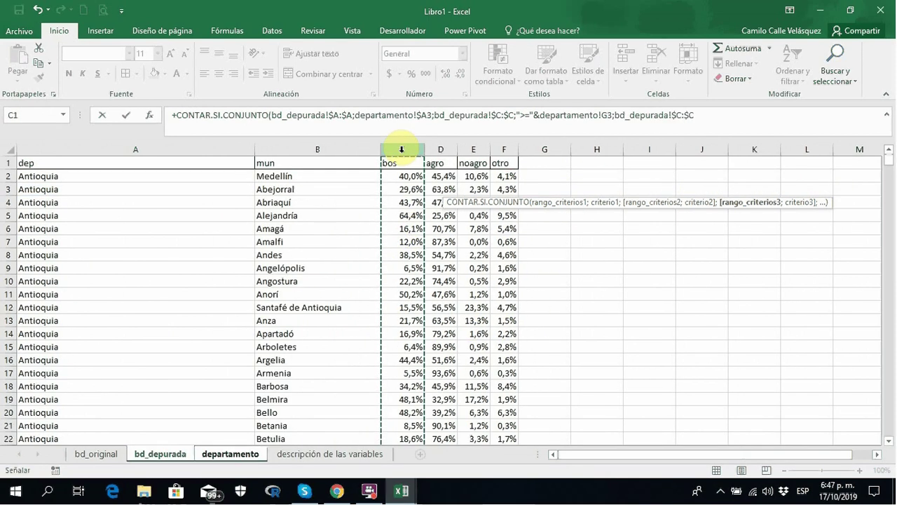
{"action": "type", "text": ";\"<"}
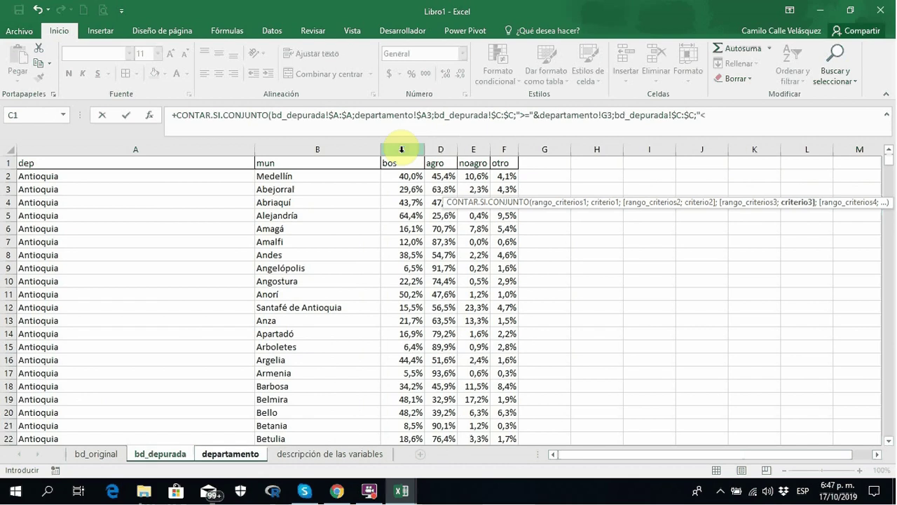
{"action": "type", "text": "\"&"}
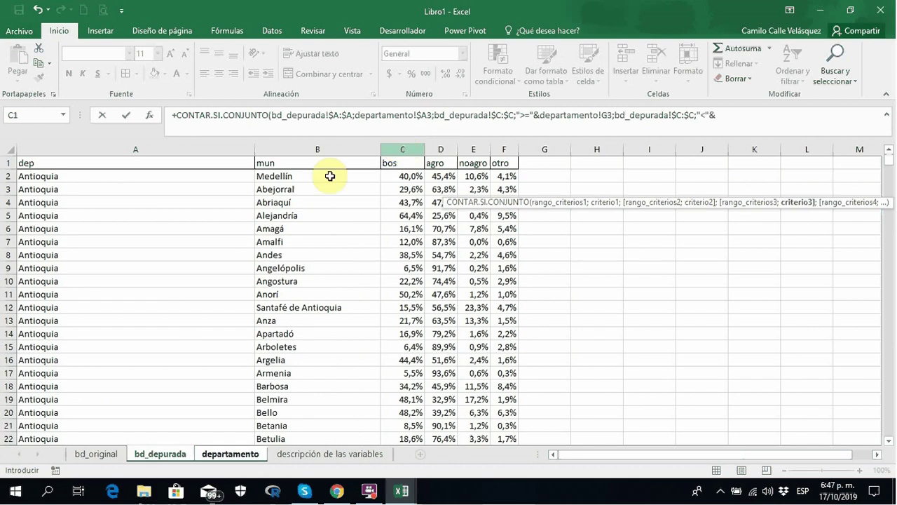
{"action": "left_click", "coordinate": [218, 456]}
{"action": "left_click", "coordinate": [601, 189]}
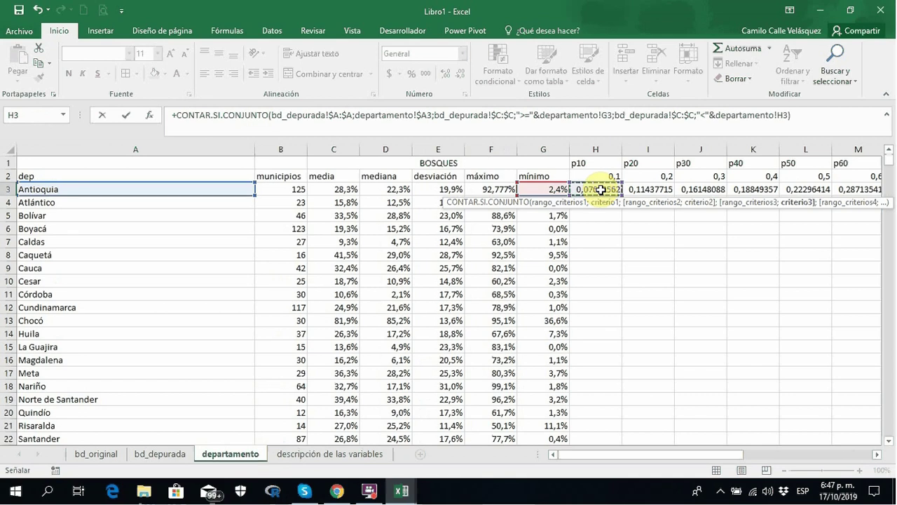
{"action": "key", "text": "ctrl+Return"}
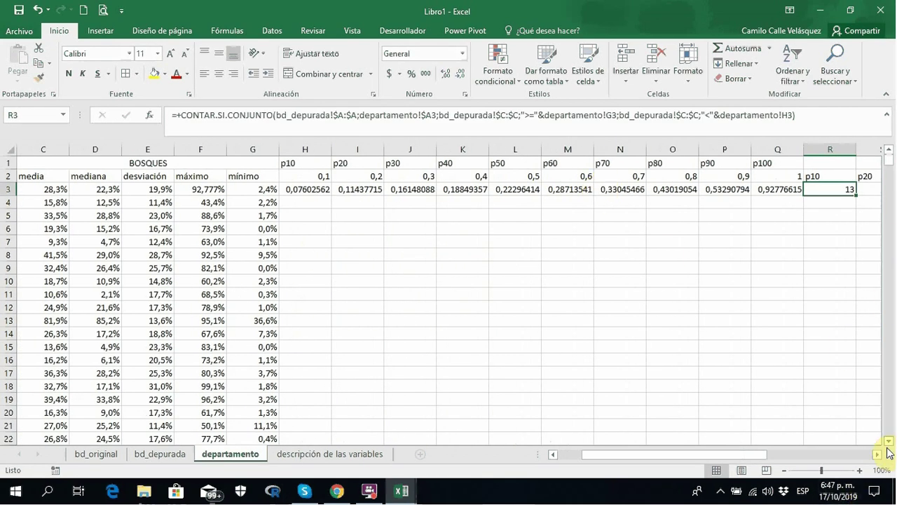
Format the forest percentile values in H3:Q3 as percentages with one decimal place.
{"action": "left_click", "coordinate": [877, 454]}
{"action": "left_click", "coordinate": [877, 455]}
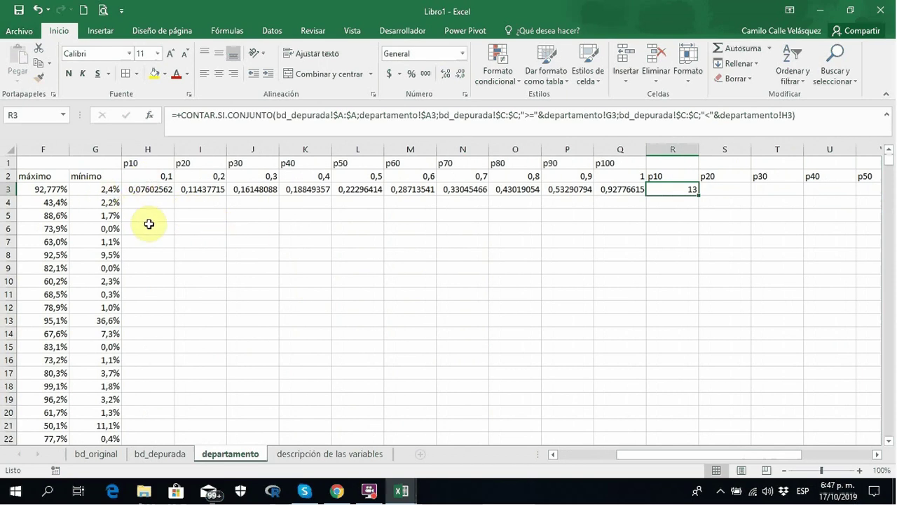
{"action": "left_click", "coordinate": [157, 192]}
{"action": "left_click_drag", "start_coordinate": [159, 193], "coordinate": [612, 186]}
{"action": "left_click", "coordinate": [411, 73]}
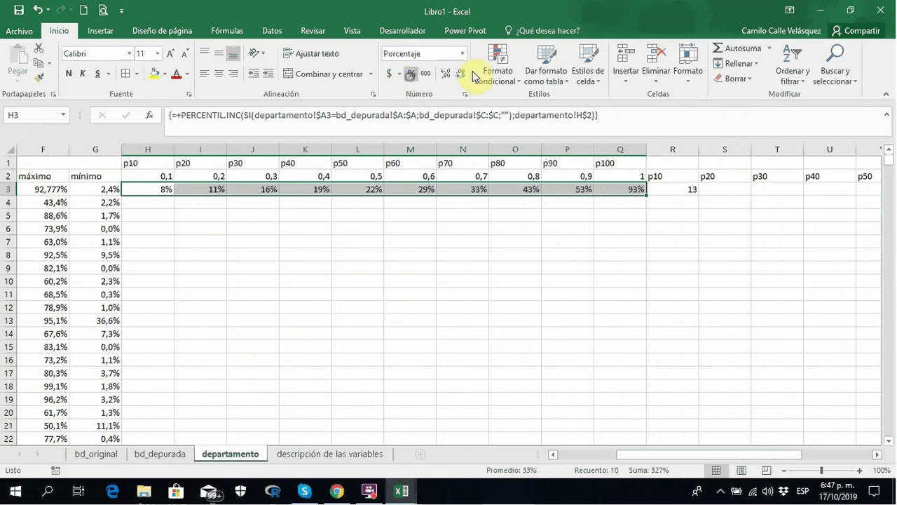
{"action": "left_click", "coordinate": [446, 74]}
Fill the count formula from R3 across row 3 through the p100 column, AA3.
{"action": "left_click", "coordinate": [683, 190]}
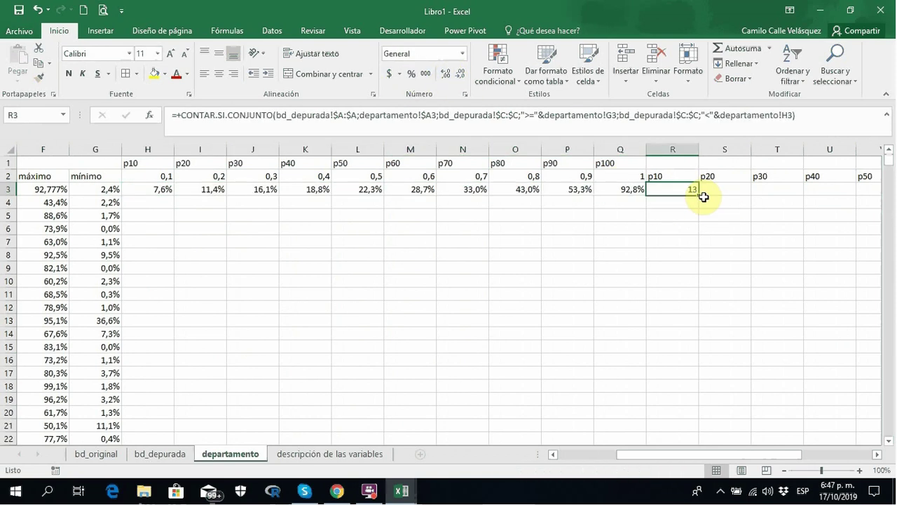
{"action": "left_click_drag", "start_coordinate": [701, 195], "coordinate": [749, 193]}
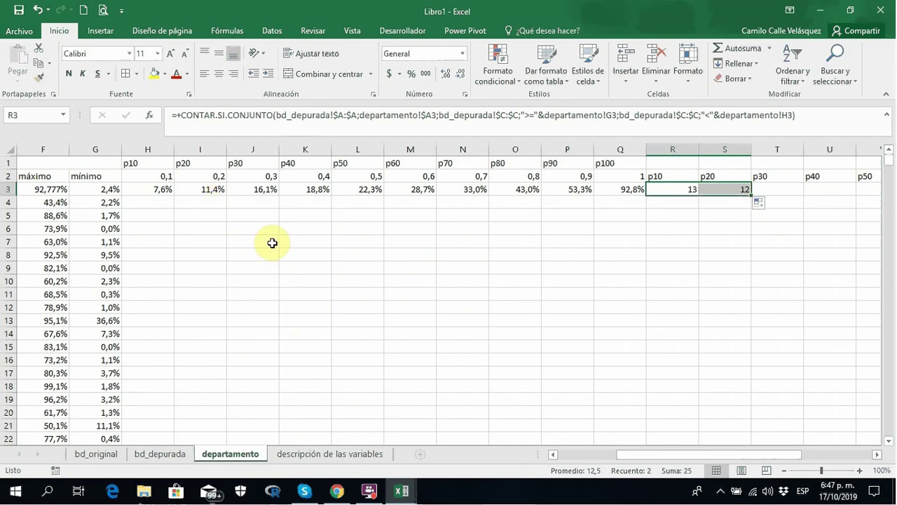
{"action": "left_click", "coordinate": [158, 188]}
{"action": "left_click", "coordinate": [210, 189]}
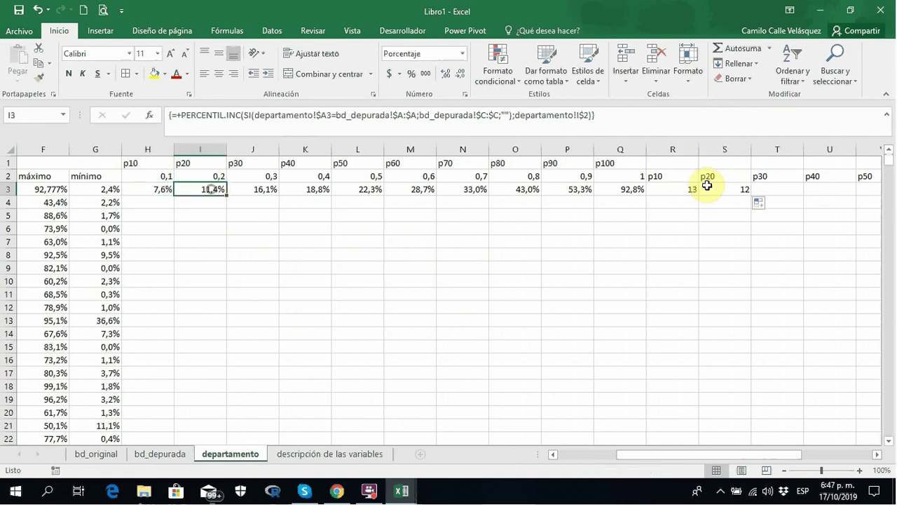
{"action": "left_click", "coordinate": [739, 189]}
{"action": "left_click_drag", "start_coordinate": [750, 195], "coordinate": [809, 194]}
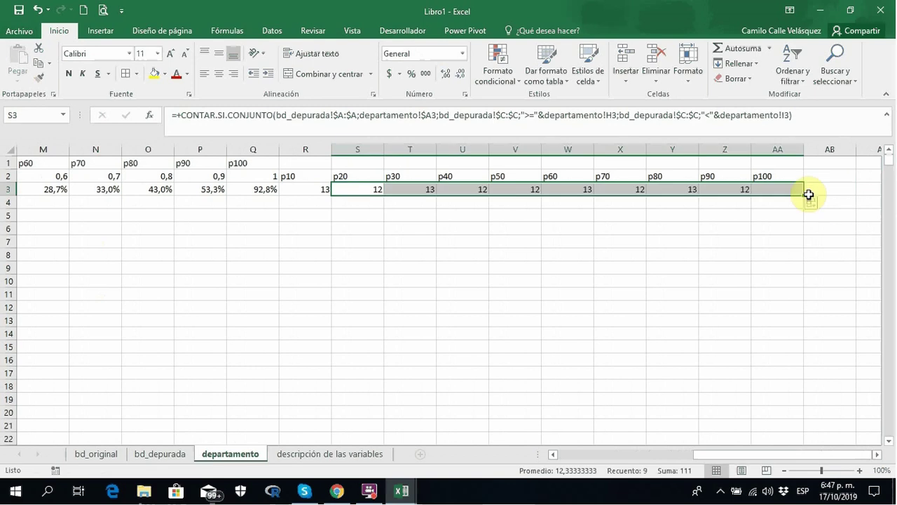
Enter a SUMA formula in AB3 that totals the counts in R3:AA3.
{"action": "left_click", "coordinate": [820, 191]}
{"action": "type", "text": "+suma("}
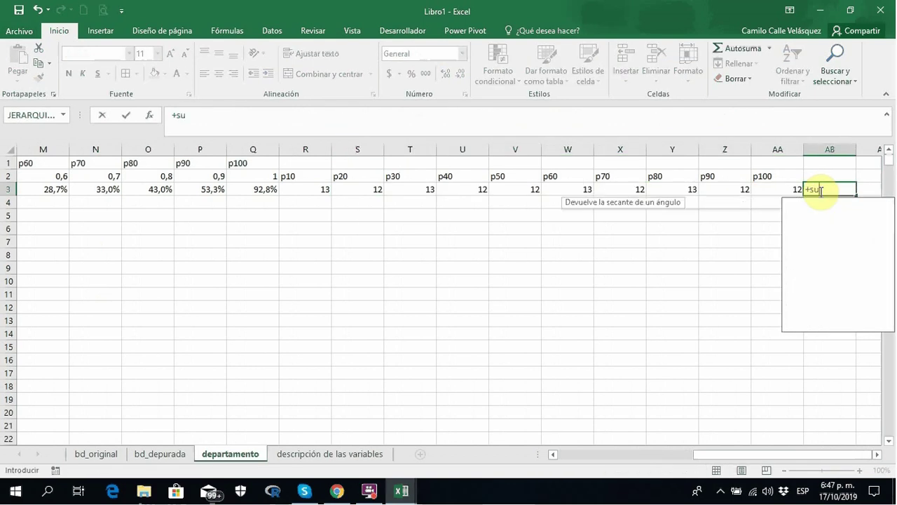
{"action": "key", "text": "Left"}
{"action": "key", "text": "shift+Left"}
{"action": "key", "text": "shift+Left"}
{"action": "key", "text": "shift+Left"}
{"action": "key", "text": "shift+Left"}
{"action": "key", "text": "shift+Left"}
{"action": "key", "text": "shift+Left"}
{"action": "key", "text": "shift+Left"}
{"action": "key", "text": "shift+Left"}
{"action": "key", "text": "shift+Left"}
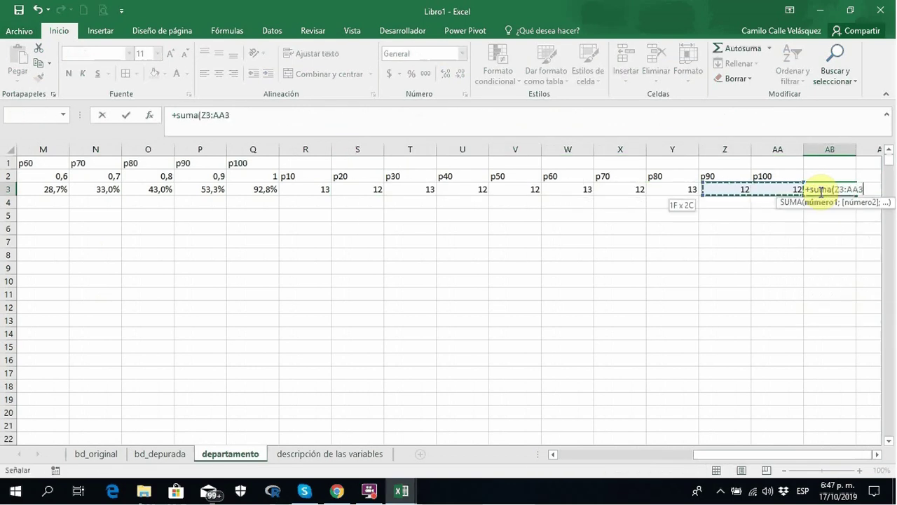
{"action": "key", "text": "Return"}
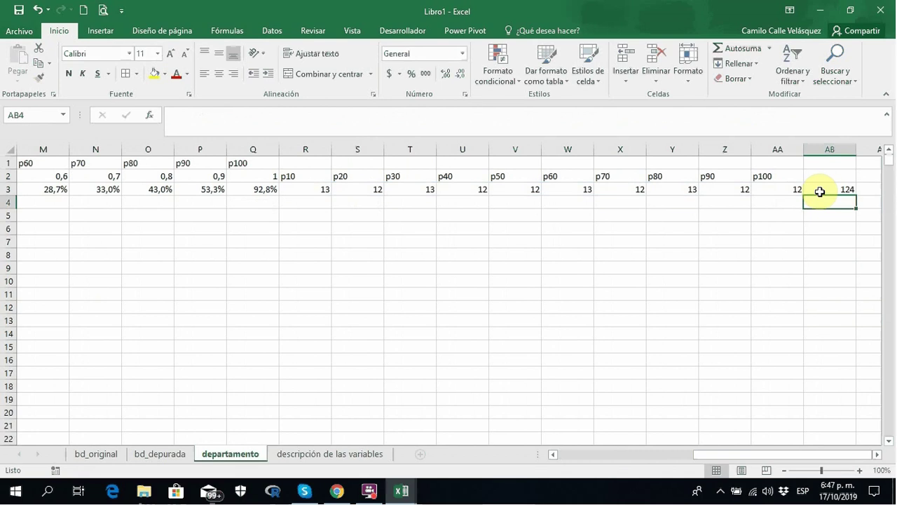
Change the upper-limit operator in the p100 count formula in AA3 from "<" to "<=".
{"action": "left_click", "coordinate": [807, 190]}
{"action": "left_click", "coordinate": [794, 190]}
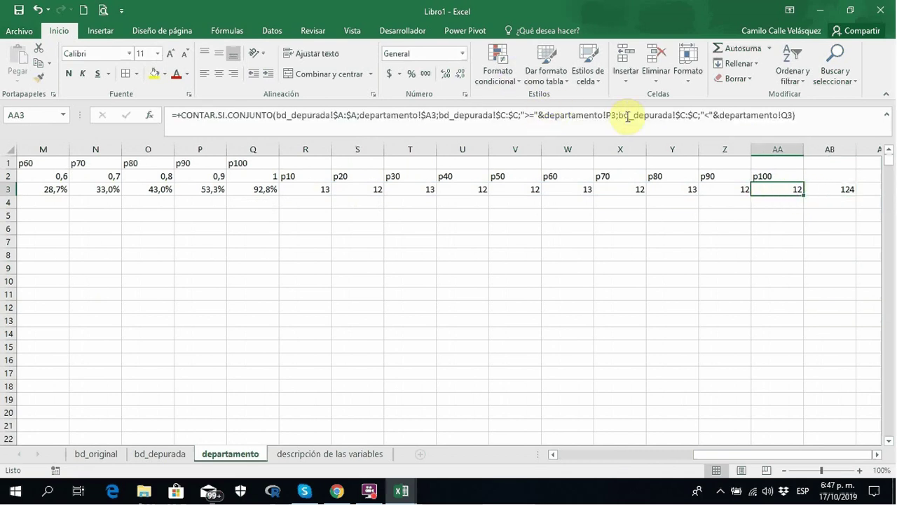
{"action": "left_click", "coordinate": [708, 114]}
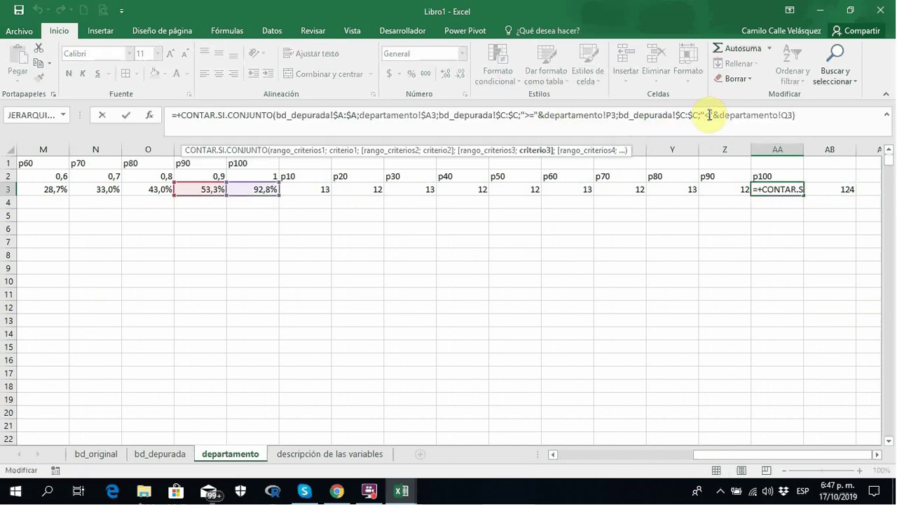
{"action": "type", "text": "="}
{"action": "key", "text": "Return"}
Delete the check sum from AB3.
{"action": "key", "text": "Up"}
{"action": "key", "text": "Right"}
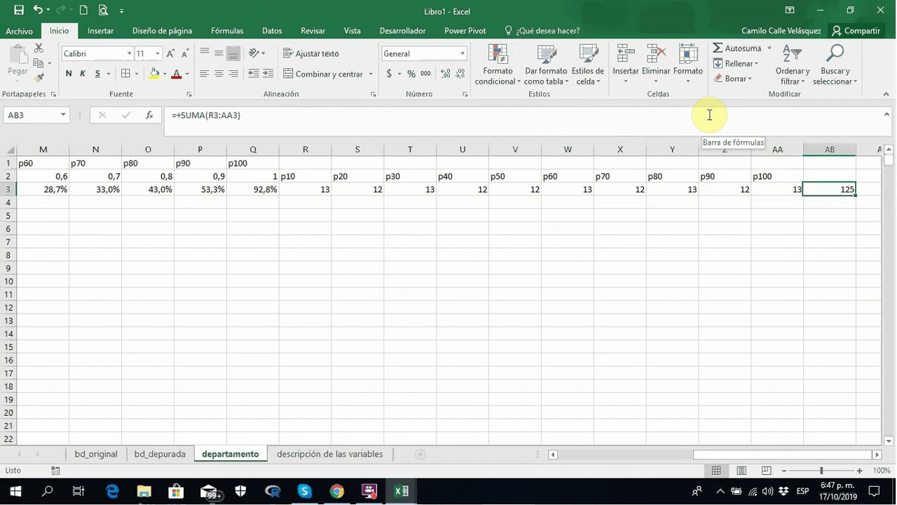
{"action": "key", "text": "Delete"}
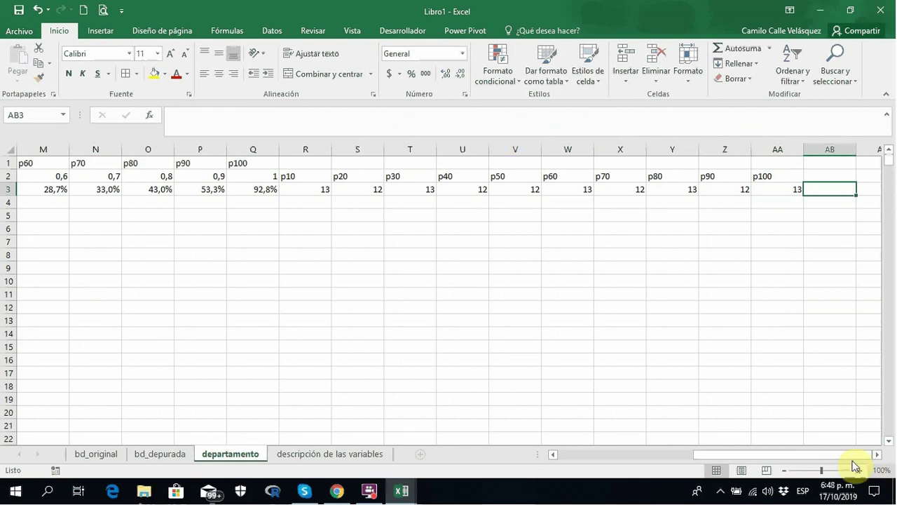
Fill the percentile and count formulas in H3:AA3 down for all the departments.
{"action": "left_click_drag", "start_coordinate": [821, 453], "coordinate": [561, 451]}
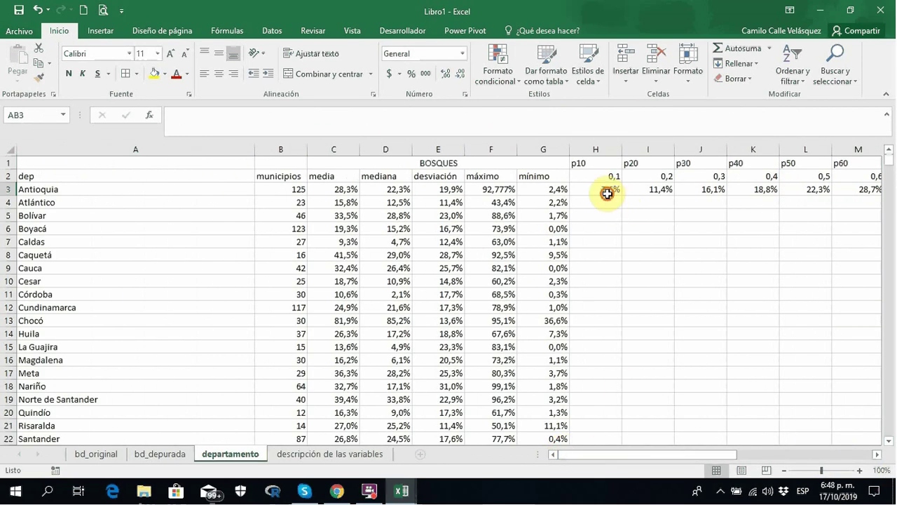
{"action": "left_click_drag", "start_coordinate": [608, 192], "coordinate": [607, 198]}
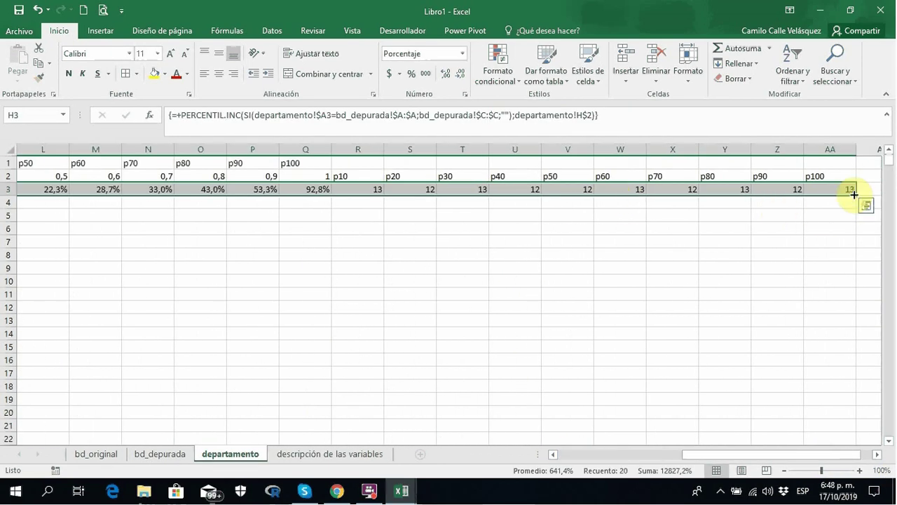
{"action": "double_click", "coordinate": [853, 195]}
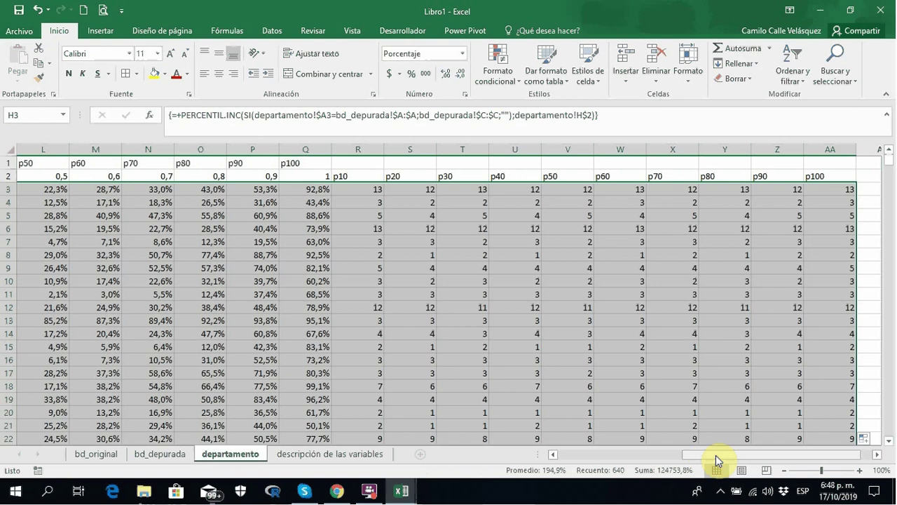
{"action": "left_click_drag", "start_coordinate": [716, 455], "coordinate": [812, 457]}
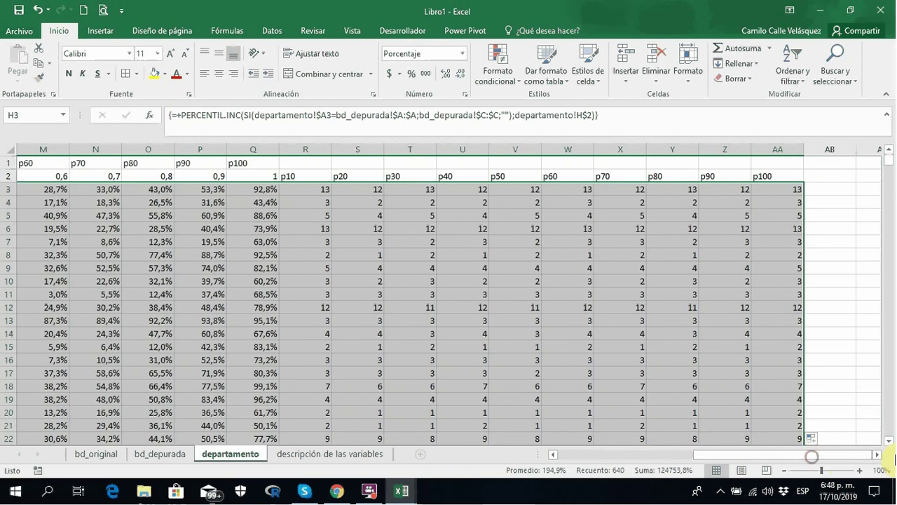
{"action": "left_click", "coordinate": [877, 455]}
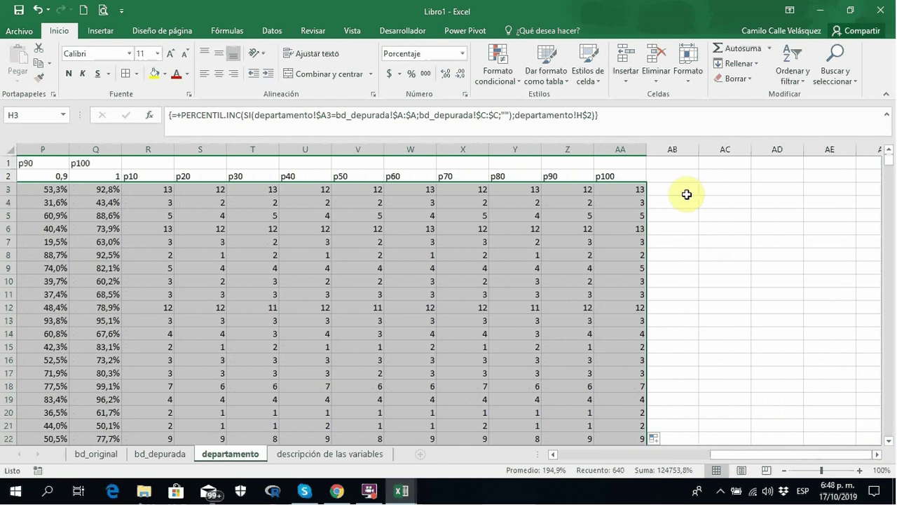
Insert a line sparkline in AB3 based on the count data in R3:AA3.
{"action": "left_click", "coordinate": [669, 187]}
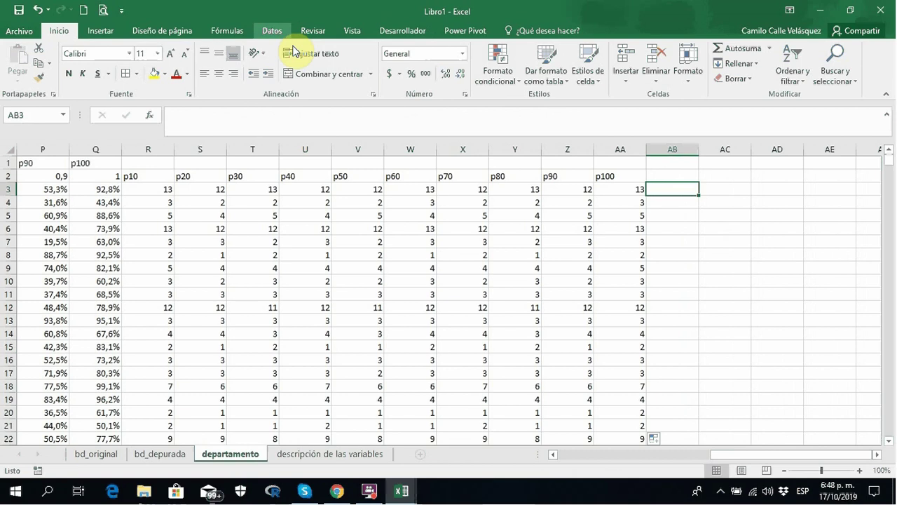
{"action": "left_click", "coordinate": [113, 38]}
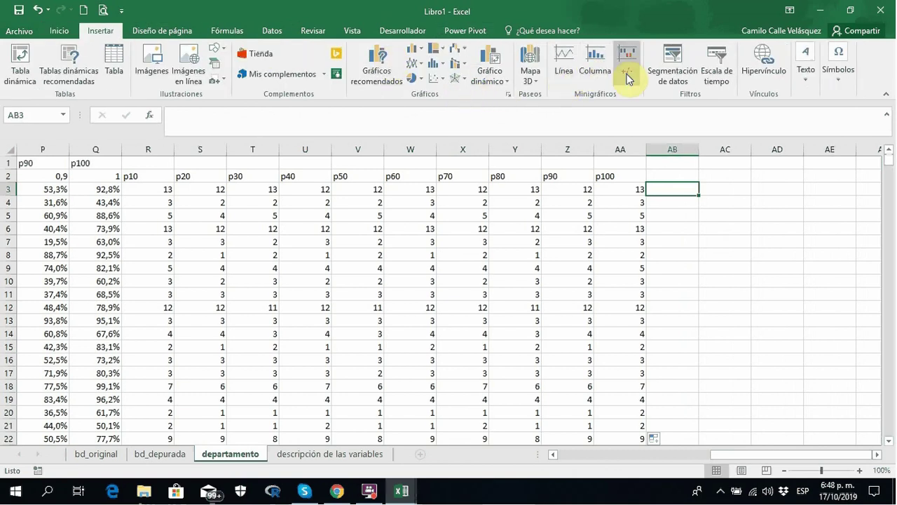
{"action": "left_click", "coordinate": [565, 67]}
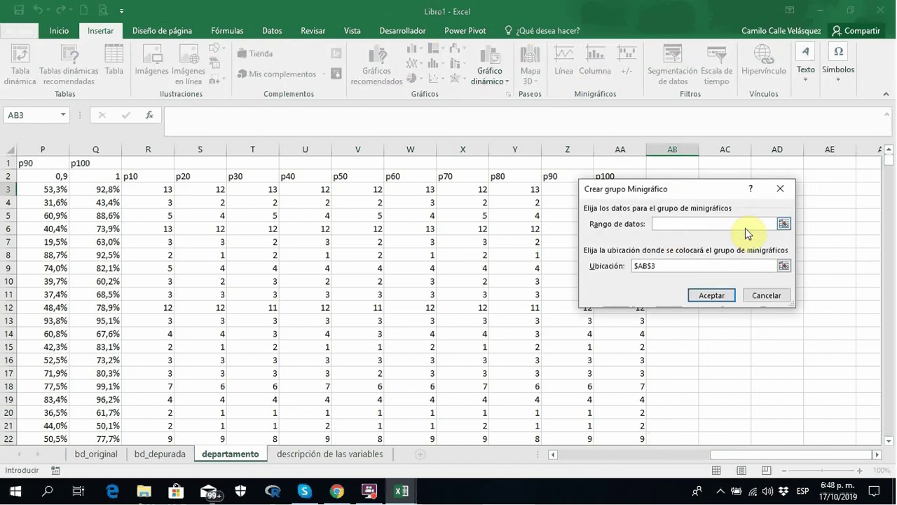
{"action": "left_click", "coordinate": [783, 228]}
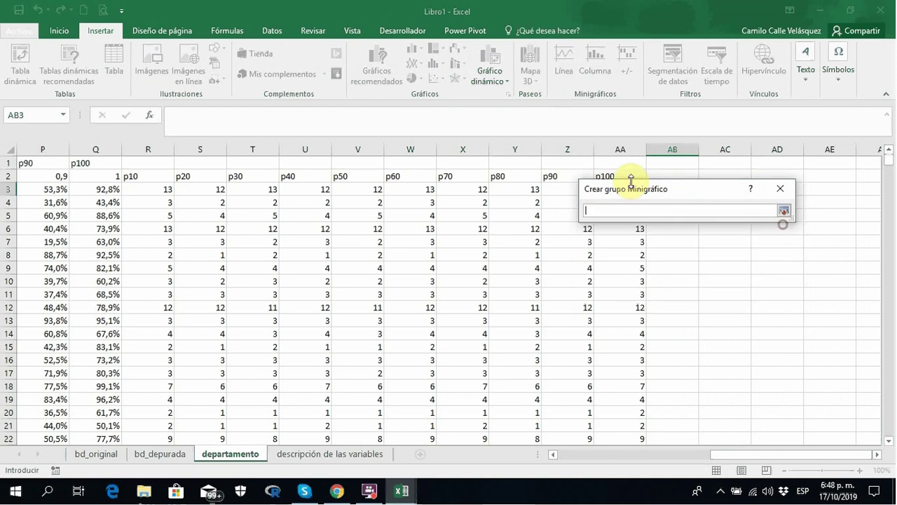
{"action": "left_click_drag", "start_coordinate": [623, 190], "coordinate": [147, 189]}
{"action": "left_click", "coordinate": [860, 258]}
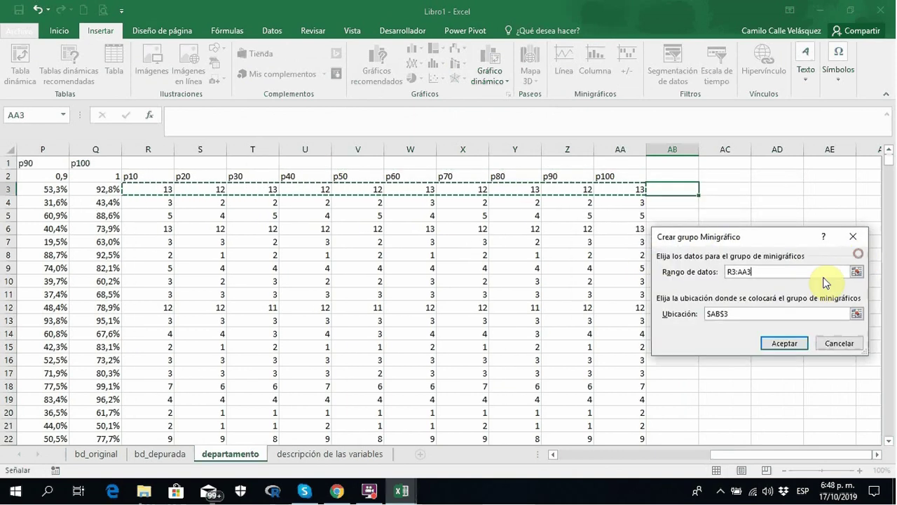
{"action": "left_click", "coordinate": [783, 345]}
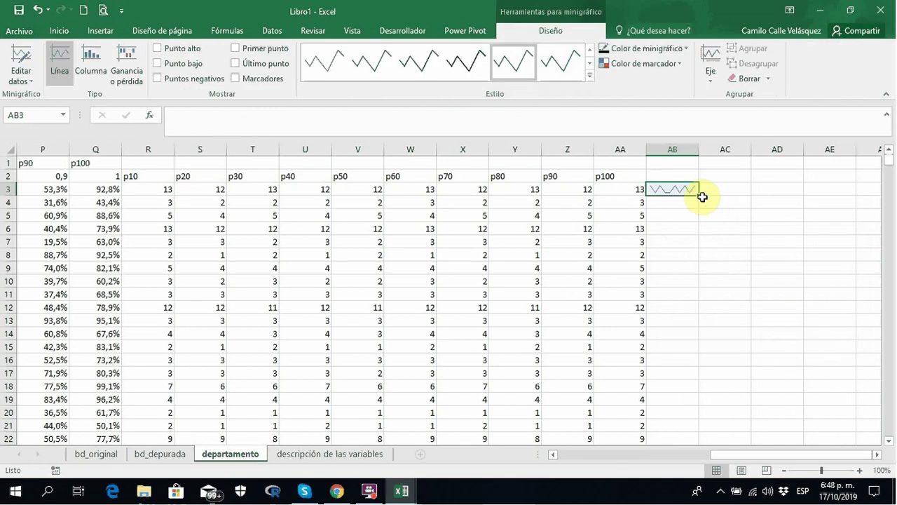
Fill the AB3 sparkline down to AB34 for all departments and widen column AB.
{"action": "left_click_drag", "start_coordinate": [699, 195], "coordinate": [683, 401]}
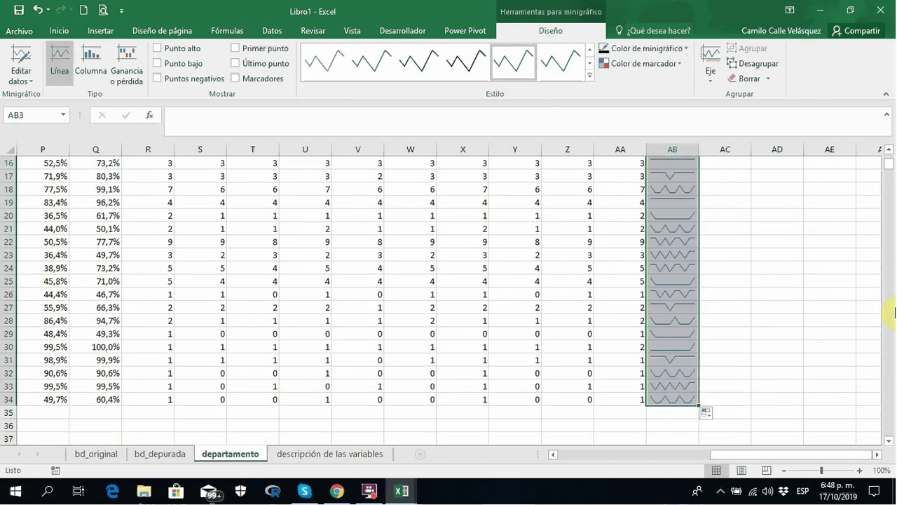
{"action": "left_click_drag", "start_coordinate": [888, 168], "coordinate": [887, 161]}
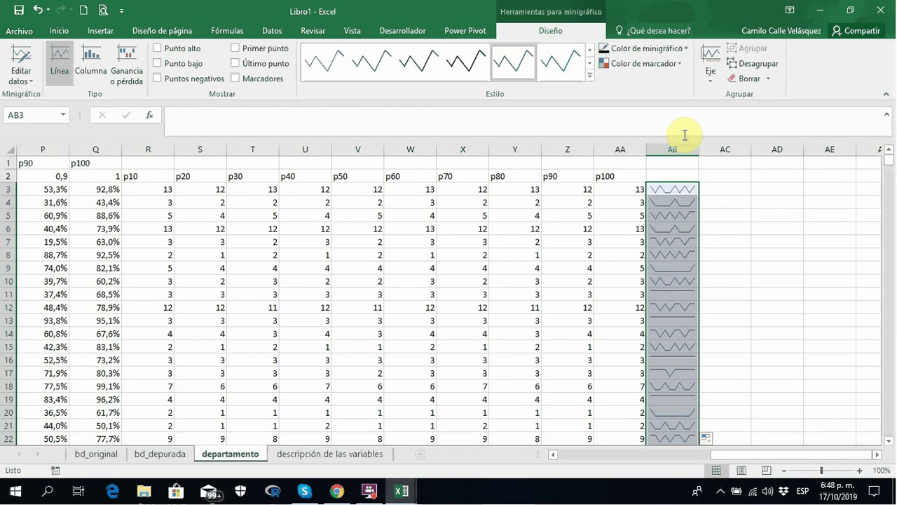
{"action": "left_click_drag", "start_coordinate": [697, 147], "coordinate": [756, 149]}
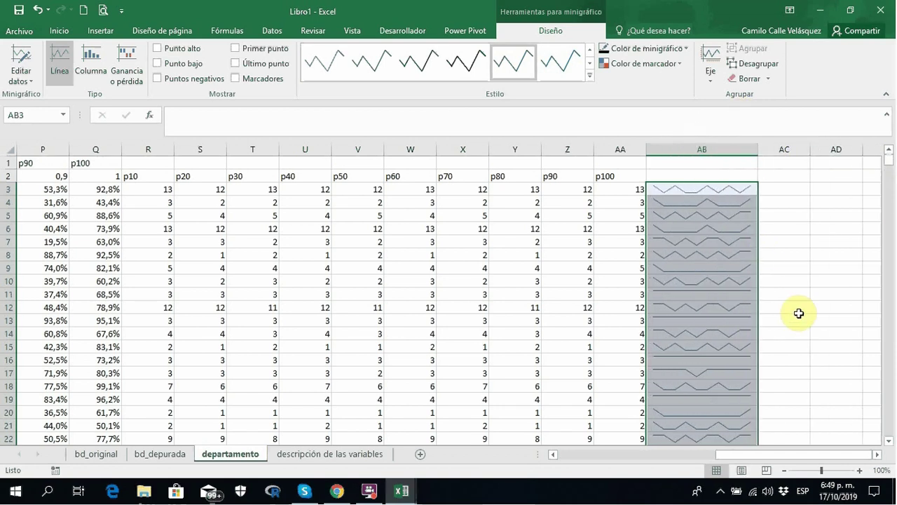
{"action": "left_click_drag", "start_coordinate": [784, 455], "coordinate": [572, 483]}
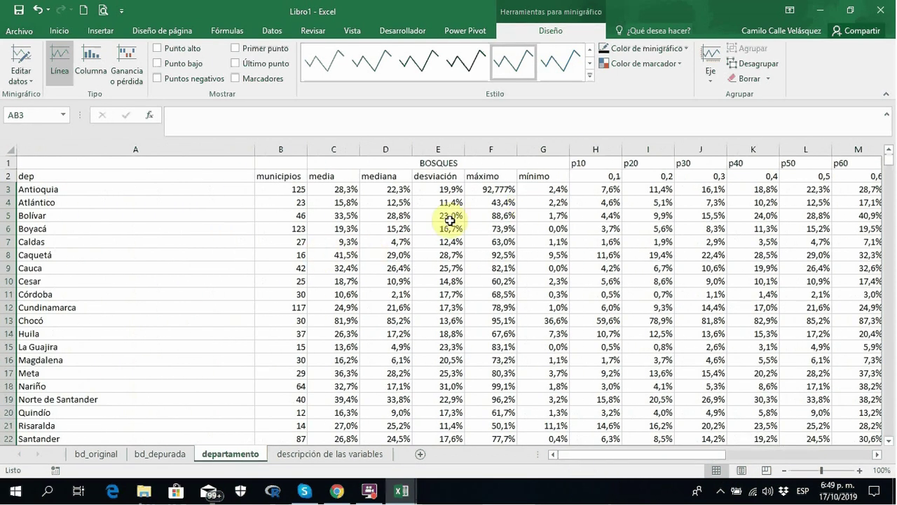
{"action": "left_click", "coordinate": [229, 254]}
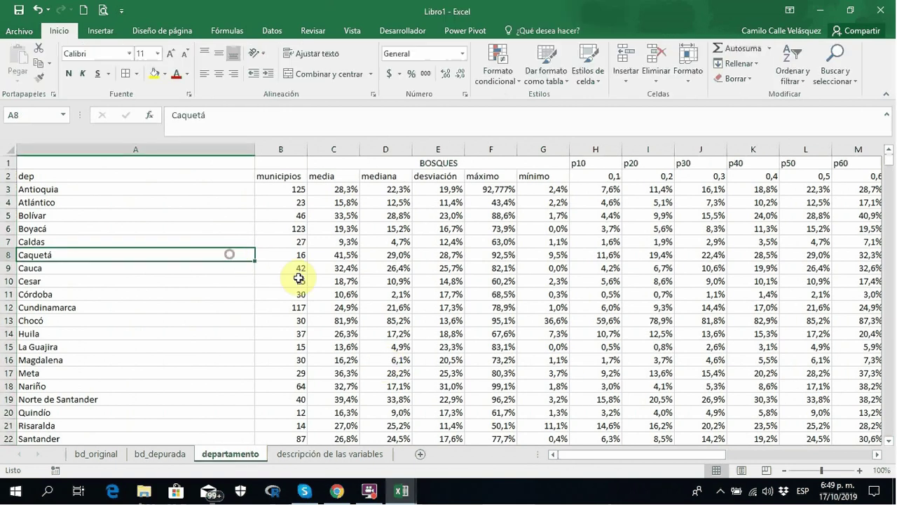
{"action": "left_click", "coordinate": [276, 243]}
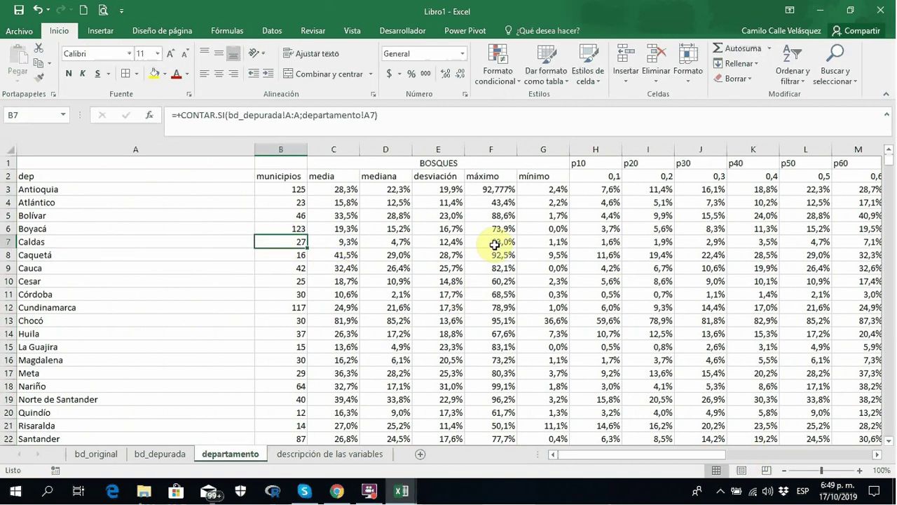
{"action": "left_click", "coordinate": [335, 190]}
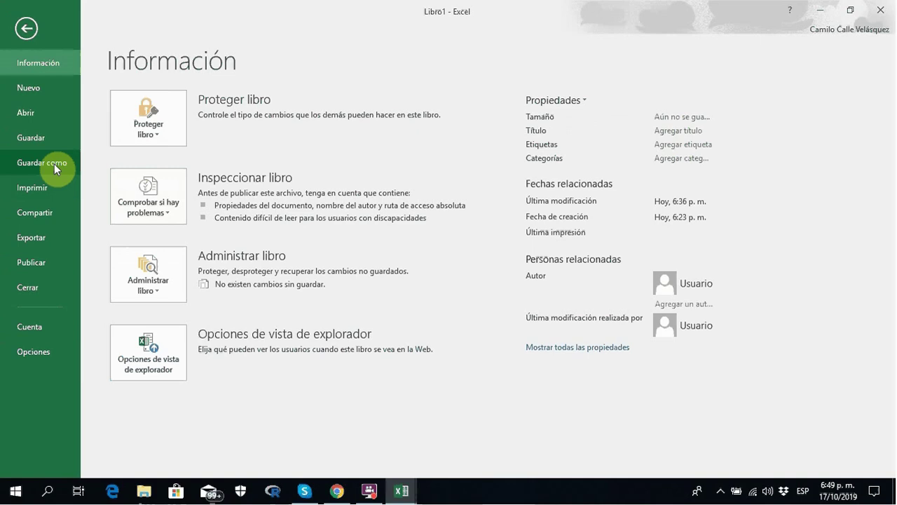
Save the workbook as "censo agropecuario" in the CANAL folder inside Documents.
{"action": "left_click", "coordinate": [54, 163]}
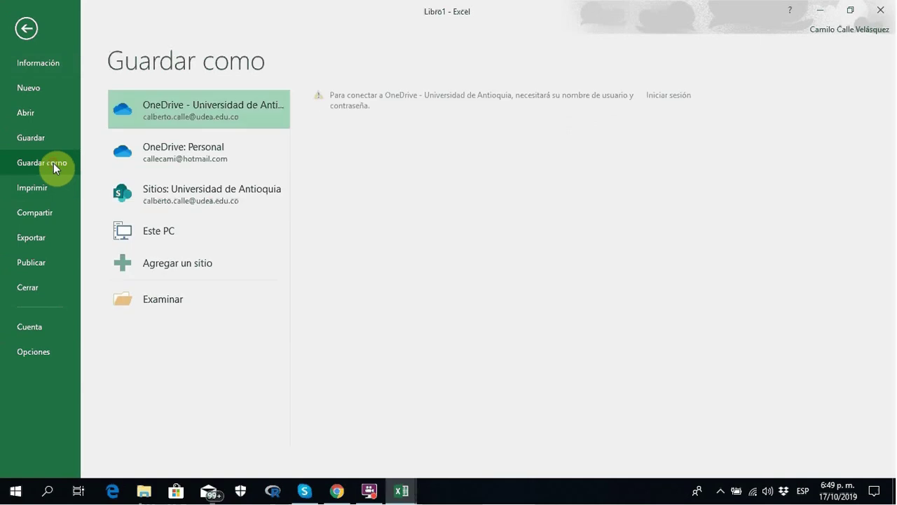
{"action": "left_click", "coordinate": [208, 300]}
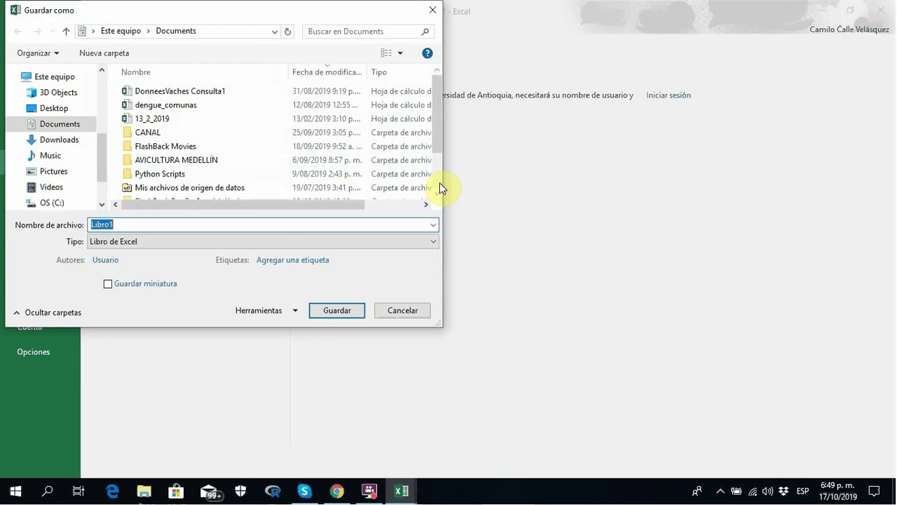
{"action": "left_click", "coordinate": [147, 133]}
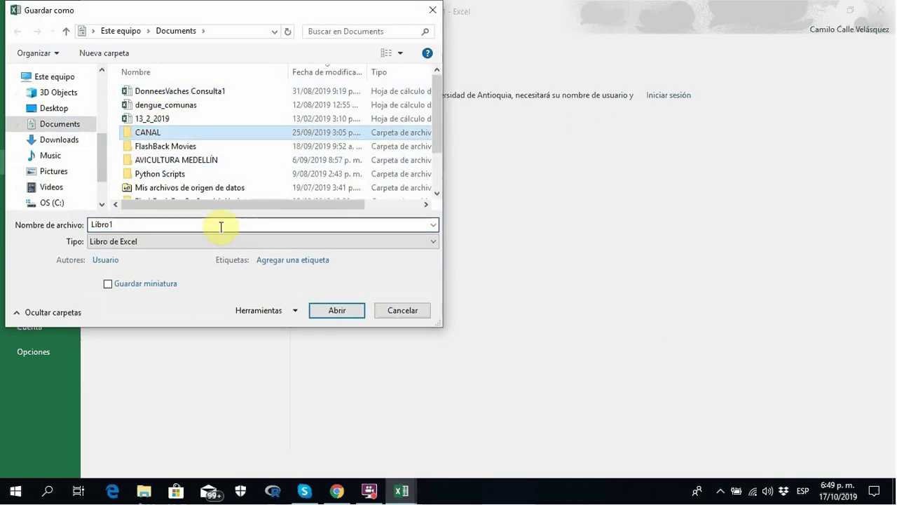
{"action": "double_click", "coordinate": [148, 134]}
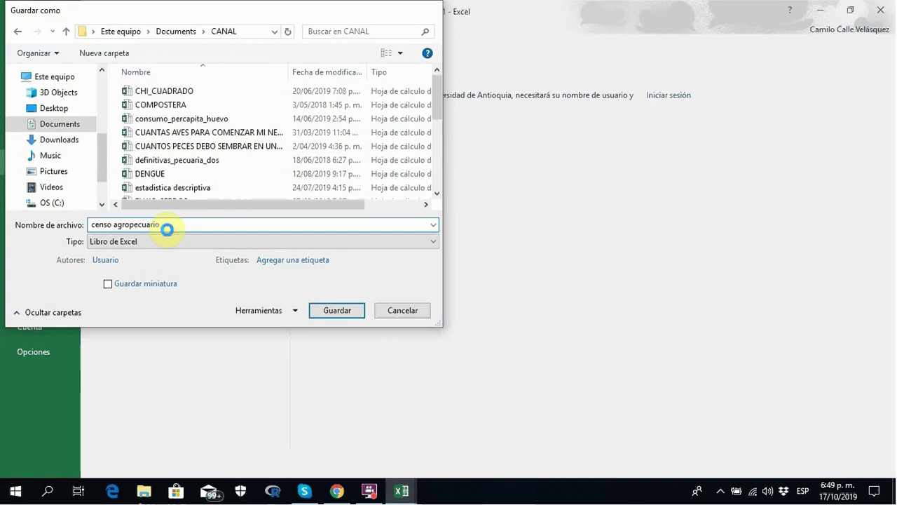
{"action": "key", "text": "Return"}
{"action": "left_click", "coordinate": [273, 228]}
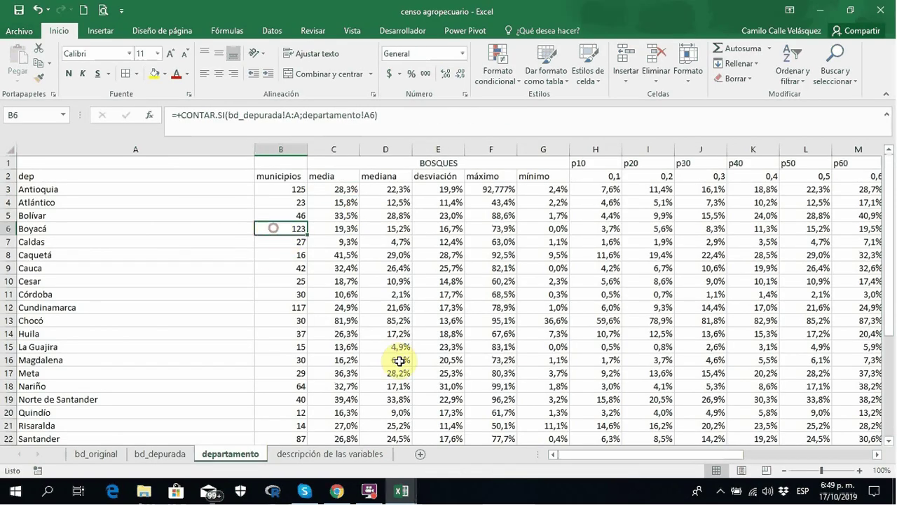
Copy the whole data table A1:F1123, headers included, from the bd_depurada sheet.
{"action": "left_click", "coordinate": [166, 455]}
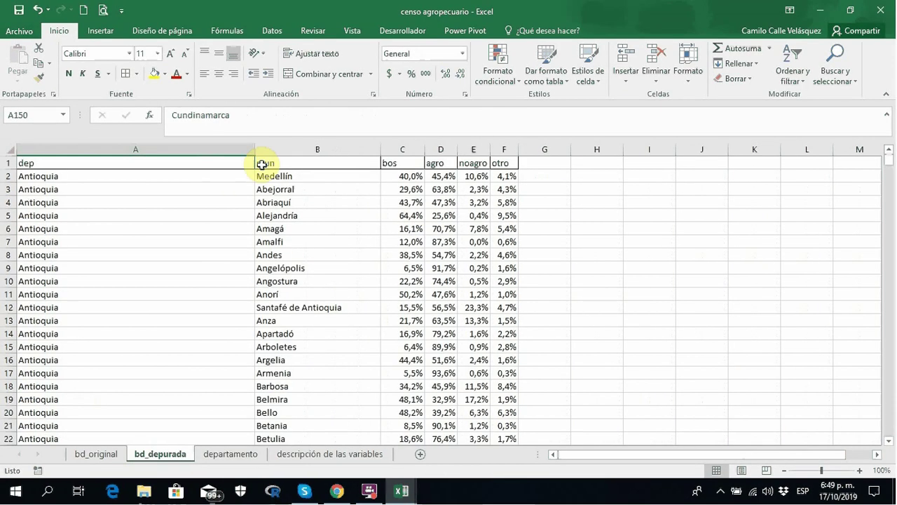
{"action": "left_click_drag", "start_coordinate": [236, 161], "coordinate": [509, 198]}
{"action": "key", "text": "ctrl+shift+Down"}
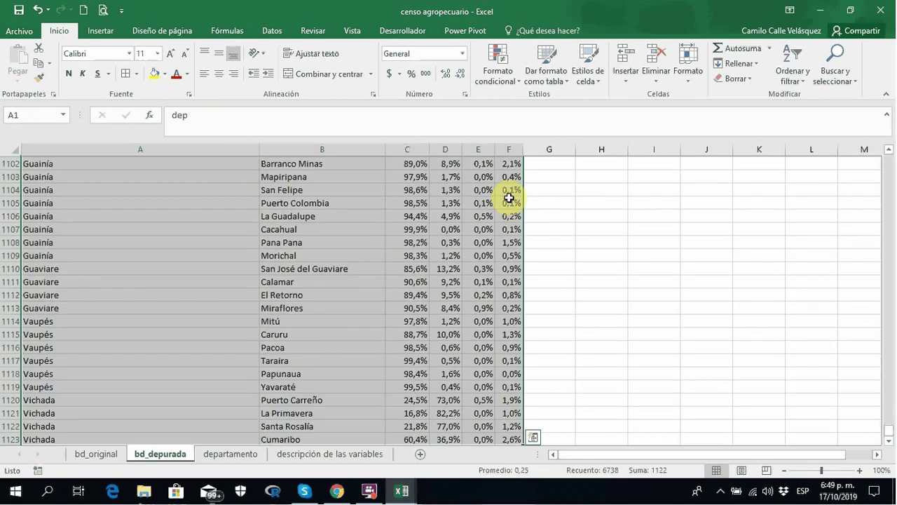
{"action": "key", "text": "ctrl+c"}
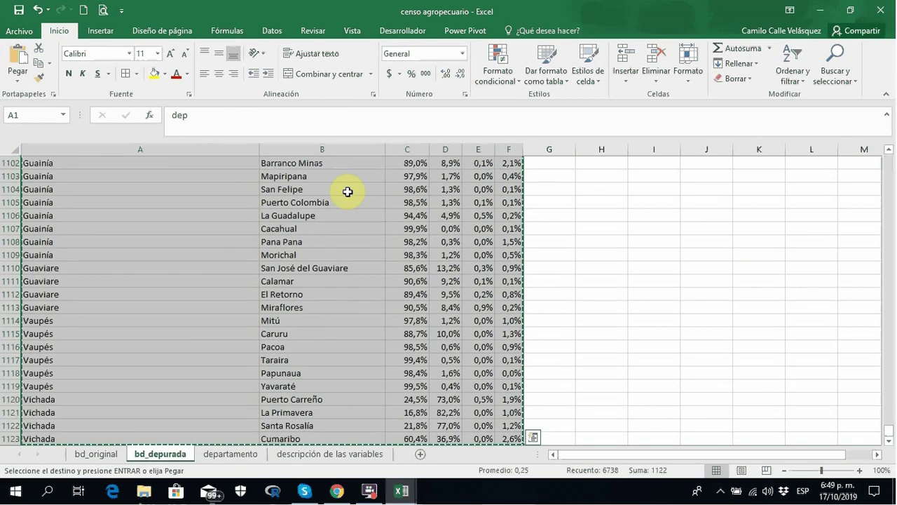
Paste the copied table as values into A1 of a new blank workbook and autofit column A.
{"action": "left_click", "coordinate": [82, 10]}
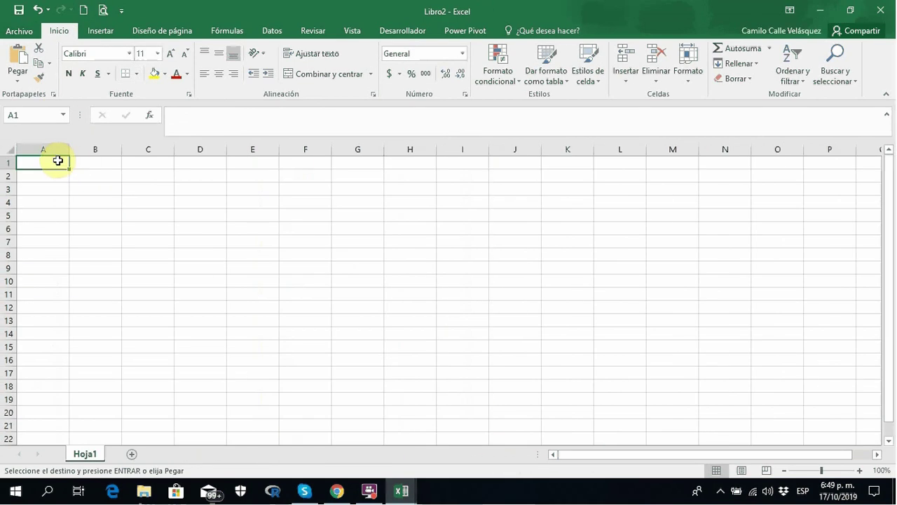
{"action": "right_click", "coordinate": [56, 161]}
{"action": "left_click", "coordinate": [101, 220]}
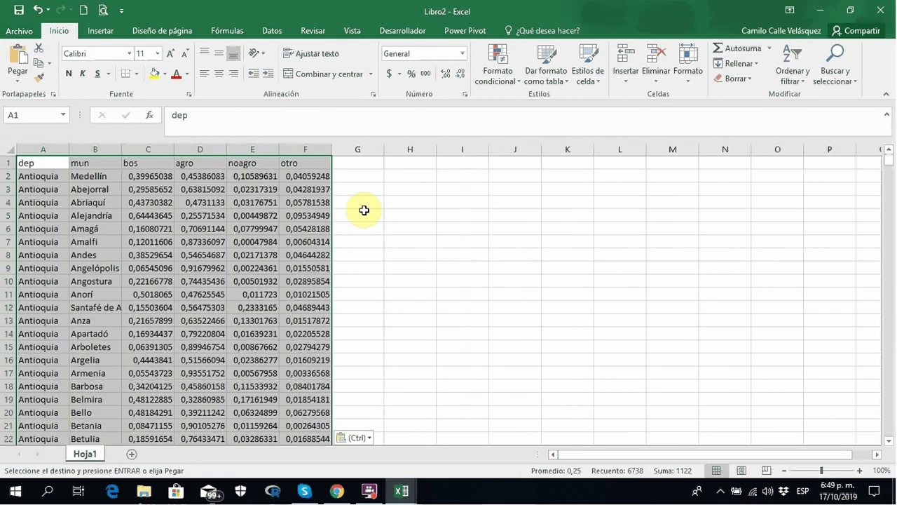
{"action": "double_click", "coordinate": [68, 150]}
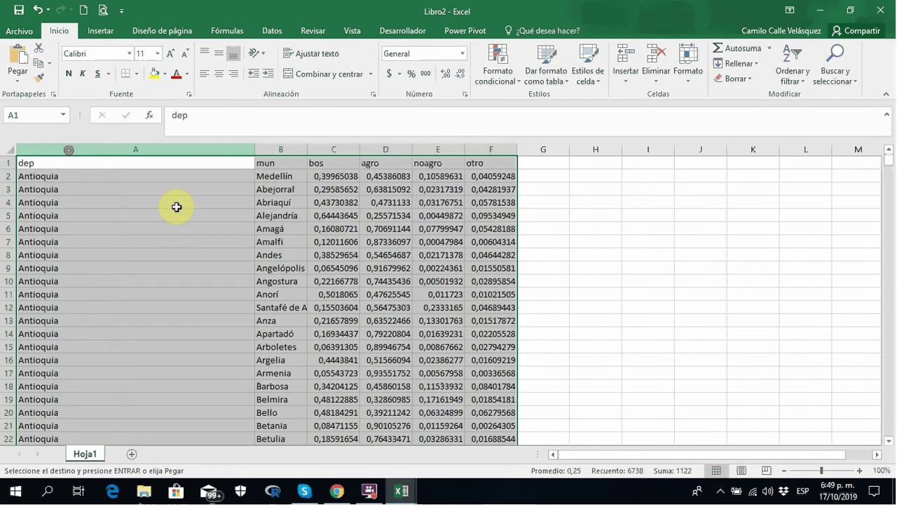
{"action": "left_click", "coordinate": [184, 272]}
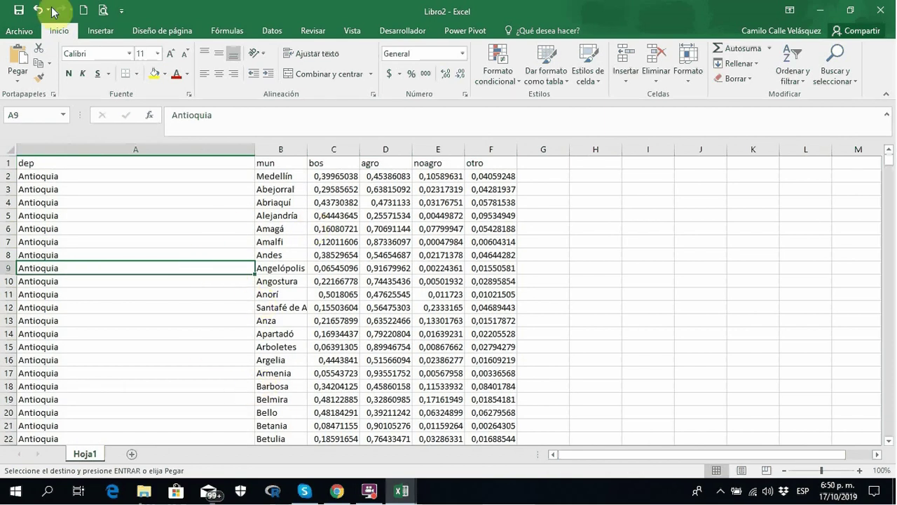
Save the new workbook in the CANAL folder as "bd_censo_Agro" in CSV (MS-DOS) format, accepting the loss of workbook features.
{"action": "left_click", "coordinate": [23, 31]}
{"action": "left_click", "coordinate": [56, 168]}
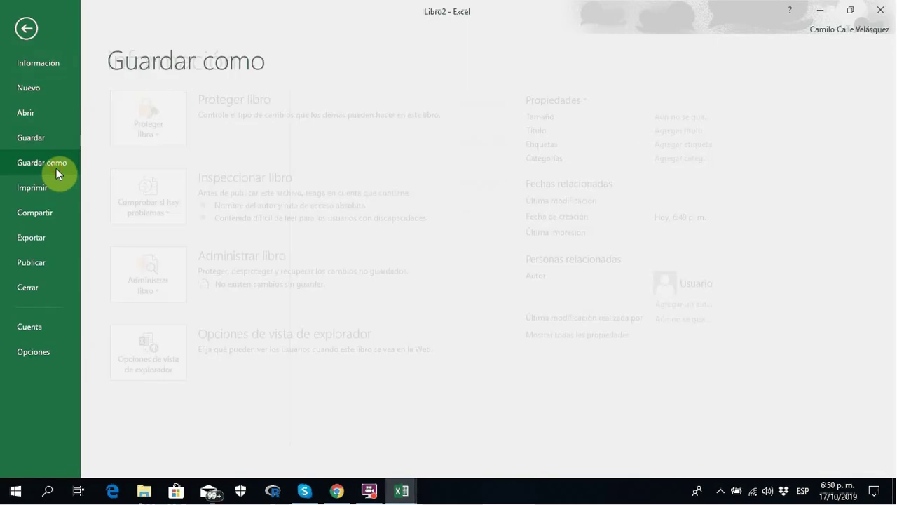
{"action": "left_click", "coordinate": [157, 300]}
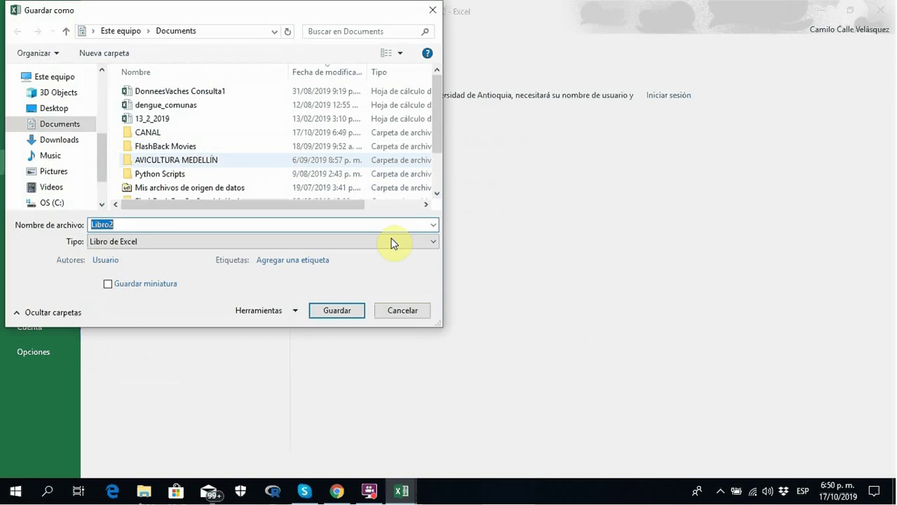
{"action": "left_click", "coordinate": [159, 133]}
{"action": "double_click", "coordinate": [160, 134]}
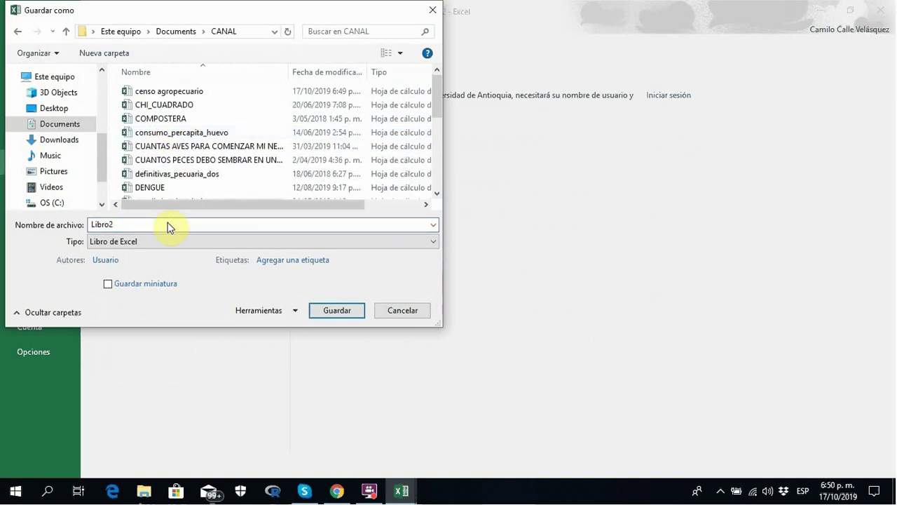
{"action": "double_click", "coordinate": [143, 225]}
{"action": "left_click", "coordinate": [152, 239]}
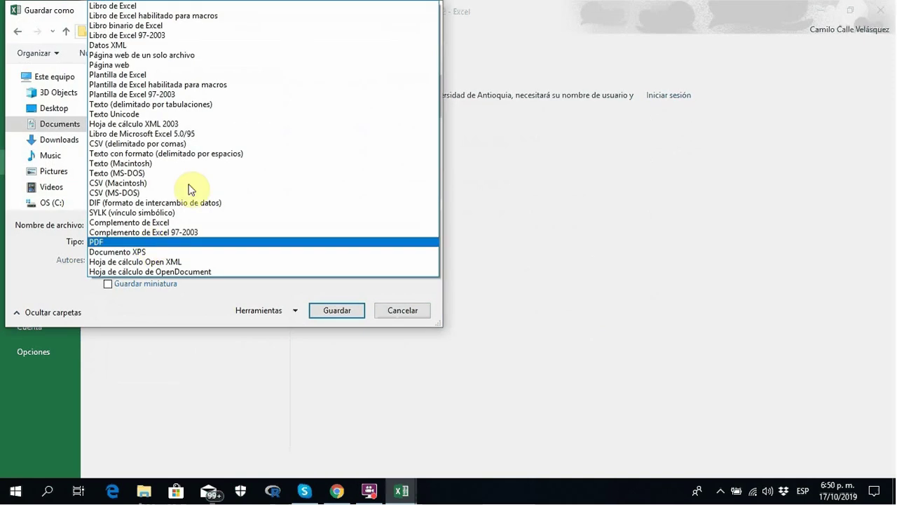
{"action": "left_click", "coordinate": [141, 195]}
{"action": "double_click", "coordinate": [141, 226]}
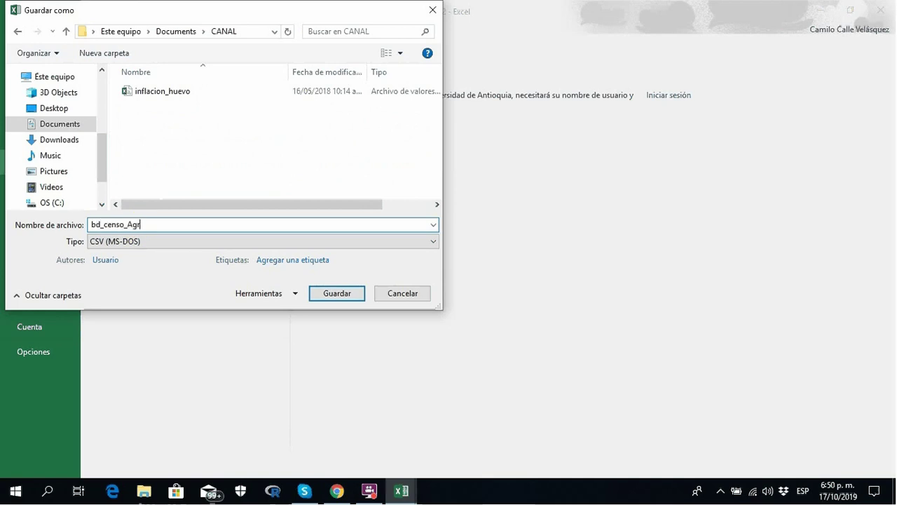
{"action": "key", "text": "Return"}
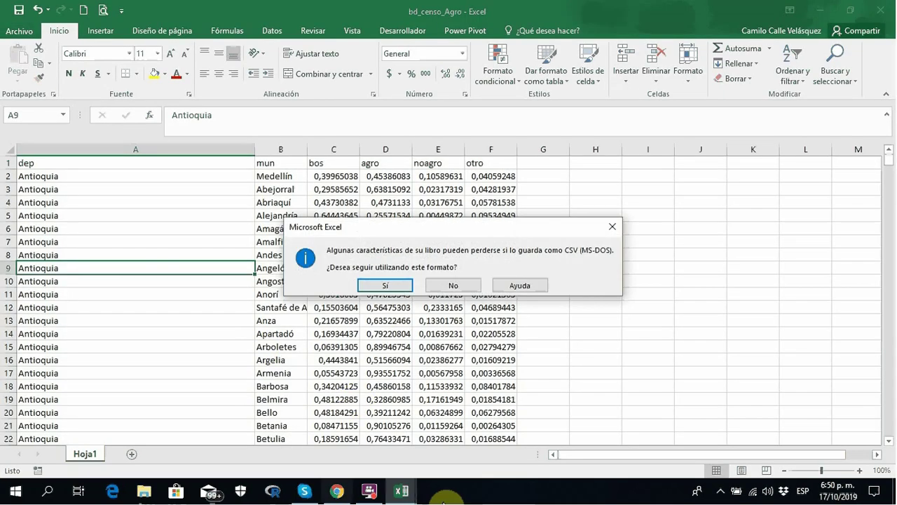
{"action": "left_click", "coordinate": [378, 286]}
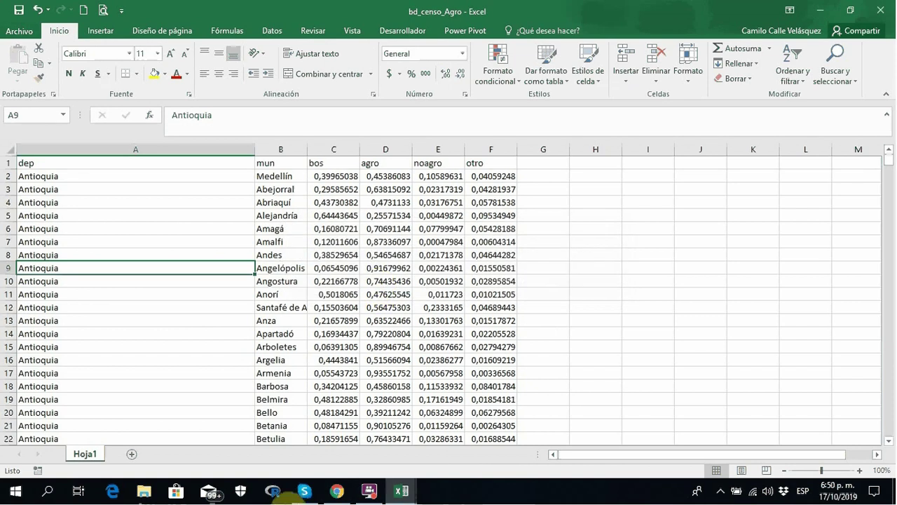
Switch to R, create a new script and place its editor window beside the console.
{"action": "left_click", "coordinate": [274, 492]}
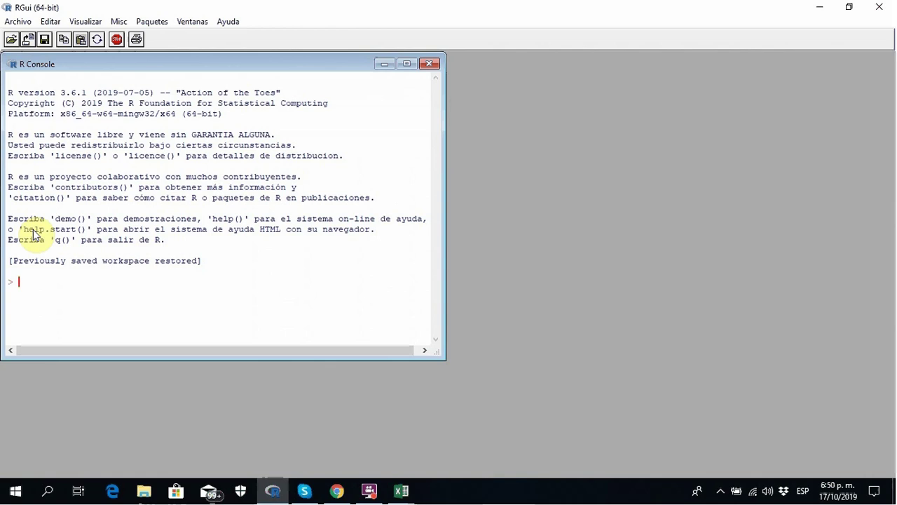
{"action": "left_click", "coordinate": [19, 22]}
{"action": "left_click", "coordinate": [65, 51]}
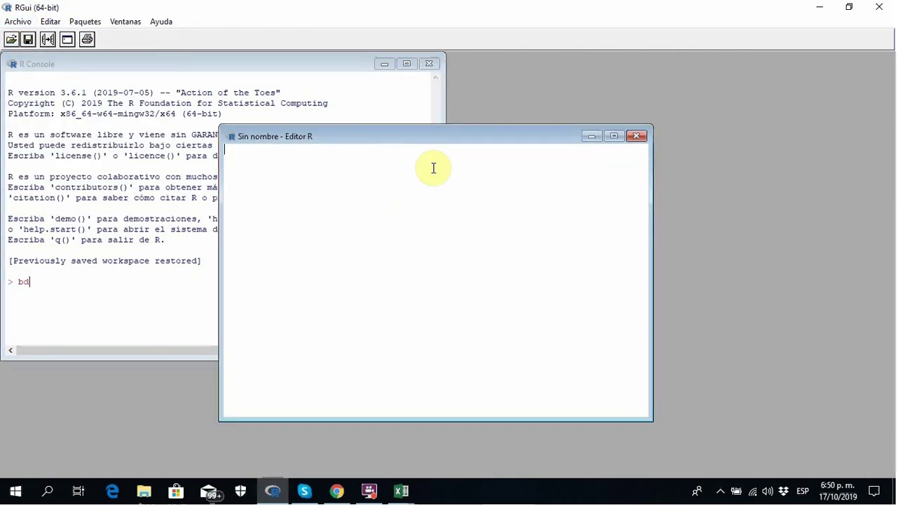
{"action": "left_click_drag", "start_coordinate": [372, 128], "coordinate": [567, 107]}
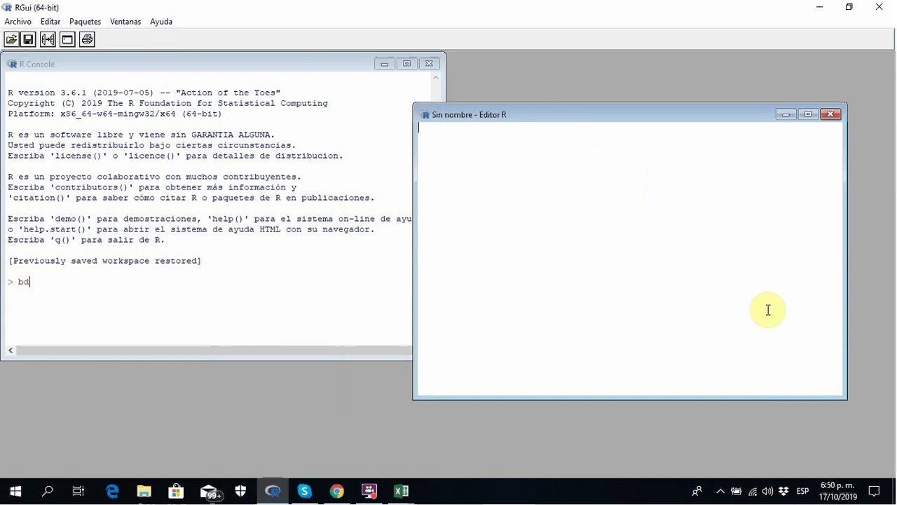
Write the script line bd <- read.csv(file.choose(), header=T, sep=";", dec=",") in the editor, widening its window to fit.
{"action": "left_click", "coordinate": [472, 135]}
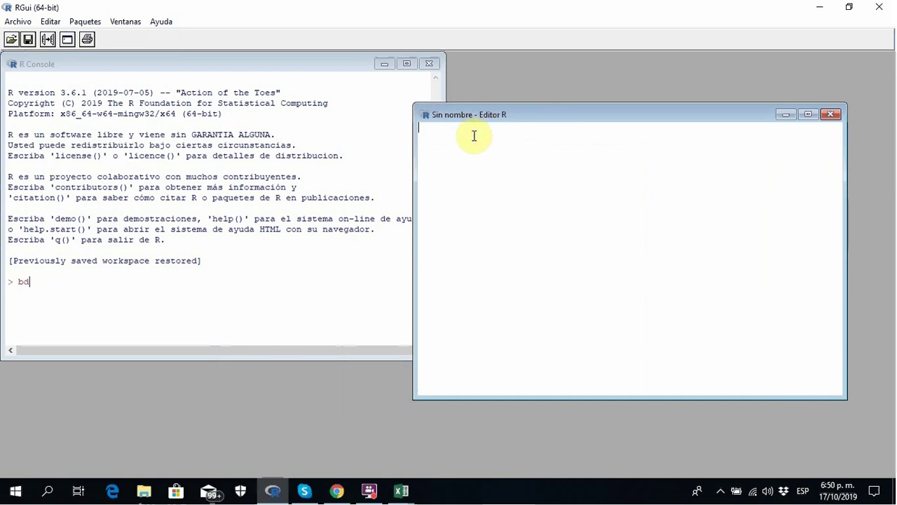
{"action": "type", "text": "bd <-"}
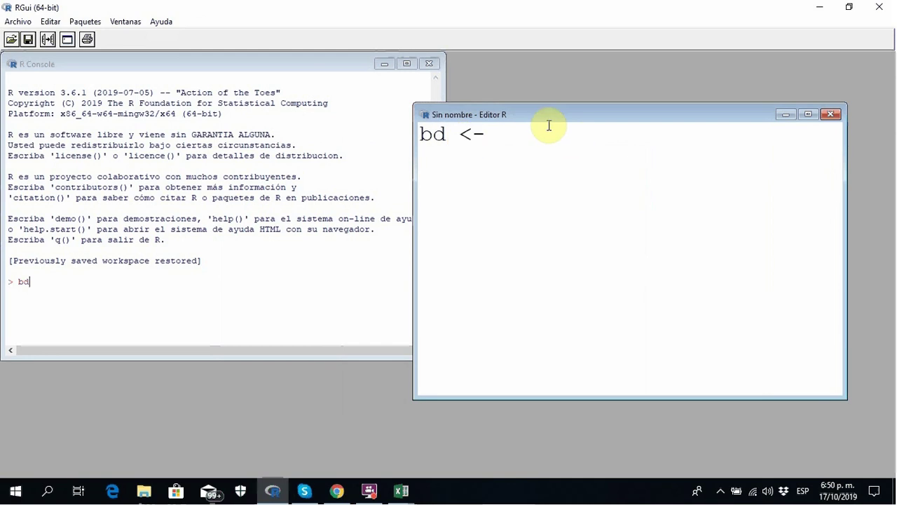
{"action": "left_click_drag", "start_coordinate": [544, 120], "coordinate": [404, 78]}
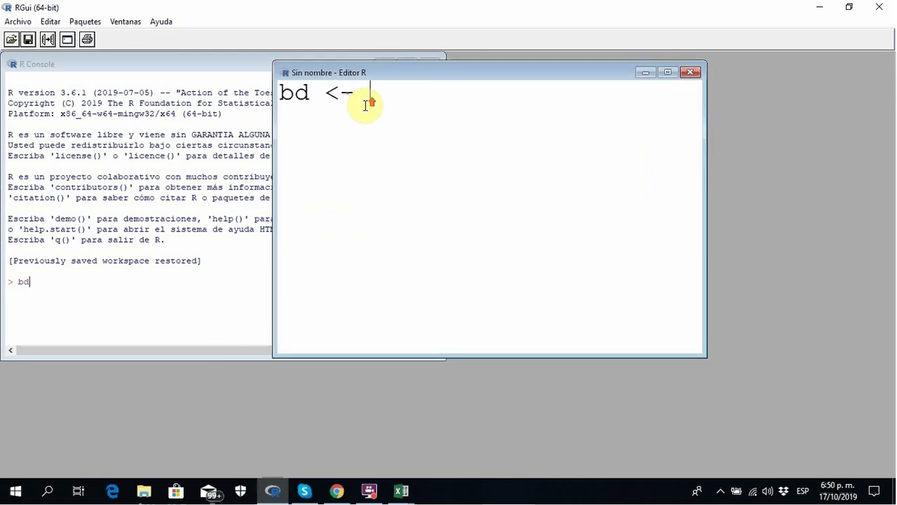
{"action": "left_click_drag", "start_coordinate": [705, 154], "coordinate": [825, 154]}
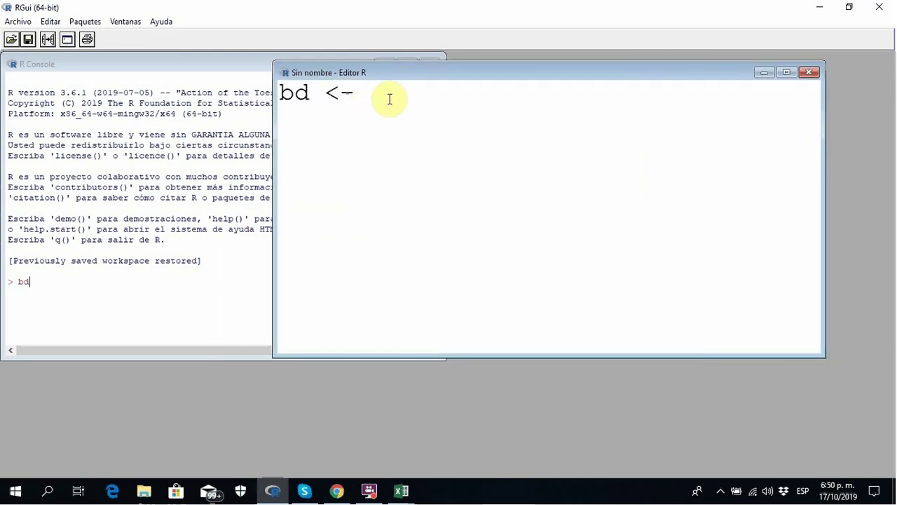
{"action": "type", "text": "read.csv(file.choose("}
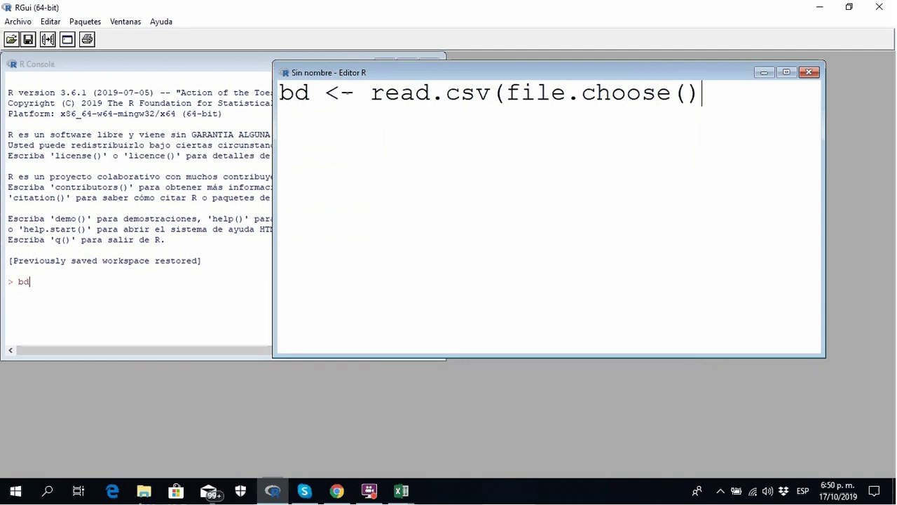
{"action": "type", "text": "ader"}
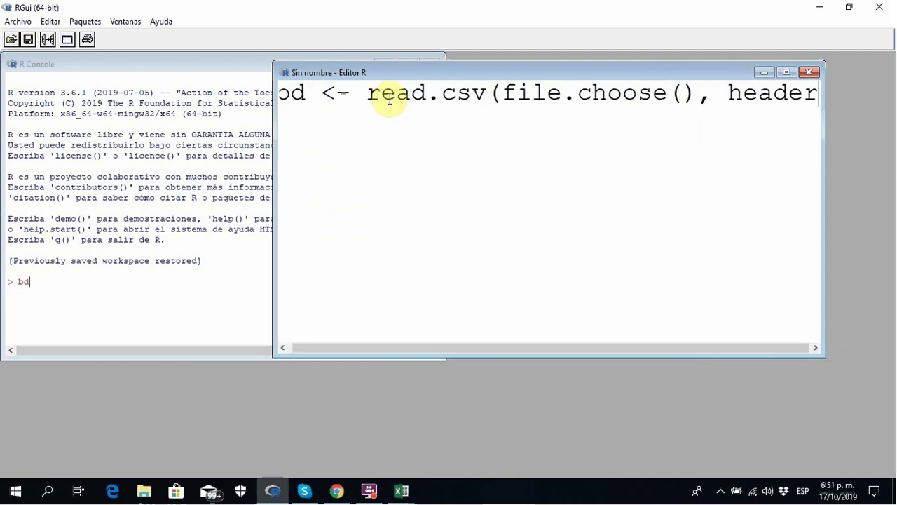
{"action": "left_click_drag", "start_coordinate": [276, 111], "coordinate": [26, 117]}
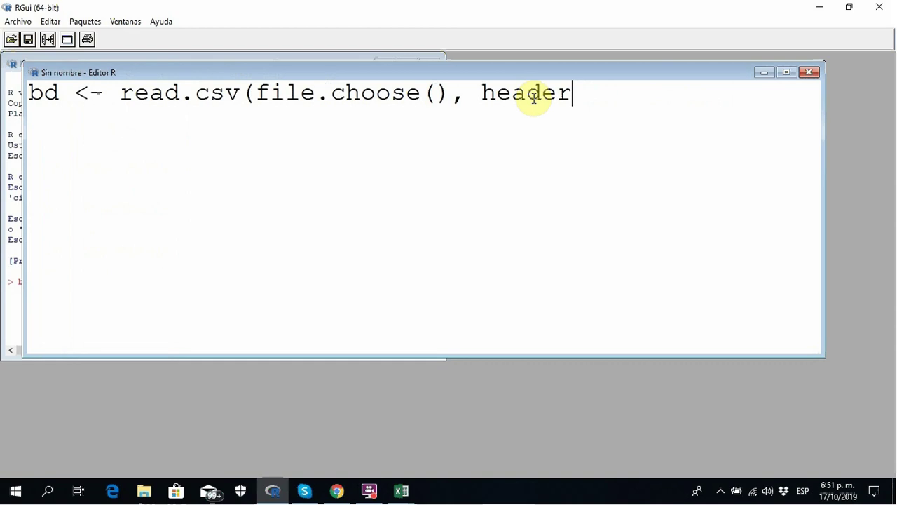
{"action": "type", "text": "=T, sep=\";\", d"}
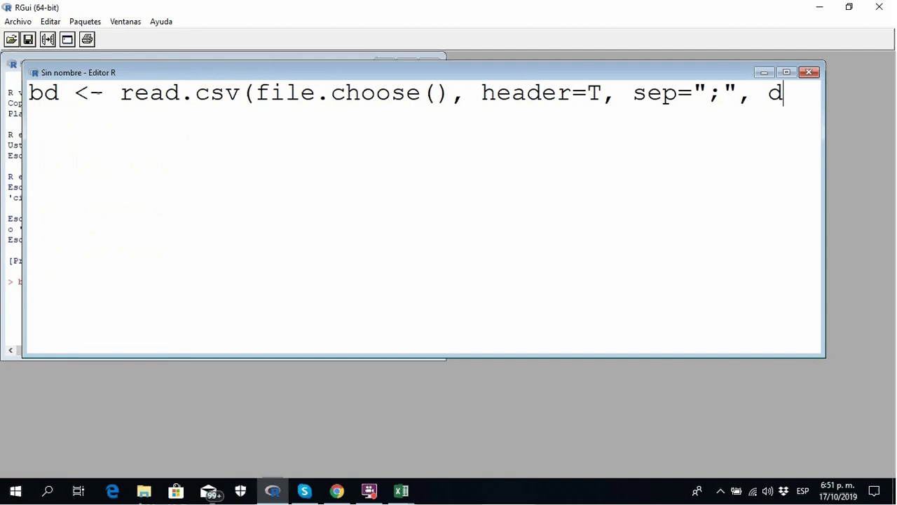
{"action": "type", "text": "ec=\","}
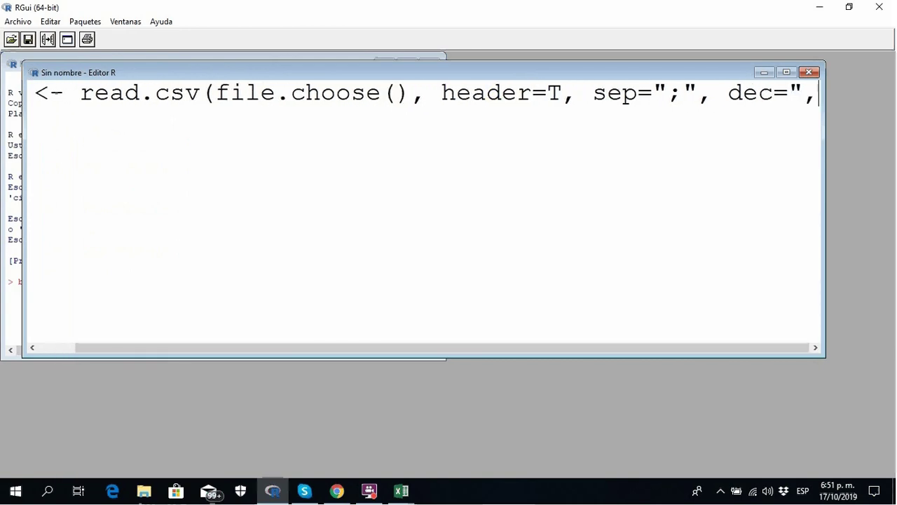
{"action": "type", "text": "\")"}
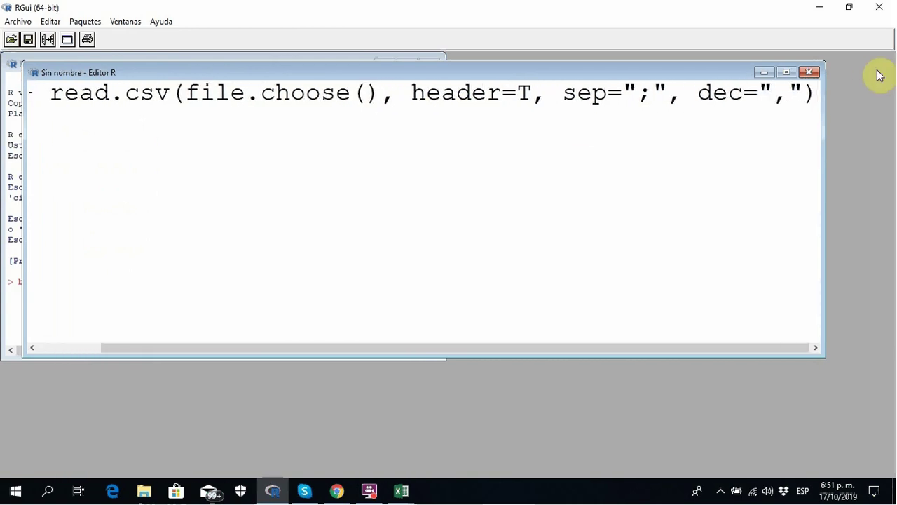
Run the whole read.csv line from the maximized script editor and choose bd_censo_Agro in the CANAL folder, sorting files by modification date.
{"action": "left_click", "coordinate": [789, 72]}
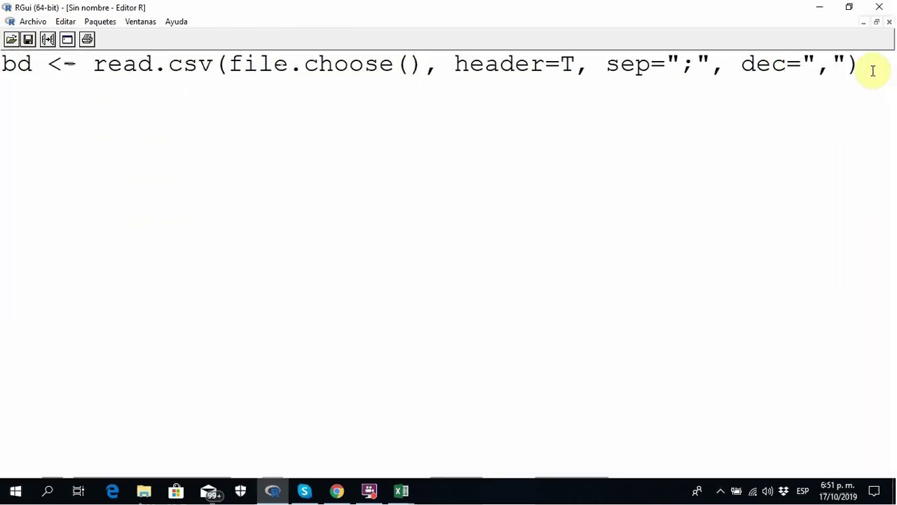
{"action": "left_click_drag", "start_coordinate": [871, 71], "coordinate": [3, 62]}
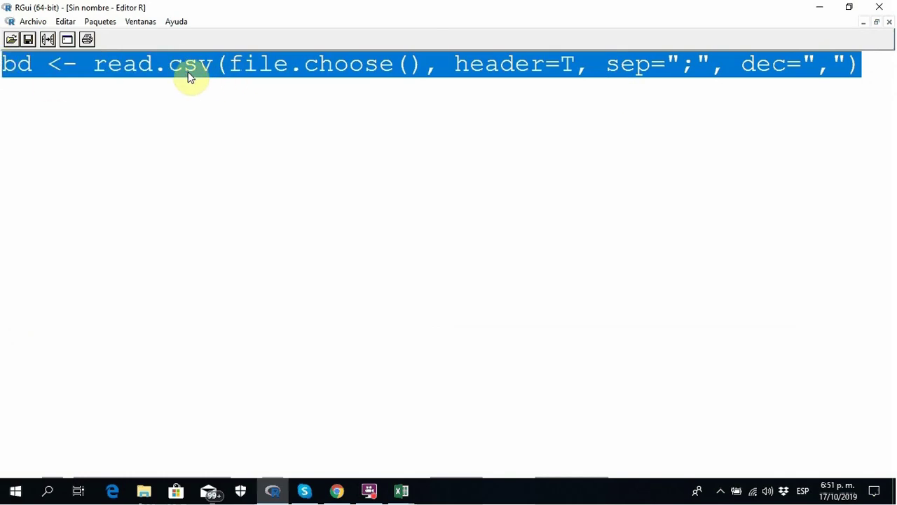
{"action": "right_click", "coordinate": [154, 64]}
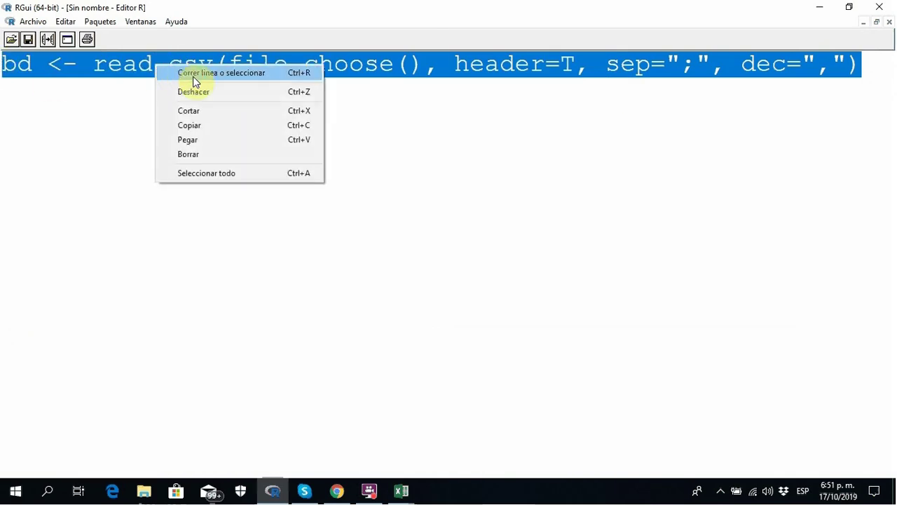
{"action": "left_click", "coordinate": [227, 73]}
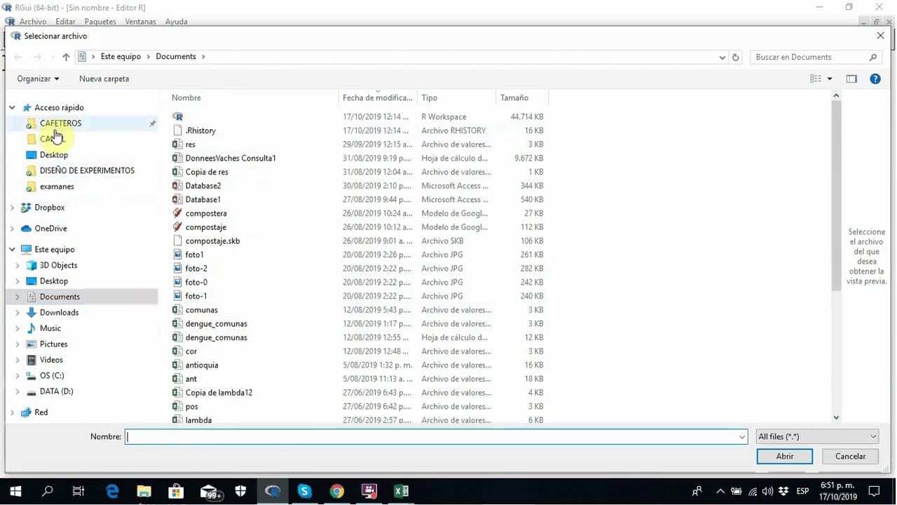
{"action": "left_click", "coordinate": [64, 140]}
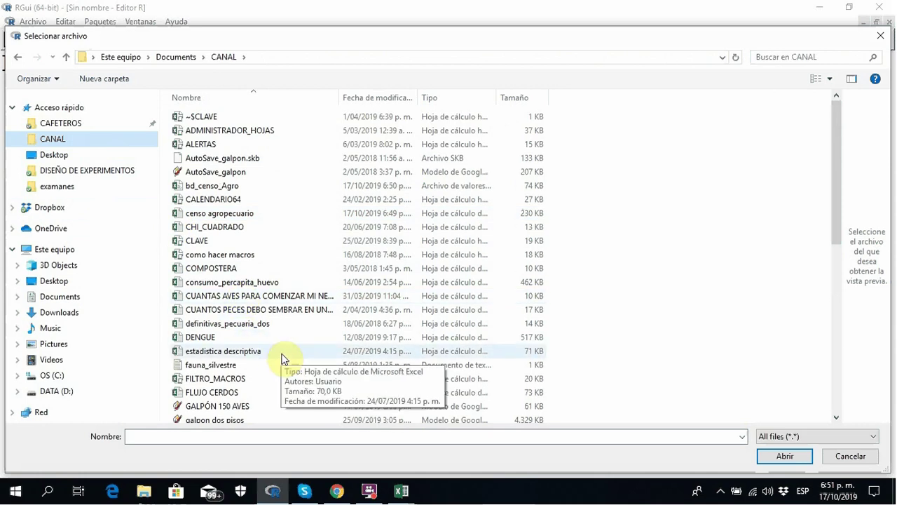
{"action": "left_click_drag", "start_coordinate": [836, 202], "coordinate": [850, 160]}
{"action": "left_click", "coordinate": [372, 98]}
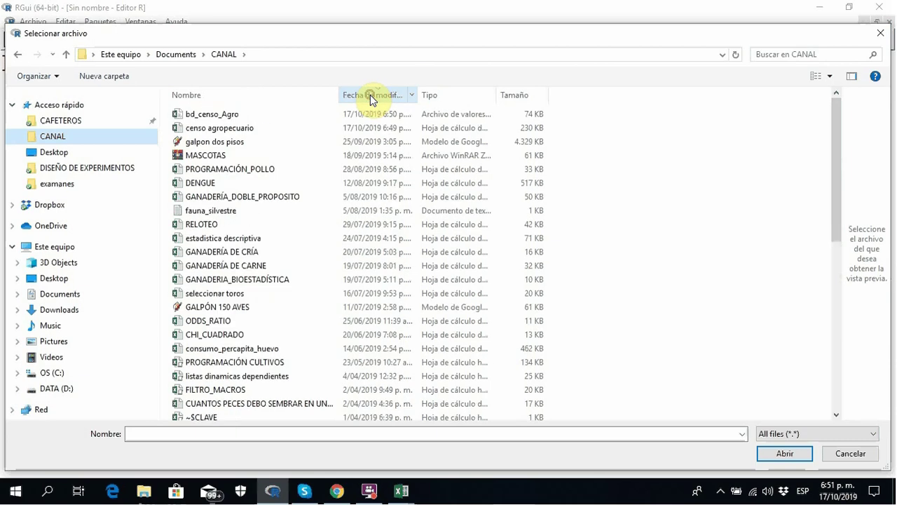
{"action": "left_click", "coordinate": [206, 114]}
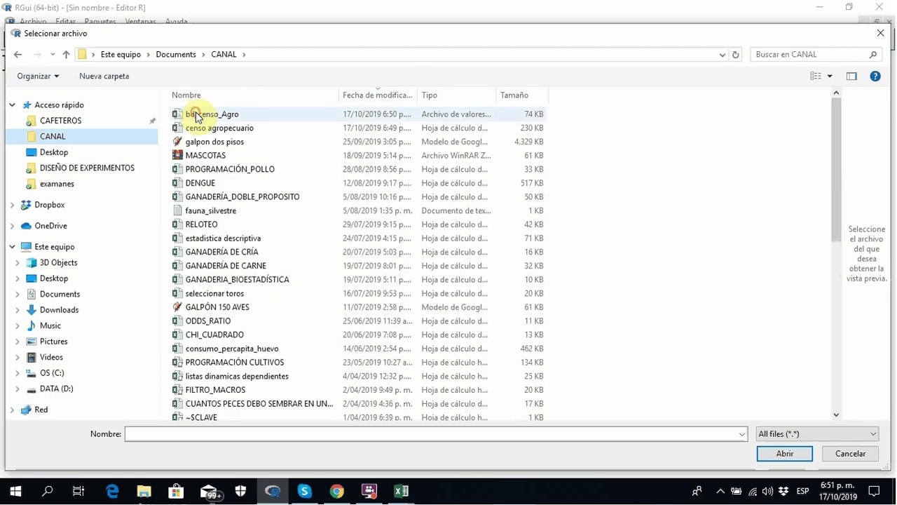
{"action": "left_click", "coordinate": [785, 453]}
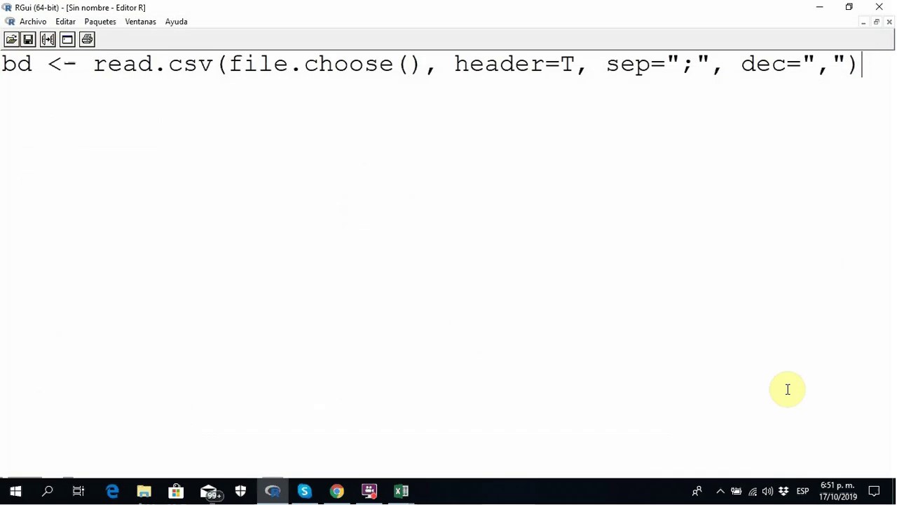
Restore the script editor and move it aside to check the executed command in the console.
{"action": "left_click", "coordinate": [878, 23]}
{"action": "left_click_drag", "start_coordinate": [426, 62], "coordinate": [669, 116]}
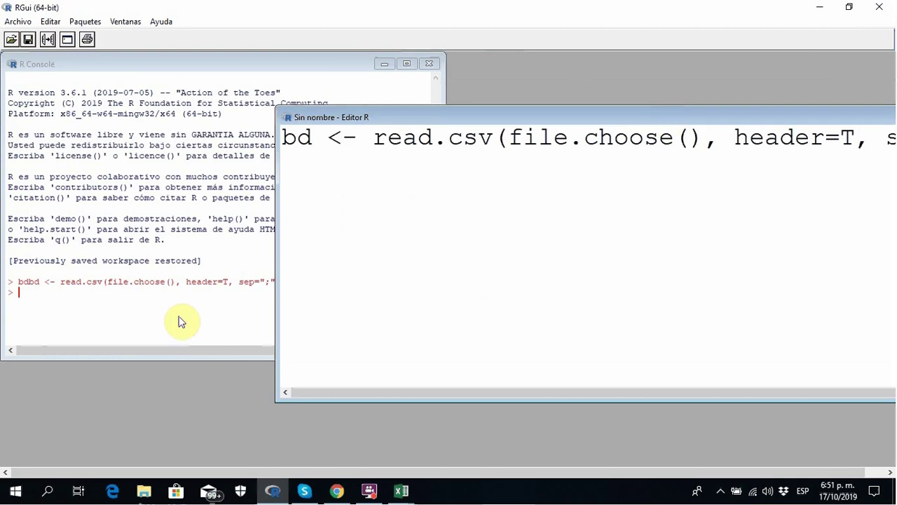
{"action": "left_click", "coordinate": [35, 299]}
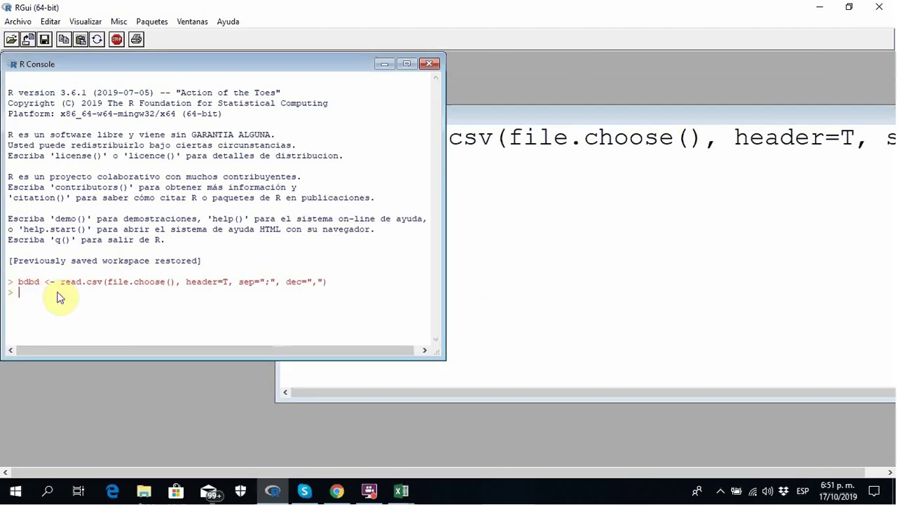
Try to rerun the read.csv line from the partly hidden editor and stop the incomplete command in the console.
{"action": "left_click", "coordinate": [550, 181]}
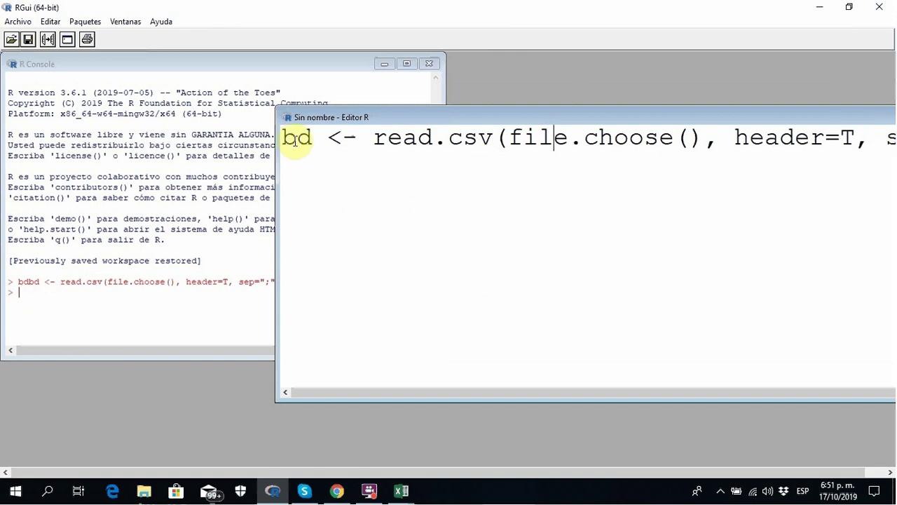
{"action": "left_click_drag", "start_coordinate": [284, 137], "coordinate": [891, 163]}
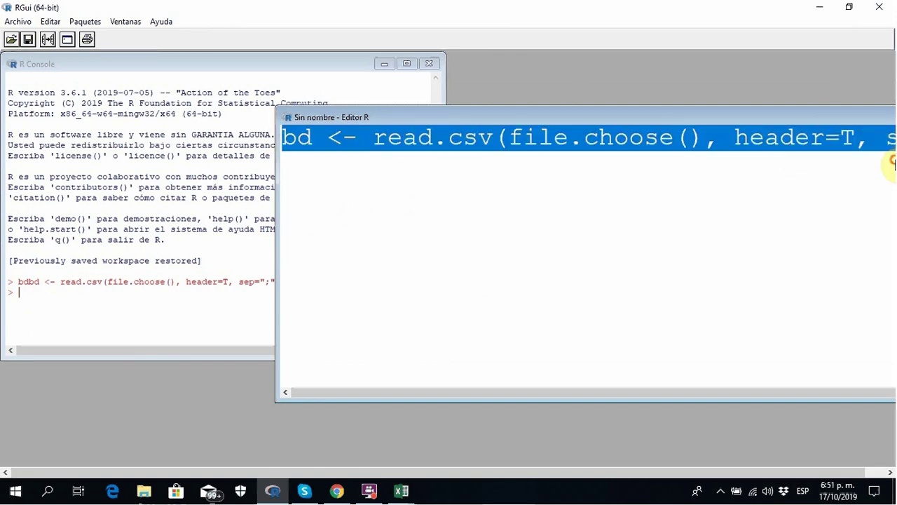
{"action": "right_click", "coordinate": [659, 146]}
{"action": "left_click", "coordinate": [756, 152]}
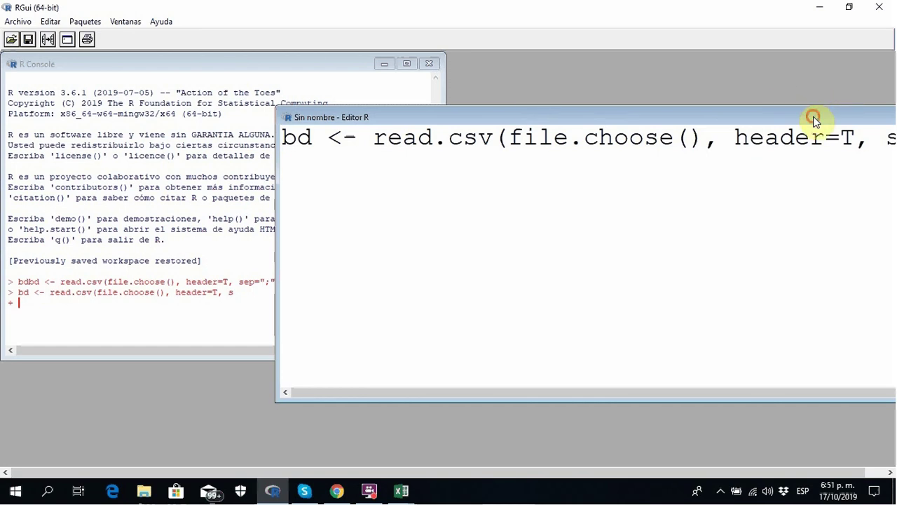
{"action": "left_click_drag", "start_coordinate": [815, 118], "coordinate": [623, 104]}
{"action": "left_click", "coordinate": [56, 300]}
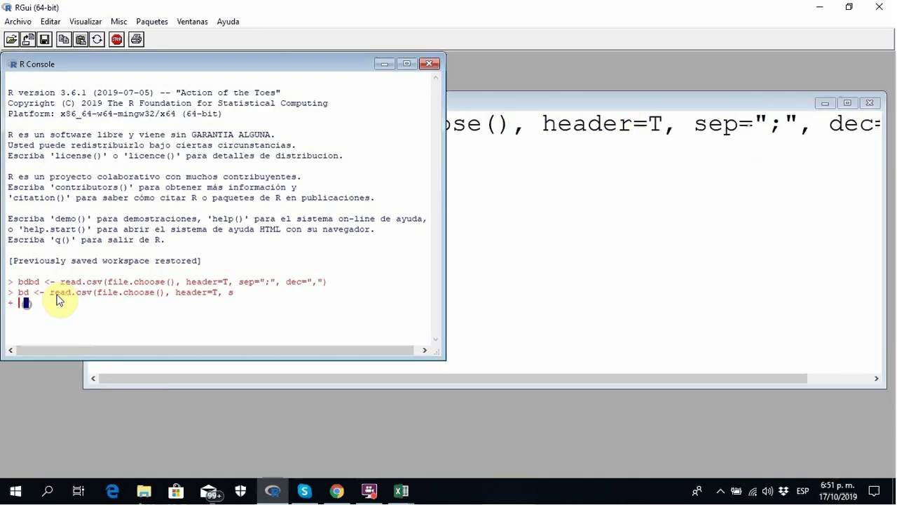
{"action": "left_click", "coordinate": [118, 40]}
Run the complete read.csv line again from the maximized editor, loading bd_censo_Agro from the CANAL folder into bd.
{"action": "left_click", "coordinate": [569, 106]}
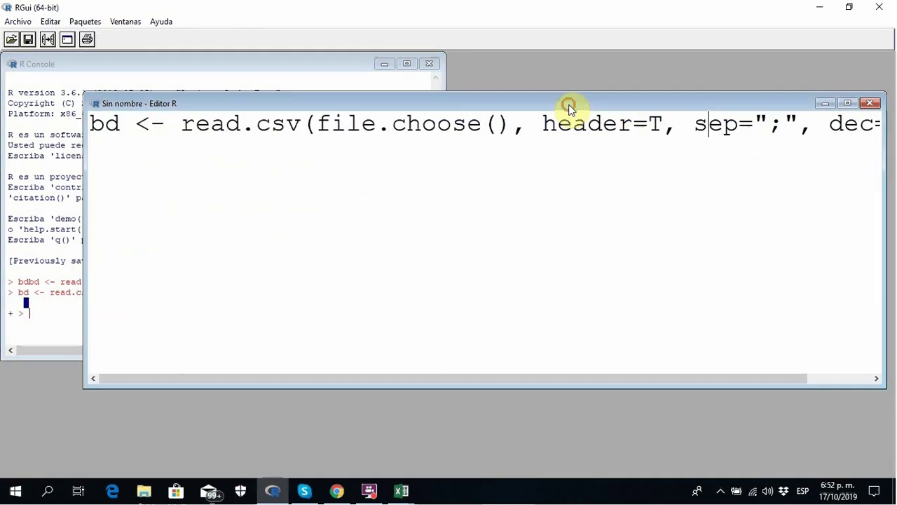
{"action": "left_click", "coordinate": [847, 103]}
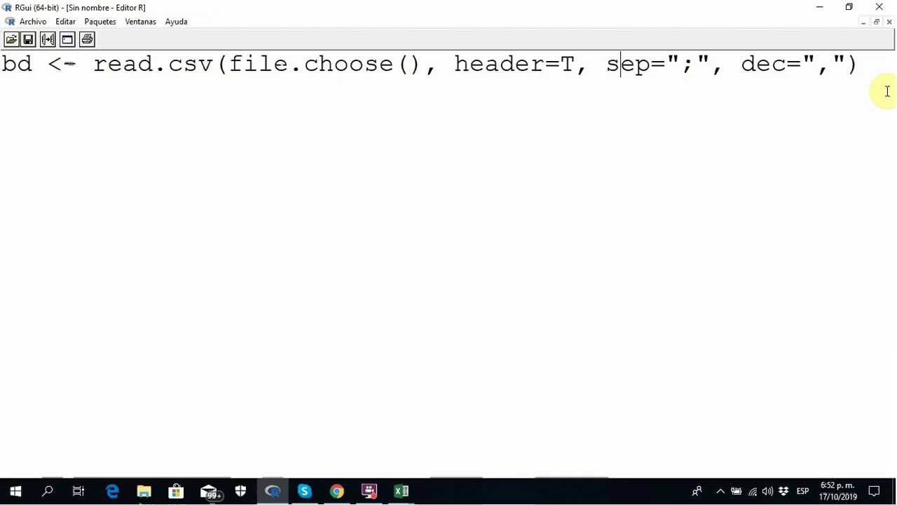
{"action": "left_click_drag", "start_coordinate": [860, 64], "coordinate": [4, 64]}
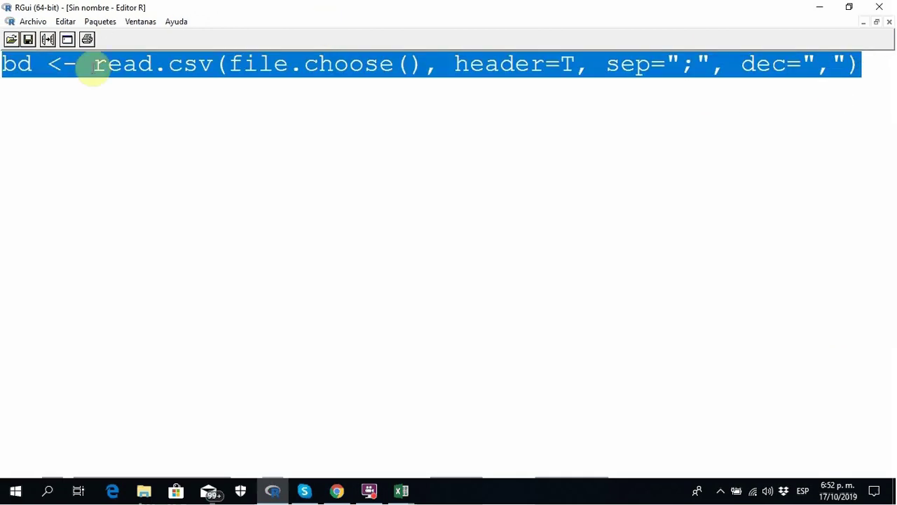
{"action": "right_click", "coordinate": [45, 64]}
{"action": "left_click", "coordinate": [133, 72]}
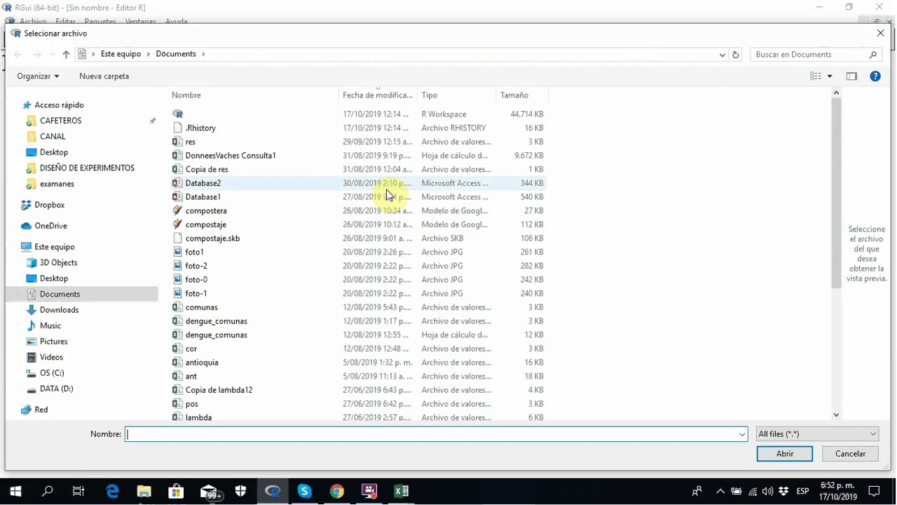
{"action": "left_click", "coordinate": [53, 136]}
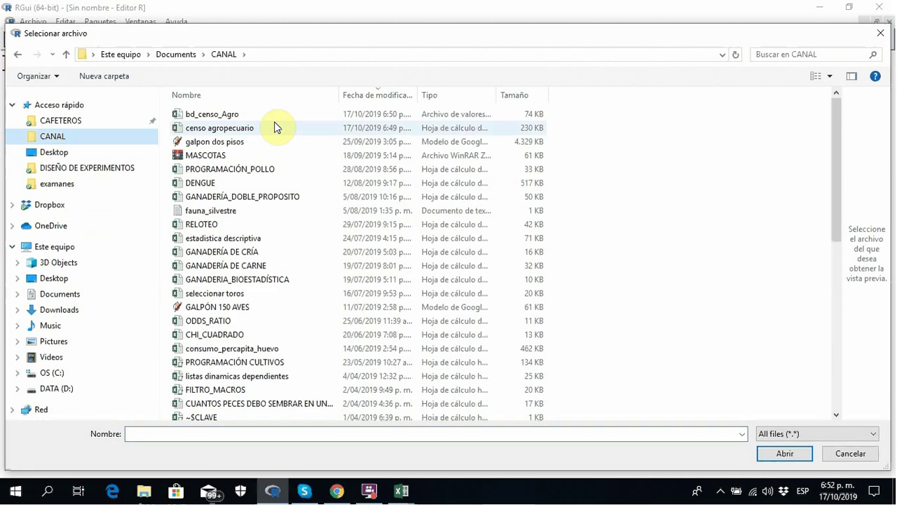
{"action": "left_click", "coordinate": [238, 116]}
{"action": "left_click", "coordinate": [785, 453]}
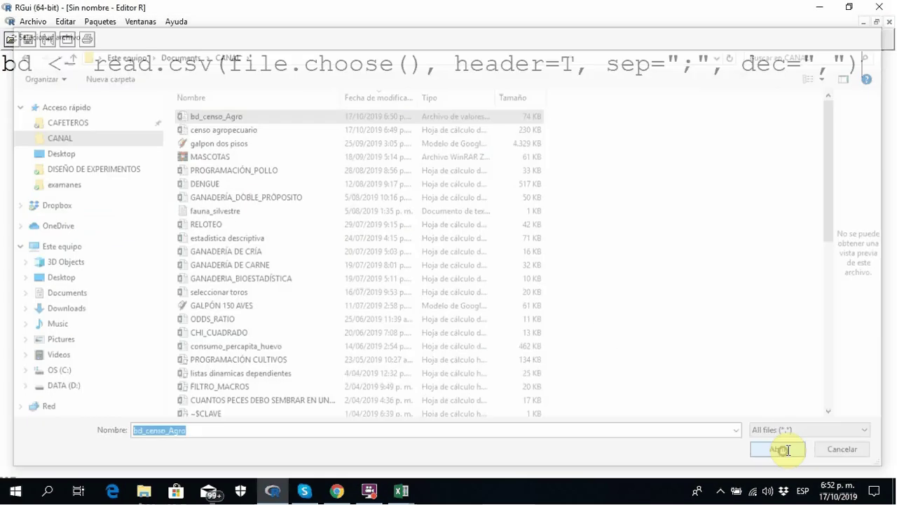
{"action": "left_click", "coordinate": [876, 22]}
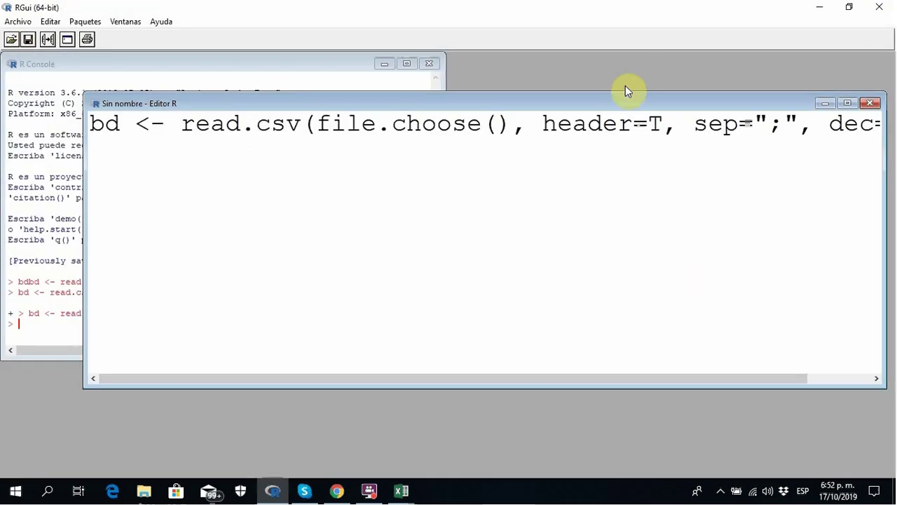
Print the bd data frame in the console, maximize the console and print bd again at full width.
{"action": "left_click_drag", "start_coordinate": [541, 104], "coordinate": [751, 114]}
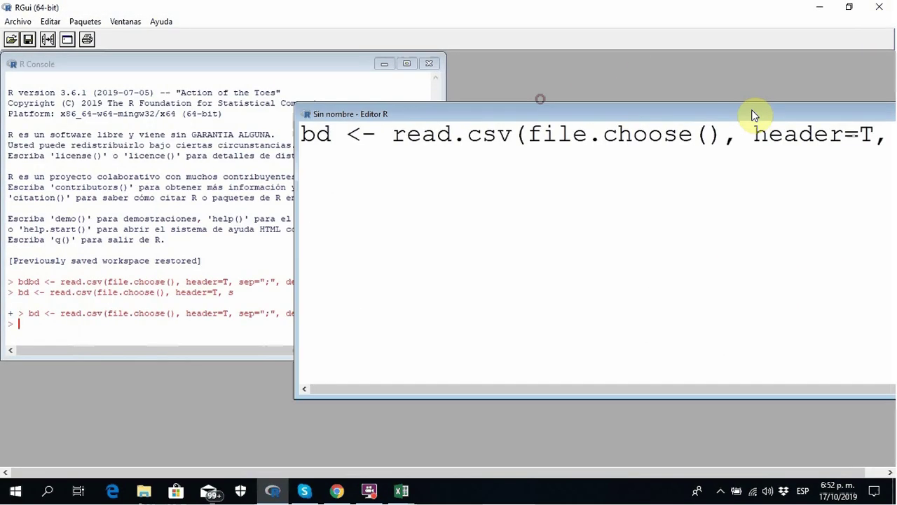
{"action": "left_click", "coordinate": [42, 326]}
{"action": "type", "text": "bd"}
{"action": "key", "text": "Return"}
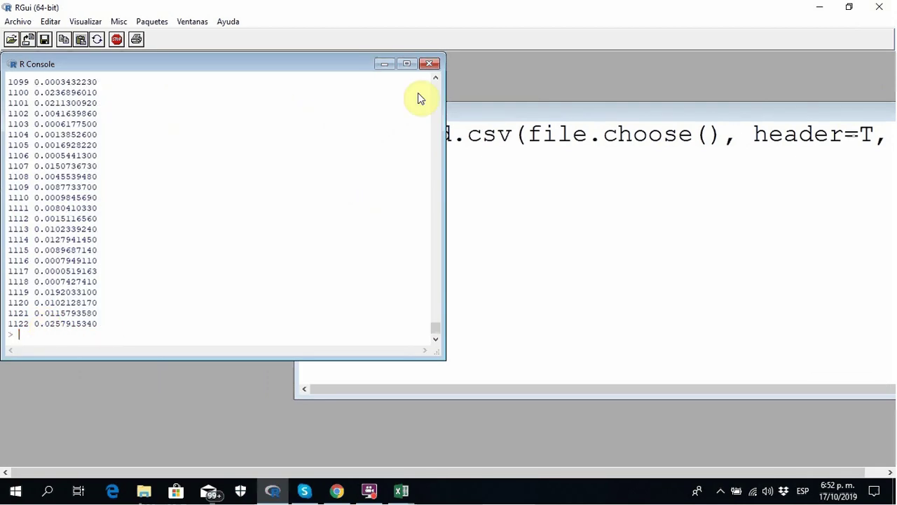
{"action": "left_click", "coordinate": [405, 64]}
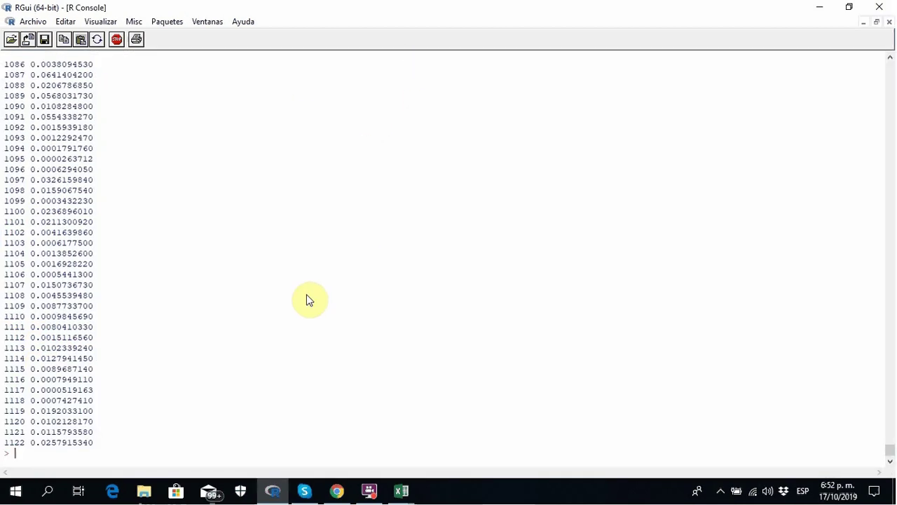
{"action": "type", "text": "bd"}
{"action": "key", "text": "Return"}
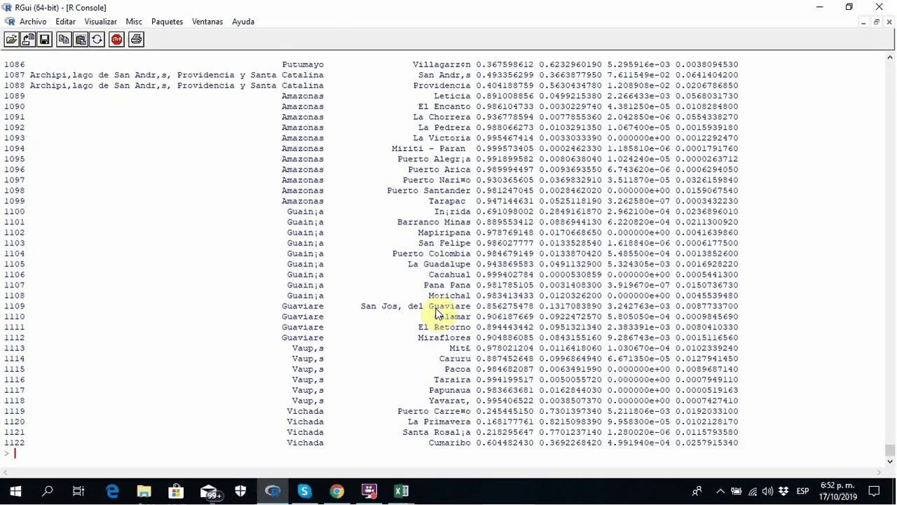
Look through the printed bd rows and enter str(bd) at the console prompt without running it.
{"action": "left_click_drag", "start_coordinate": [889, 365], "coordinate": [890, 342]}
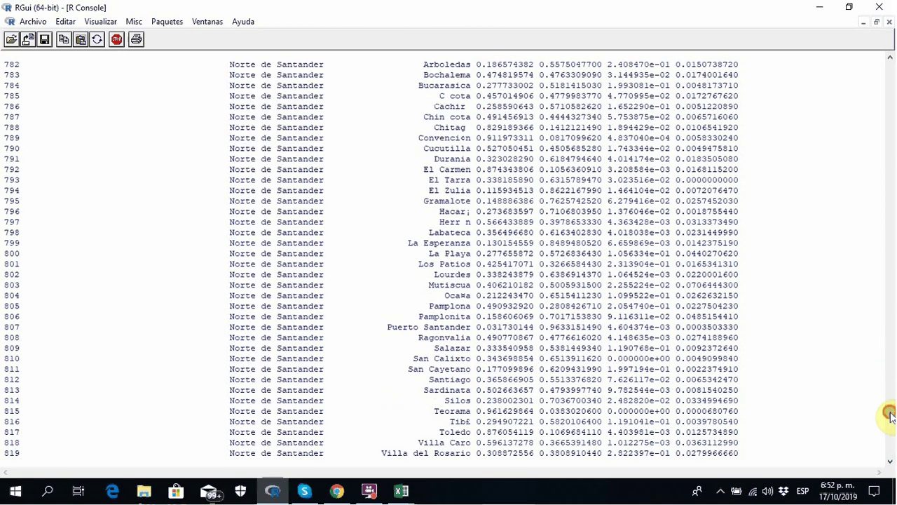
{"action": "left_click_drag", "start_coordinate": [890, 414], "coordinate": [890, 452]}
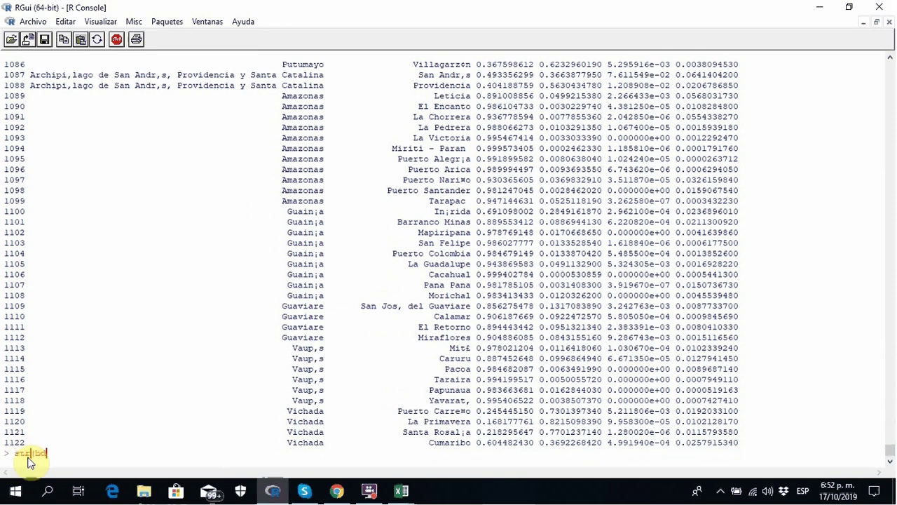
{"action": "type", "text": ")"}
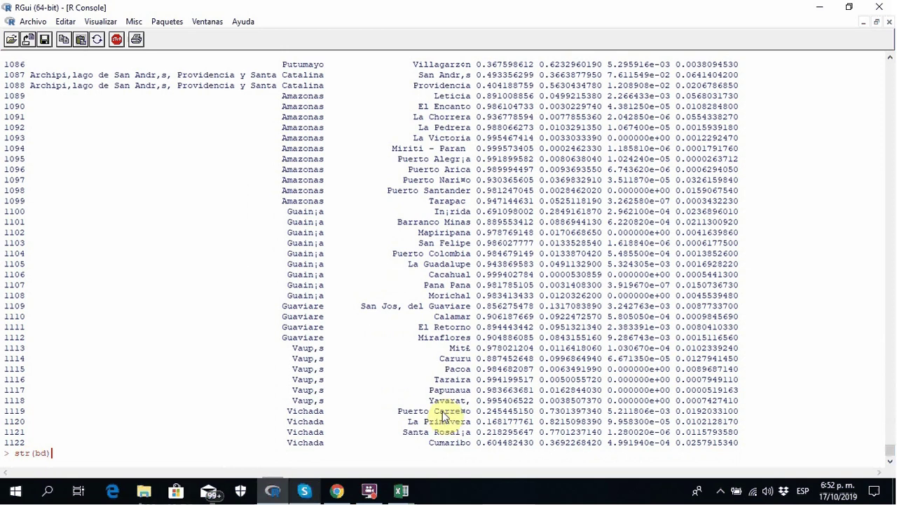
Restore the console to a smaller window and add the line str(bd) below the read.csv line in the script editor.
{"action": "left_click", "coordinate": [876, 22]}
{"action": "left_click", "coordinate": [568, 194]}
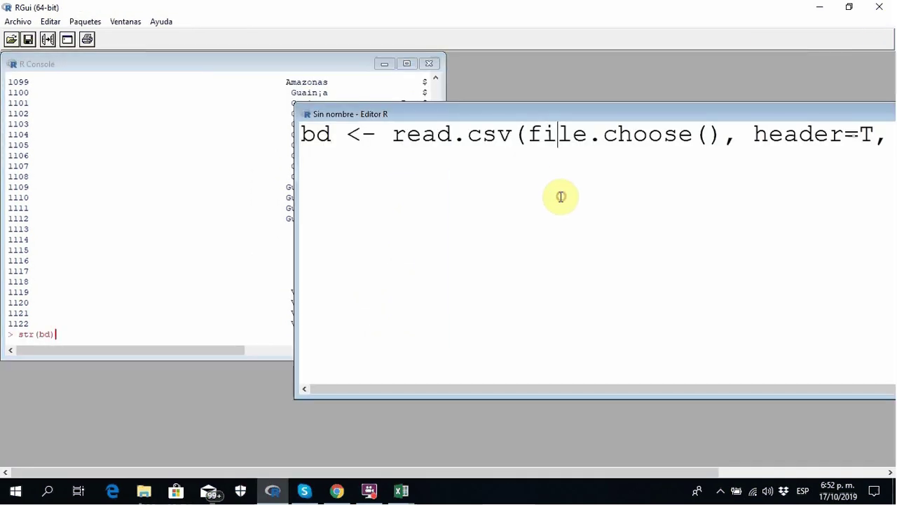
{"action": "left_click", "coordinate": [344, 157]}
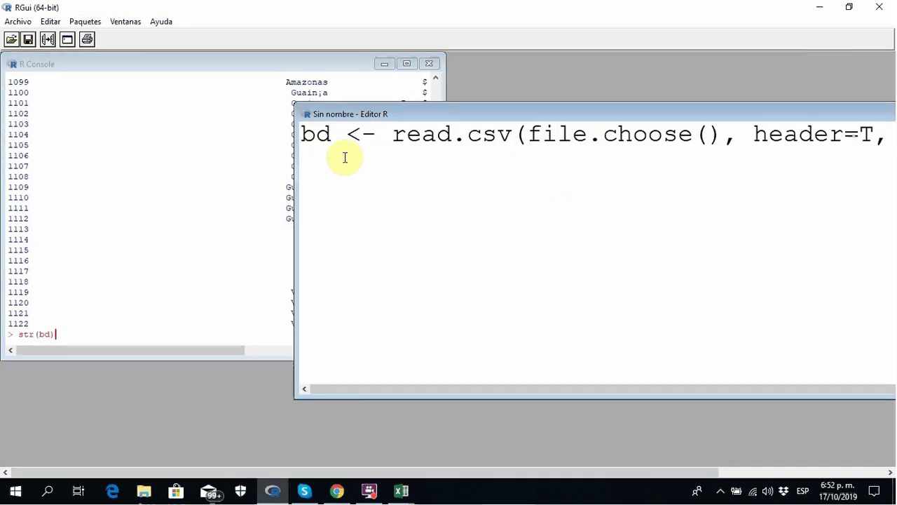
{"action": "key", "text": "End"}
{"action": "key", "text": "Return"}
{"action": "type", "text": "str"}
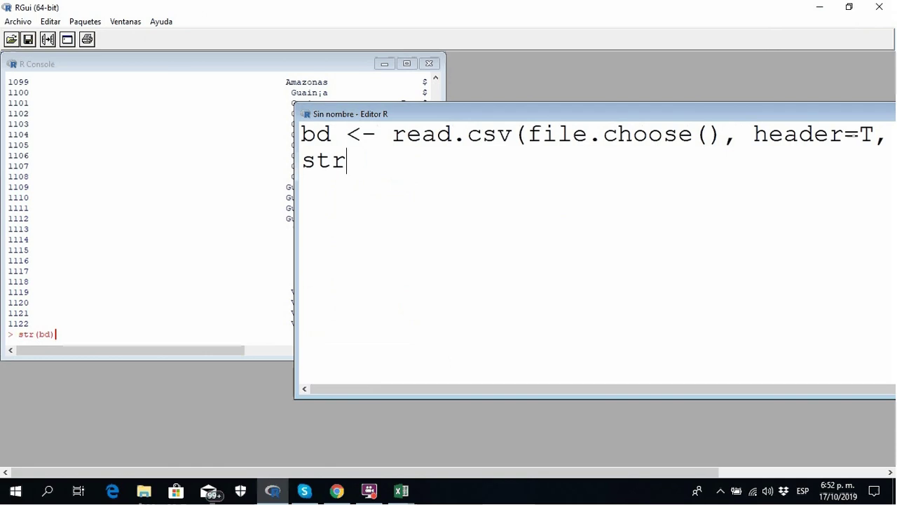
{"action": "type", "text": "(bd)"}
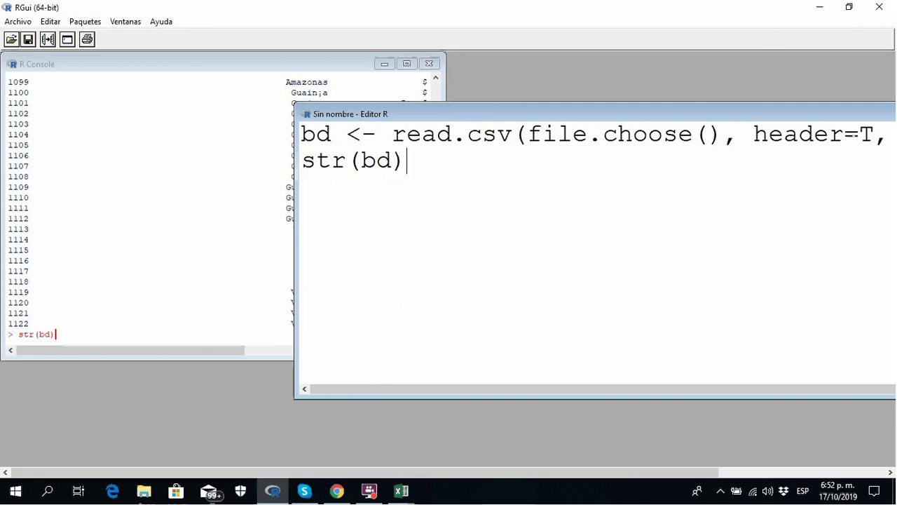
Try to run the new str(bd) line from the script editor.
{"action": "left_click", "coordinate": [406, 159]}
{"action": "left_click_drag", "start_coordinate": [353, 161], "coordinate": [316, 160]}
{"action": "right_click", "coordinate": [316, 160]}
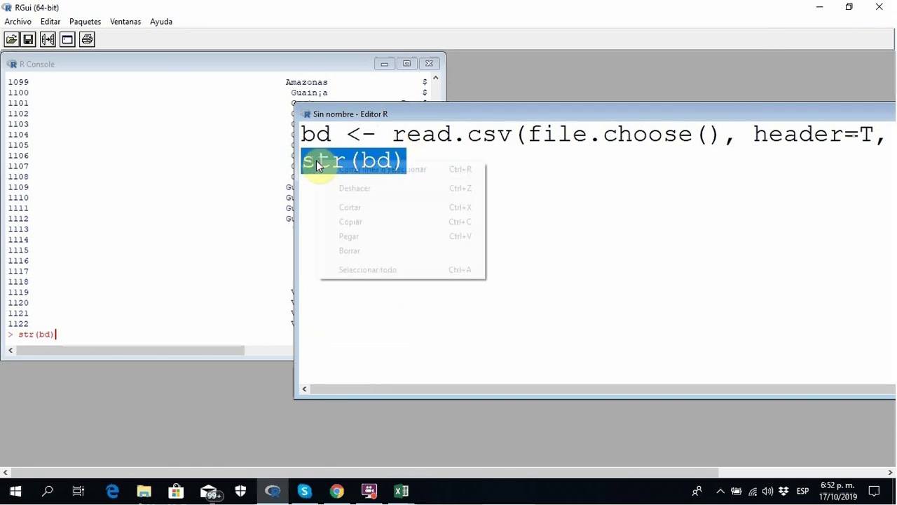
{"action": "left_click", "coordinate": [409, 171]}
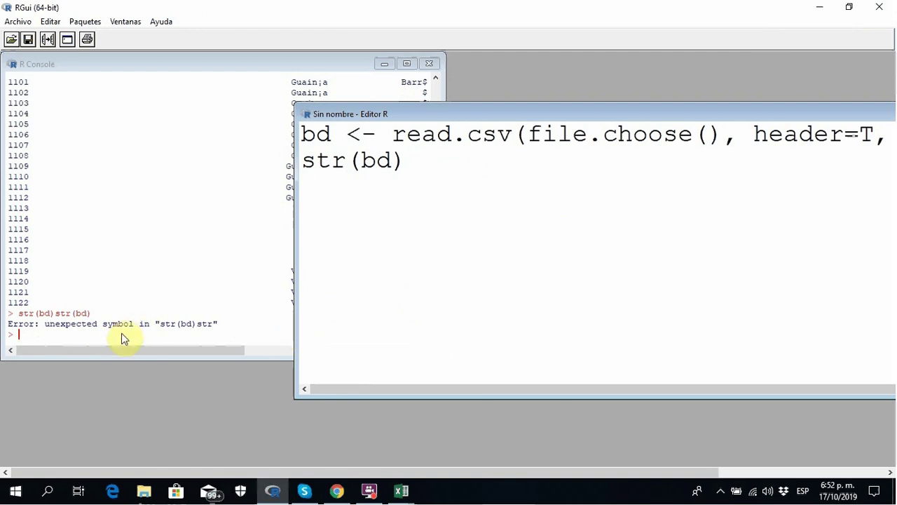
Run the str(bd) line from the script again and reposition the editor window beside the console output.
{"action": "left_click_drag", "start_coordinate": [404, 161], "coordinate": [279, 158]}
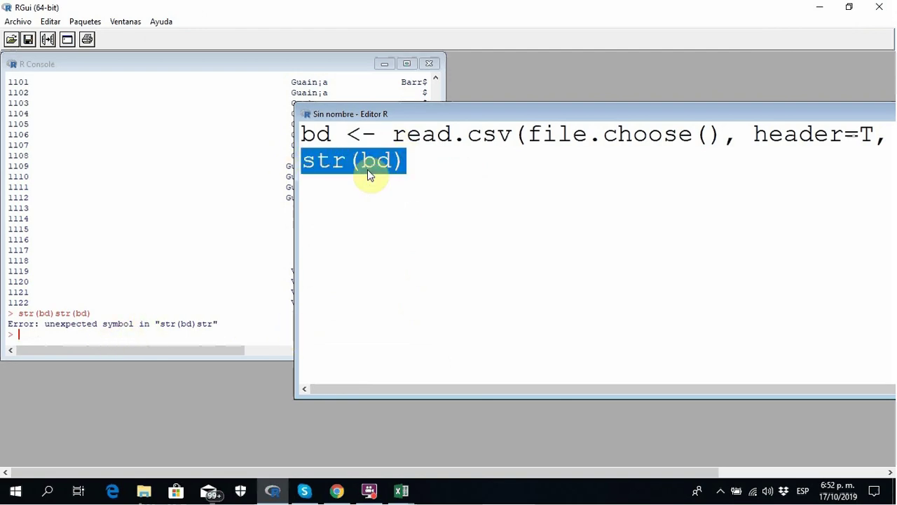
{"action": "right_click", "coordinate": [367, 169]}
{"action": "left_click", "coordinate": [449, 184]}
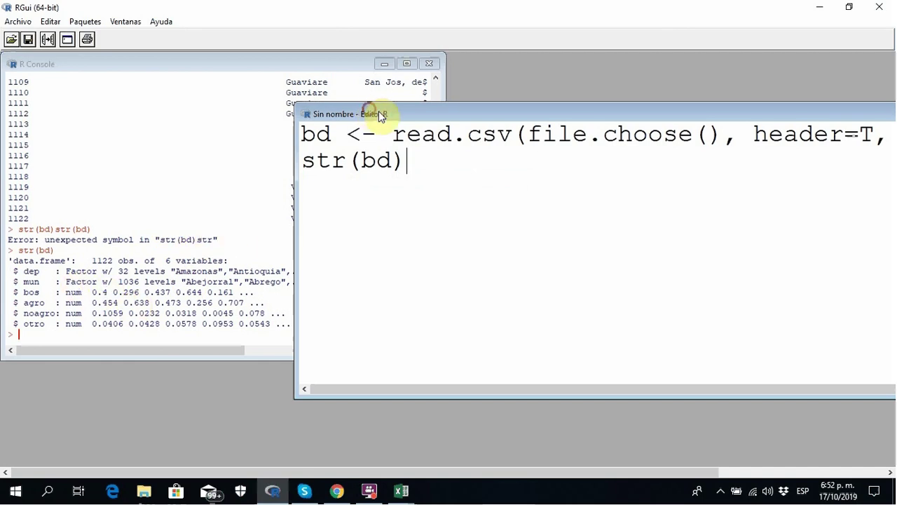
{"action": "left_click_drag", "start_coordinate": [378, 110], "coordinate": [414, 113]}
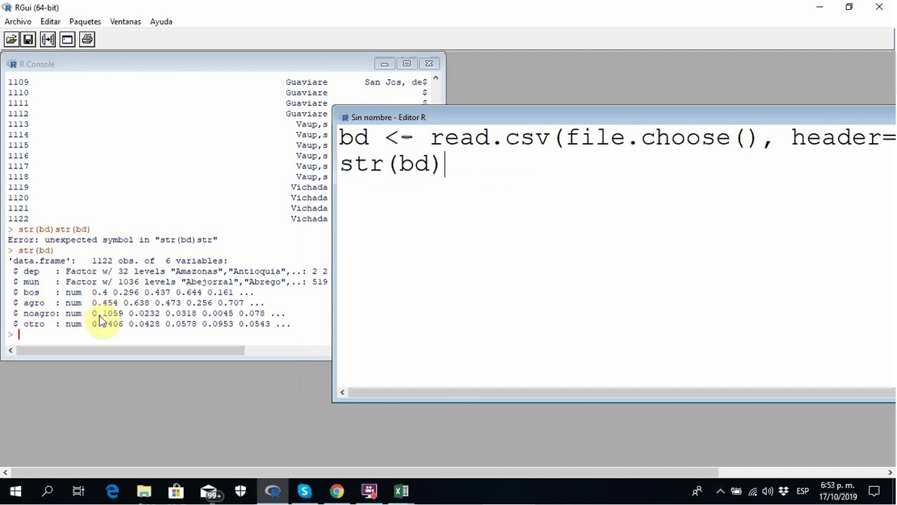
{"action": "left_click_drag", "start_coordinate": [436, 126], "coordinate": [329, 82]}
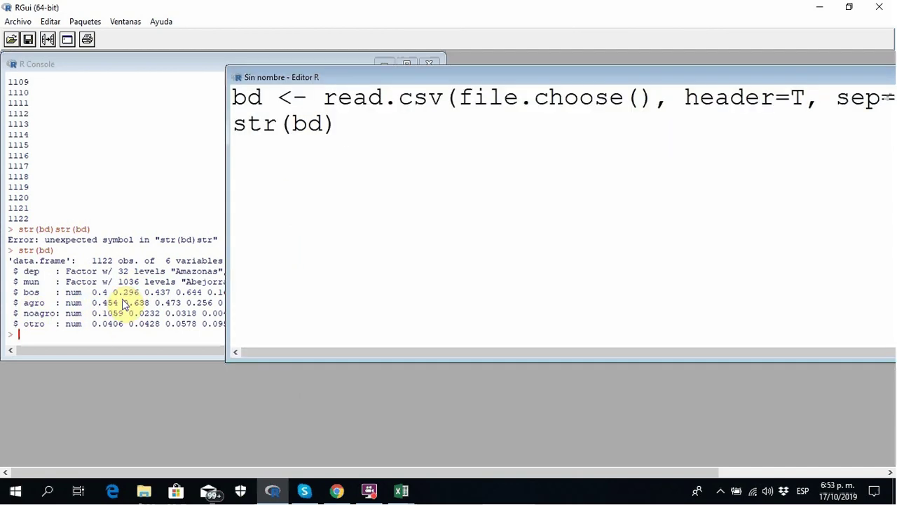
{"action": "left_click", "coordinate": [26, 335]}
{"action": "left_click", "coordinate": [523, 191]}
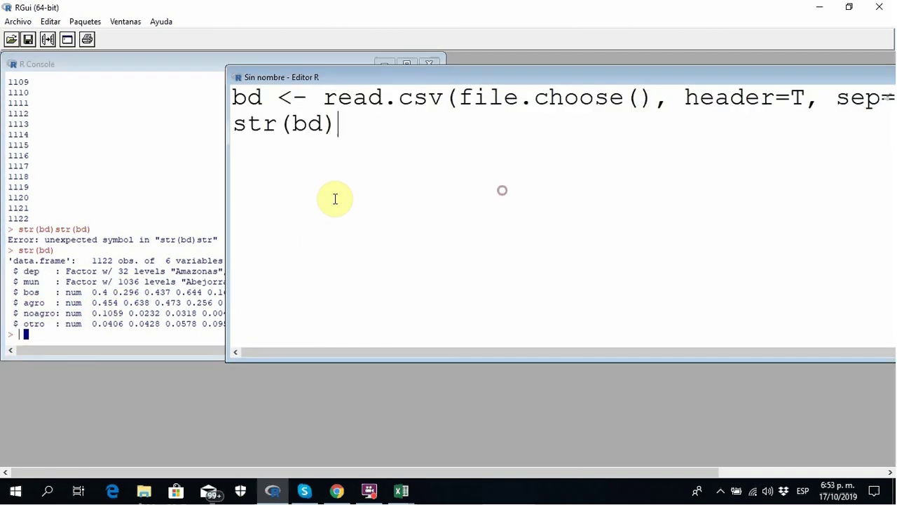
{"action": "left_click", "coordinate": [31, 334]}
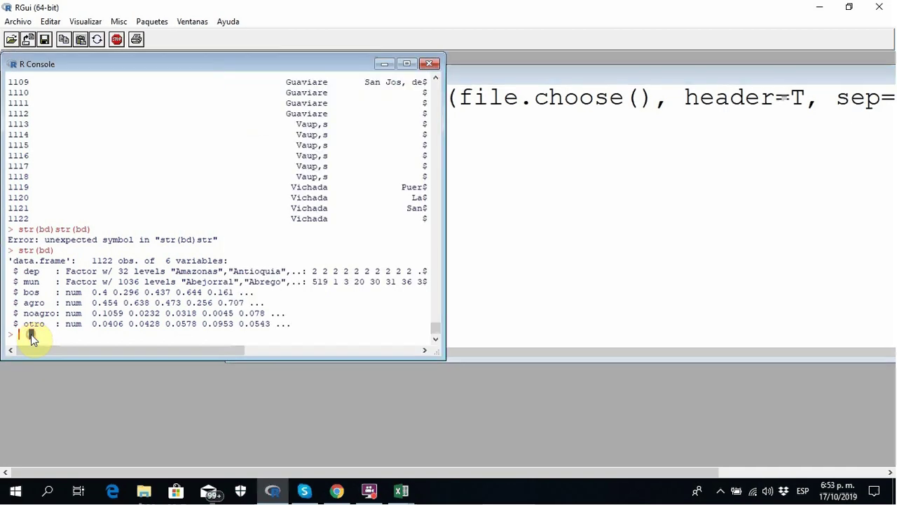
{"action": "left_click", "coordinate": [531, 135]}
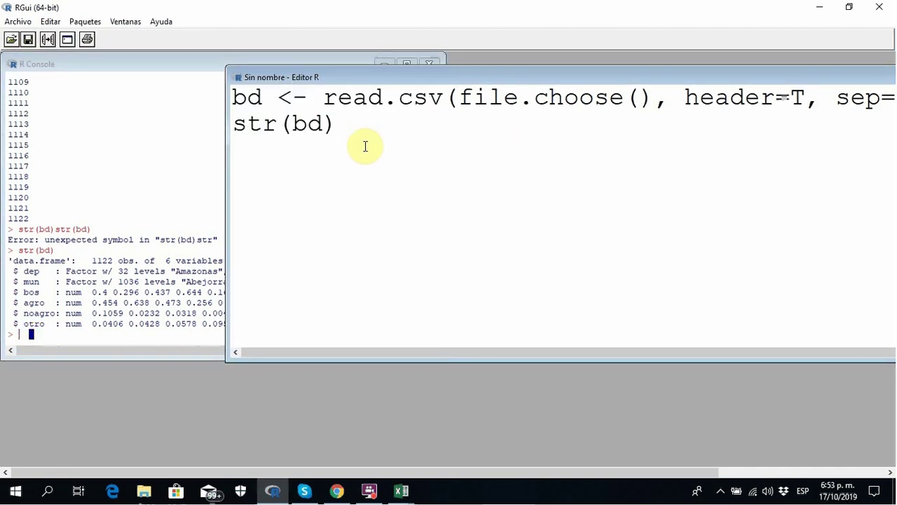
{"action": "key", "text": "Return"}
{"action": "left_click", "coordinate": [448, 282]}
{"action": "left_click", "coordinate": [370, 490]}
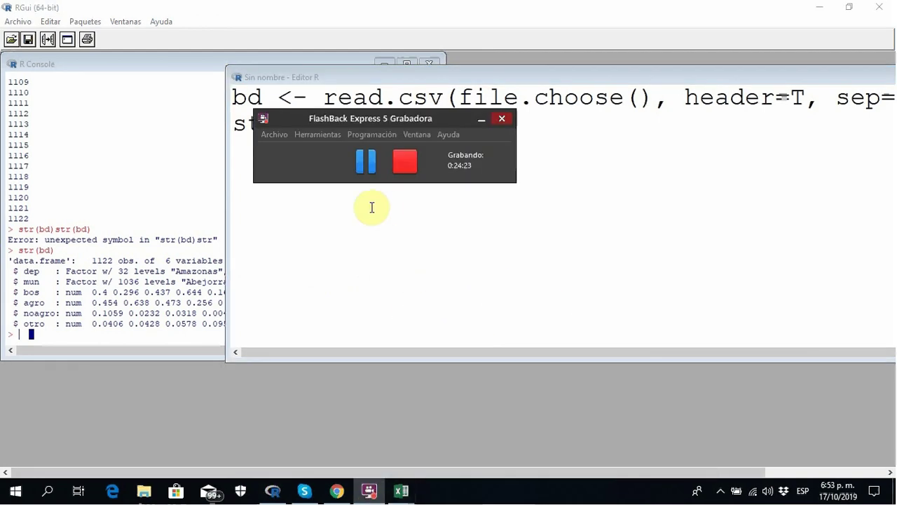
{"action": "left_click", "coordinate": [364, 166]}
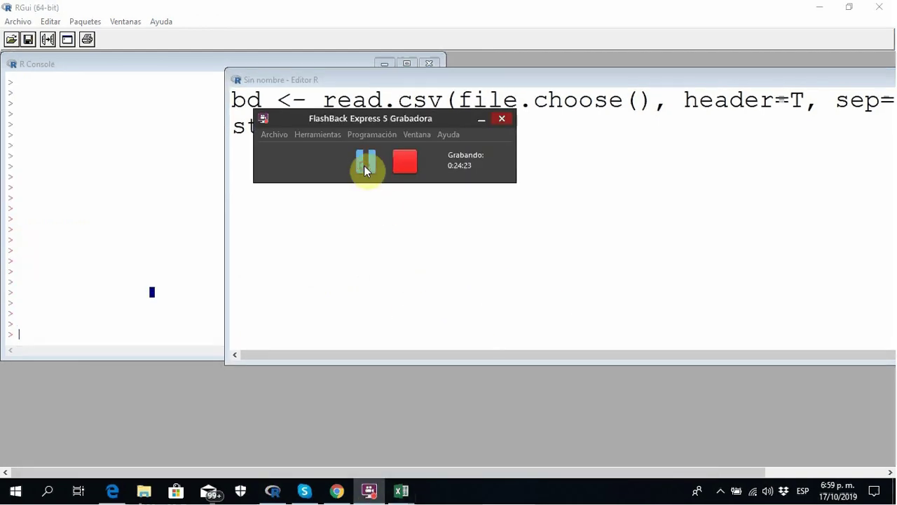
{"action": "left_click", "coordinate": [144, 291]}
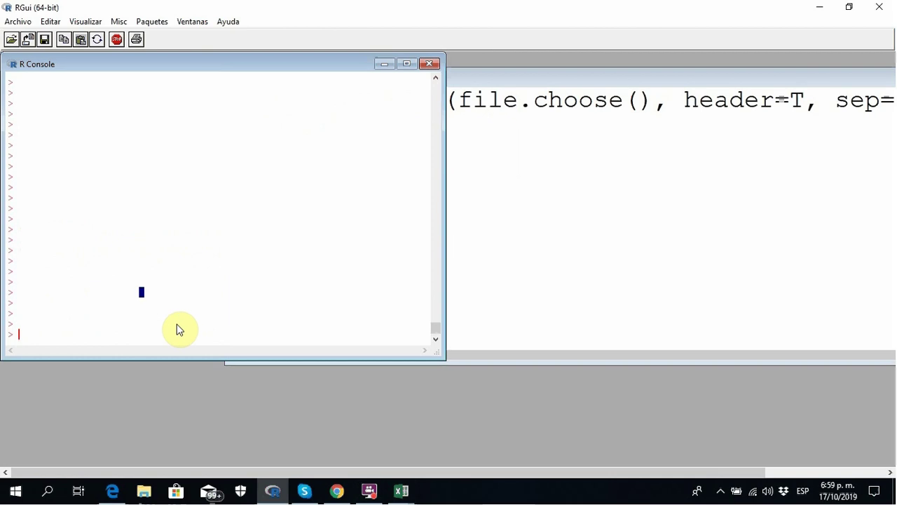
{"action": "left_click", "coordinate": [480, 293]}
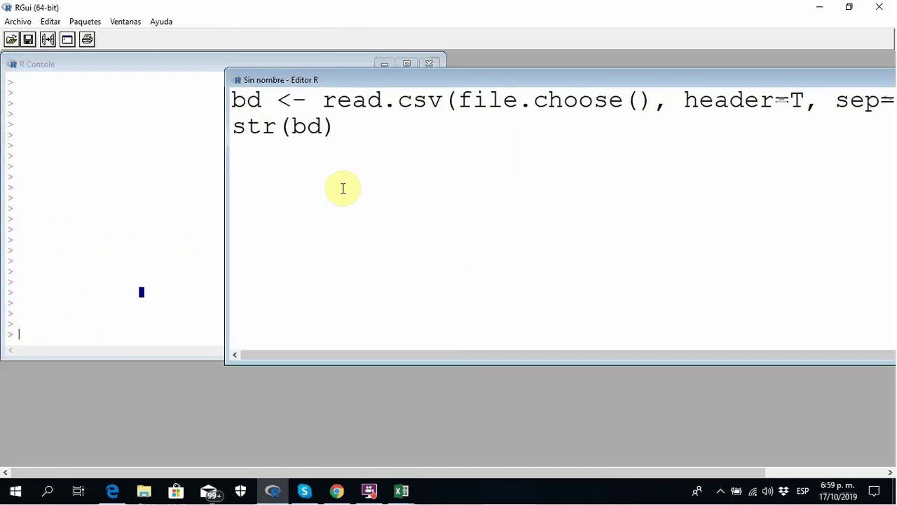
{"action": "left_click", "coordinate": [29, 334]}
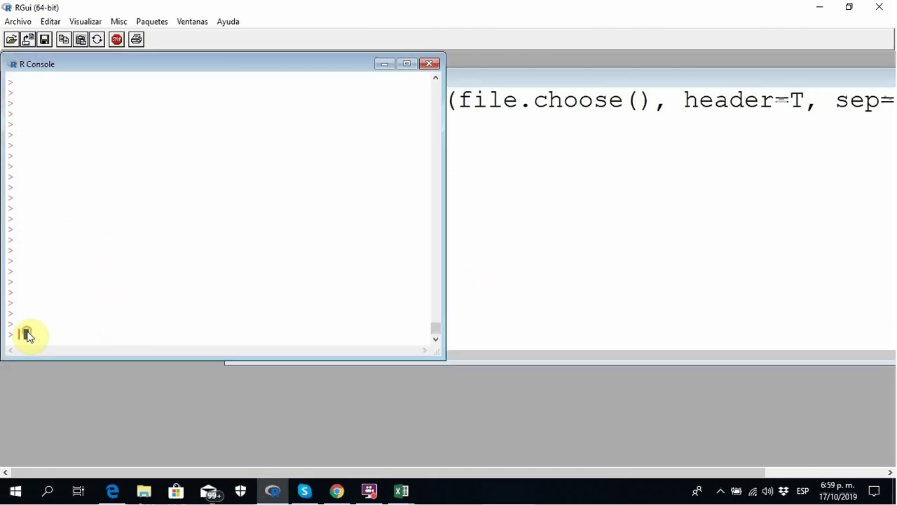
Switch to Excel to check the columns of the bd_censo_Agro workbook, and return to R.
{"action": "left_click", "coordinate": [401, 491]}
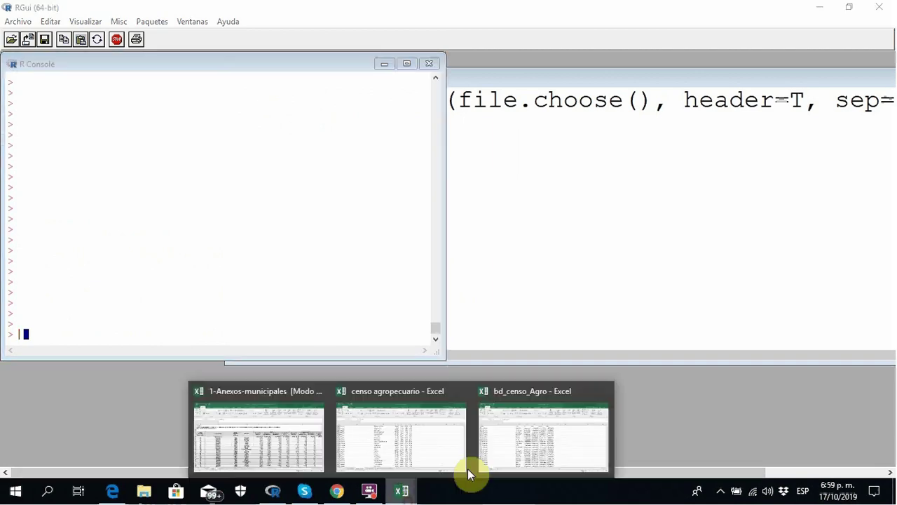
{"action": "left_click", "coordinate": [566, 429]}
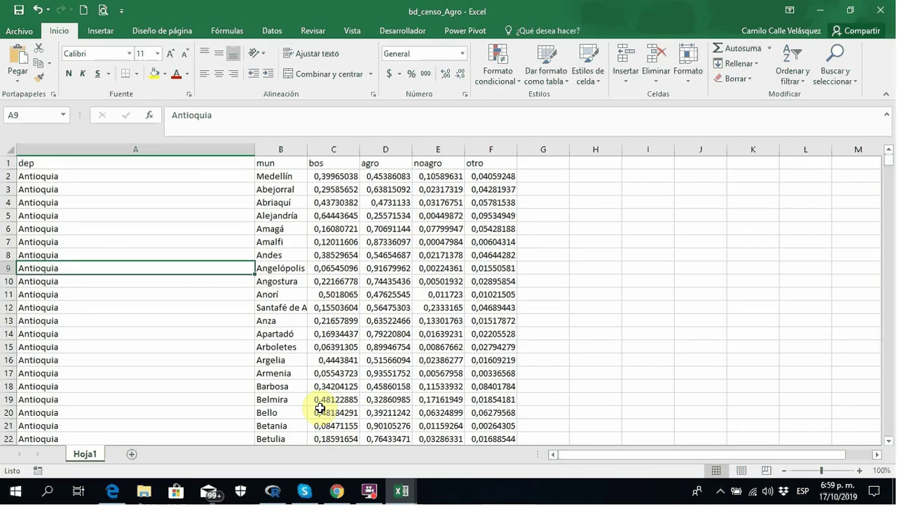
{"action": "left_click", "coordinate": [273, 491]}
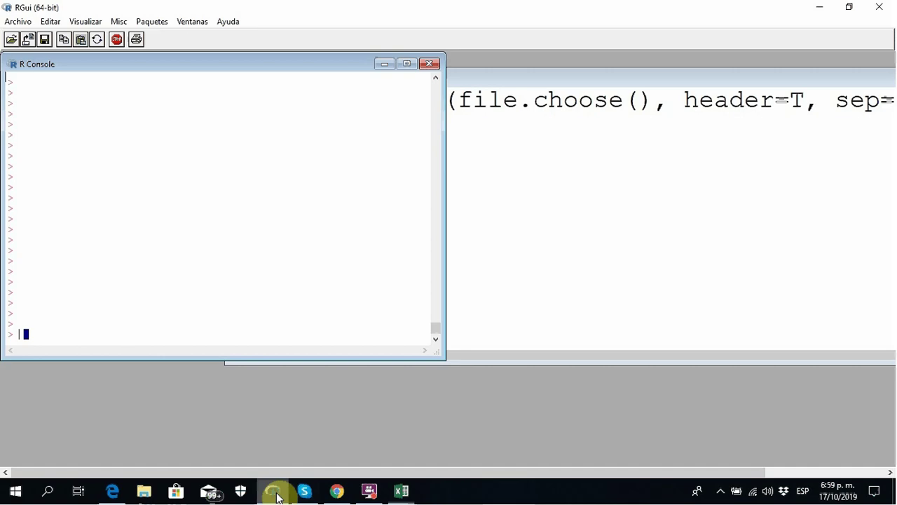
Print the bd data frame in the R console and maximize the console window.
{"action": "type", "text": "bd"}
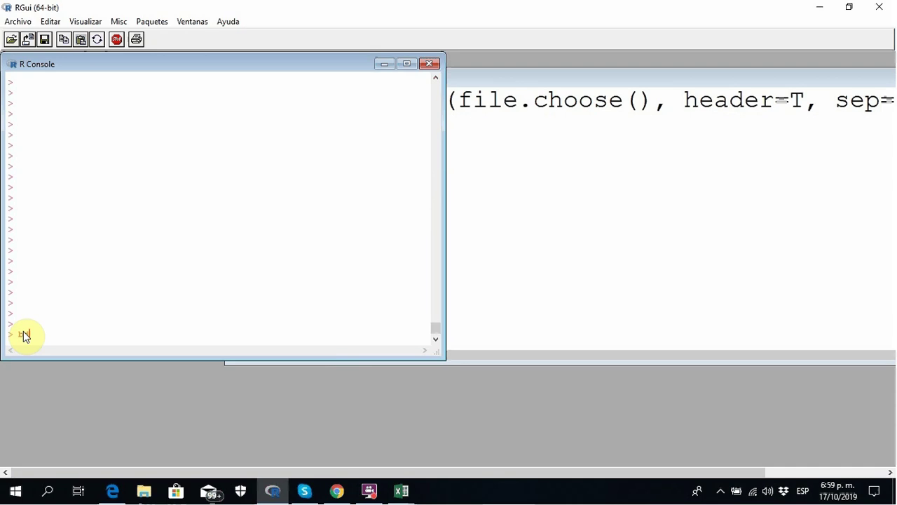
{"action": "key", "text": "Return"}
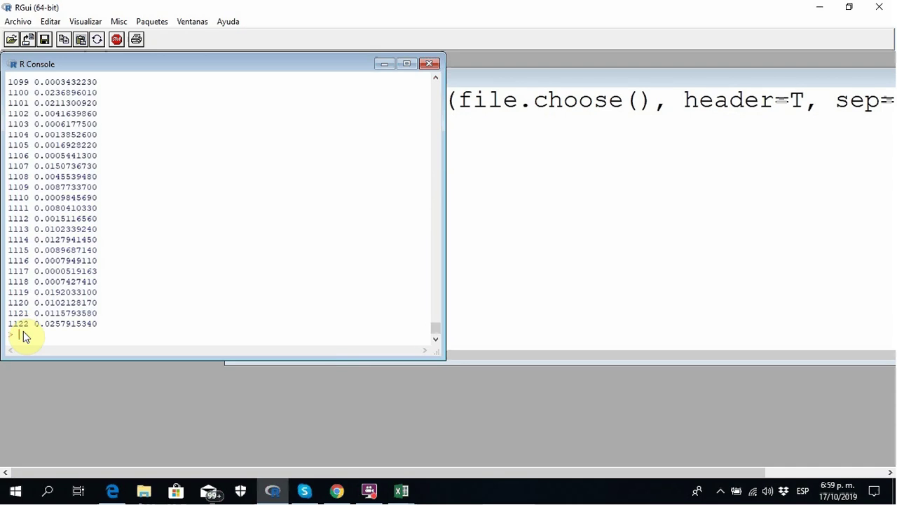
{"action": "left_click", "coordinate": [406, 64]}
Inspect the structure of bd by running str(bd) in the console.
{"action": "type", "text": "str("}
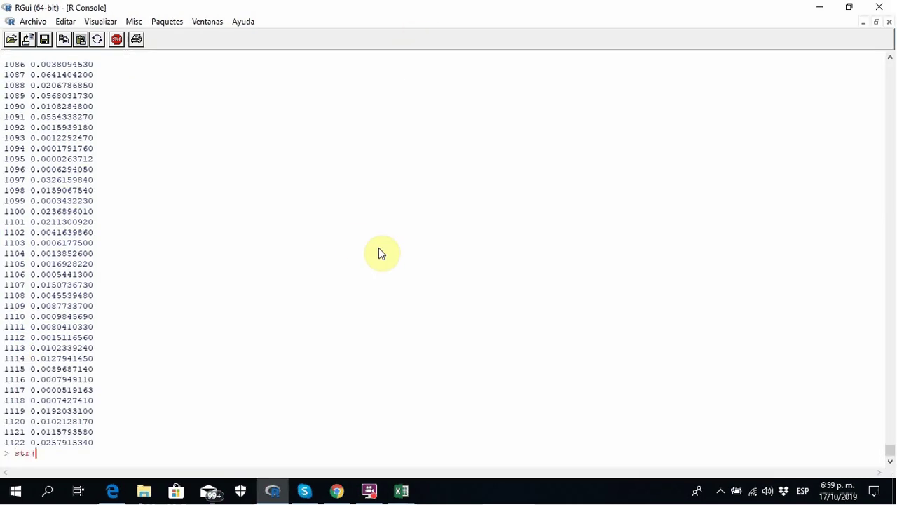
{"action": "type", "text": "bd)"}
{"action": "key", "text": "BackSpace"}
{"action": "key", "text": "BackSpace"}
{"action": "type", "text": "bd)"}
{"action": "key", "text": "Return"}
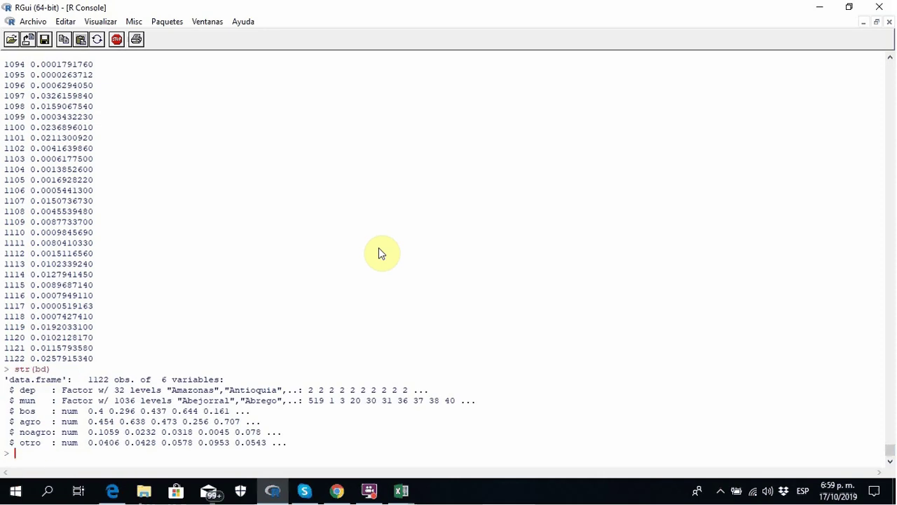
Recall the str(bd) command, change it to class(bd) and run it to check the object's class.
{"action": "key", "text": "Up"}
{"action": "key", "text": "Delete"}
{"action": "key", "text": "Delete"}
{"action": "key", "text": "Delete"}
{"action": "key", "text": "Delete"}
{"action": "type", "text": "class("}
{"action": "key", "text": "Return"}
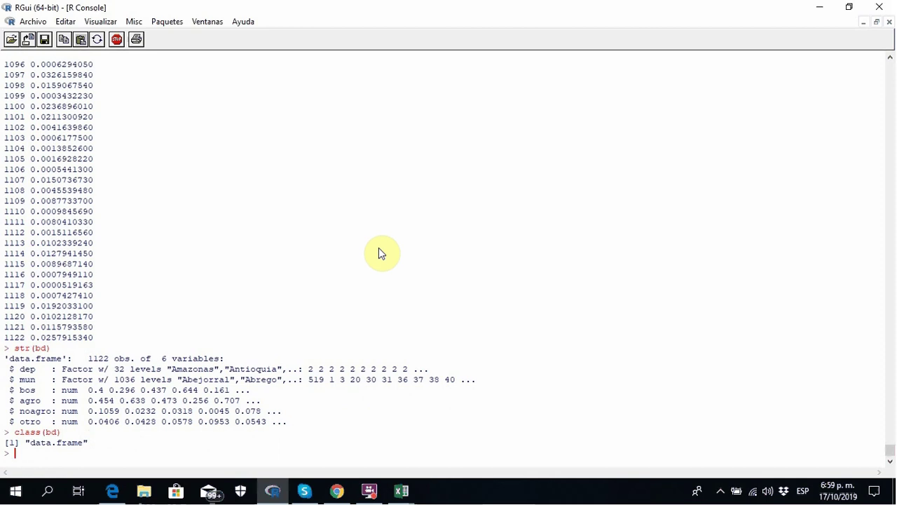
Open bd in the data viewer with View(bd), look over the table and close the viewer.
{"action": "type", "text": "View(bd"}
{"action": "key", "text": "Return"}
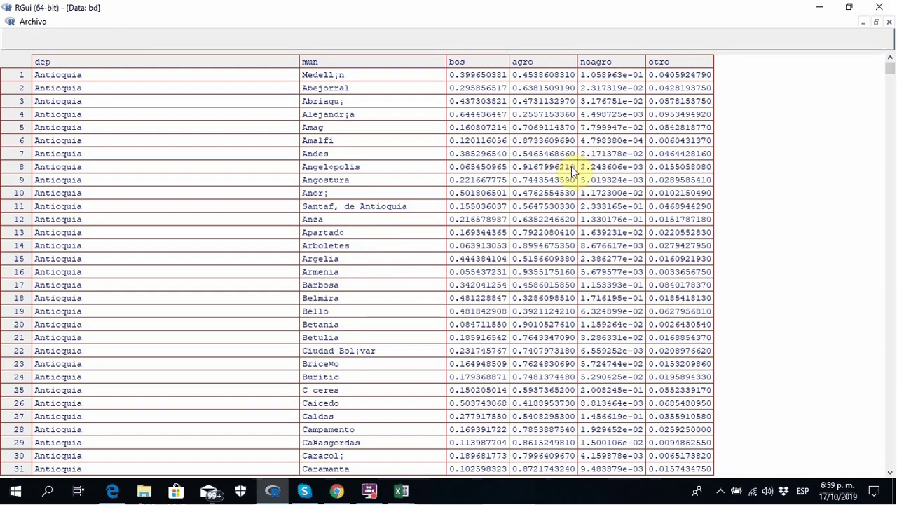
{"action": "left_click", "coordinate": [888, 22]}
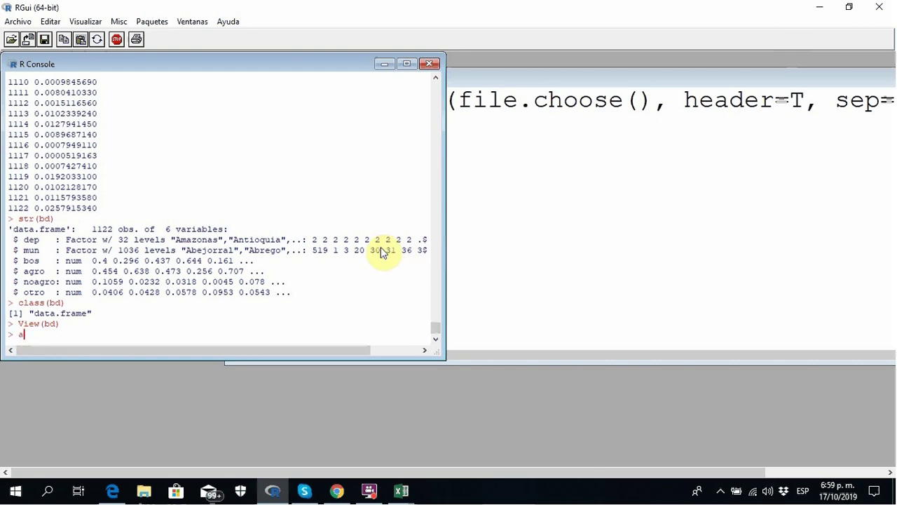
Create ant as the subset of bd where bd$dep=="Antioquia", and check its class with class(ant).
{"action": "type", "text": "nt <- subset(bd, "}
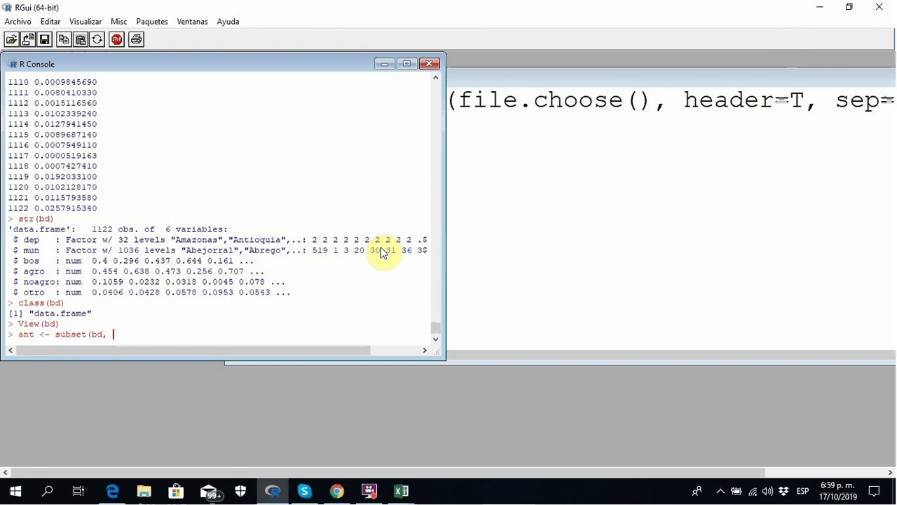
{"action": "type", "text": "bd$dep==\"Antioquia\")"}
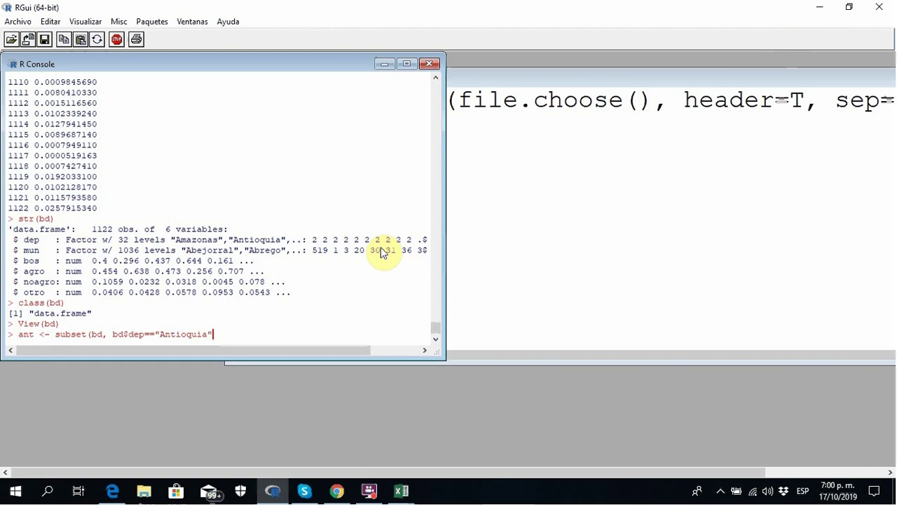
{"action": "key", "text": "Return"}
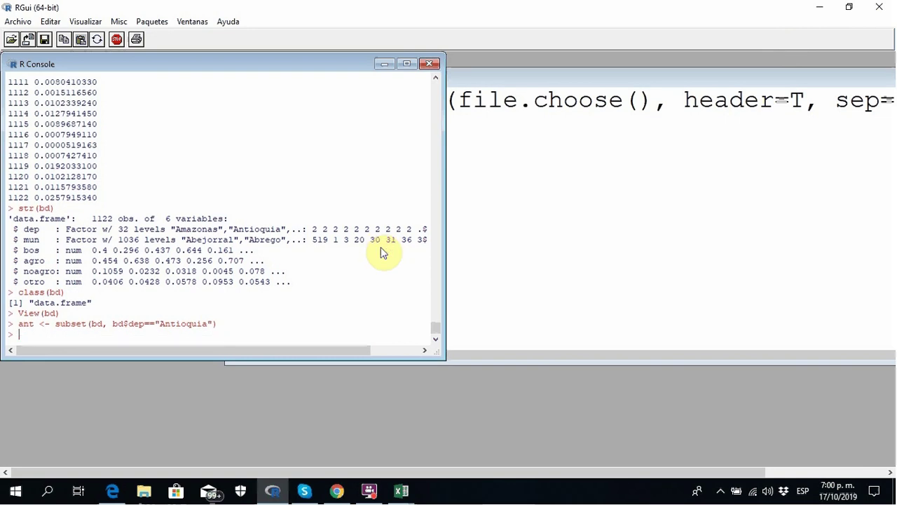
{"action": "type", "text": "class(ant)"}
{"action": "key", "text": "Return"}
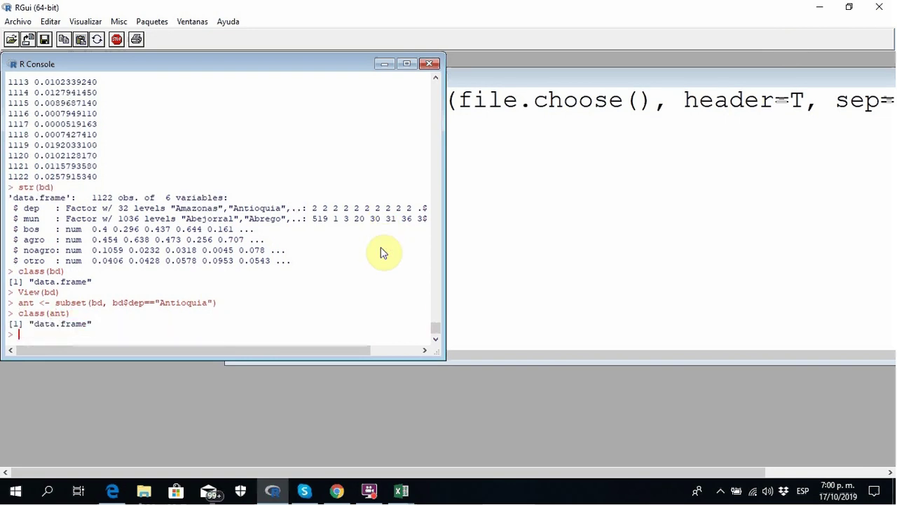
Print ant in the console, open it with View(ant), look through its rows to the end and close the viewer.
{"action": "type", "text": "ant"}
{"action": "key", "text": "Return"}
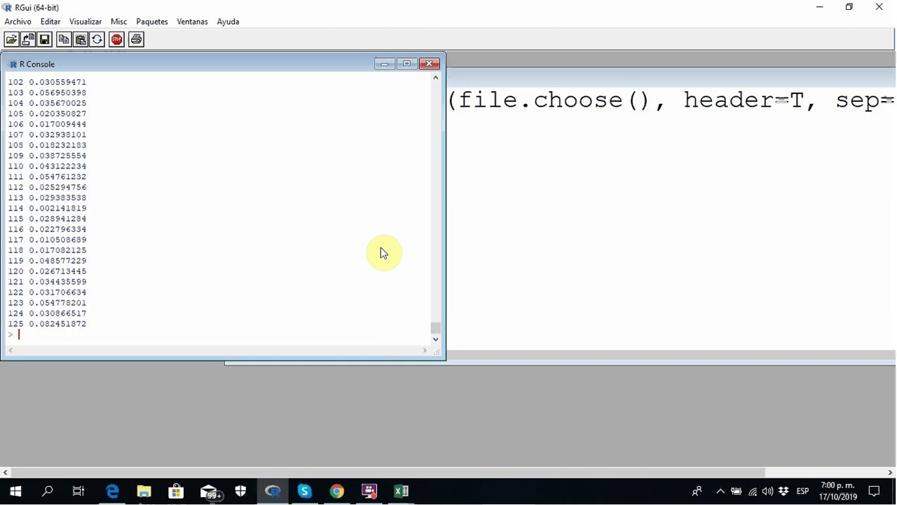
{"action": "type", "text": "View(ant)"}
{"action": "key", "text": "Return"}
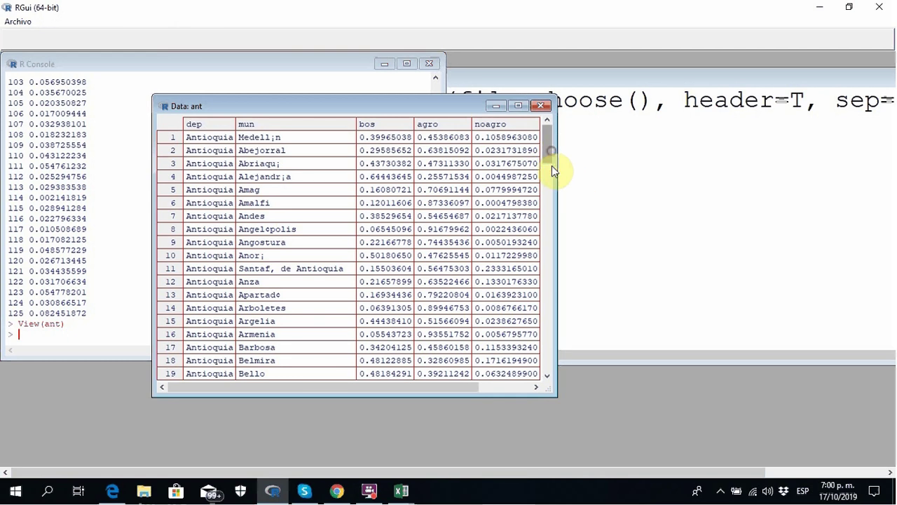
{"action": "left_click_drag", "start_coordinate": [550, 165], "coordinate": [554, 379]}
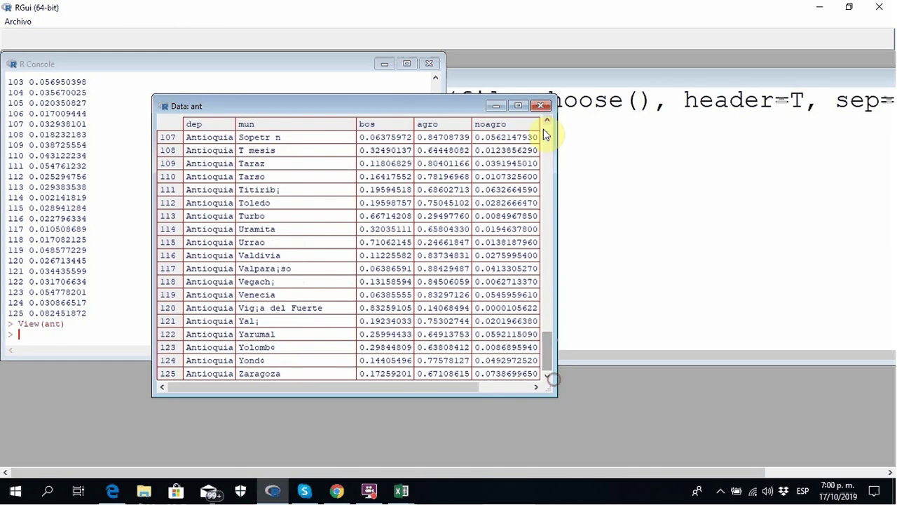
{"action": "left_click", "coordinate": [544, 107]}
Recall the command ant <- subset(bd, bd$dep=="Antioquia"), copy it into the script below str(bd), and clear the console line.
{"action": "type", "text": "class(ant)"}
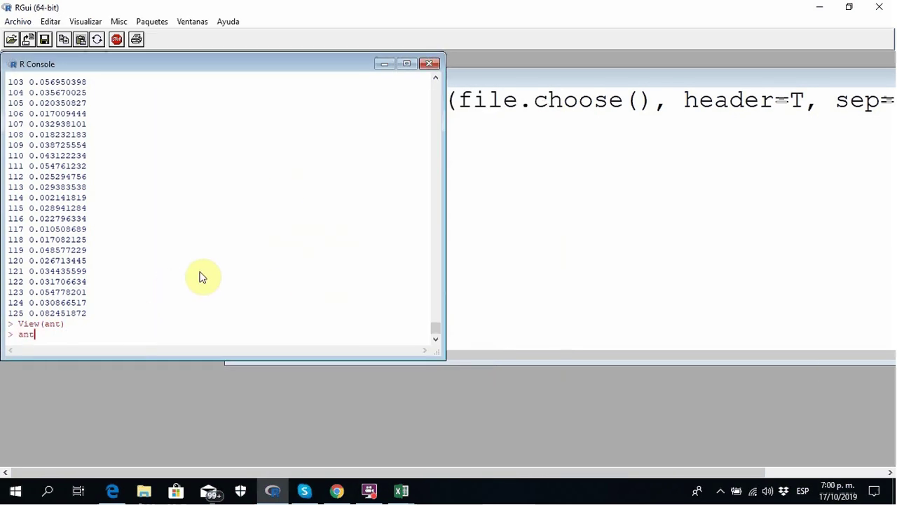
{"action": "key", "text": "Up"}
{"action": "key", "text": "Up"}
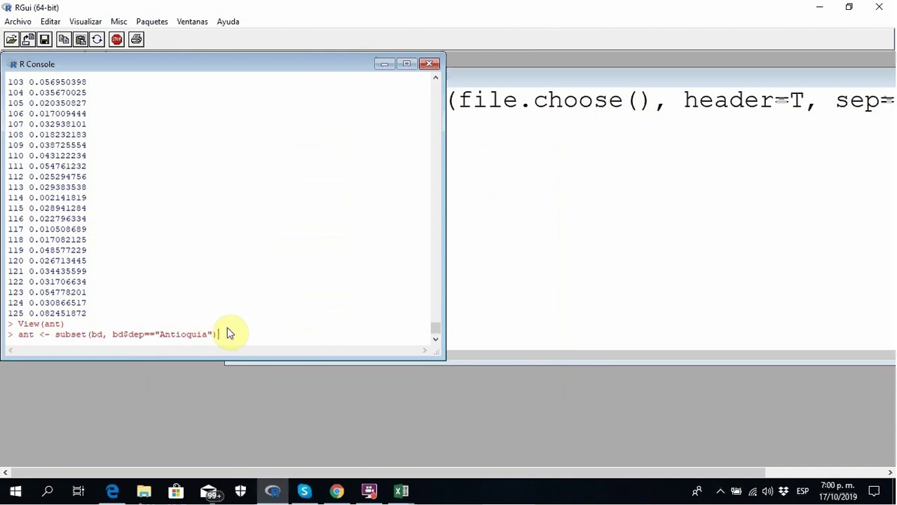
{"action": "left_click_drag", "start_coordinate": [223, 335], "coordinate": [30, 334]}
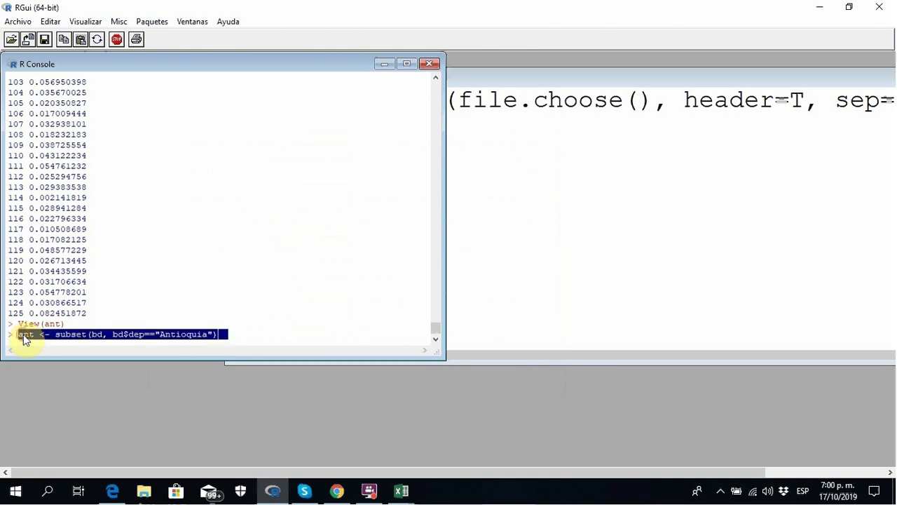
{"action": "left_click", "coordinate": [555, 141]}
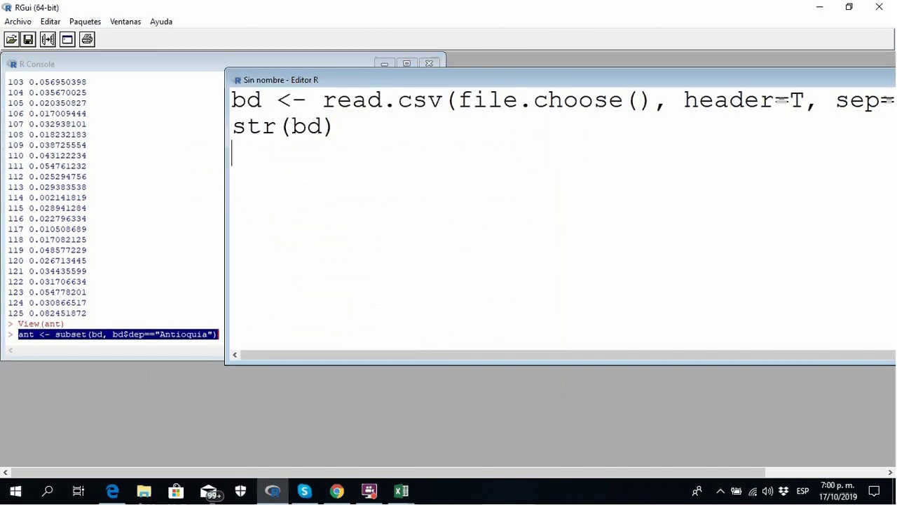
{"action": "type", "text": "ant <- subset(bd, bd$dep==\"Antioquia\")"}
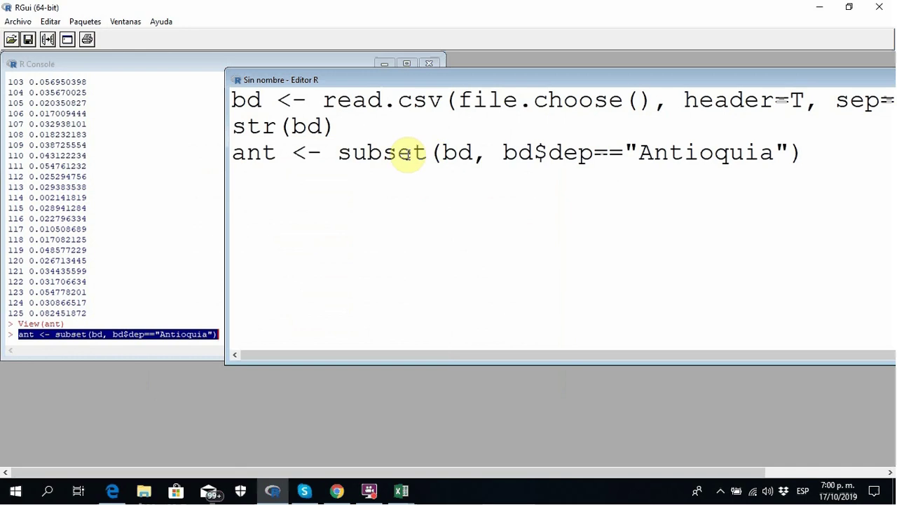
{"action": "left_click", "coordinate": [46, 340]}
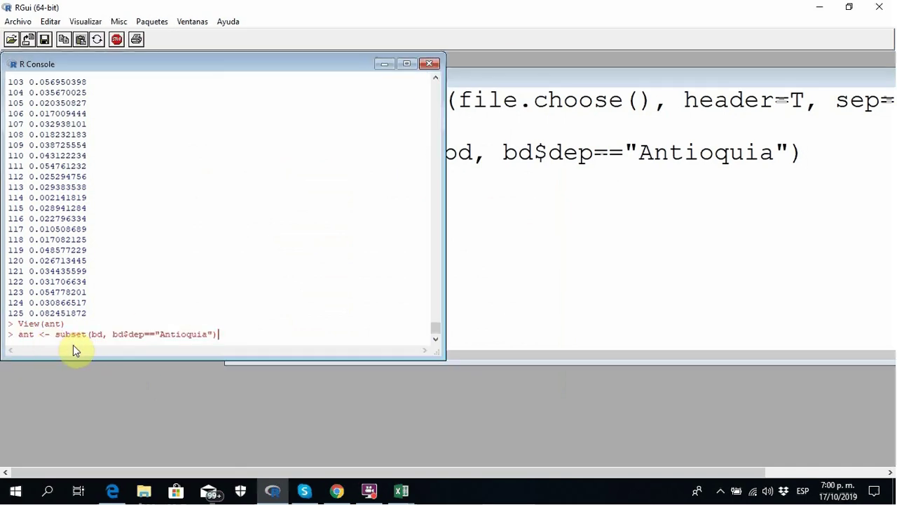
{"action": "key", "text": "Escape"}
{"action": "type", "text": "class(ant)"}
{"action": "key", "text": "Up"}
{"action": "key", "text": "Up"}
{"action": "key", "text": "Down"}
{"action": "key", "text": "Down"}
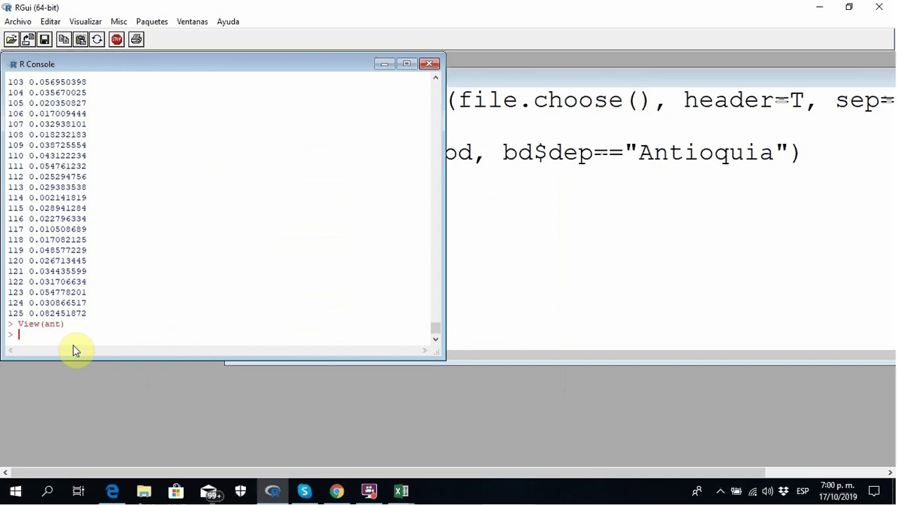
Plot and close the histogram hist(ant$bos), and list the column names of the subset with names(ant).
{"action": "type", "text": "hist(ant$bos"}
{"action": "key", "text": "Return"}
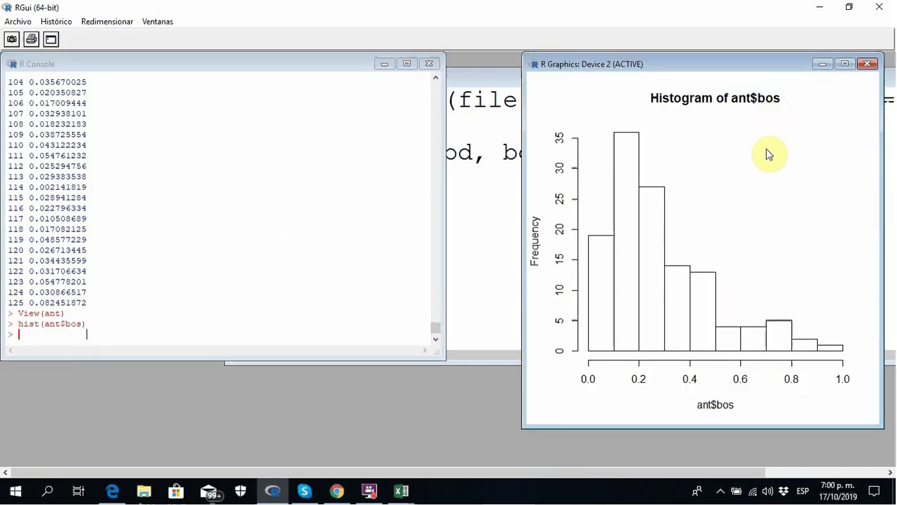
{"action": "left_click", "coordinate": [872, 64]}
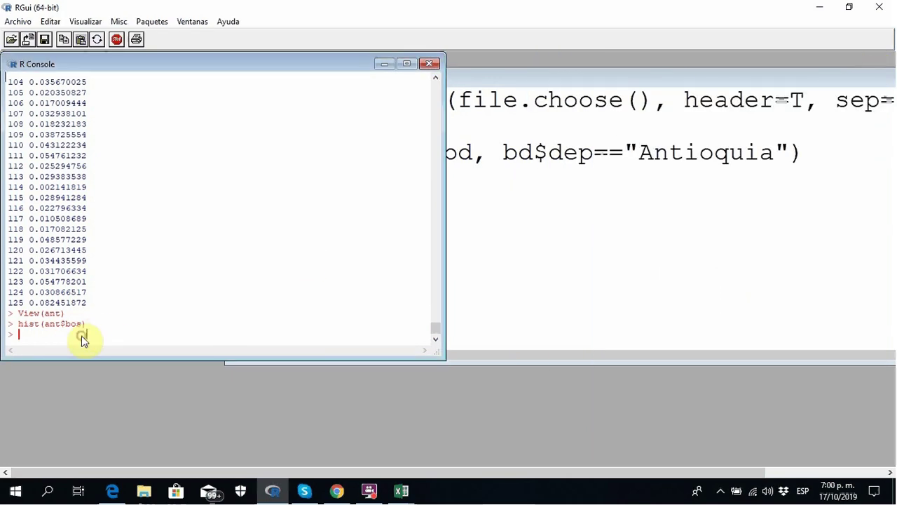
{"action": "type", "text": "names(ant)"}
{"action": "key", "text": "Return"}
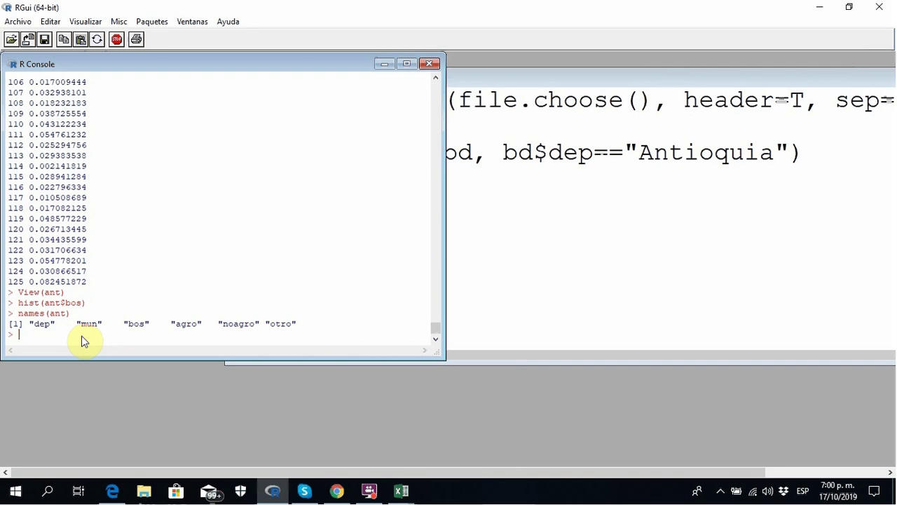
Reuse the histogram command for the agro column as hist(ant$agro), view the plot and close it.
{"action": "key", "text": "Up"}
{"action": "key", "text": "Up"}
{"action": "key", "text": "BackSpace"}
{"action": "key", "text": "BackSpace"}
{"action": "key", "text": "BackSpace"}
{"action": "key", "text": "BackSpace"}
{"action": "type", "text": "agro)"}
{"action": "key", "text": "Return"}
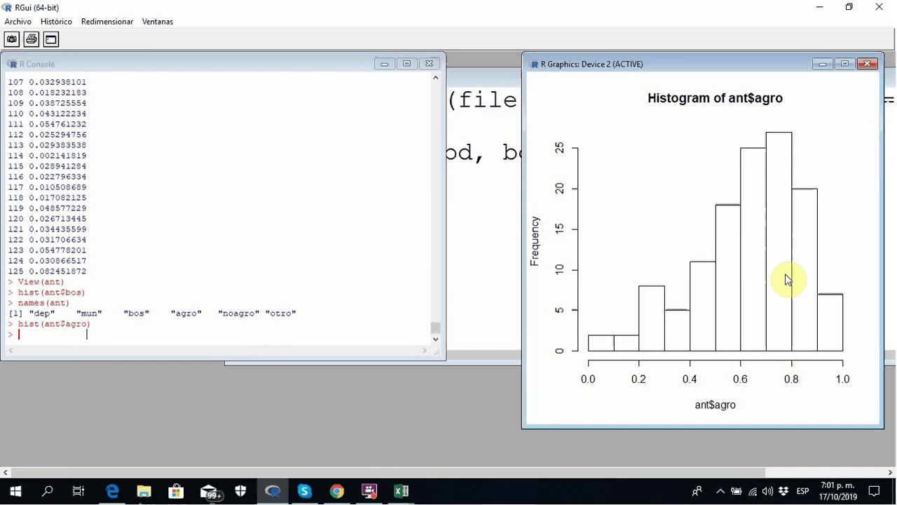
{"action": "left_click", "coordinate": [869, 65]}
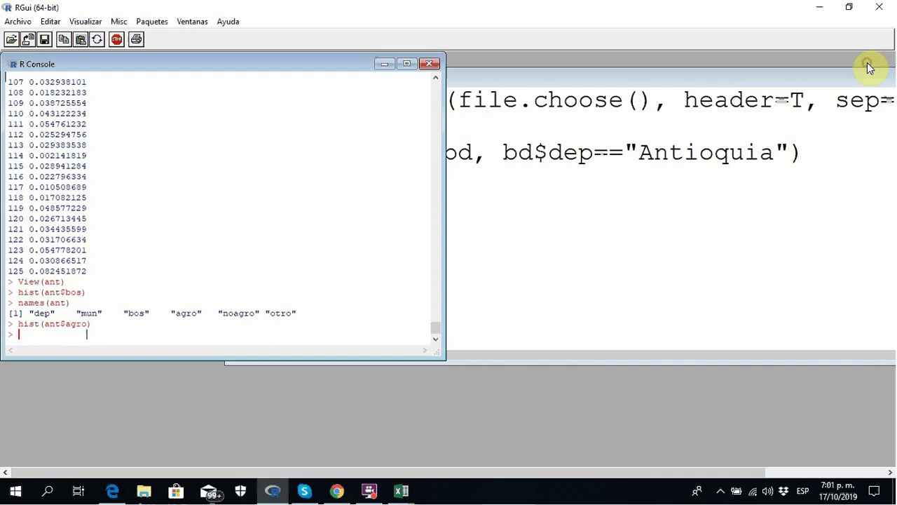
Change the recalled histogram command to hist(ant$noagro), run it and close the resulting plot.
{"action": "key", "text": "Up"}
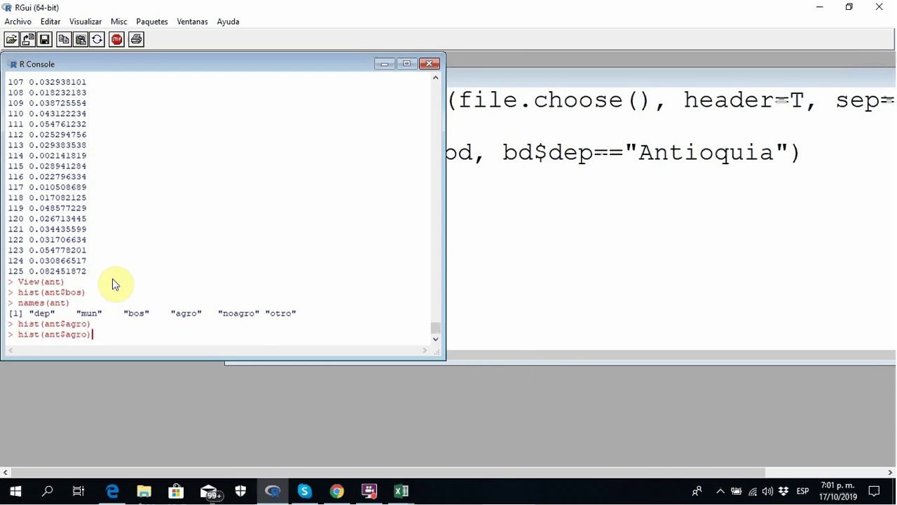
{"action": "key", "text": "Left"}
{"action": "key", "text": "Left"}
{"action": "key", "text": "Left"}
{"action": "key", "text": "Left"}
{"action": "key", "text": "Left"}
{"action": "type", "text": "no"}
{"action": "key", "text": "Return"}
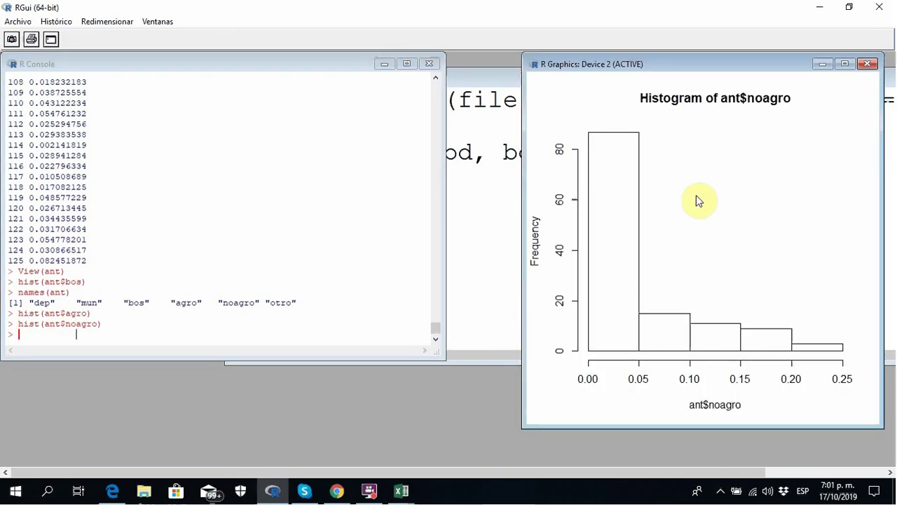
{"action": "left_click", "coordinate": [868, 64]}
Edit the last histogram command to hist(ant$otro), run it and close the graphics window.
{"action": "key", "text": "Up"}
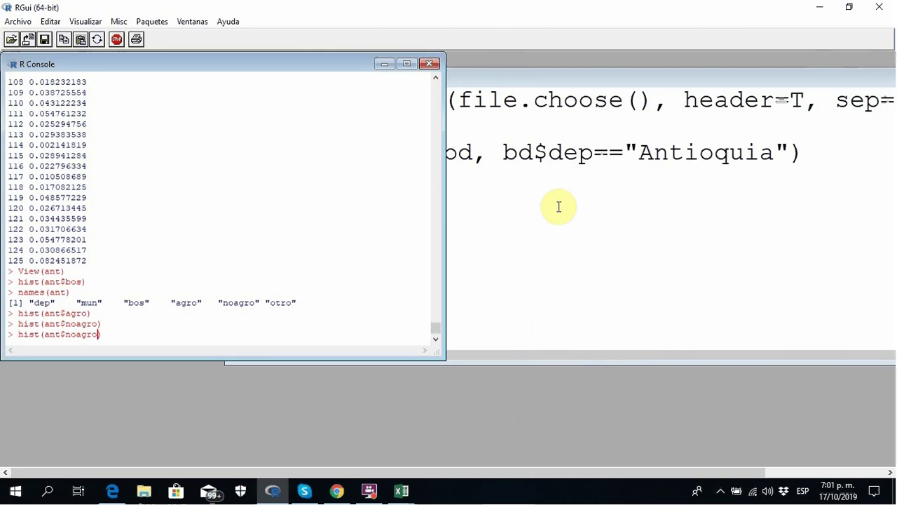
{"action": "key", "text": "BackSpace"}
{"action": "key", "text": "BackSpace"}
{"action": "key", "text": "BackSpace"}
{"action": "key", "text": "BackSpace"}
{"action": "key", "text": "BackSpace"}
{"action": "key", "text": "BackSpace"}
{"action": "type", "text": "otro"}
{"action": "key", "text": "Return"}
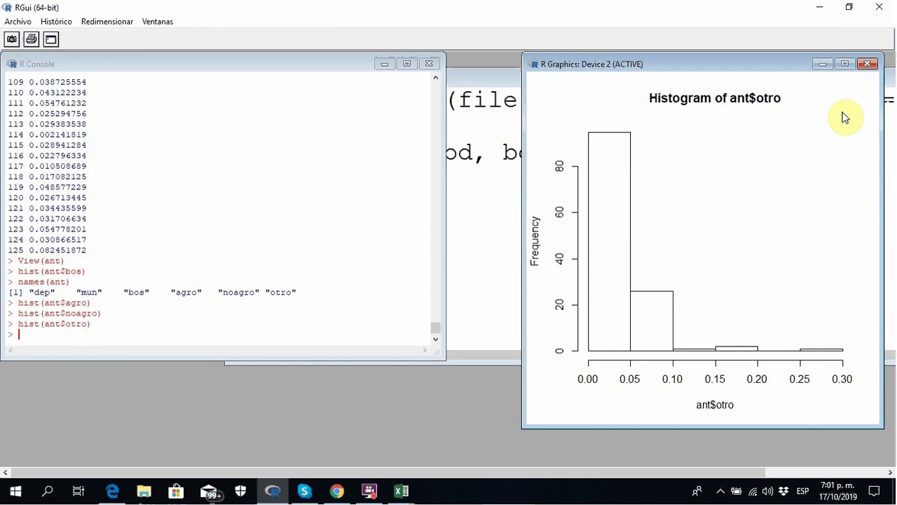
{"action": "left_click", "coordinate": [866, 65]}
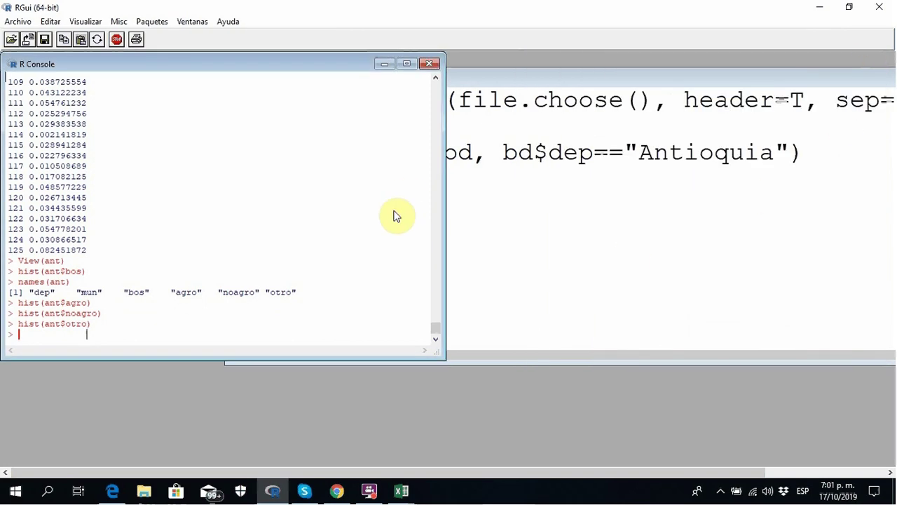
Test the bos column for normality by running shapiro.test(ant$bos) in the console.
{"action": "left_click", "coordinate": [35, 338]}
{"action": "left_click", "coordinate": [610, 182]}
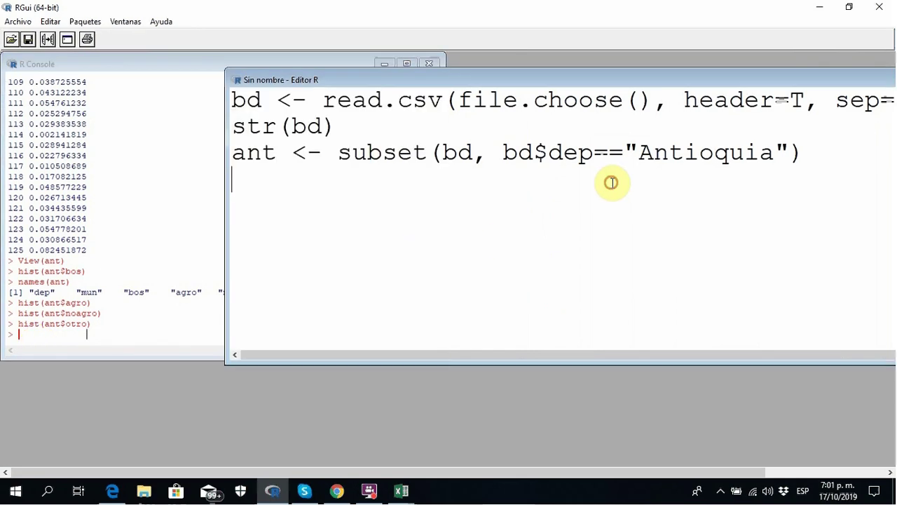
{"action": "left_click", "coordinate": [820, 150]}
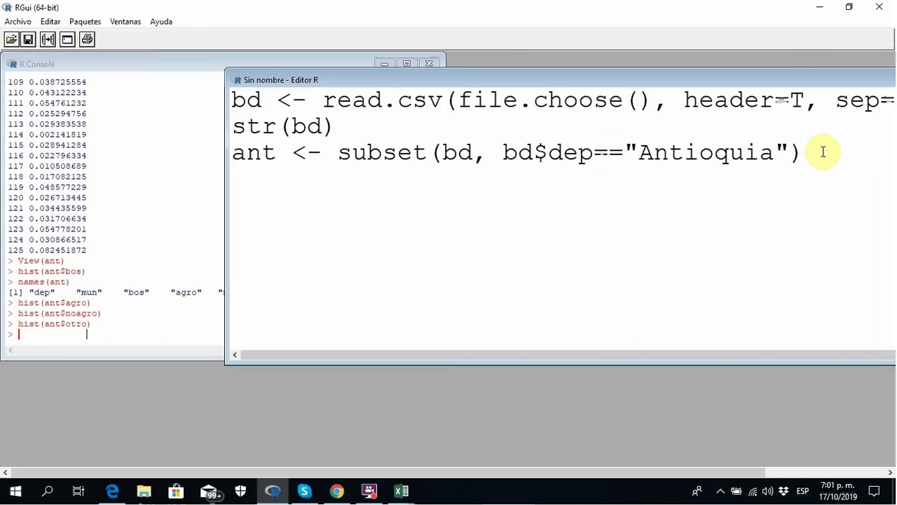
{"action": "left_click", "coordinate": [46, 340]}
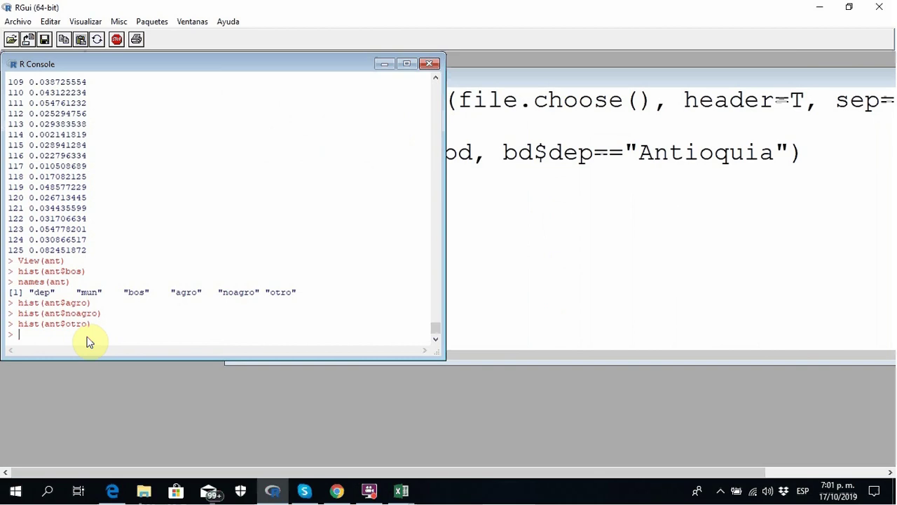
{"action": "type", "text": "shapiro.test(ant$bos)"}
{"action": "key", "text": "Return"}
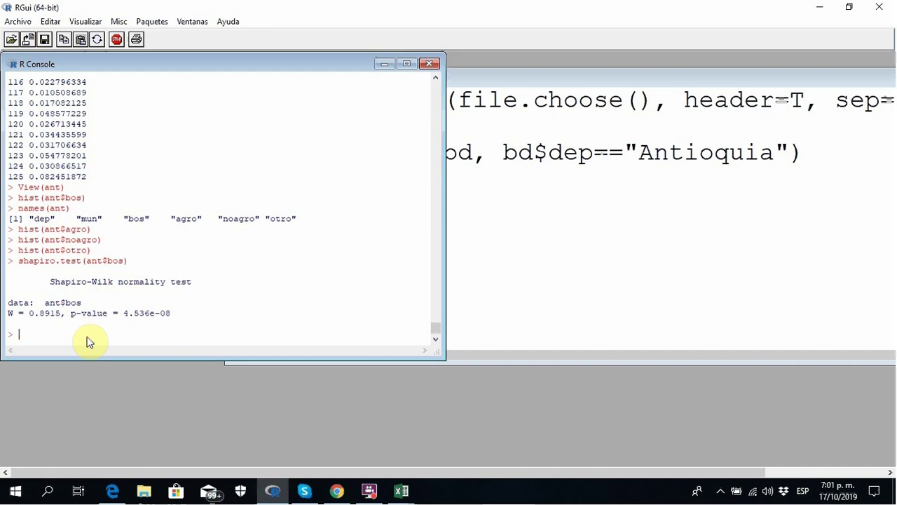
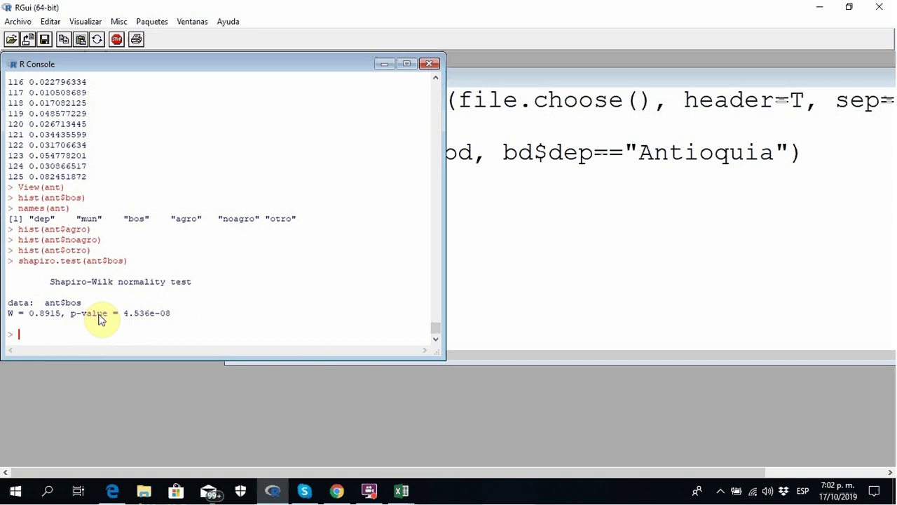
Repeat the Shapiro-Wilk test for the agro column by running shapiro.test(ant$agro).
{"action": "key", "text": "Up"}
{"action": "key", "text": "Left"}
{"action": "key", "text": "BackSpace"}
{"action": "key", "text": "BackSpace"}
{"action": "key", "text": "BackSpace"}
{"action": "type", "text": "agro"}
{"action": "key", "text": "Return"}
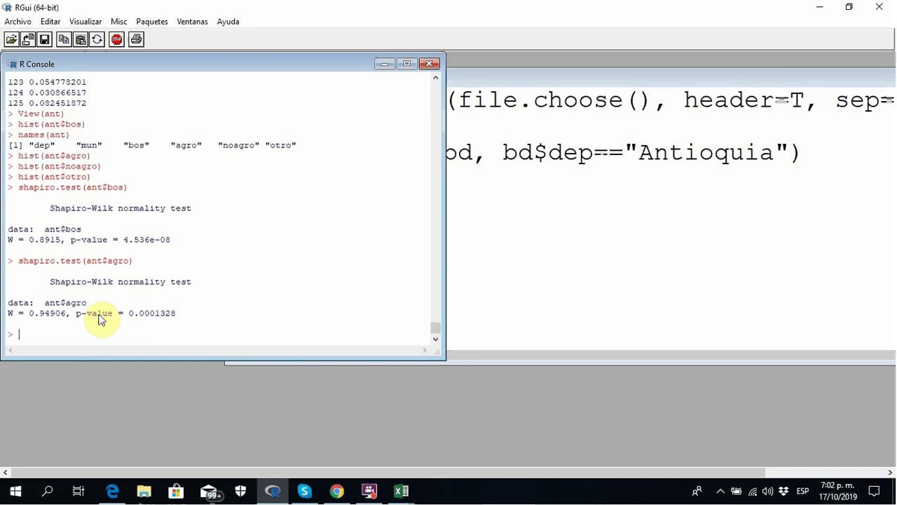
Replace the column in the recalled normality test with noagro and run shapiro.test(ant$noagro).
{"action": "key", "text": "Up"}
{"action": "key", "text": "Left"}
{"action": "key", "text": "BackSpace"}
{"action": "key", "text": "BackSpace"}
{"action": "key", "text": "BackSpace"}
{"action": "key", "text": "BackSpace"}
{"action": "type", "text": "noagro"}
{"action": "key", "text": "Return"}
Run the normality test on the last column with shapiro.test(ant$otro).
{"action": "key", "text": "Up"}
{"action": "key", "text": "Left"}
{"action": "key", "text": "BackSpace"}
{"action": "key", "text": "BackSpace"}
{"action": "key", "text": "BackSpace"}
{"action": "key", "text": "BackSpace"}
{"action": "key", "text": "BackSpace"}
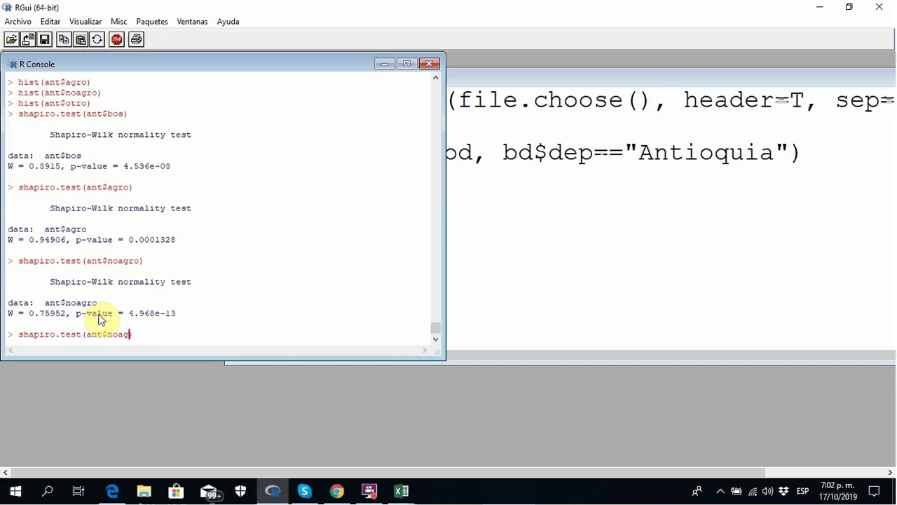
{"action": "key", "text": "BackSpace"}
{"action": "type", "text": "otro"}
{"action": "key", "text": "Return"}
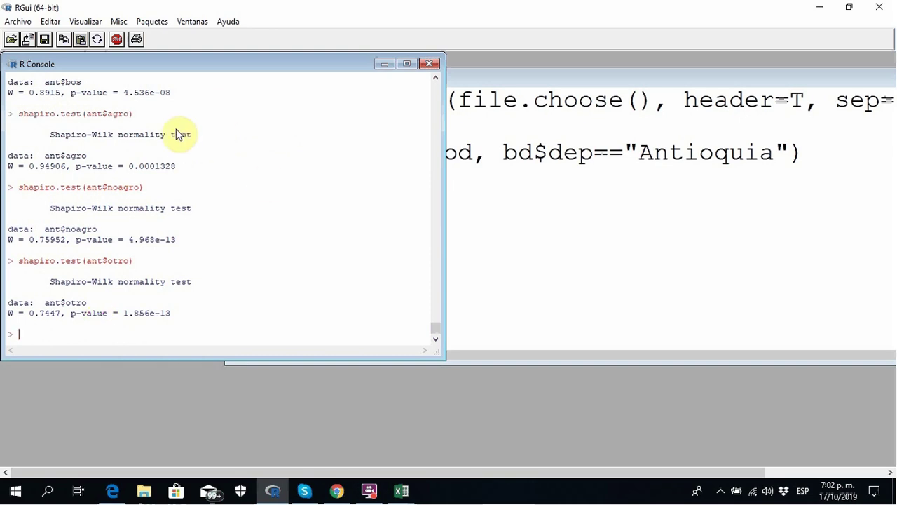
Widen the R Console window and review the p-values of the Shapiro-Wilk tests on the ant columns.
{"action": "left_click", "coordinate": [434, 78]}
{"action": "left_click", "coordinate": [435, 77]}
{"action": "left_click", "coordinate": [435, 77]}
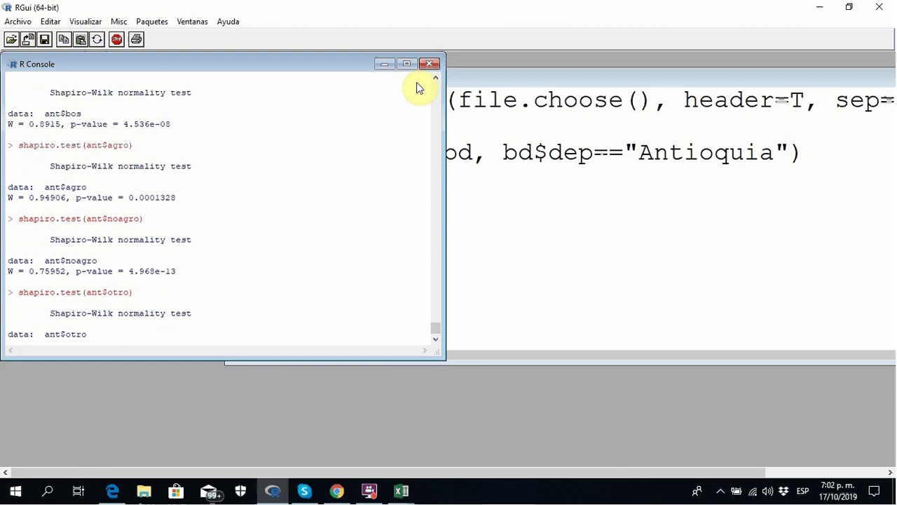
{"action": "left_click_drag", "start_coordinate": [444, 96], "coordinate": [559, 133]}
{"action": "left_click", "coordinate": [550, 77]}
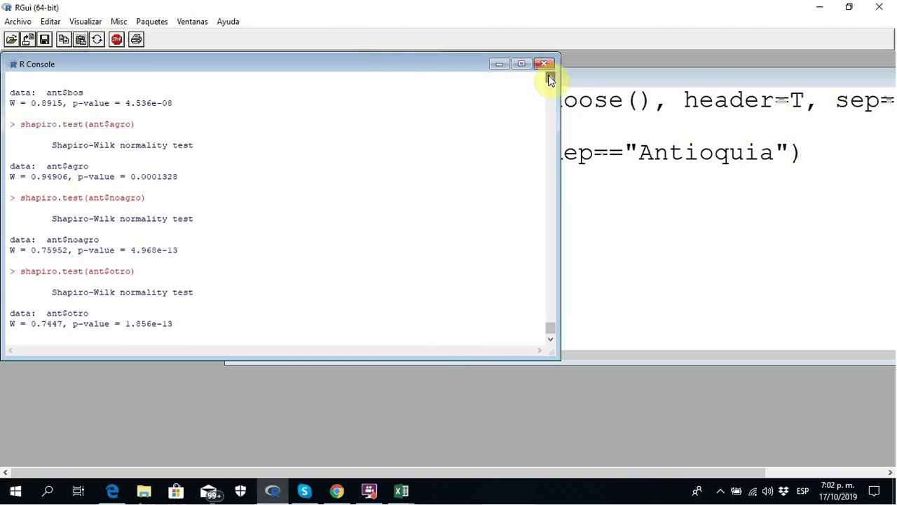
{"action": "left_click", "coordinate": [550, 77]}
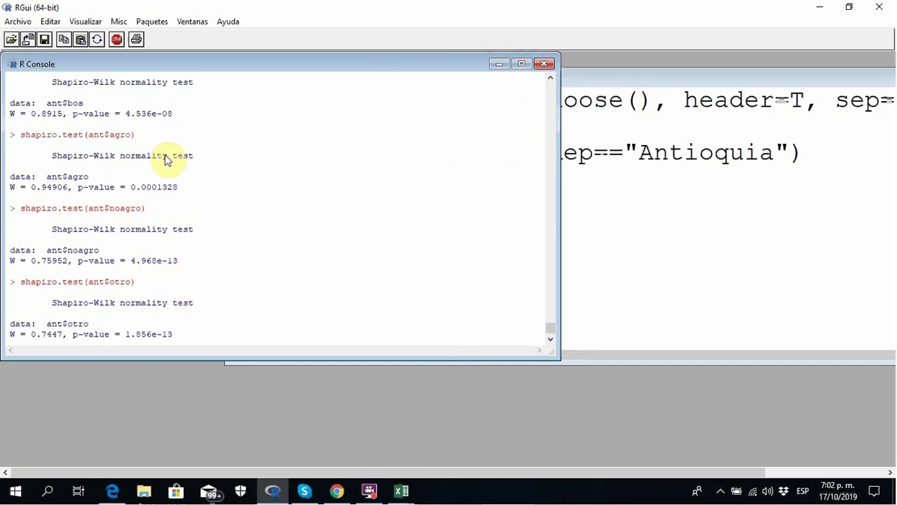
{"action": "left_click", "coordinate": [550, 337]}
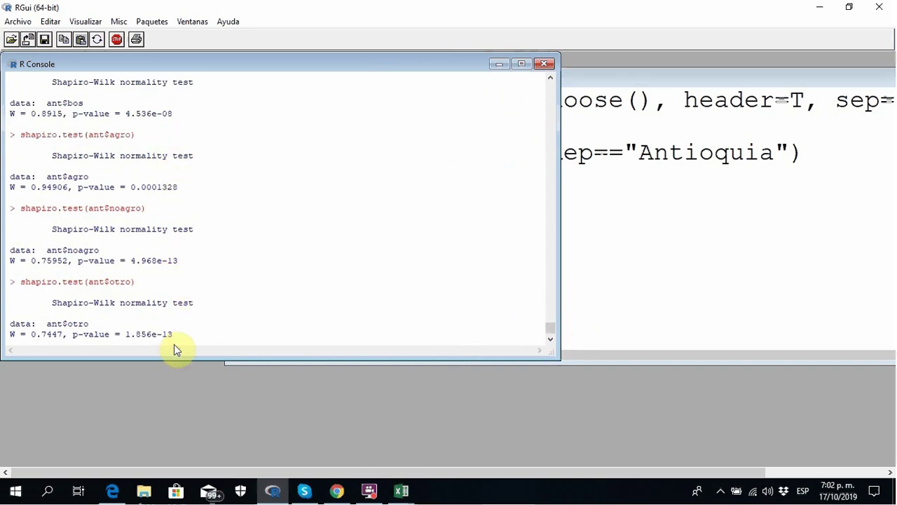
Try to install the forecast package by running install.pakages('forecast') on a fresh console line.
{"action": "key", "text": "Return"}
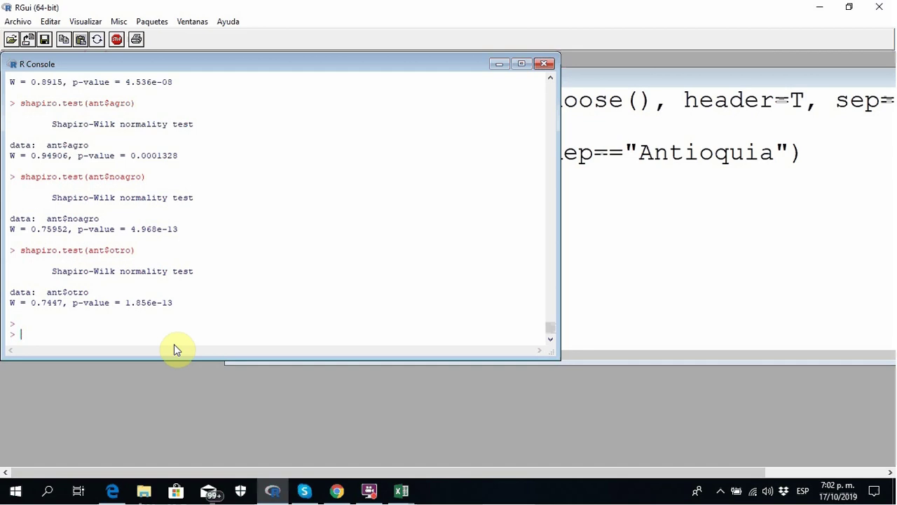
{"action": "type", "text": "install"}
{"action": "type", "text": ".apcka"}
{"action": "key", "text": "BackSpace"}
{"action": "key", "text": "BackSpace"}
{"action": "key", "text": "BackSpace"}
{"action": "key", "text": "BackSpace"}
{"action": "key", "text": "BackSpace"}
{"action": "type", "text": "pakages("}
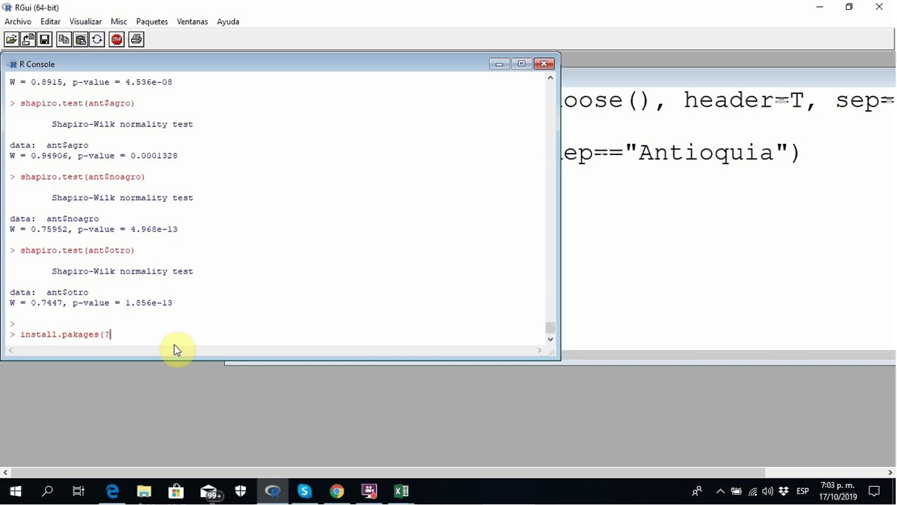
{"action": "type", "text": "\""}
{"action": "type", "text": "forecast"}
{"action": "key", "text": "Return"}
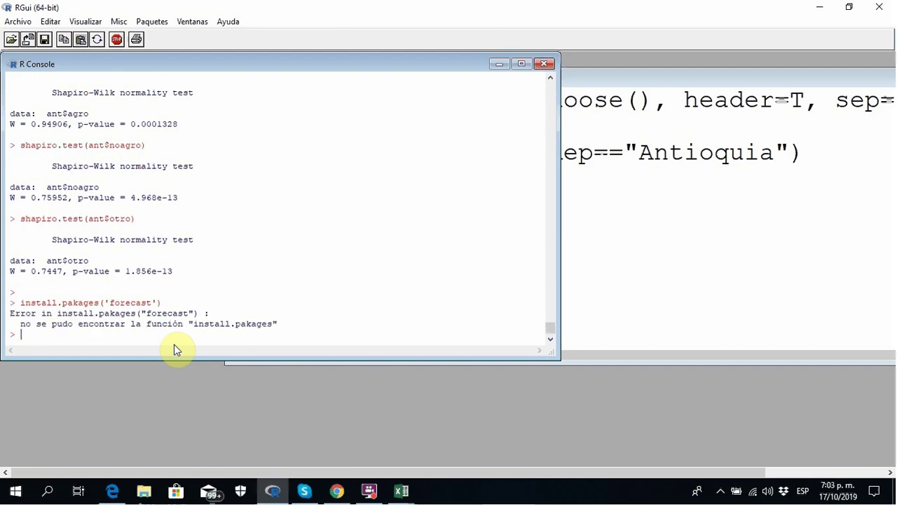
Correct the recalled command to install.packages('forecast'), run it in the console and accept the 0-Cloud [https] CRAN mirror.
{"action": "key", "text": "Up"}
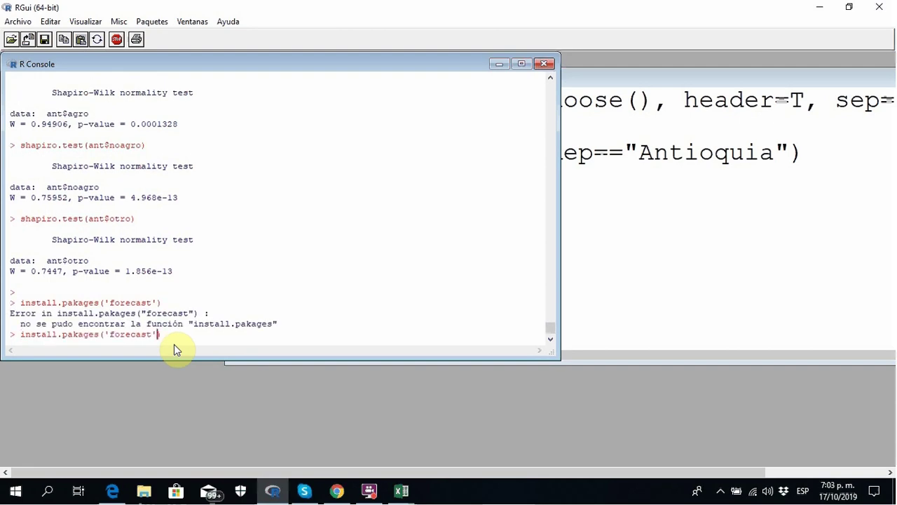
{"action": "key", "text": "Left"}
{"action": "key", "text": "Left"}
{"action": "key", "text": "Left"}
{"action": "key", "text": "Left"}
{"action": "key", "text": "Left"}
{"action": "key", "text": "Left"}
{"action": "key", "text": "Left"}
{"action": "key", "text": "Left"}
{"action": "key", "text": "Left"}
{"action": "key", "text": "Left"}
{"action": "key", "text": "Left"}
{"action": "key", "text": "Left"}
{"action": "key", "text": "Left"}
{"action": "key", "text": "Left"}
{"action": "key", "text": "Left"}
{"action": "key", "text": "Left"}
{"action": "key", "text": "Left"}
{"action": "type", "text": "c"}
{"action": "key", "text": "End"}
{"action": "key", "text": "Return"}
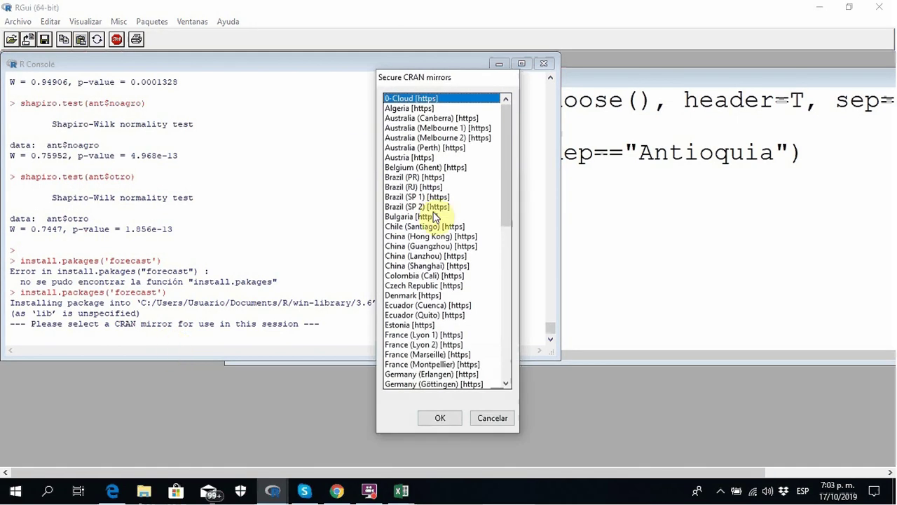
{"action": "left_click", "coordinate": [440, 417]}
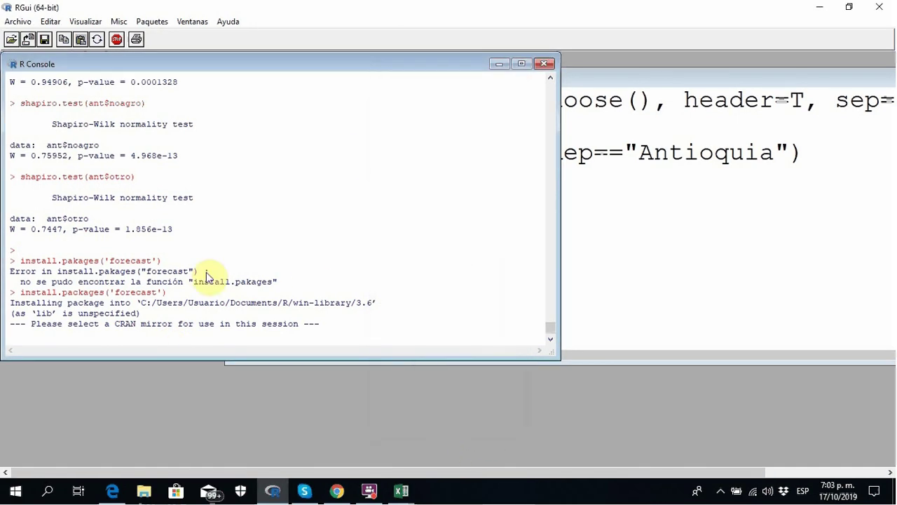
Copy install.packages('forecast') from the console onto a new script line below the Antioquia subset command.
{"action": "left_click_drag", "start_coordinate": [166, 292], "coordinate": [46, 292]}
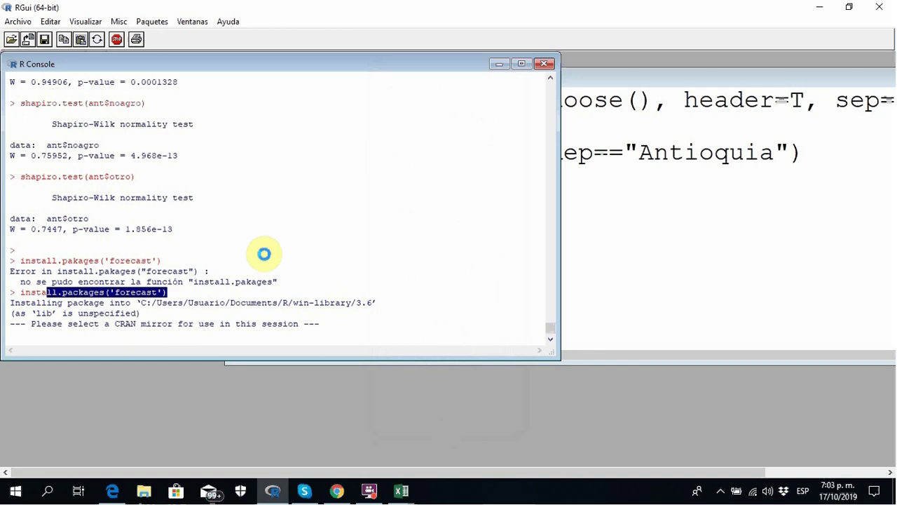
{"action": "left_click_drag", "start_coordinate": [168, 292], "coordinate": [21, 293]}
{"action": "key", "text": "ctrl+c"}
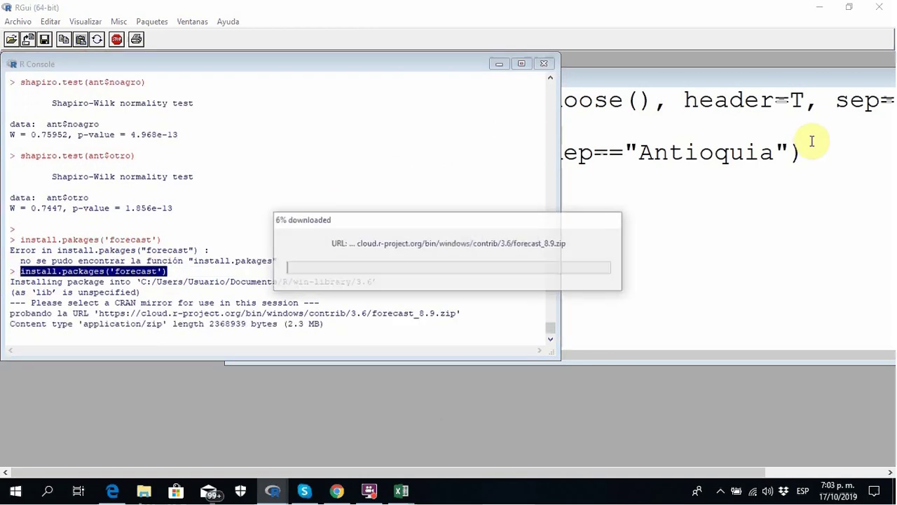
{"action": "left_click", "coordinate": [809, 149]}
{"action": "key", "text": "Return"}
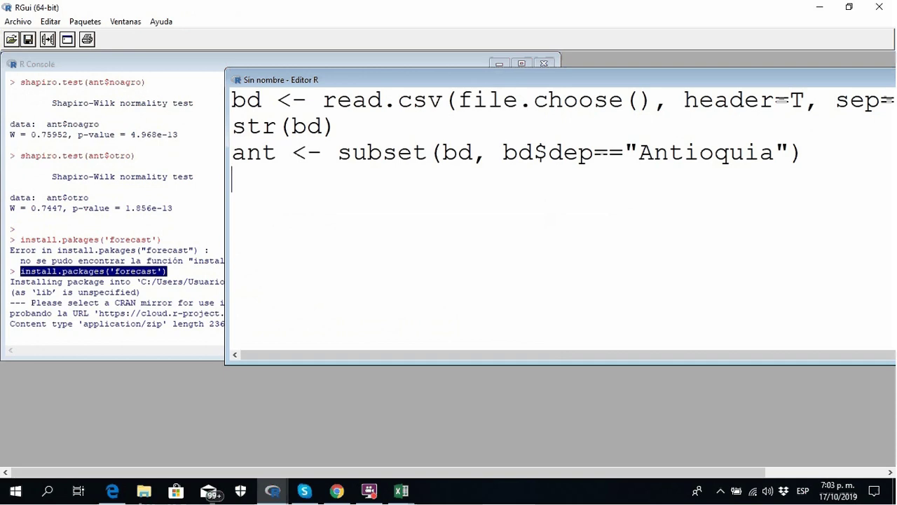
{"action": "key", "text": "ctrl+v"}
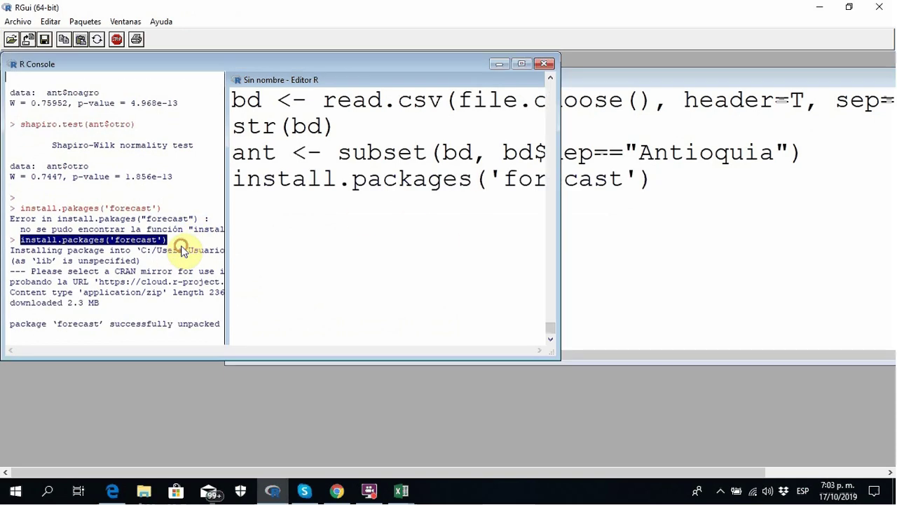
Load the forecast package by running library(forecast) in the console.
{"action": "left_click", "coordinate": [180, 247]}
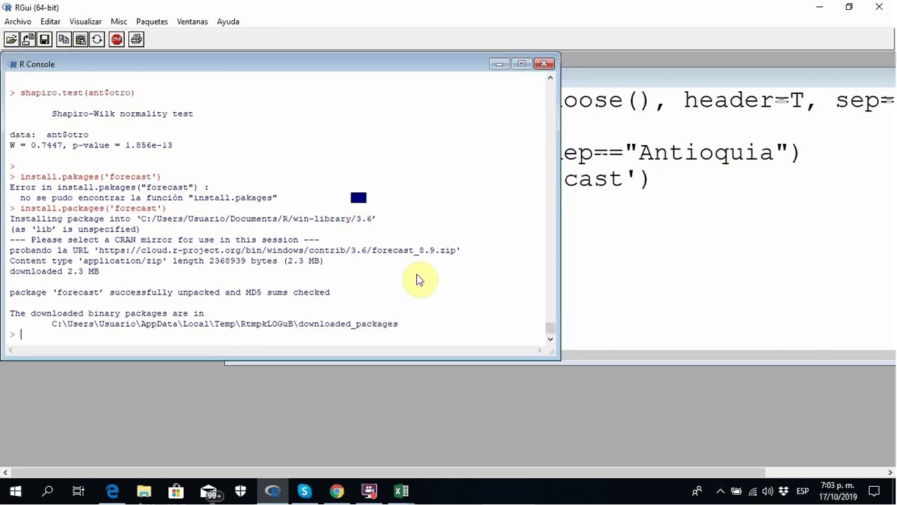
{"action": "left_click", "coordinate": [31, 341]}
{"action": "left_click_drag", "start_coordinate": [32, 342], "coordinate": [540, 337]}
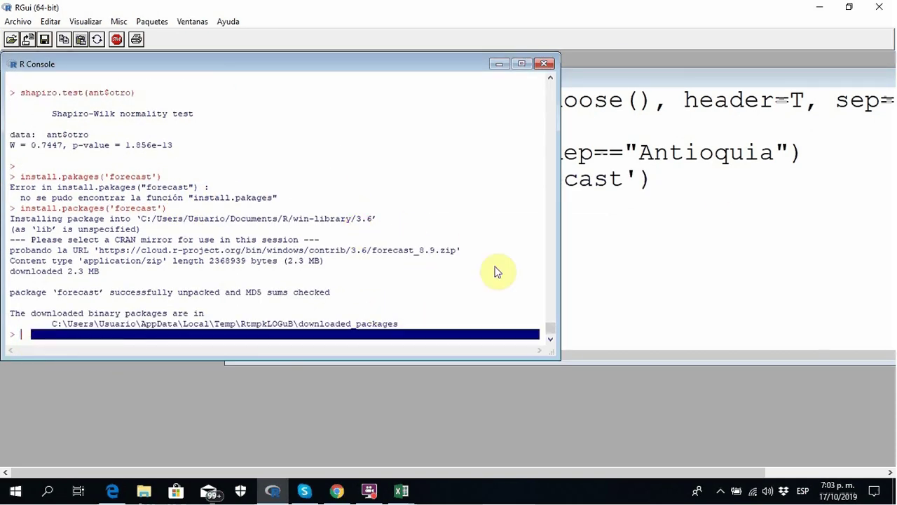
{"action": "left_click", "coordinate": [647, 180]}
{"action": "left_click", "coordinate": [27, 342]}
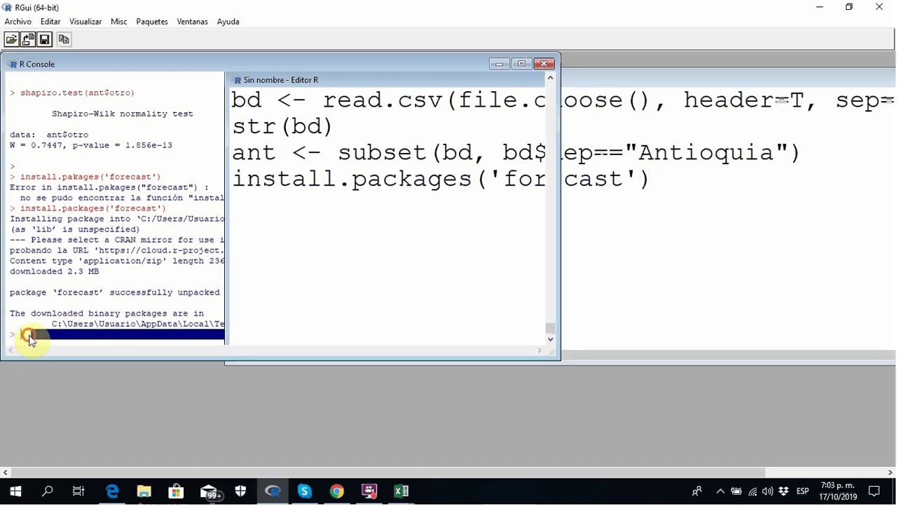
{"action": "type", "text": "l"}
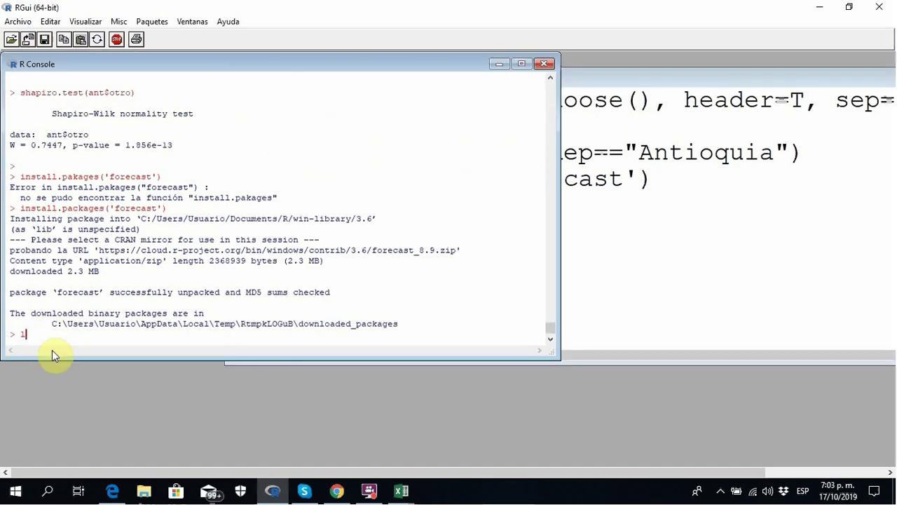
{"action": "type", "text": "ibrary(forecast)"}
{"action": "key", "text": "Return"}
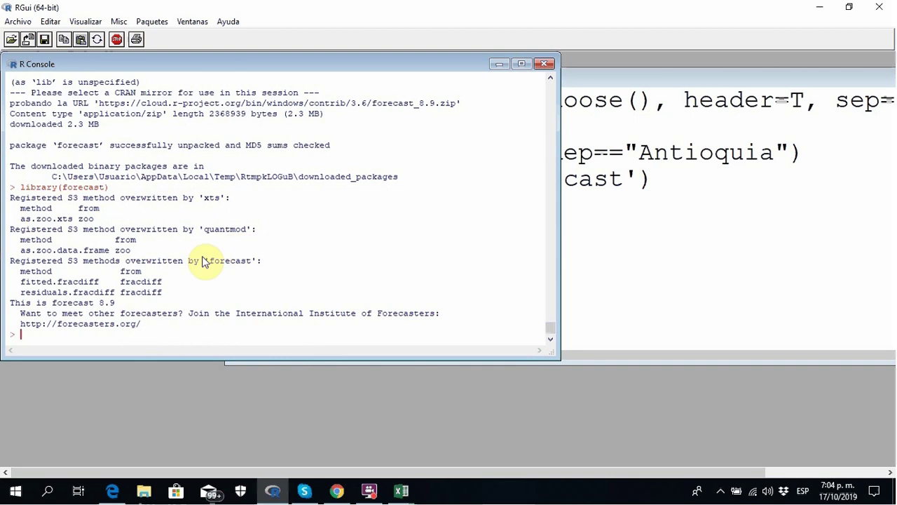
{"action": "left_click", "coordinate": [665, 214]}
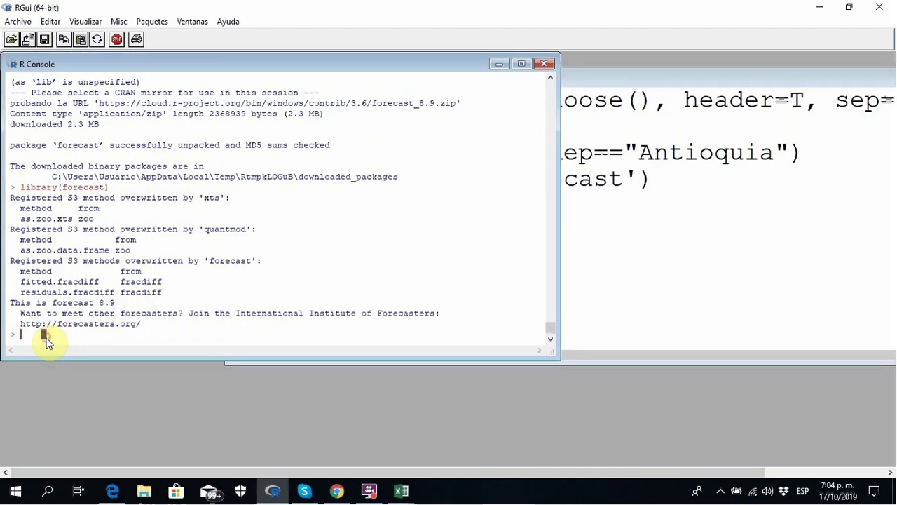
{"action": "left_click", "coordinate": [46, 338]}
{"action": "key", "text": "Up"}
{"action": "key", "text": "BackSpace"}
{"action": "key", "text": "BackSpace"}
{"action": "key", "text": "BackSpace"}
{"action": "key", "text": "BackSpace"}
{"action": "key", "text": "BackSpace"}
{"action": "key", "text": "BackSpace"}
{"action": "key", "text": "BackSpace"}
{"action": "key", "text": "BackSpace"}
{"action": "key", "text": "BackSpace"}
{"action": "key", "text": "BackSpace"}
{"action": "key", "text": "BackSpace"}
{"action": "key", "text": "BackSpace"}
{"action": "key", "text": "BackSpace"}
{"action": "key", "text": "BackSpace"}
{"action": "key", "text": "BackSpace"}
{"action": "key", "text": "BackSpace"}
{"action": "key", "text": "BackSpace"}
Add the line BoxCox.lambda(ant$bos, method="loglik") to the script below the package installation command.
{"action": "left_click", "coordinate": [659, 191]}
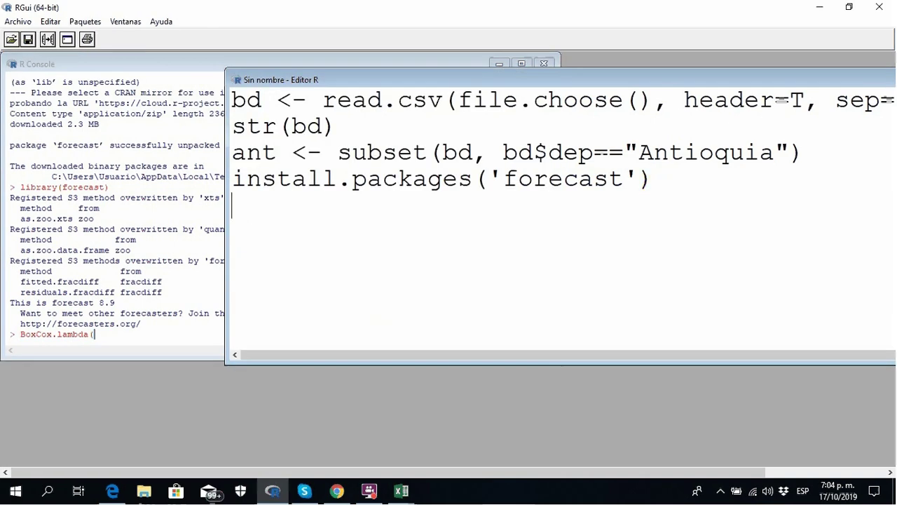
{"action": "type", "text": "BoxCox"}
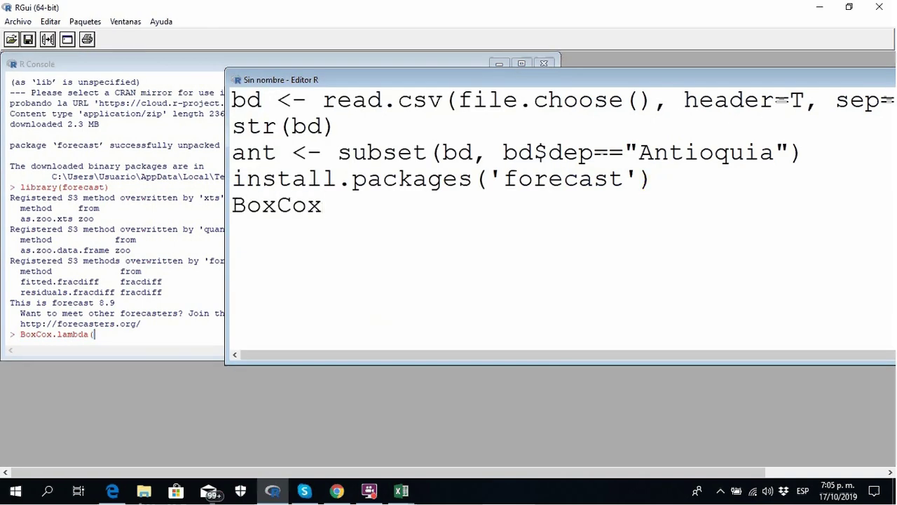
{"action": "type", "text": ".lambda("}
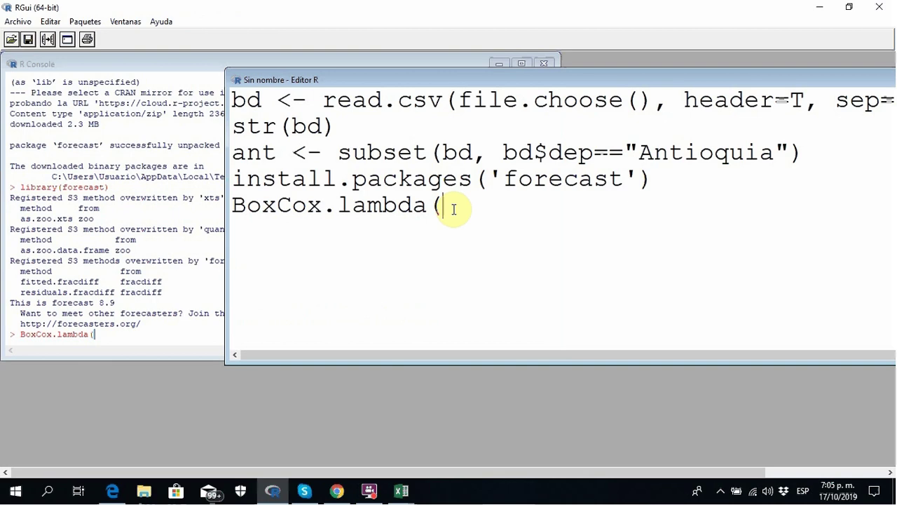
{"action": "type", "text": "ant$"}
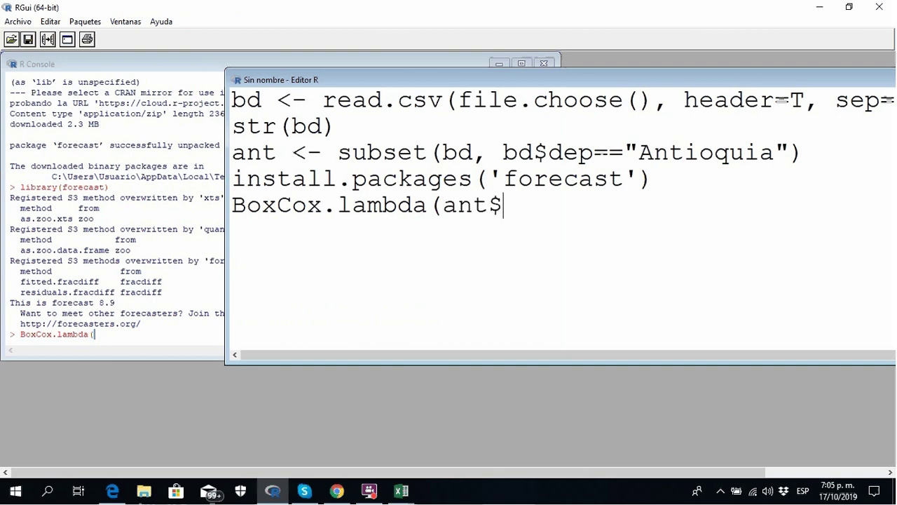
{"action": "type", "text": "bos"}
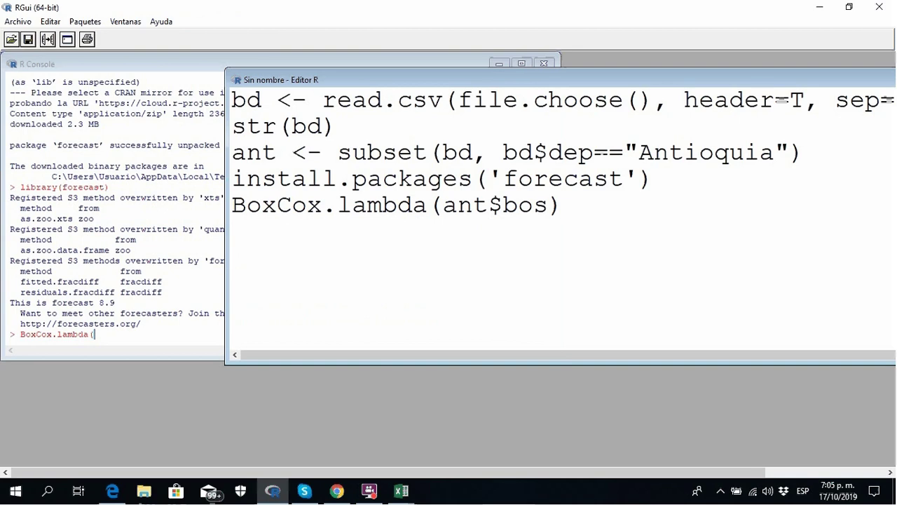
{"action": "left_click_drag", "start_coordinate": [567, 205], "coordinate": [233, 204]}
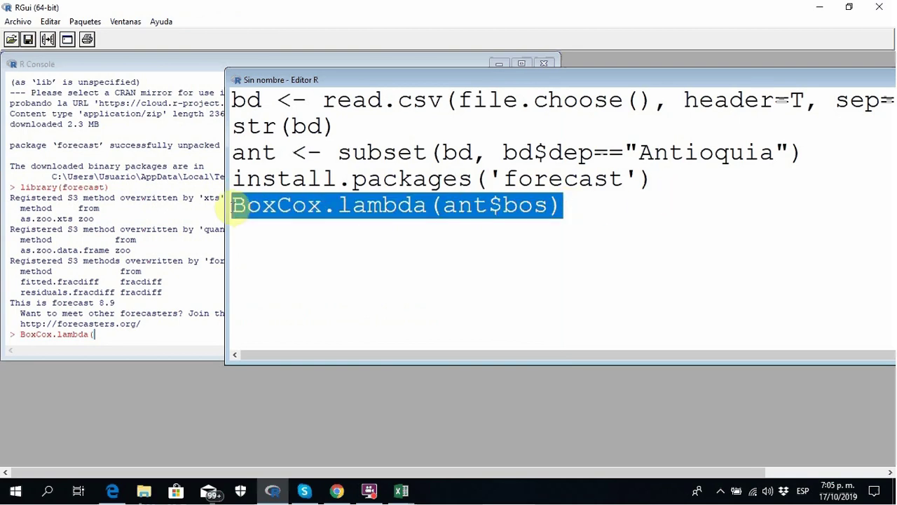
{"action": "left_click", "coordinate": [550, 205]}
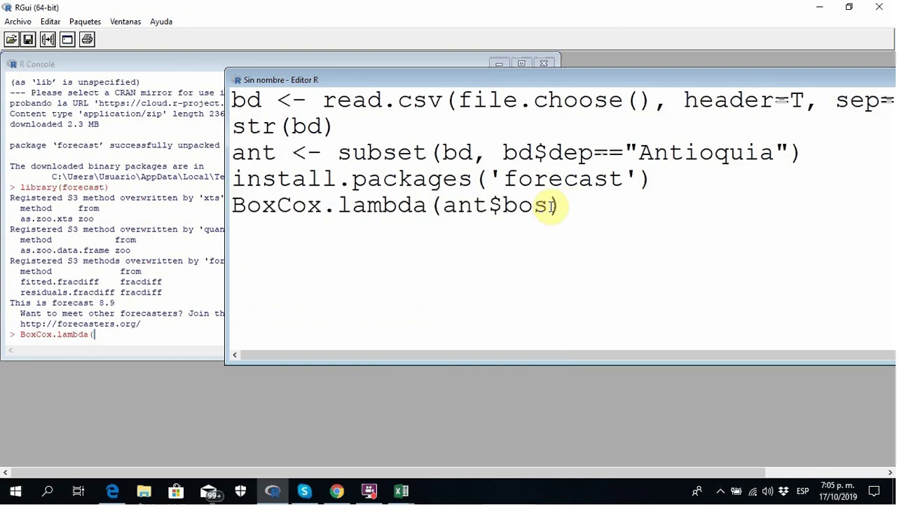
{"action": "type", "text": ", method"}
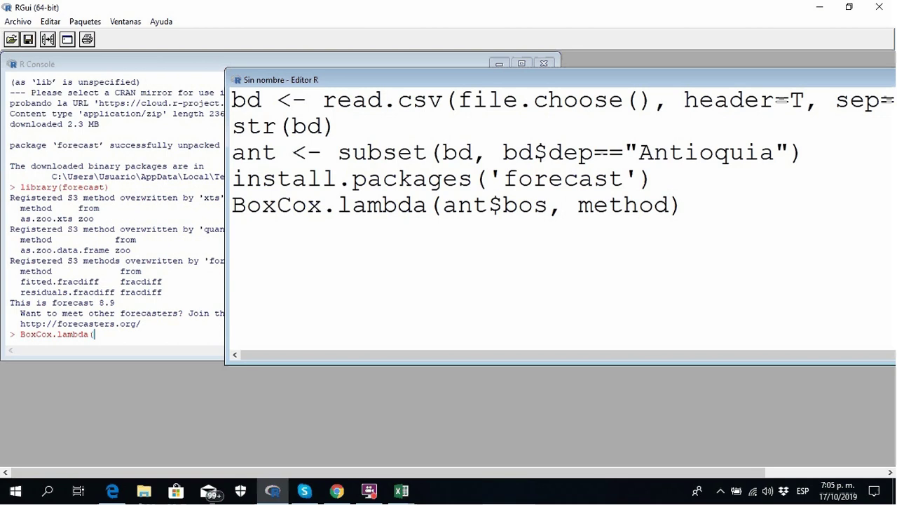
{"action": "type", "text": "=\"loglik"}
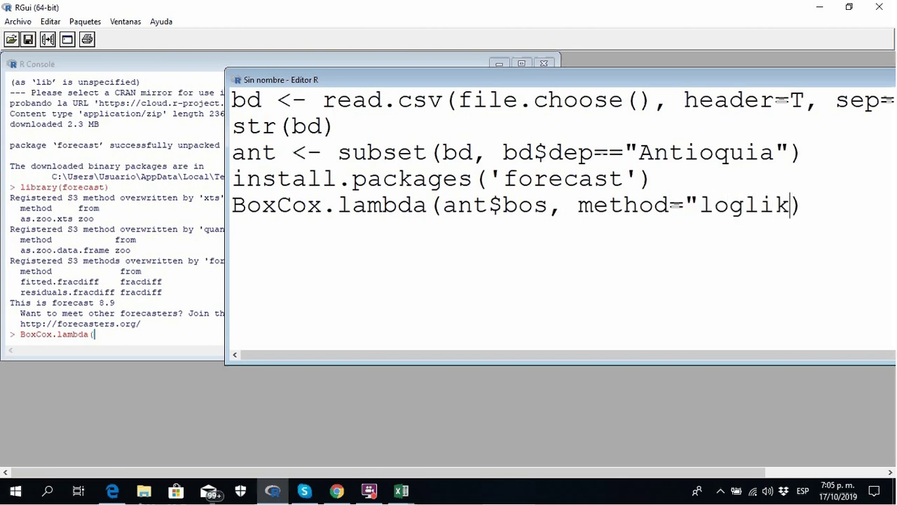
{"action": "type", "text": "\""}
Try to run the BoxCox.lambda line from the script, and stop the incomplete command in the console.
{"action": "left_click_drag", "start_coordinate": [817, 205], "coordinate": [249, 201]}
{"action": "right_click", "coordinate": [254, 201]}
{"action": "left_click", "coordinate": [335, 206]}
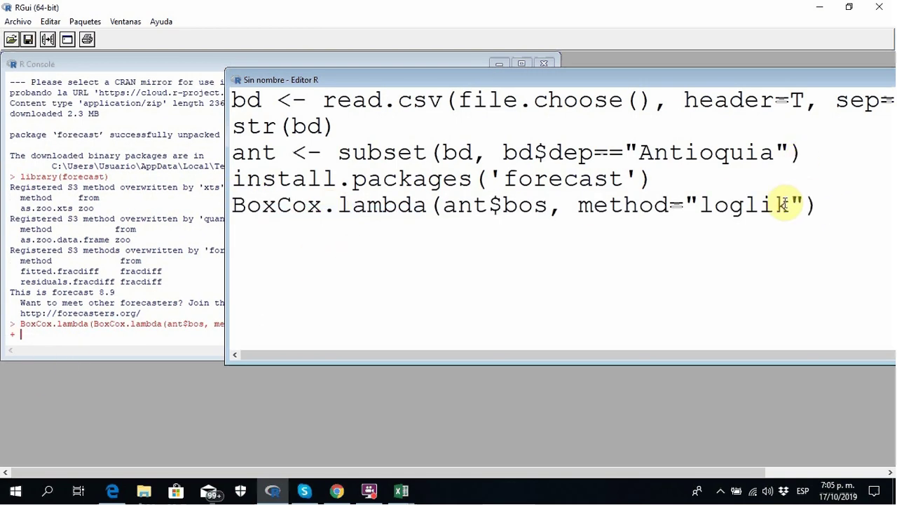
{"action": "left_click", "coordinate": [23, 330]}
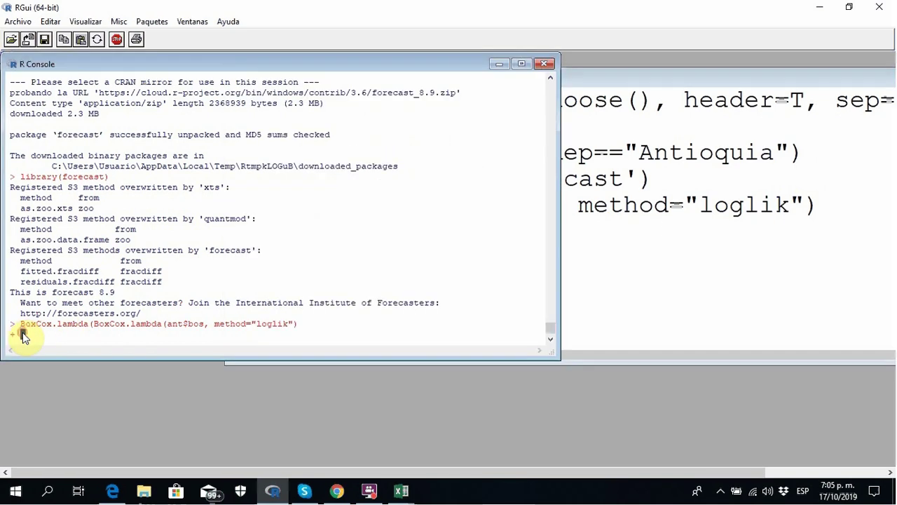
{"action": "left_click", "coordinate": [117, 39]}
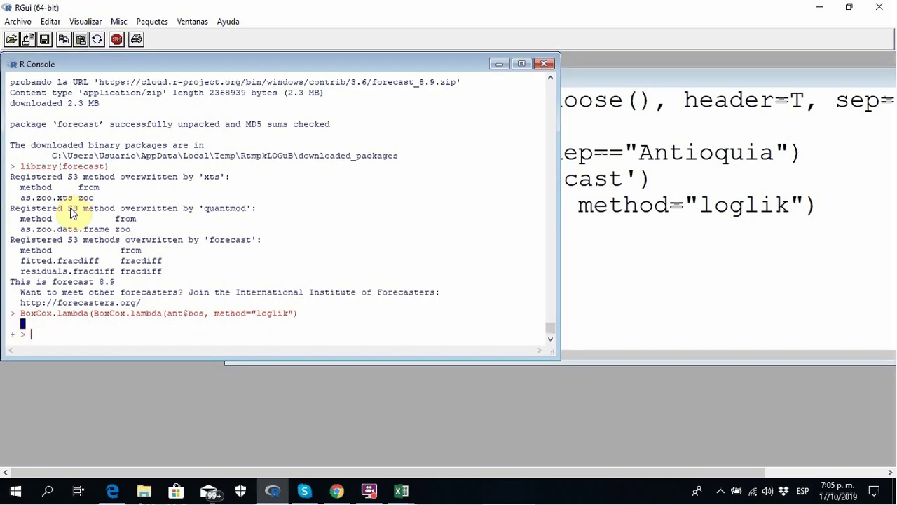
Run the script line BoxCox.lambda(ant$bos, method="loglik") in the cleared console.
{"action": "left_click_drag", "start_coordinate": [634, 230], "coordinate": [657, 237]}
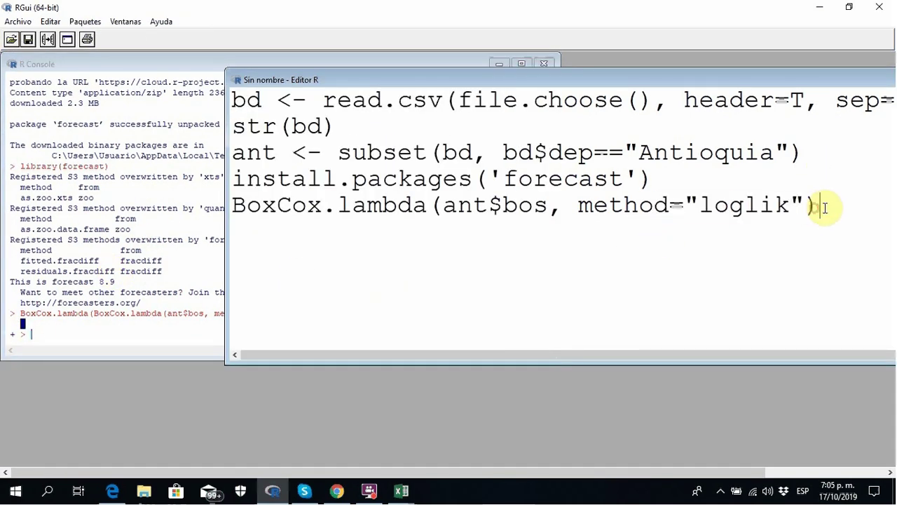
{"action": "left_click_drag", "start_coordinate": [821, 206], "coordinate": [231, 231]}
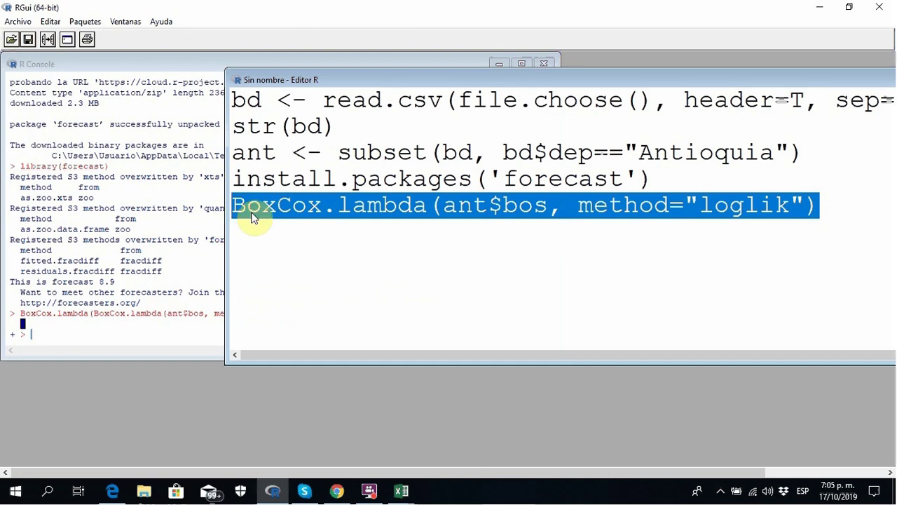
{"action": "right_click", "coordinate": [256, 210]}
{"action": "left_click", "coordinate": [349, 221]}
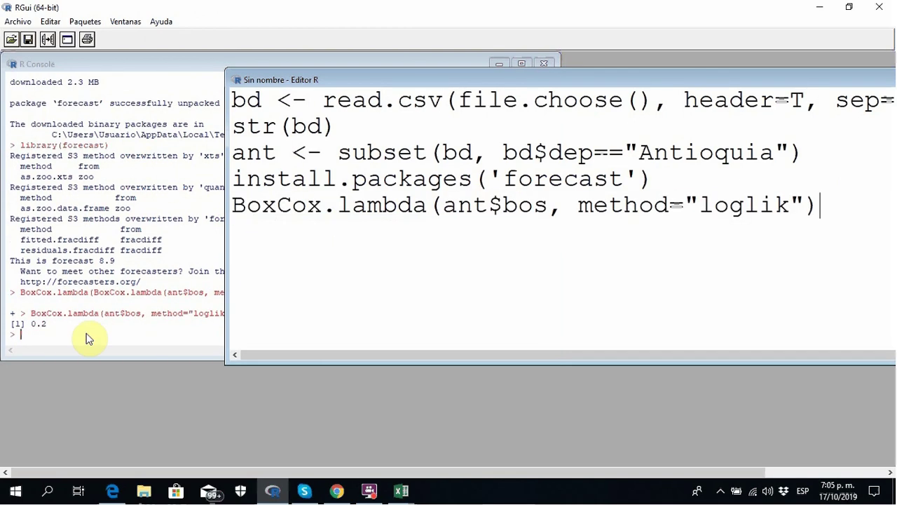
Start a BoxCox call on ant$bos at the console prompt.
{"action": "left_click", "coordinate": [29, 337]}
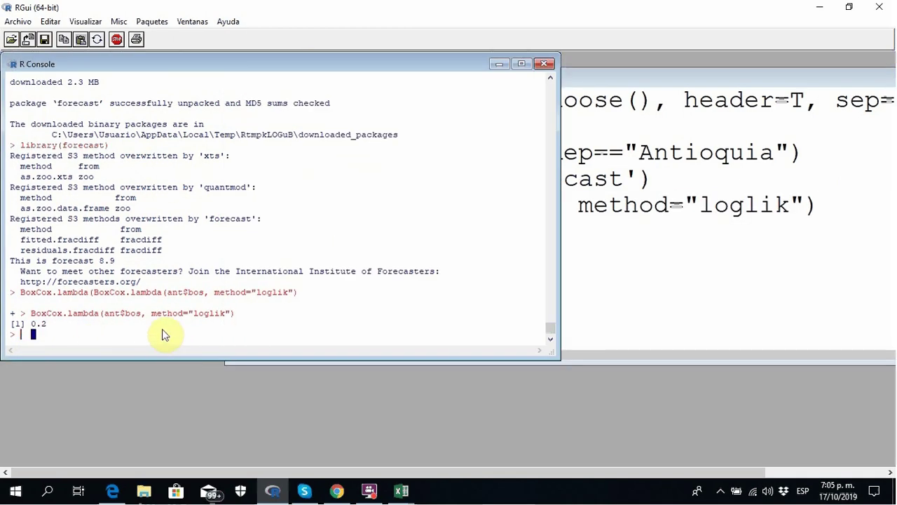
{"action": "left_click", "coordinate": [629, 273]}
{"action": "left_click", "coordinate": [30, 337]}
{"action": "type", "text": "BoxCox(ant$bos"}
Add the transformation line BoxCox(ant$bos, lambda=0.2) to the script below the BoxCox.lambda command.
{"action": "left_click", "coordinate": [651, 242]}
{"action": "key", "text": "Return"}
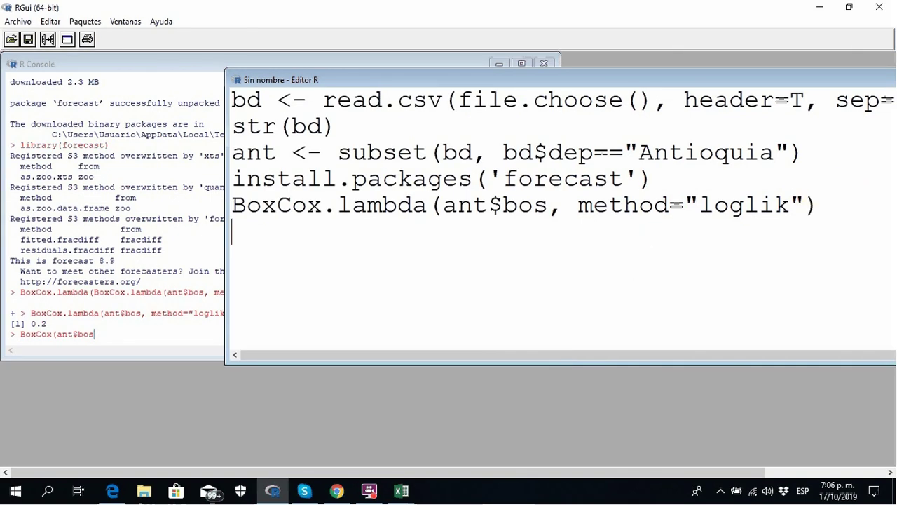
{"action": "type", "text": "BoxCox"}
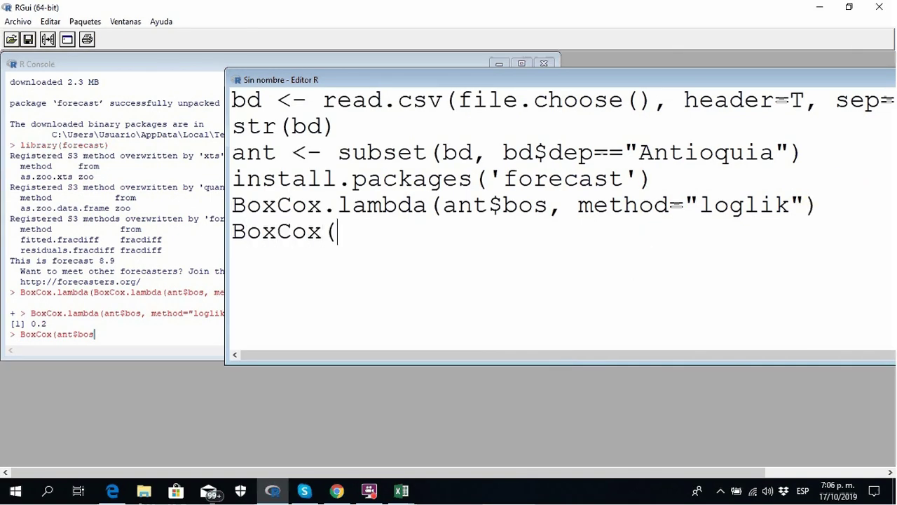
{"action": "type", "text": "(ant$bos,"}
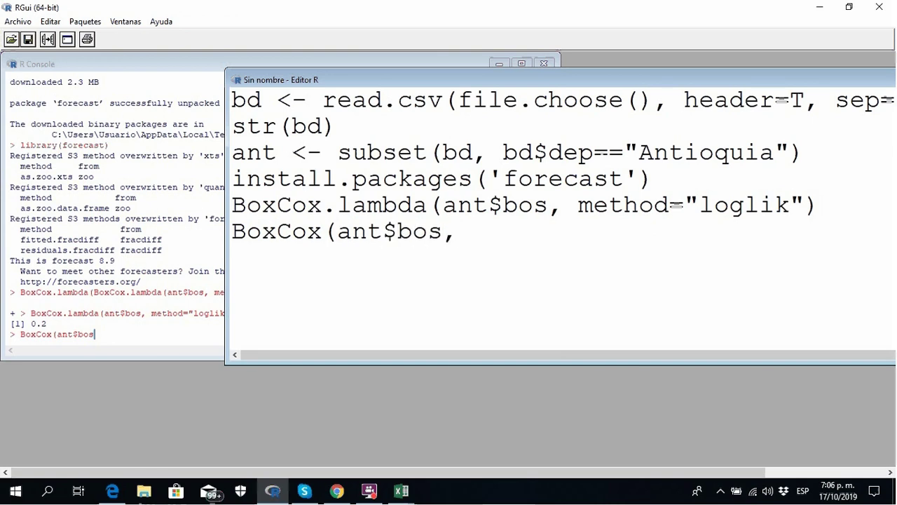
{"action": "type", "text": " lambda=0."}
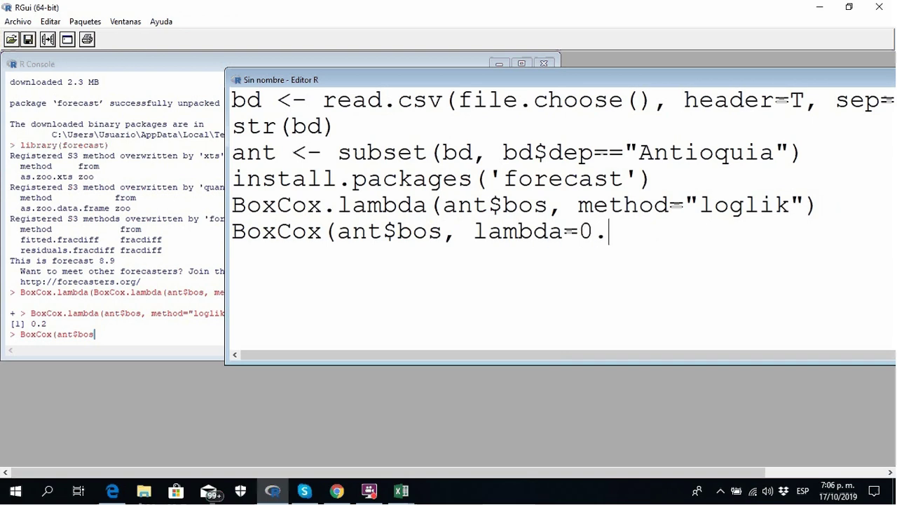
{"action": "type", "text": "2)"}
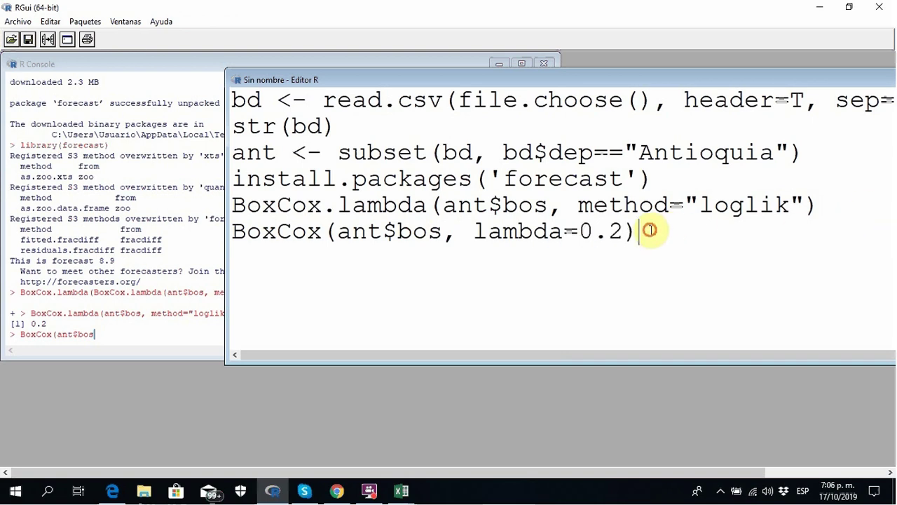
Try to run the script line BoxCox(ant$bos, lambda=0.2), and stop the incomplete command in the console.
{"action": "left_click_drag", "start_coordinate": [651, 230], "coordinate": [235, 230]}
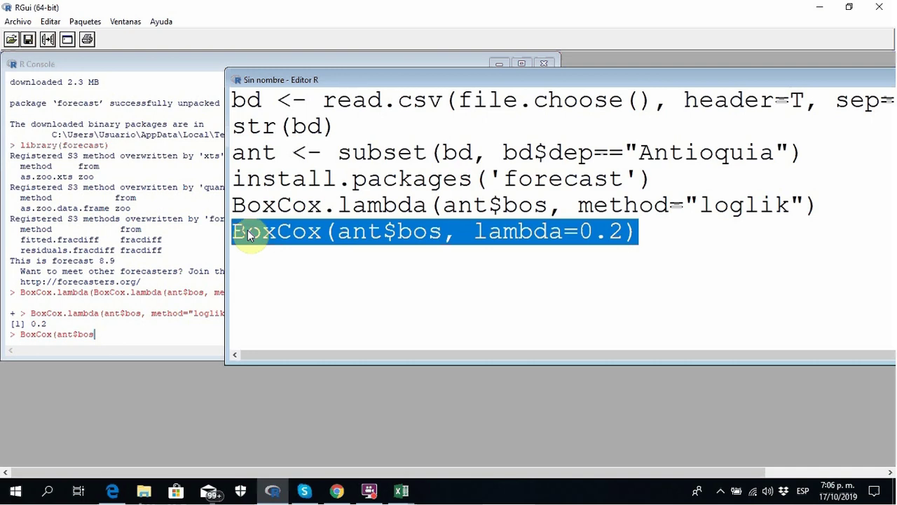
{"action": "right_click", "coordinate": [247, 230]}
{"action": "left_click", "coordinate": [358, 238]}
{"action": "left_click", "coordinate": [42, 334]}
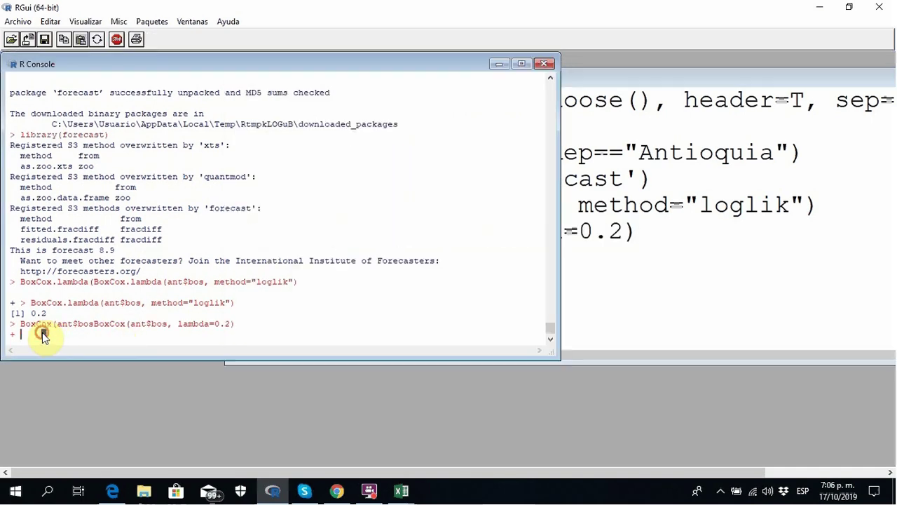
{"action": "left_click", "coordinate": [118, 40]}
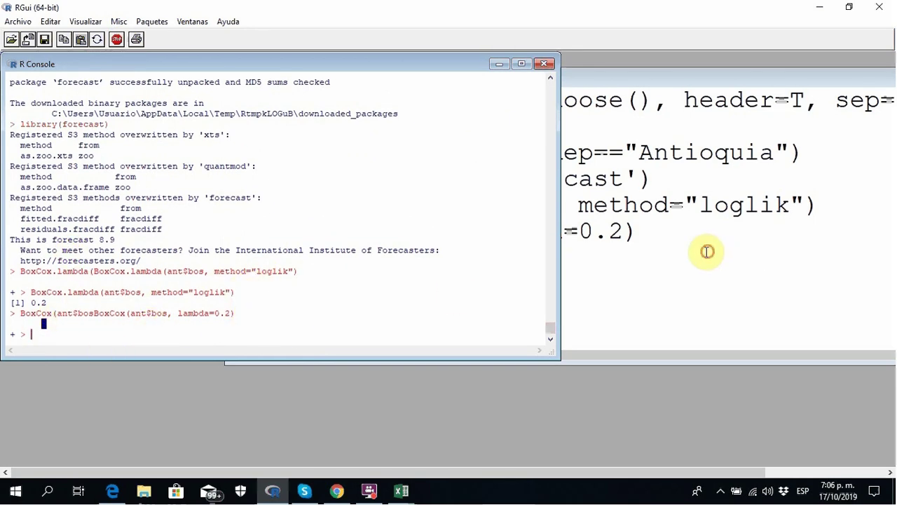
Run the script line BoxCox(ant$bos, lambda=0.2) at the cleared console prompt.
{"action": "left_click", "coordinate": [641, 239]}
{"action": "left_click_drag", "start_coordinate": [636, 235], "coordinate": [214, 245]}
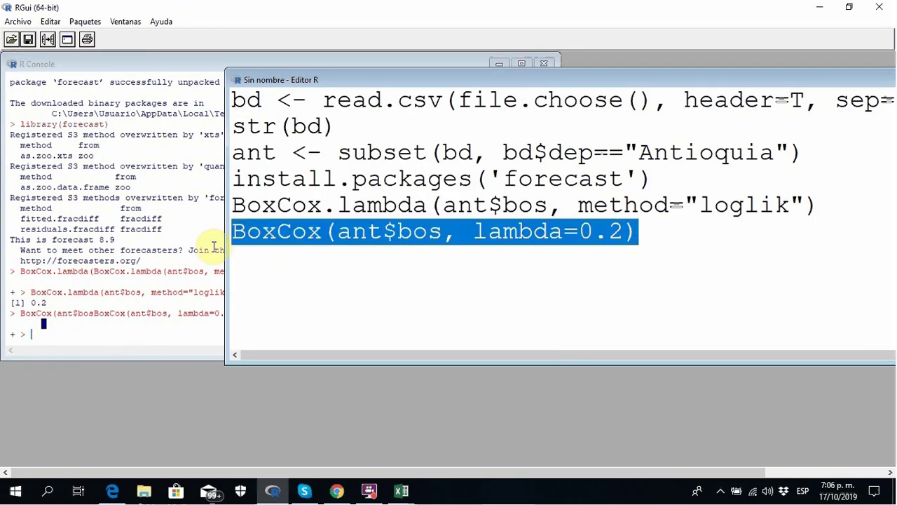
{"action": "right_click", "coordinate": [278, 234]}
{"action": "left_click", "coordinate": [344, 247]}
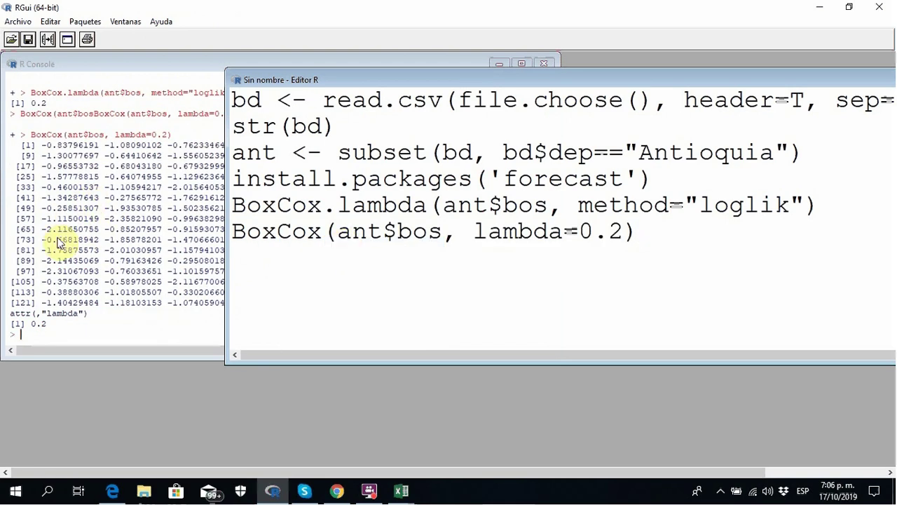
{"action": "left_click", "coordinate": [28, 341]}
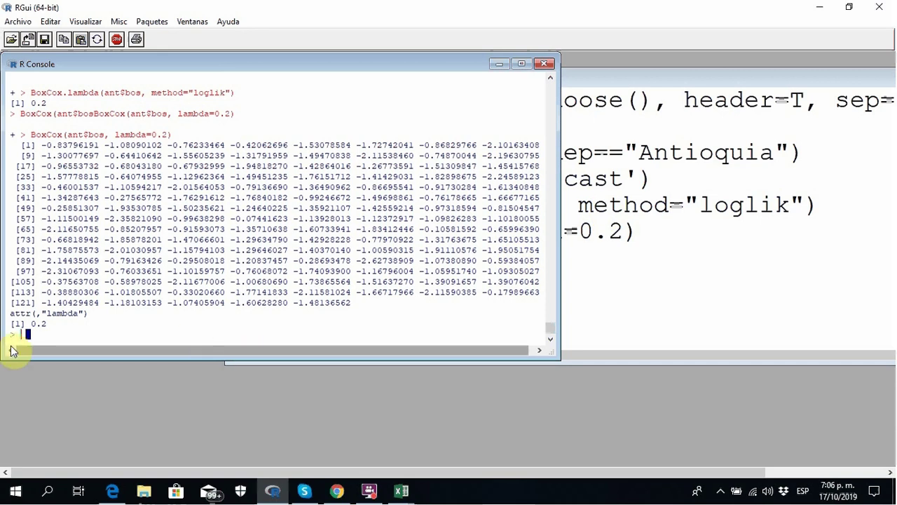
Wrap the script's BoxCox call in a normality test so the line reads shapiro.test(BoxCox(ant$bos, lambda=0.2)).
{"action": "left_click", "coordinate": [672, 260]}
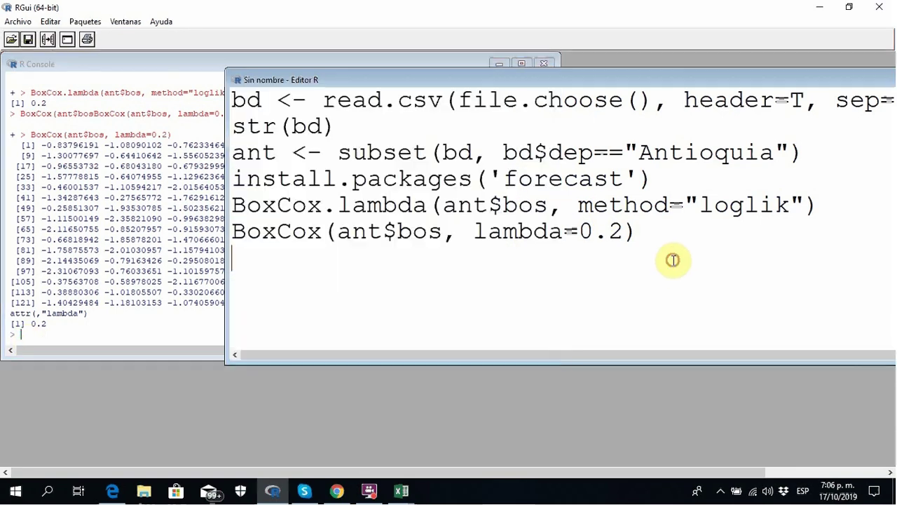
{"action": "left_click", "coordinate": [233, 231]}
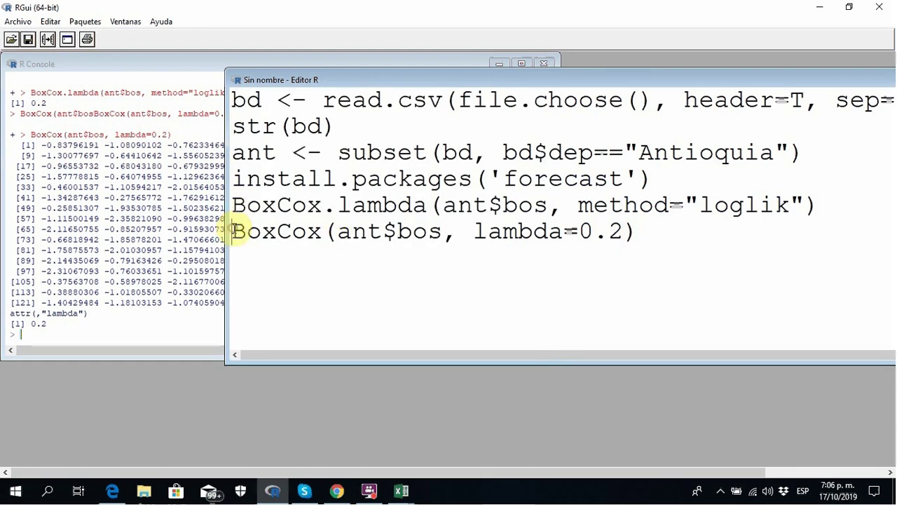
{"action": "type", "text": "shapiro"}
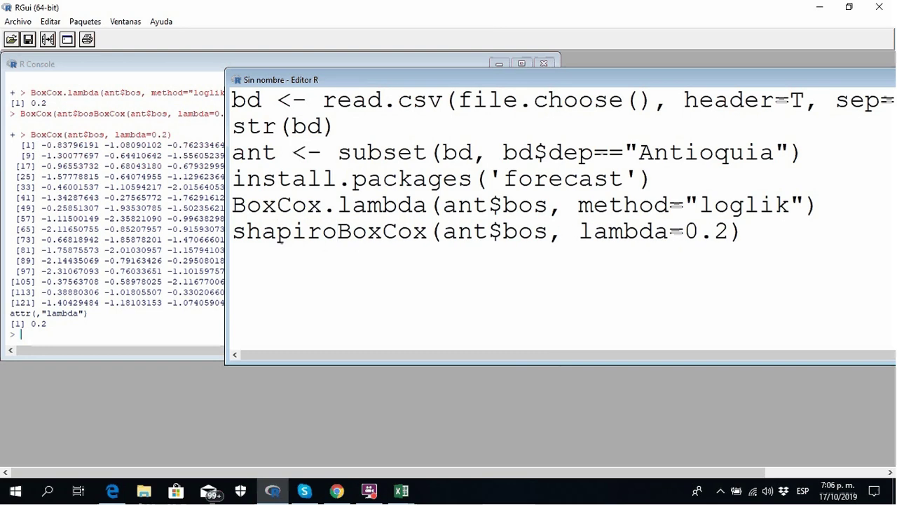
{"action": "type", "text": ".test("}
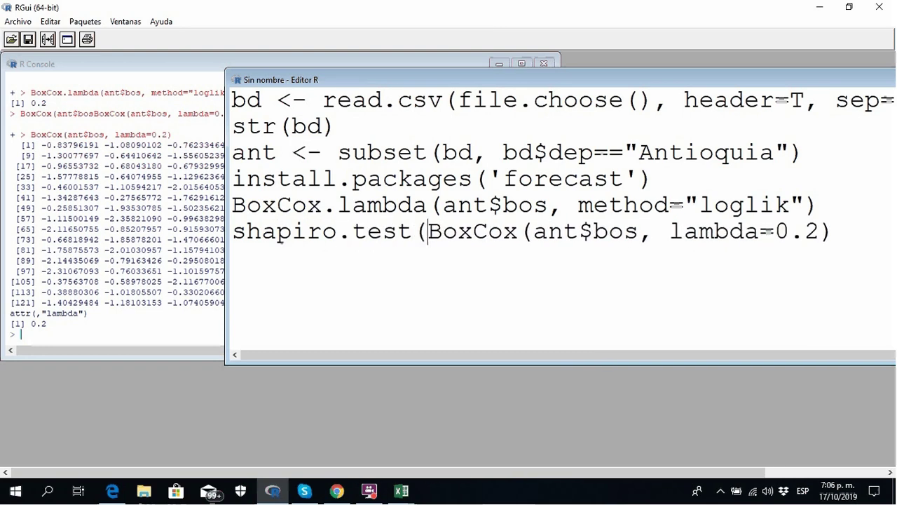
{"action": "left_click", "coordinate": [843, 232]}
{"action": "type", "text": ")"}
Run the shapiro.test(BoxCox(ant$bos, lambda=0.2)) line from the script and check its result in the console.
{"action": "left_click_drag", "start_coordinate": [851, 230], "coordinate": [217, 243]}
{"action": "right_click", "coordinate": [264, 237]}
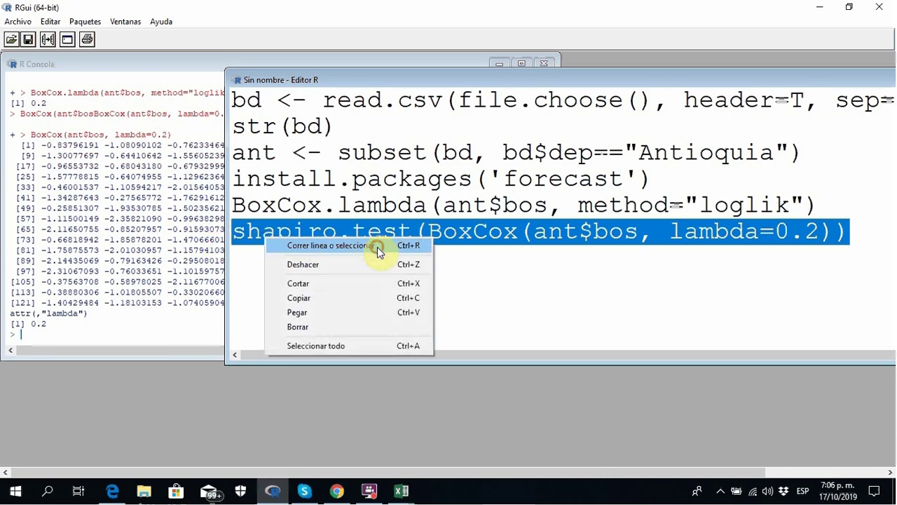
{"action": "left_click", "coordinate": [308, 244]}
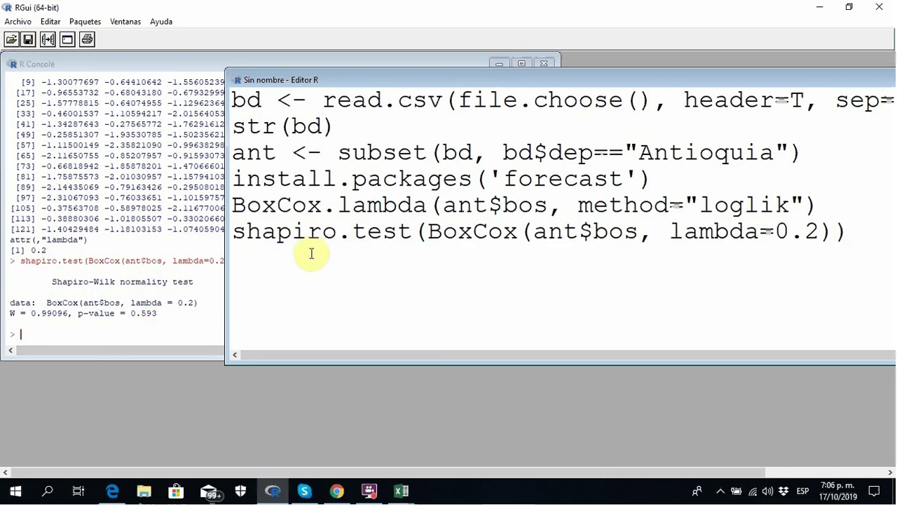
{"action": "left_click_drag", "start_coordinate": [422, 79], "coordinate": [378, 72]}
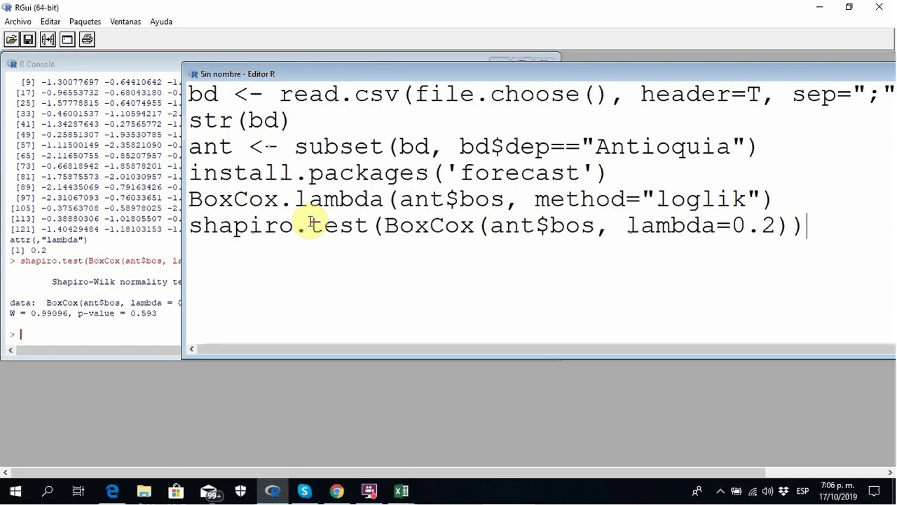
{"action": "left_click", "coordinate": [135, 280]}
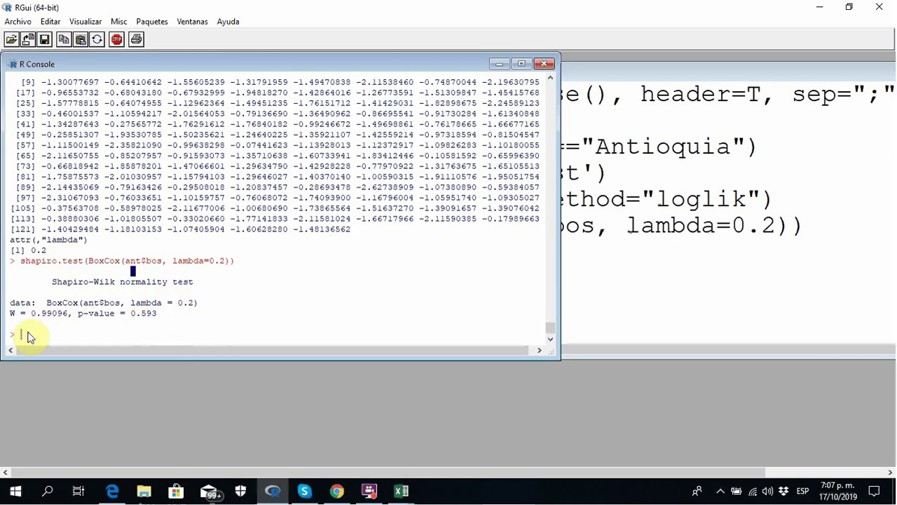
{"action": "left_click", "coordinate": [653, 250]}
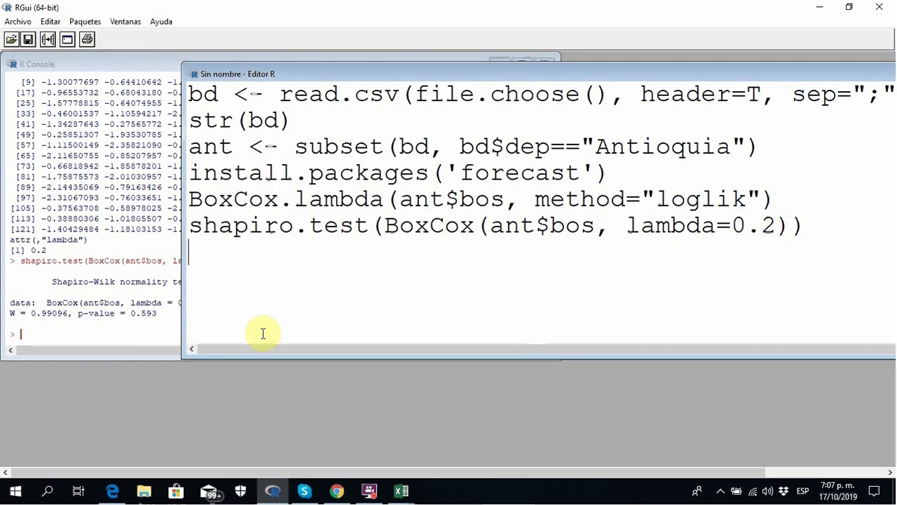
Plot a histogram of the transformed variable by reworking the previous console command into hist(BoxCox(ant$bos, lambda=0.2)).
{"action": "left_click", "coordinate": [42, 330]}
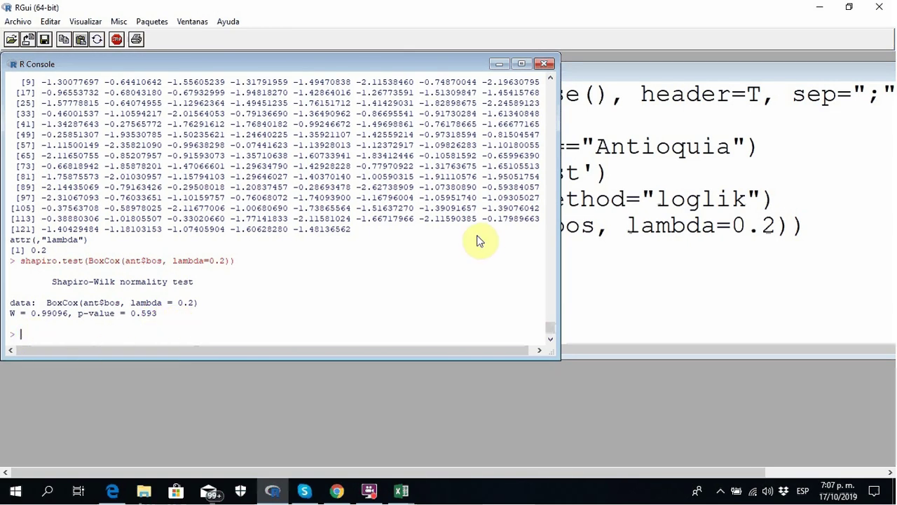
{"action": "key", "text": "Up"}
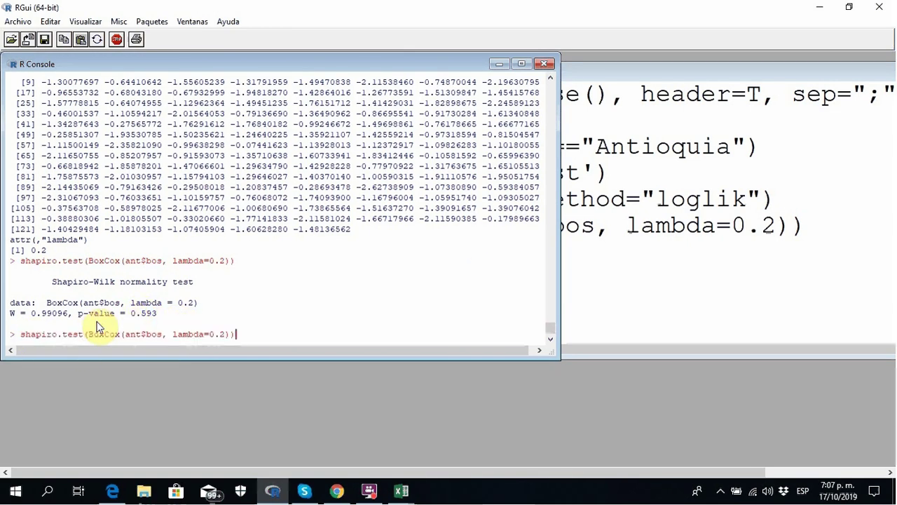
{"action": "key", "text": "Delete"}
{"action": "key", "text": "Delete"}
{"action": "key", "text": "Delete"}
{"action": "key", "text": "Delete"}
{"action": "key", "text": "Delete"}
{"action": "key", "text": "Delete"}
{"action": "key", "text": "Delete"}
{"action": "key", "text": "Delete"}
{"action": "key", "text": "Delete"}
{"action": "key", "text": "Delete"}
{"action": "key", "text": "Delete"}
{"action": "key", "text": "Delete"}
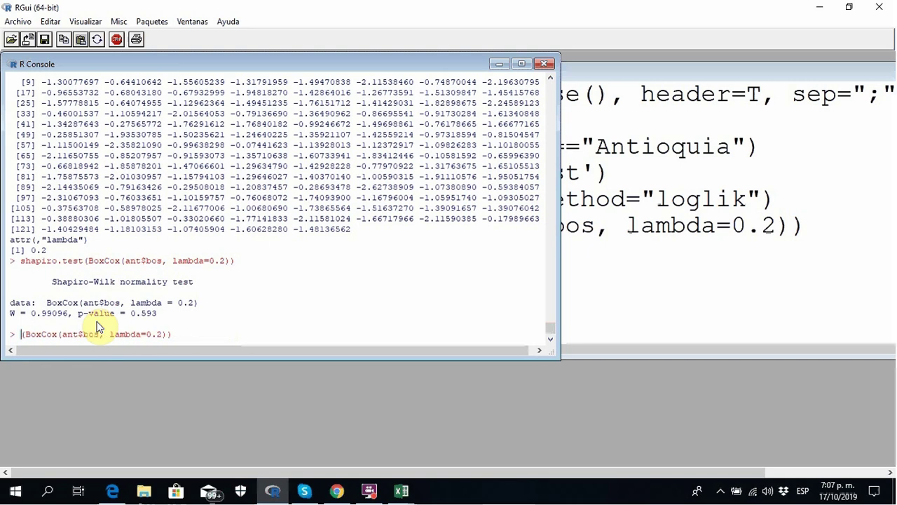
{"action": "type", "text": "hist"}
{"action": "key", "text": "Return"}
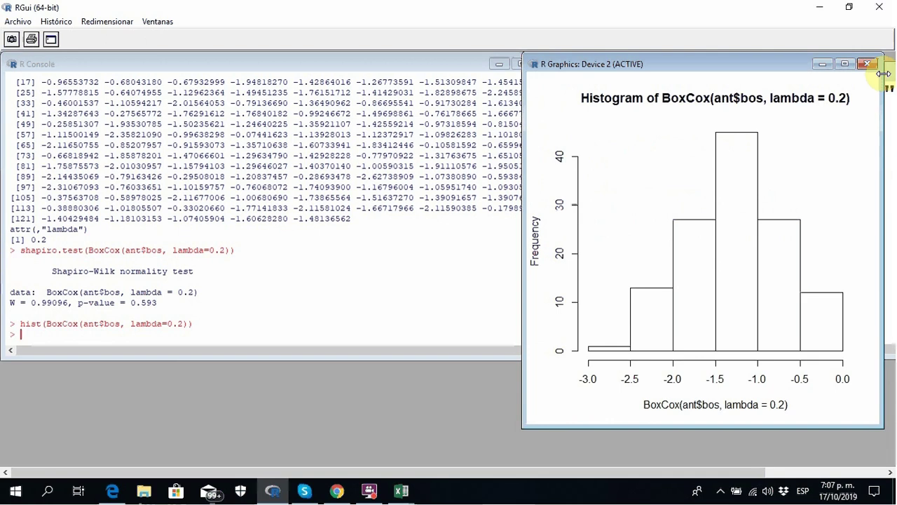
{"action": "left_click_drag", "start_coordinate": [740, 63], "coordinate": [545, 91]}
Plot a histogram of the untransformed variable by cutting the recalled console command down to hist(ant$bos).
{"action": "left_click", "coordinate": [207, 325]}
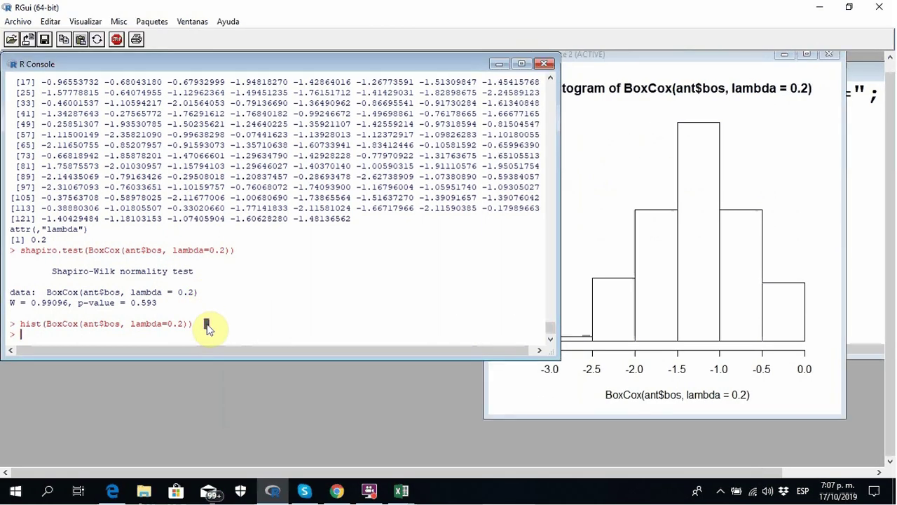
{"action": "key", "text": "Up"}
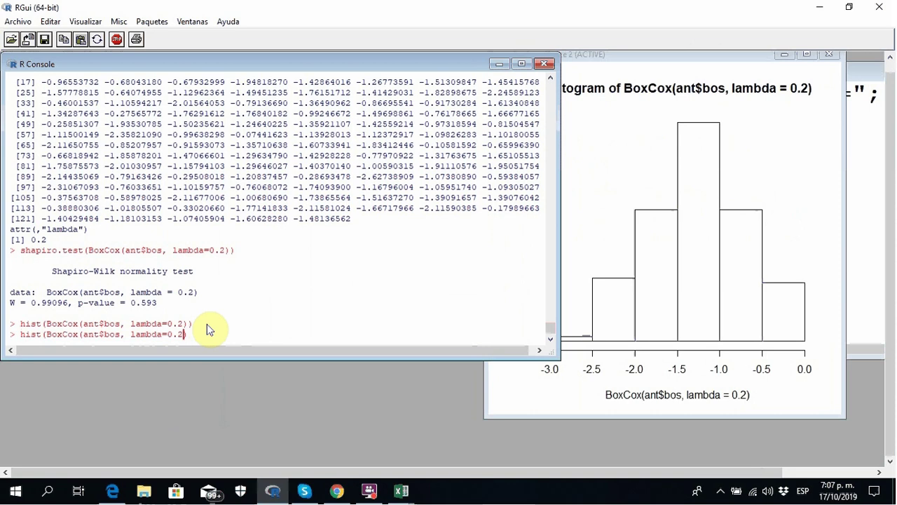
{"action": "key", "text": "BackSpace"}
{"action": "key", "text": "BackSpace"}
{"action": "key", "text": "BackSpace"}
{"action": "key", "text": "BackSpace"}
{"action": "key", "text": "BackSpace"}
{"action": "key", "text": "BackSpace"}
{"action": "key", "text": "BackSpace"}
{"action": "key", "text": "BackSpace"}
{"action": "key", "text": "BackSpace"}
{"action": "key", "text": "BackSpace"}
{"action": "key", "text": "BackSpace"}
{"action": "key", "text": "BackSpace"}
{"action": "key", "text": "BackSpace"}
{"action": "key", "text": "BackSpace"}
{"action": "key", "text": "BackSpace"}
{"action": "type", "text": "s)"}
{"action": "key", "text": "Left"}
{"action": "key", "text": "Left"}
{"action": "key", "text": "Left"}
{"action": "key", "text": "Left"}
{"action": "key", "text": "Left"}
{"action": "key", "text": "Left"}
{"action": "key", "text": "Left"}
{"action": "key", "text": "Left"}
{"action": "key", "text": "BackSpace"}
{"action": "key", "text": "BackSpace"}
{"action": "key", "text": "BackSpace"}
{"action": "key", "text": "BackSpace"}
{"action": "key", "text": "BackSpace"}
{"action": "key", "text": "BackSpace"}
{"action": "key", "text": "BackSpace"}
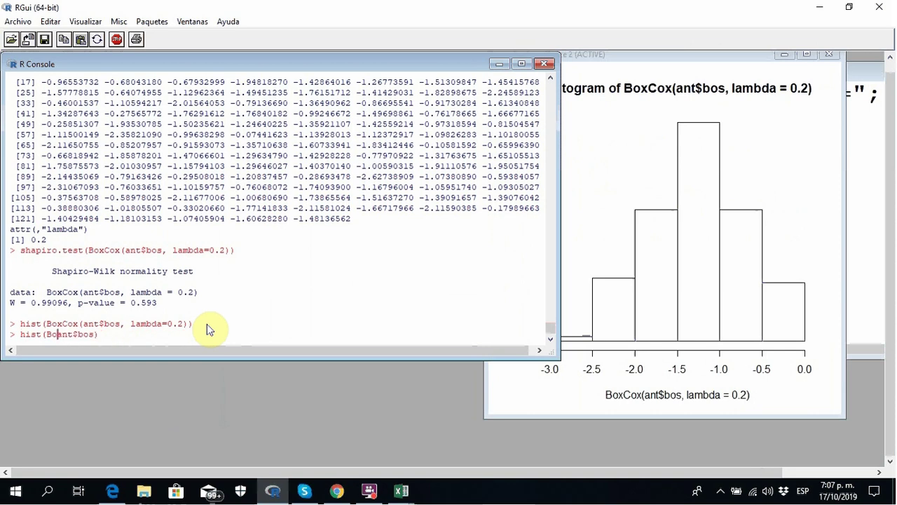
{"action": "key", "text": "Return"}
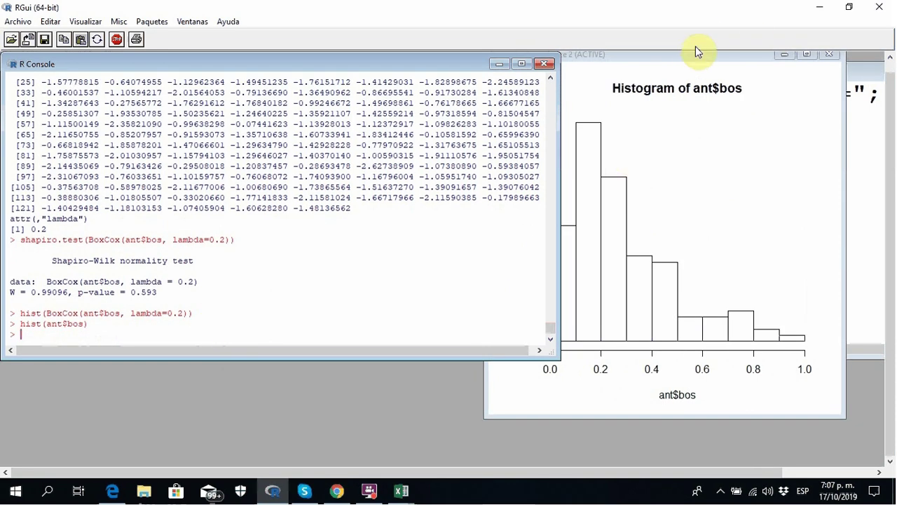
{"action": "left_click_drag", "start_coordinate": [695, 48], "coordinate": [639, 73]}
Rerun hist(BoxCox(ant$bos, lambda=0.2)) to view the transformed histogram again, and minimize the graphics window.
{"action": "left_click", "coordinate": [92, 335]}
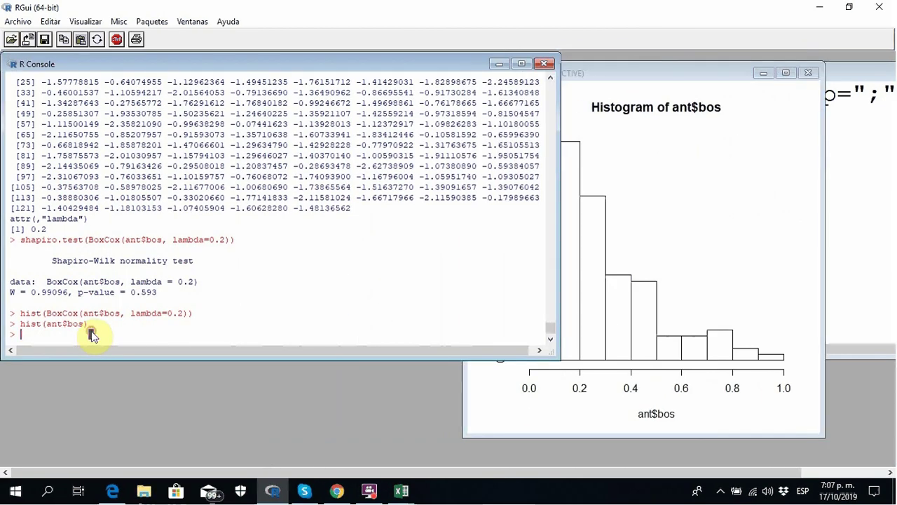
{"action": "key", "text": "Up"}
{"action": "key", "text": "Up"}
{"action": "key", "text": "Return"}
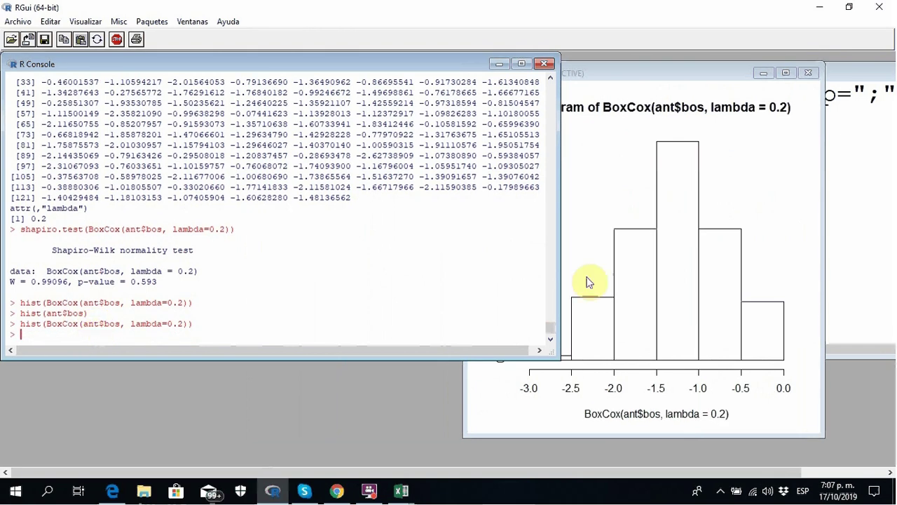
{"action": "left_click", "coordinate": [745, 193]}
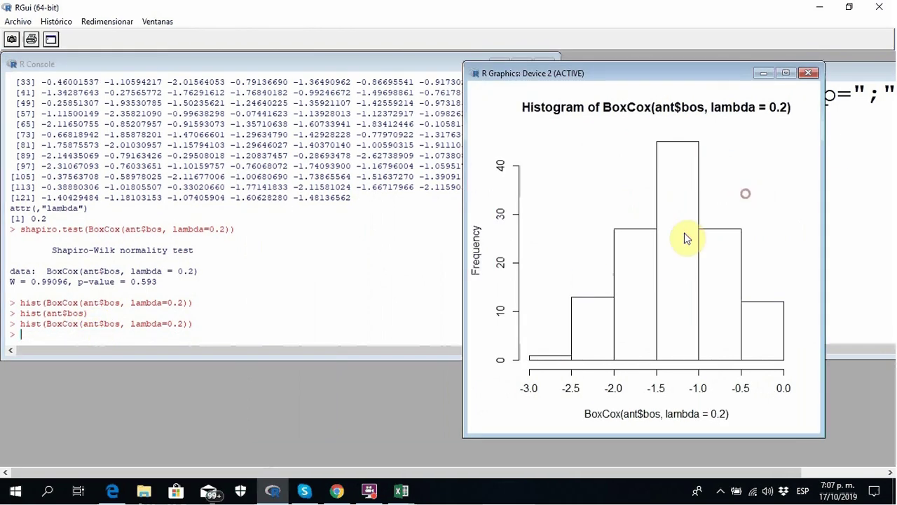
{"action": "left_click", "coordinate": [762, 74]}
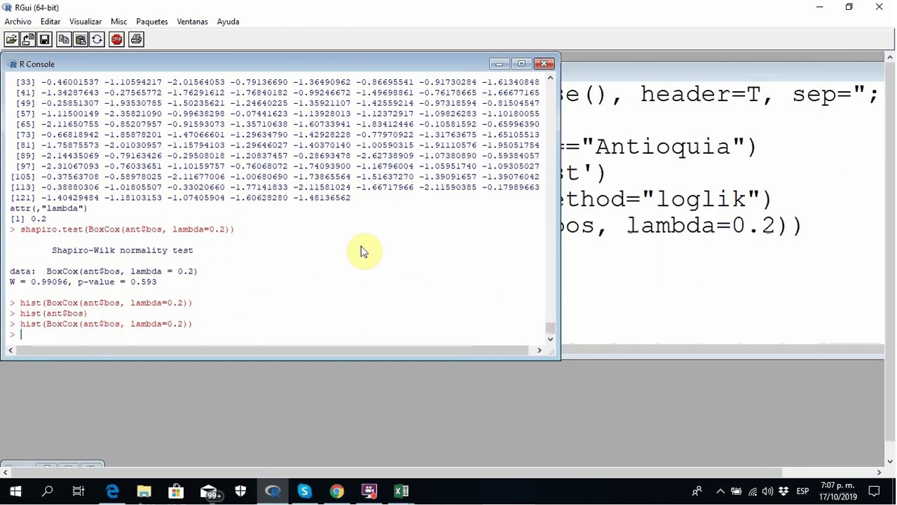
{"action": "left_click", "coordinate": [702, 268]}
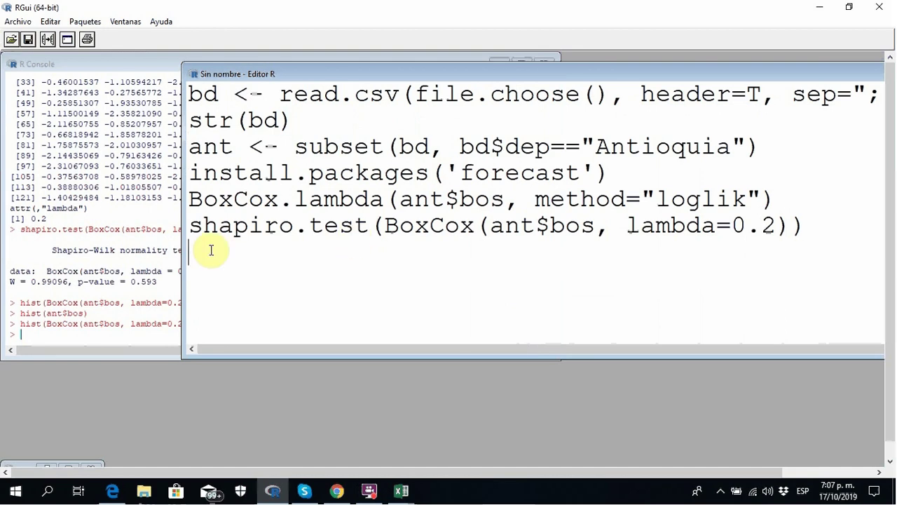
{"action": "left_click", "coordinate": [85, 334]}
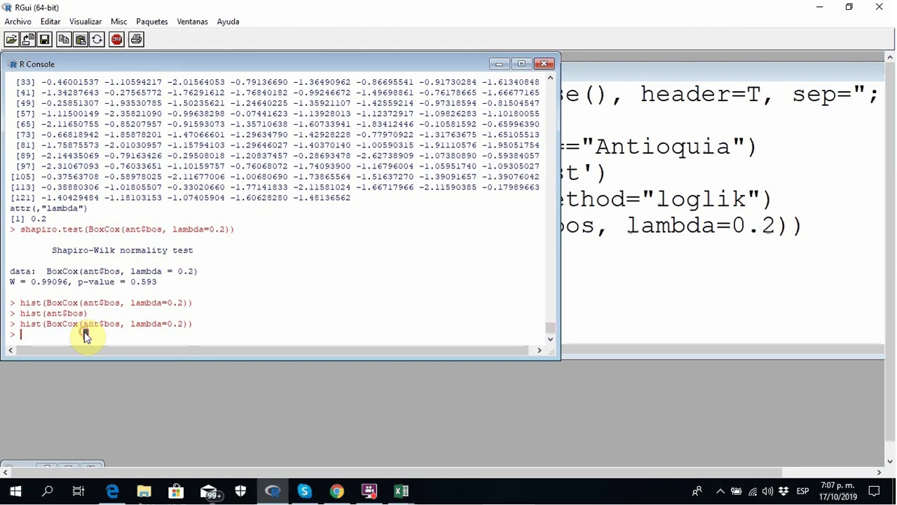
{"action": "left_click", "coordinate": [702, 228]}
{"action": "left_click", "coordinate": [806, 229]}
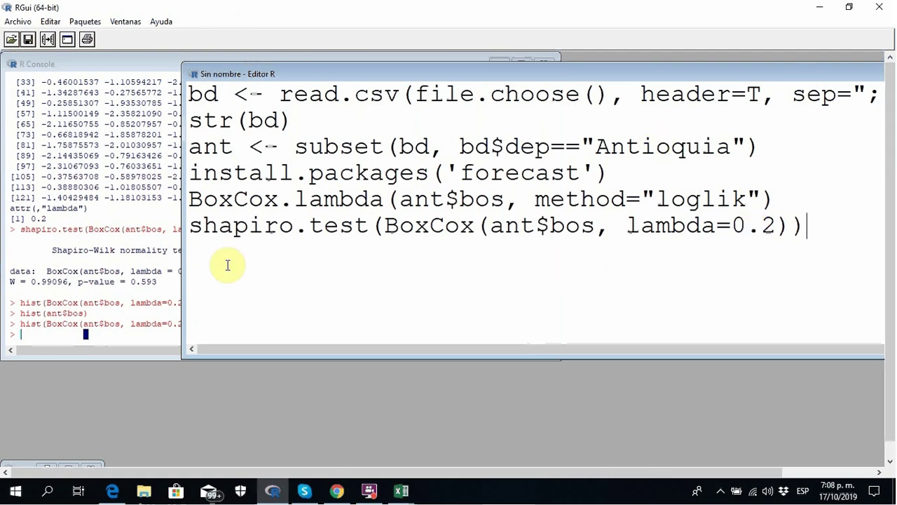
Narrow the console and script editor windows so they sit side by side without overlapping.
{"action": "left_click", "coordinate": [43, 337]}
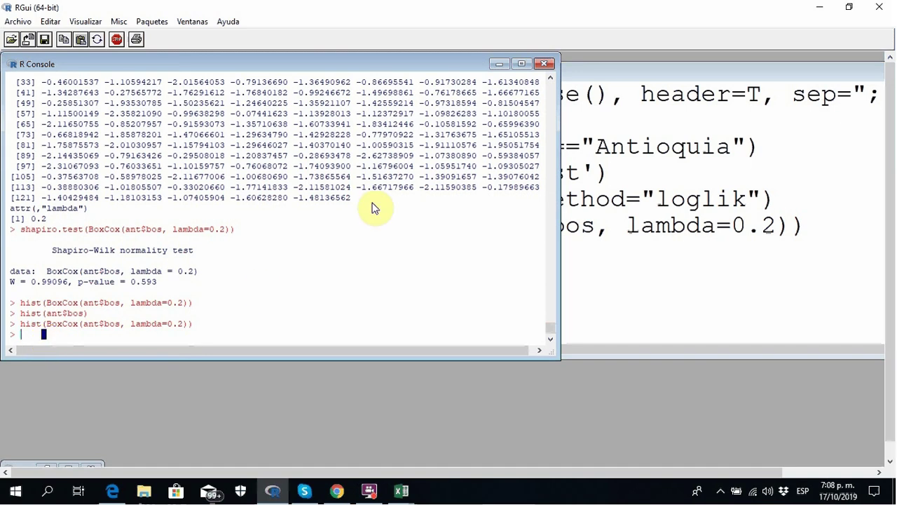
{"action": "left_click_drag", "start_coordinate": [558, 138], "coordinate": [366, 137]}
{"action": "left_click", "coordinate": [468, 73]}
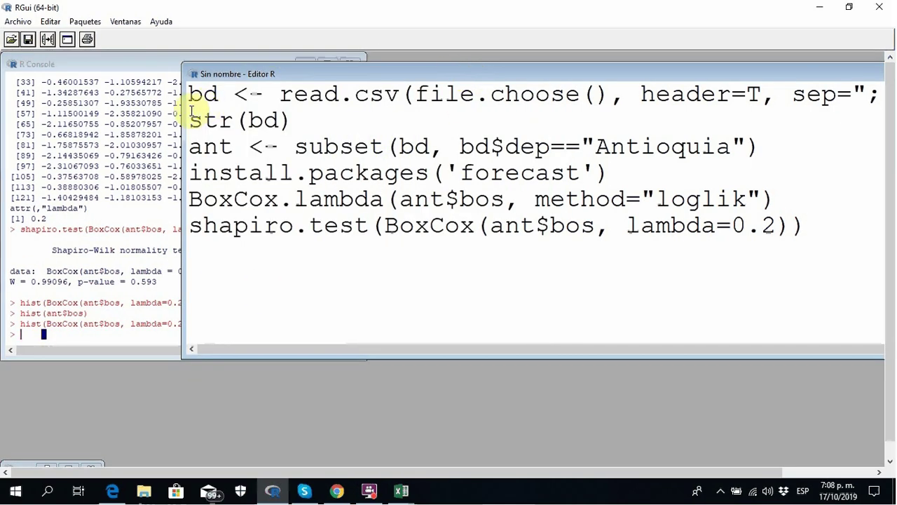
{"action": "left_click_drag", "start_coordinate": [184, 110], "coordinate": [388, 88]}
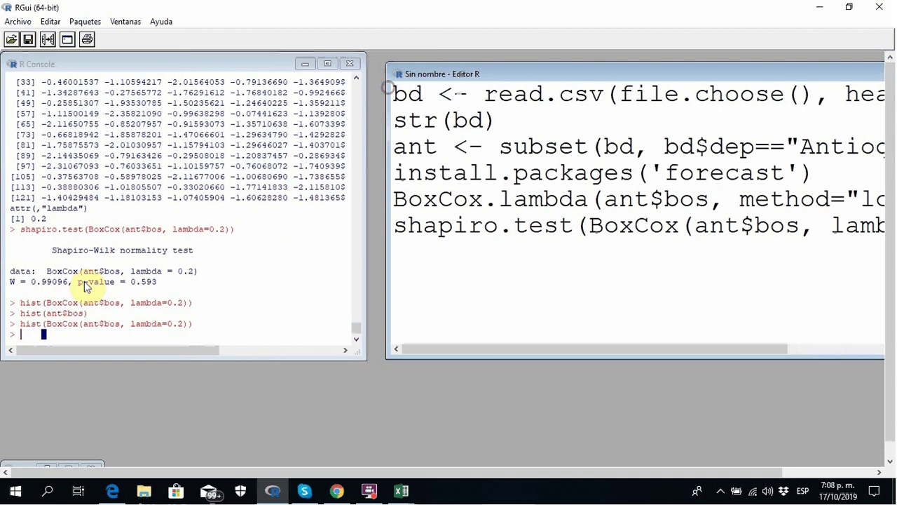
Plot a histogram of the agro variable by running hist(ant$agro) in the console.
{"action": "left_click", "coordinate": [53, 330]}
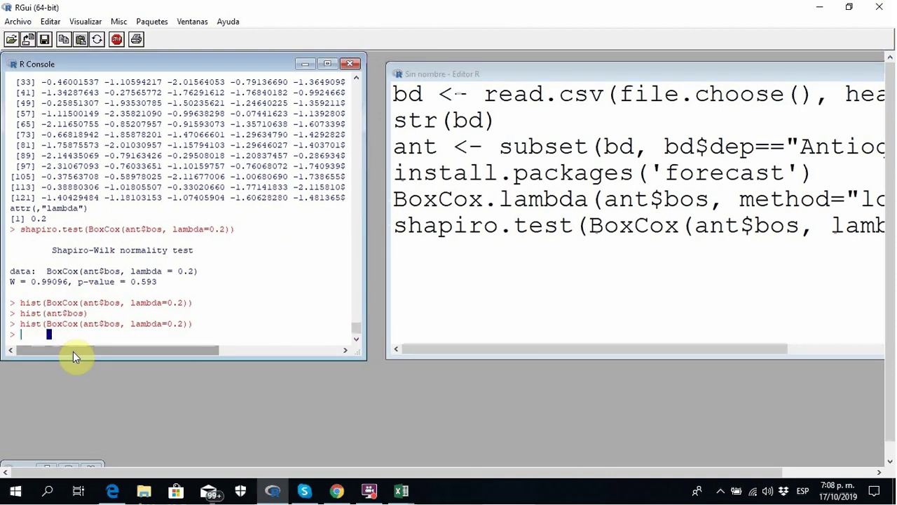
{"action": "type", "text": "hist(ant$agro"}
{"action": "key", "text": "Return"}
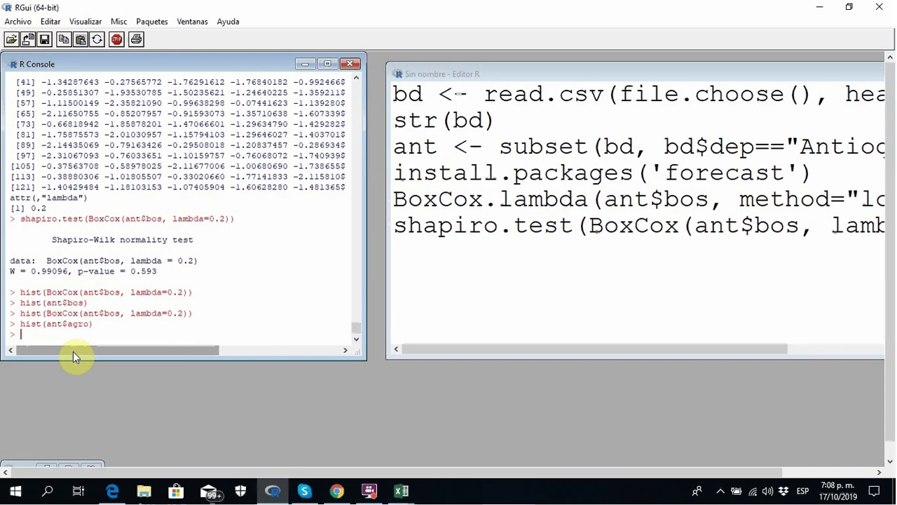
Restore the minimized graphics window to view the agro histogram, and close it.
{"action": "left_click", "coordinate": [67, 463]}
{"action": "left_click", "coordinate": [876, 22]}
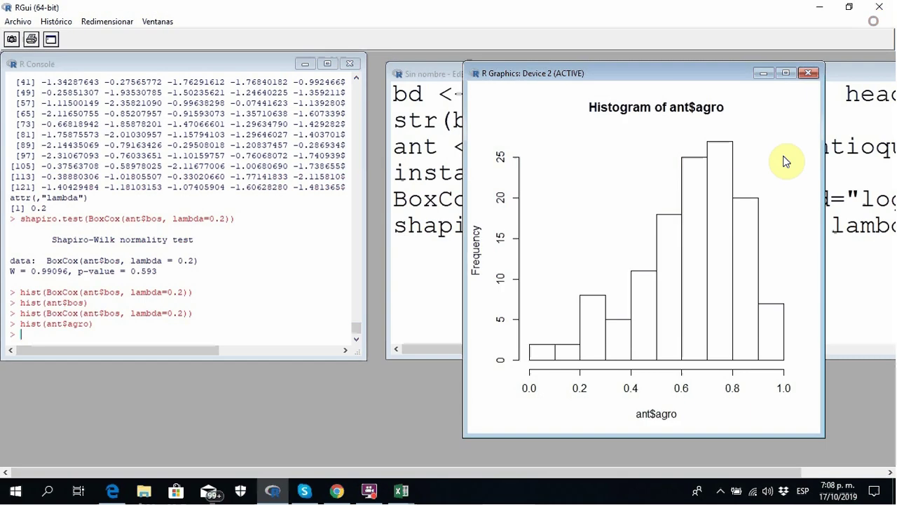
{"action": "left_click", "coordinate": [807, 75]}
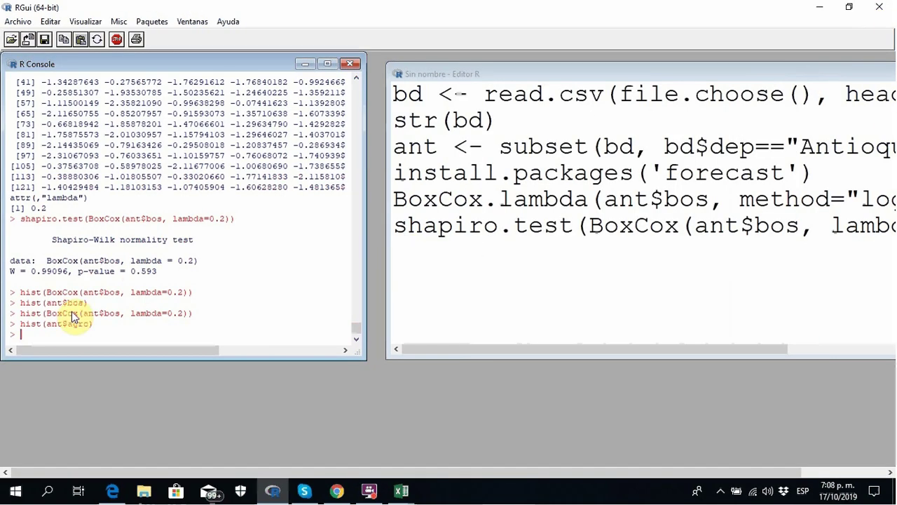
Run shapiro.test(ant$agro) in the console to test the agro variable for normality.
{"action": "key", "text": "Up"}
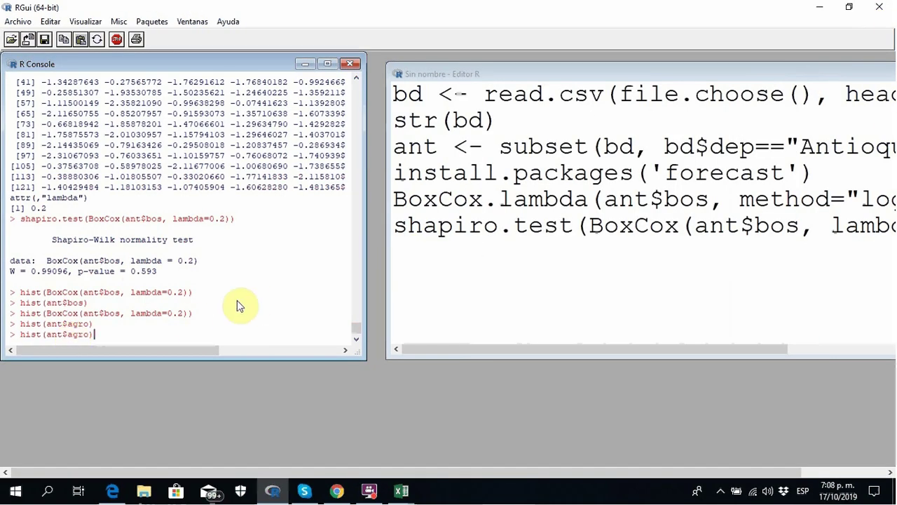
{"action": "key", "text": "Home"}
{"action": "key", "text": "Delete"}
{"action": "key", "text": "Delete"}
{"action": "key", "text": "Delete"}
{"action": "key", "text": "Delete"}
{"action": "type", "text": "shapiro"}
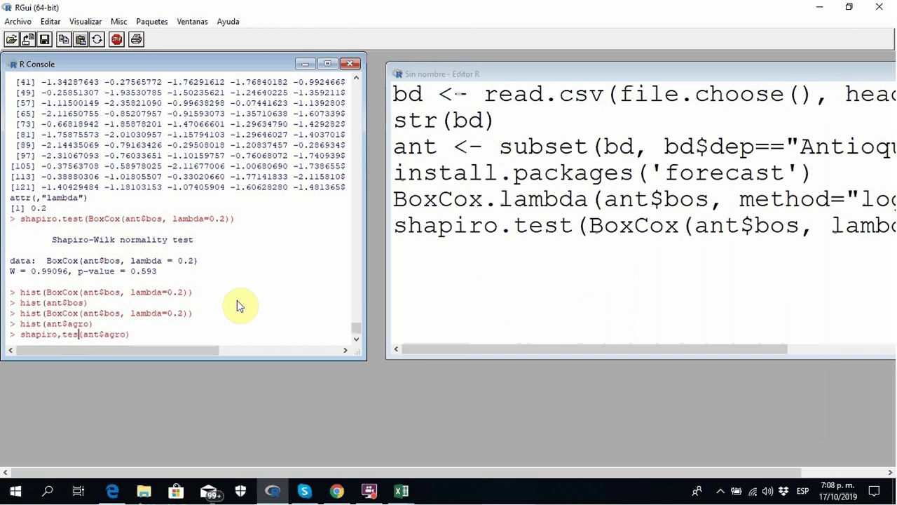
{"action": "type", "text": ".test"}
{"action": "key", "text": "End"}
{"action": "key", "text": "Return"}
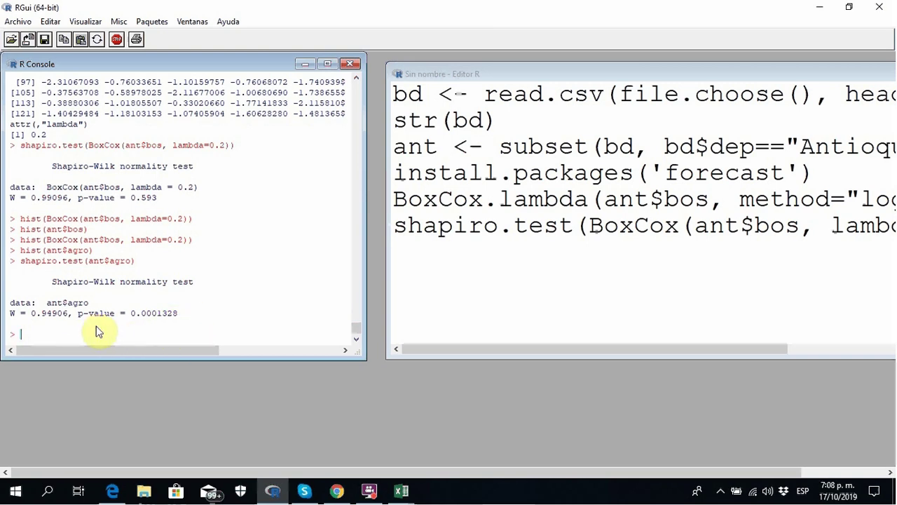
Estimate the Box-Cox lambda of the agro variable by running BoxCox.lambda(ant$agro) in the console.
{"action": "key", "text": "Up"}
{"action": "key", "text": "Left"}
{"action": "key", "text": "Left"}
{"action": "key", "text": "Left"}
{"action": "key", "text": "Left"}
{"action": "key", "text": "Left"}
{"action": "key", "text": "Left"}
{"action": "key", "text": "Left"}
{"action": "key", "text": "Left"}
{"action": "key", "text": "Left"}
{"action": "key", "text": "Left"}
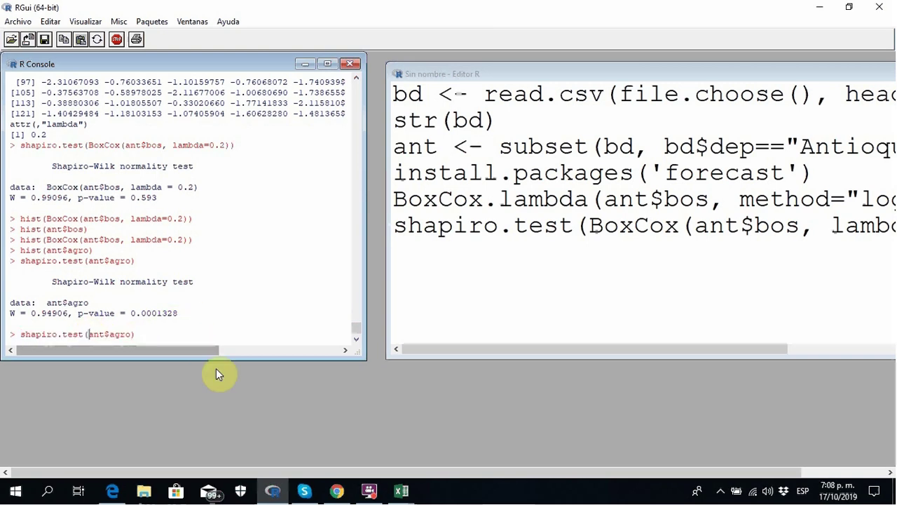
{"action": "key", "text": "BackSpace"}
{"action": "key", "text": "BackSpace"}
{"action": "key", "text": "BackSpace"}
{"action": "key", "text": "BackSpace"}
{"action": "key", "text": "BackSpace"}
{"action": "key", "text": "BackSpace"}
{"action": "key", "text": "BackSpace"}
{"action": "key", "text": "BackSpace"}
{"action": "key", "text": "BackSpace"}
{"action": "key", "text": "BackSpace"}
{"action": "key", "text": "BackSpace"}
{"action": "key", "text": "BackSpace"}
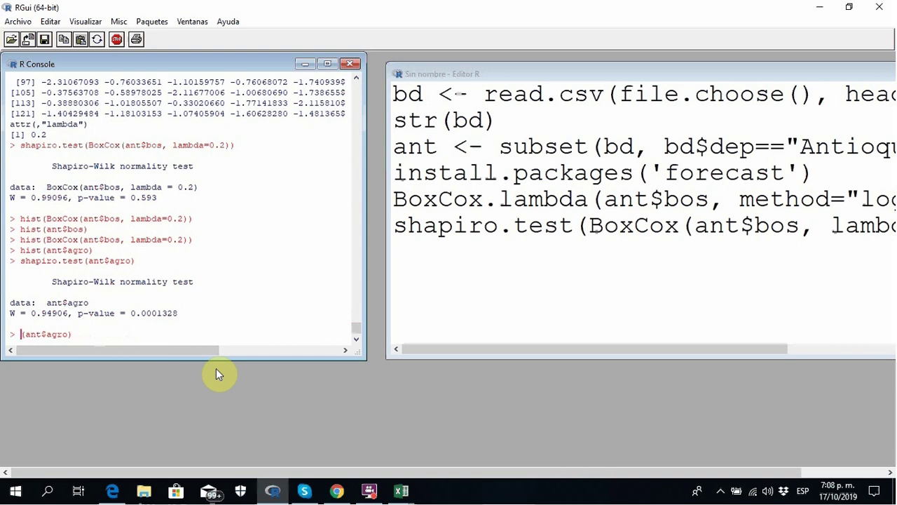
{"action": "type", "text": "BoxCox.lambda"}
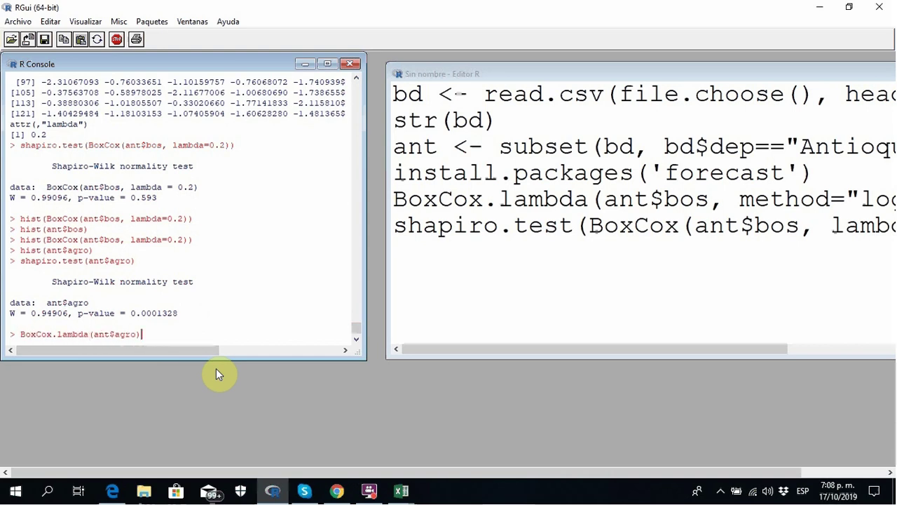
{"action": "key", "text": "Return"}
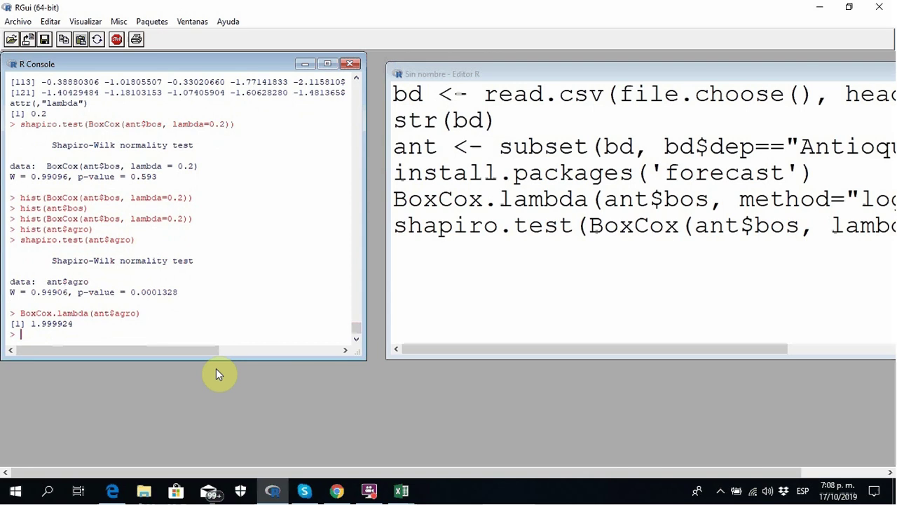
Transform the agro variable by running BoxCox(ant$agro, lambda=1.999924) in the console.
{"action": "type", "text": "BoxCox(ant$agro, lam"}
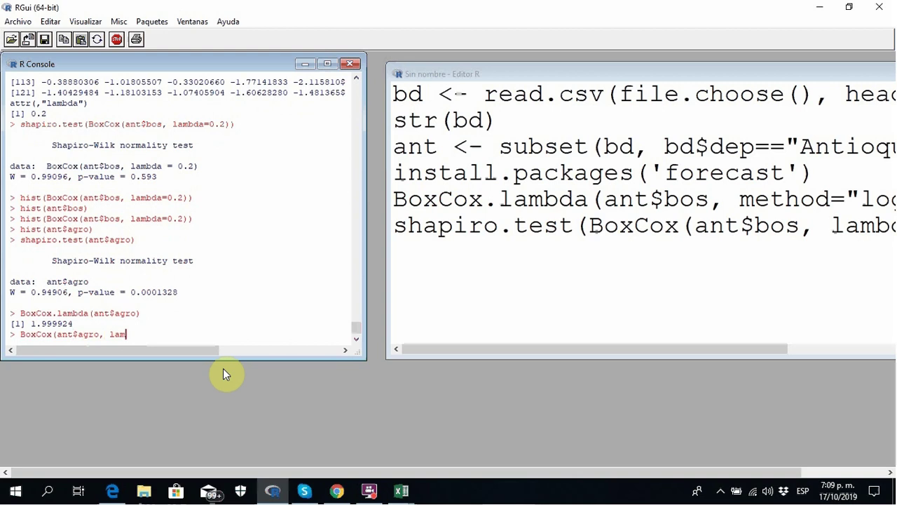
{"action": "type", "text": "bda=1.999924)"}
{"action": "key", "text": "Return"}
Test the transformed agro variable for normality with shapiro.test(BoxCox(ant$agro, lambda=1.999924)).
{"action": "key", "text": "Up"}
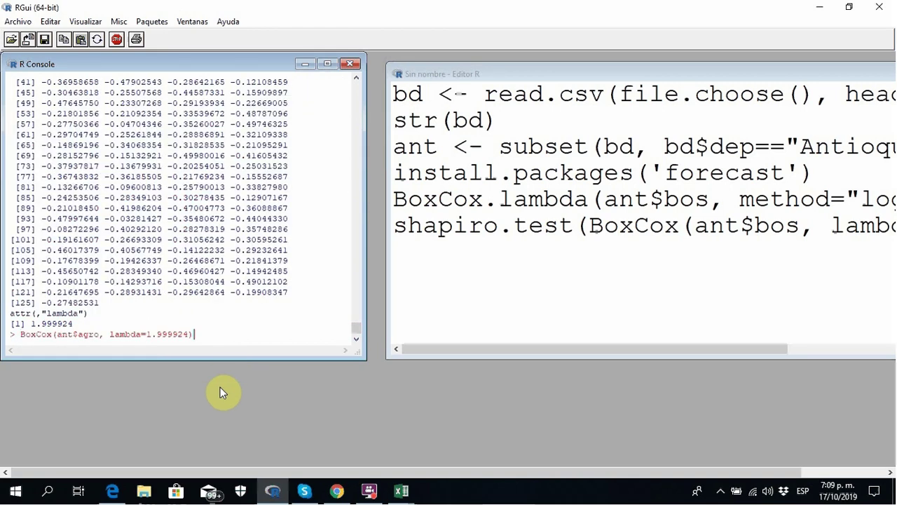
{"action": "key", "text": "Home"}
{"action": "type", "text": "shapiro"}
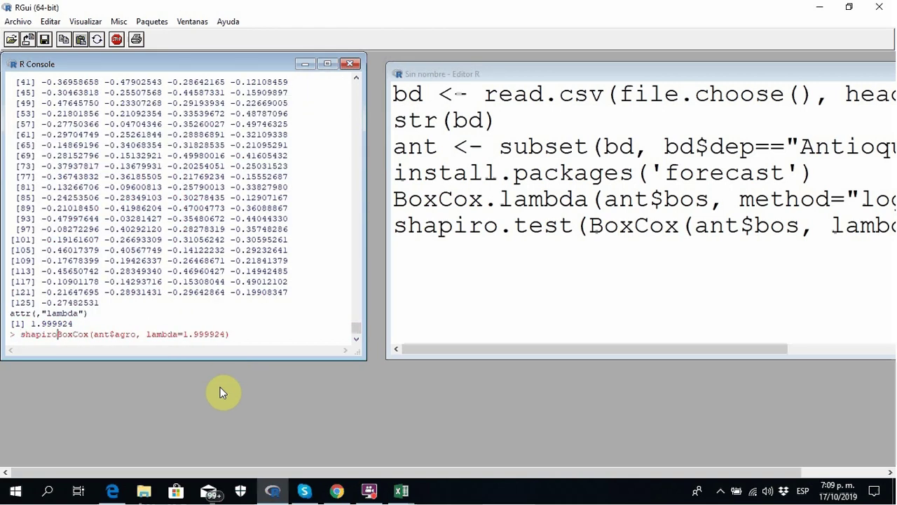
{"action": "type", "text": ".test("}
{"action": "key", "text": "End"}
{"action": "type", "text": ")"}
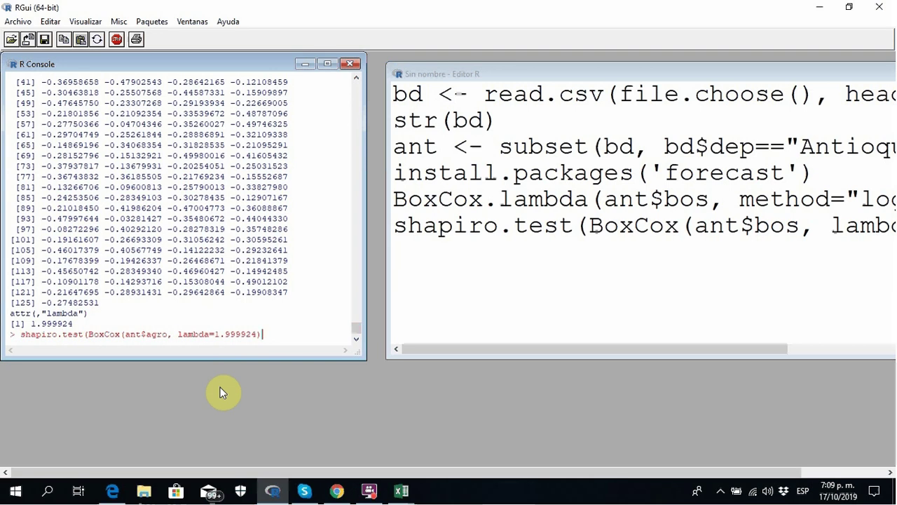
{"action": "type", "text": ")"}
{"action": "key", "text": "Return"}
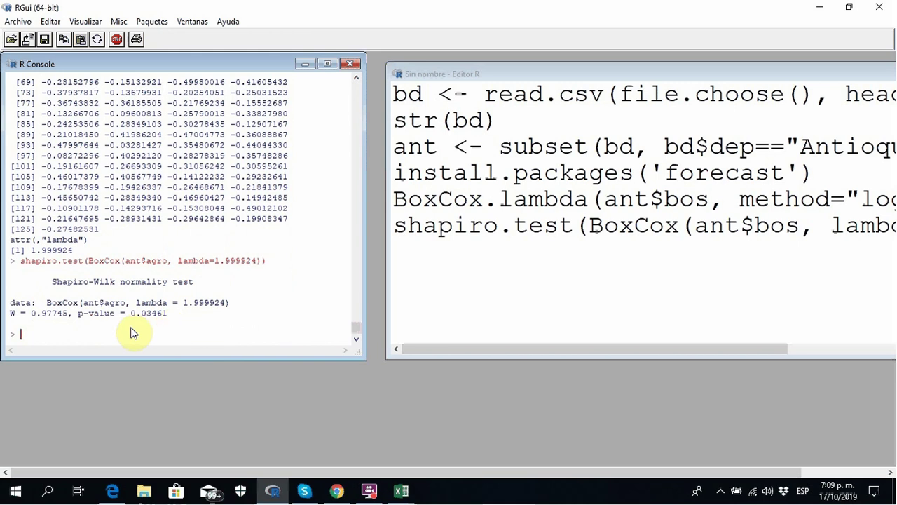
Try to plot a histogram of the transformed agro variable by replacing shapiro.test with his in the recalled command.
{"action": "key", "text": "Up"}
{"action": "key", "text": "Home"}
{"action": "key", "text": "Delete"}
{"action": "key", "text": "Delete"}
{"action": "key", "text": "Delete"}
{"action": "key", "text": "Delete"}
{"action": "key", "text": "Delete"}
{"action": "key", "text": "Delete"}
{"action": "key", "text": "Delete"}
{"action": "key", "text": "Delete"}
{"action": "key", "text": "Delete"}
{"action": "key", "text": "Delete"}
{"action": "key", "text": "Delete"}
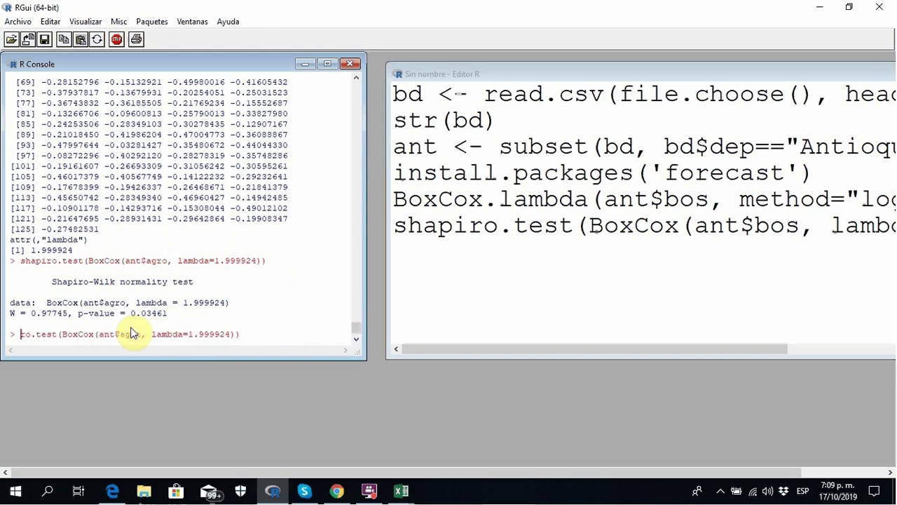
{"action": "key", "text": "Delete"}
{"action": "type", "text": "his"}
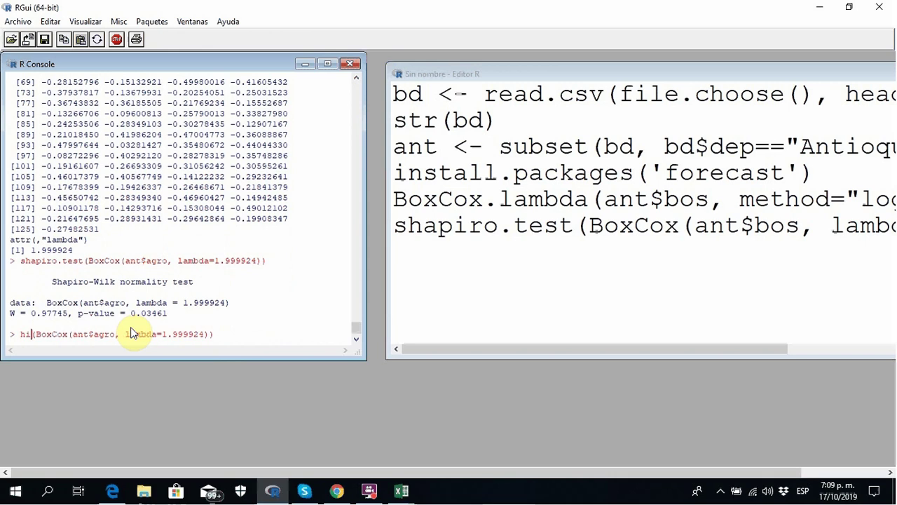
{"action": "key", "text": "Return"}
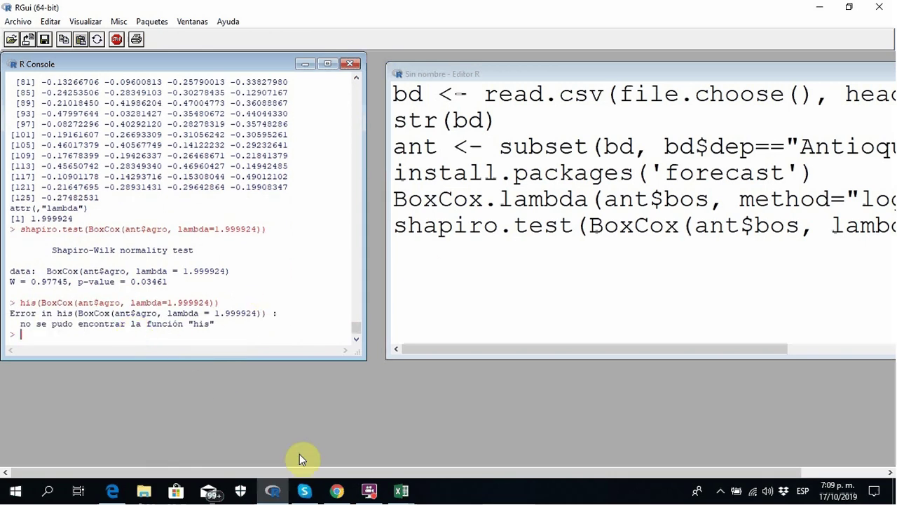
Correct the function name to hist, plot the histogram of BoxCox(ant$agro, lambda=1.999924), and close the graphics window.
{"action": "key", "text": "Up"}
{"action": "key", "text": "Home"}
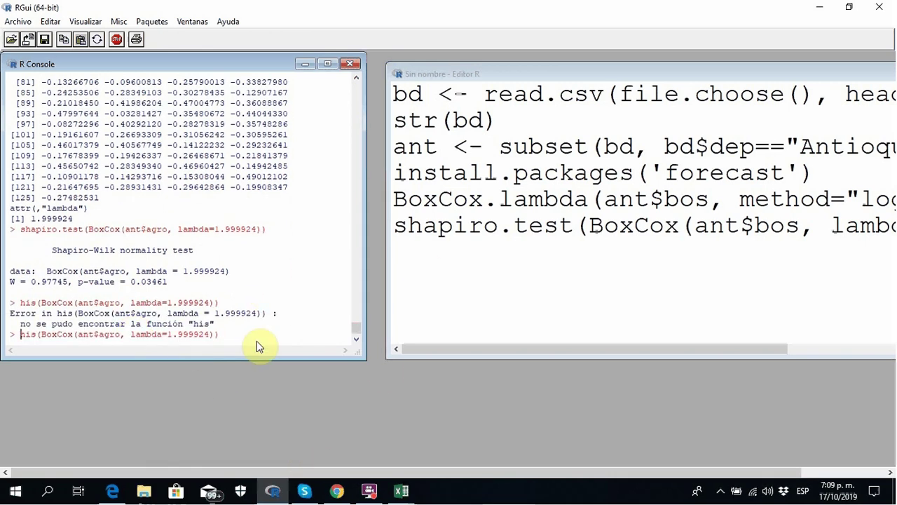
{"action": "key", "text": "Right"}
{"action": "key", "text": "Right"}
{"action": "key", "text": "Right"}
{"action": "type", "text": "t"}
{"action": "key", "text": "Return"}
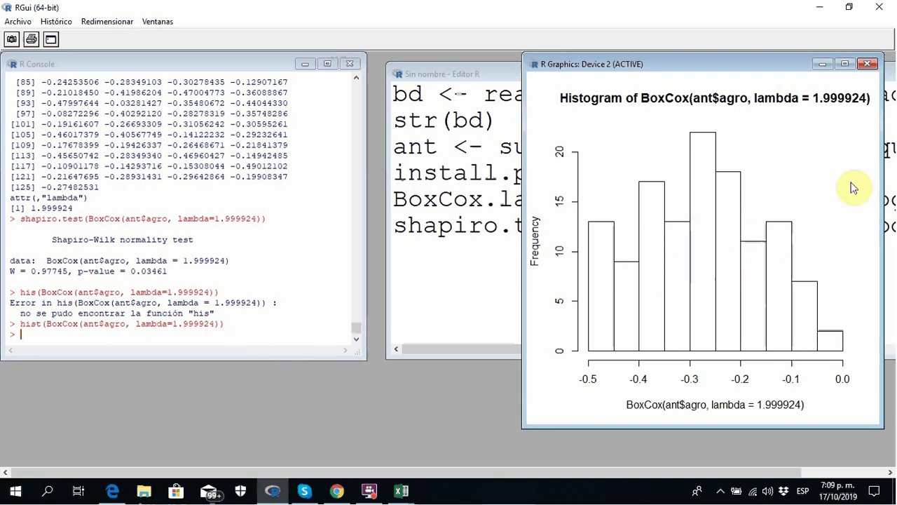
{"action": "left_click", "coordinate": [869, 65]}
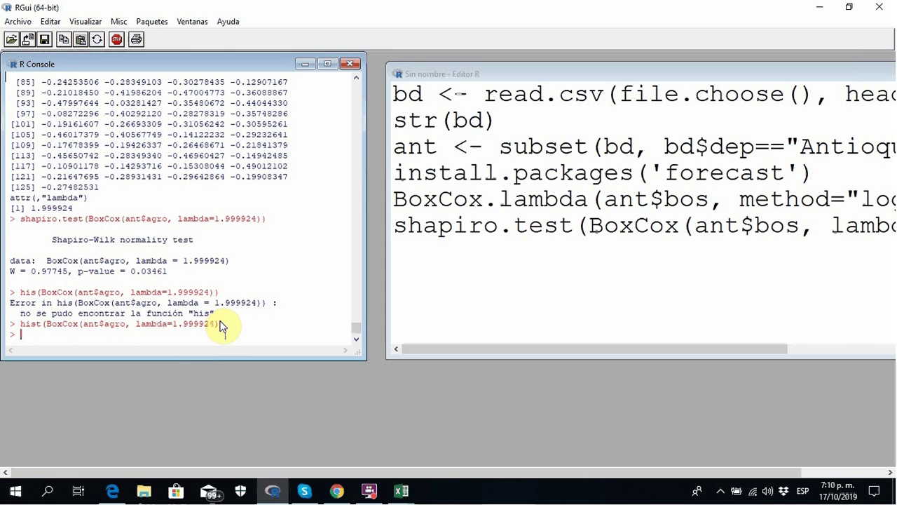
Switch to the censo agropecuario workbook in Excel and look at the first rows of the bd_depurada sheet.
{"action": "key", "text": "Up"}
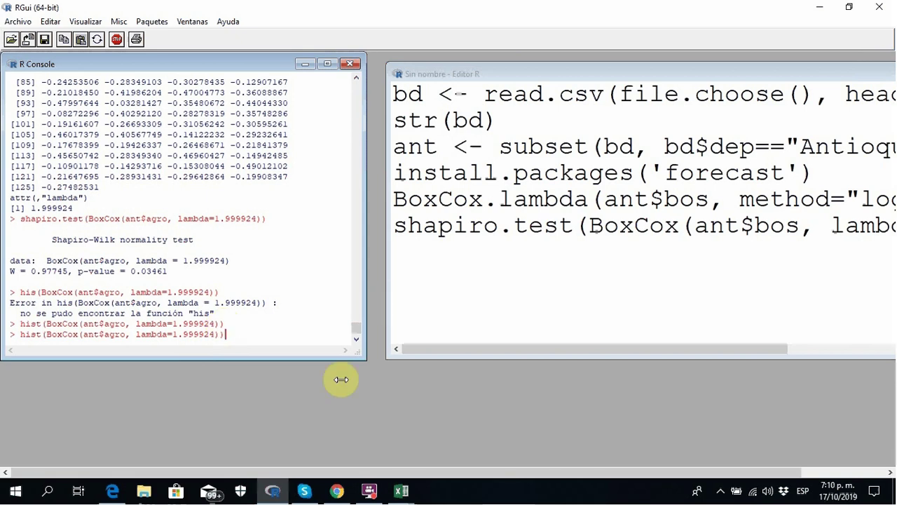
{"action": "left_click", "coordinate": [411, 494]}
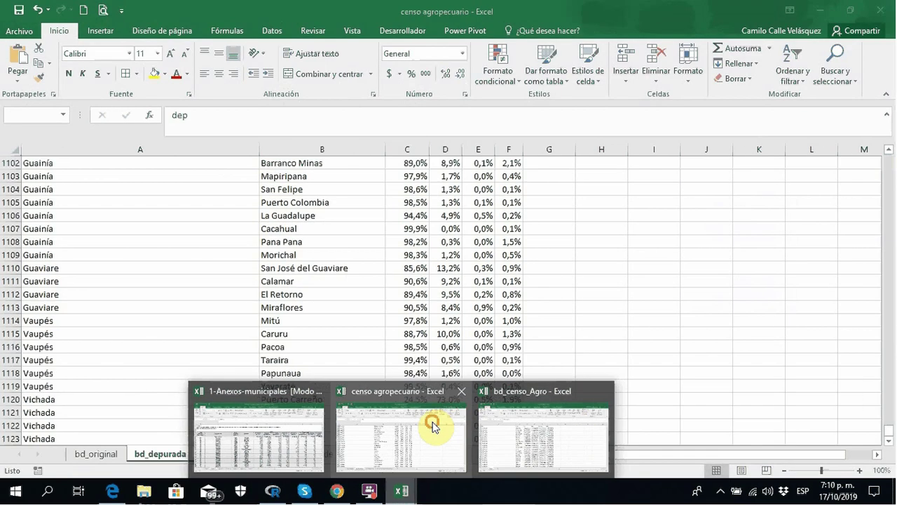
{"action": "left_click", "coordinate": [432, 426]}
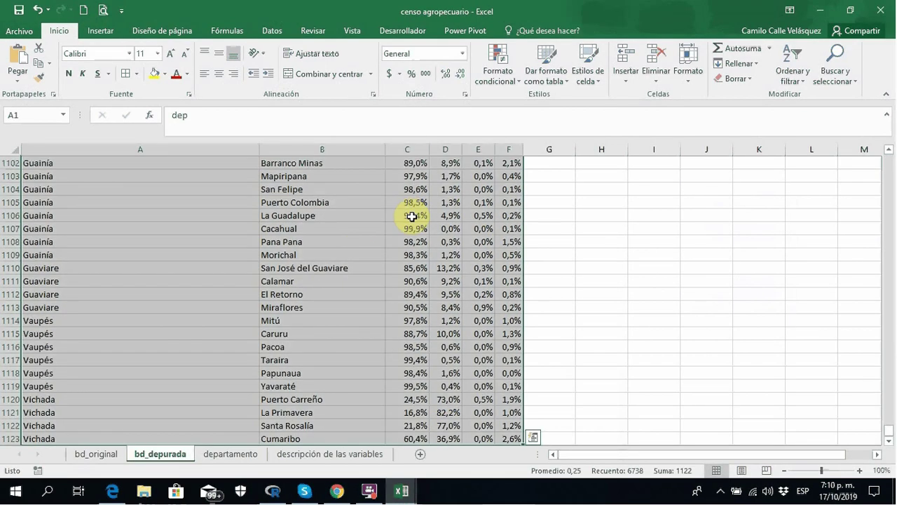
{"action": "left_click", "coordinate": [413, 217]}
{"action": "key", "text": "ctrl+Up"}
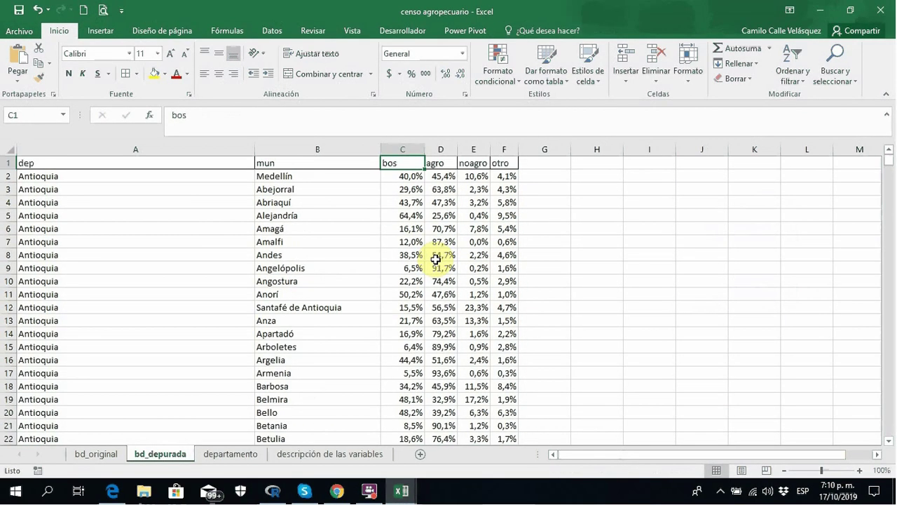
{"action": "key", "text": "Down"}
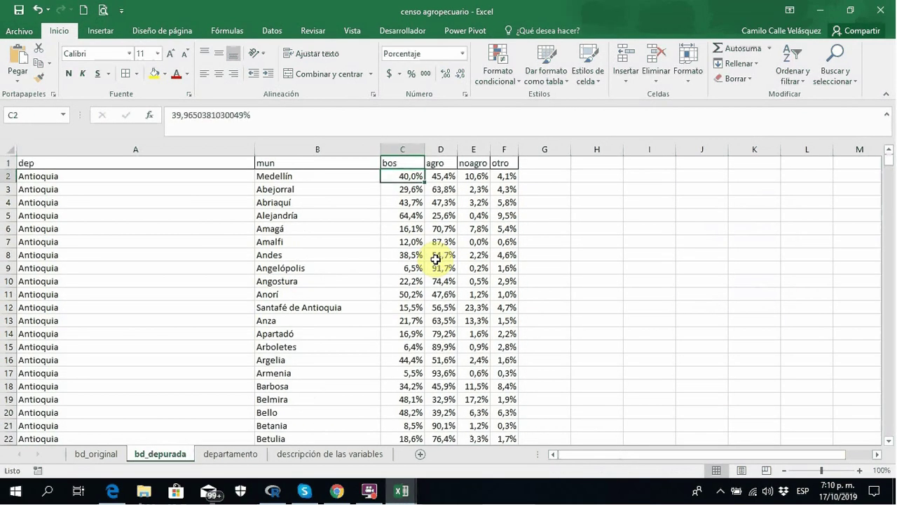
{"action": "key", "text": "ctrl+Left"}
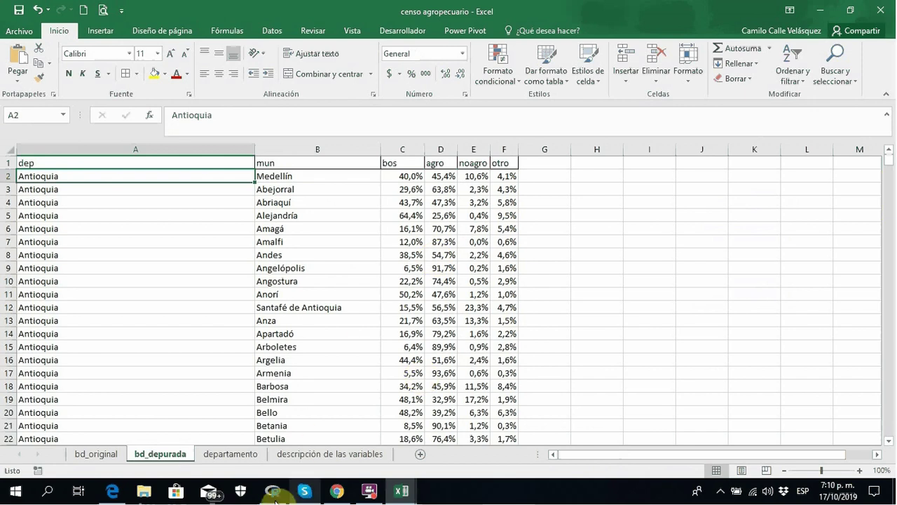
Switch back to R, rerun the recalled histogram of the transformed agro variable, and close its window.
{"action": "left_click", "coordinate": [273, 492]}
{"action": "key", "text": "Return"}
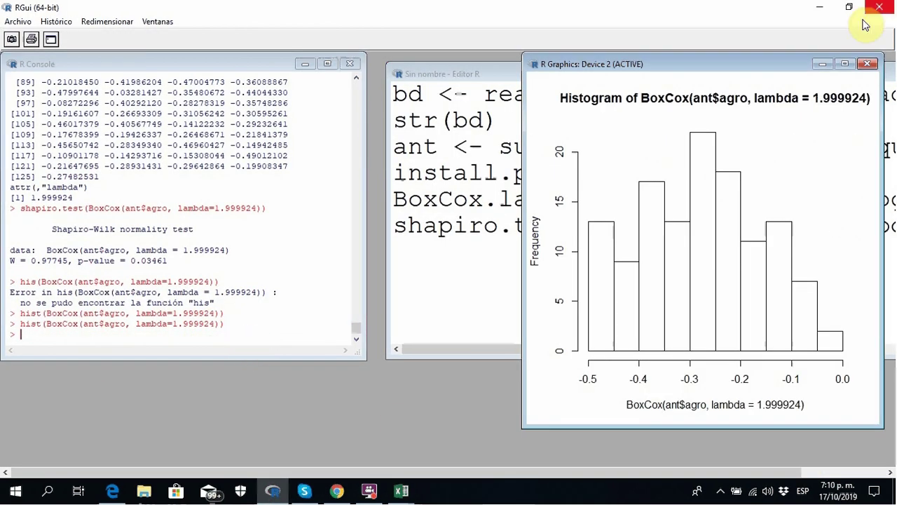
{"action": "left_click", "coordinate": [867, 64]}
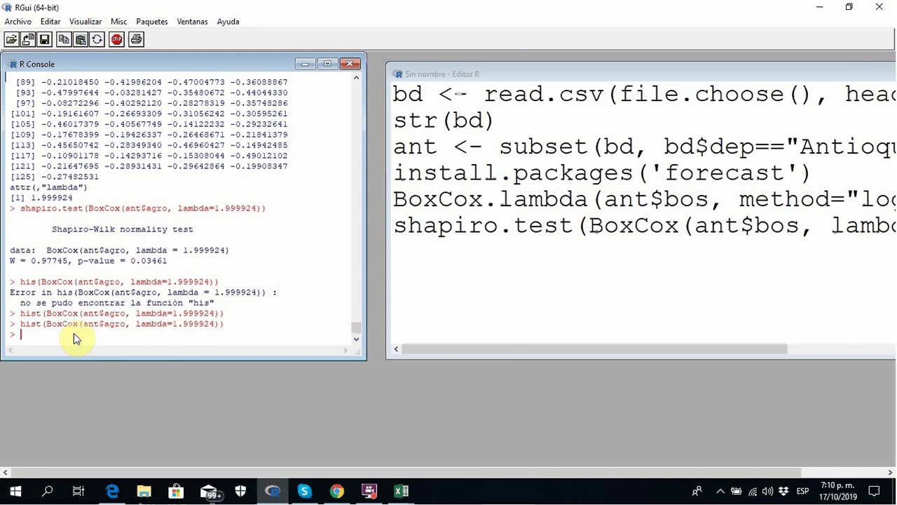
Print the full ant data frame in a maximized console, and list its first rows with head(ant).
{"action": "type", "text": "ant"}
{"action": "key", "text": "Return"}
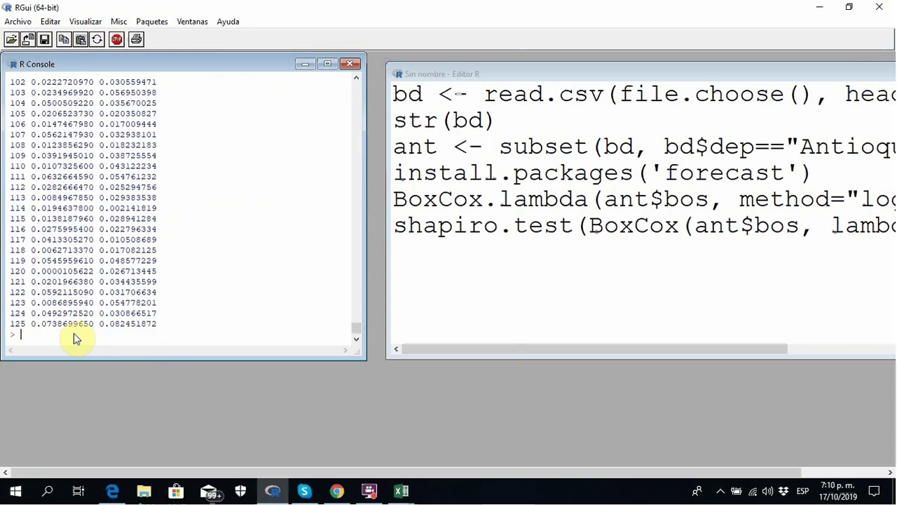
{"action": "left_click", "coordinate": [326, 64]}
{"action": "type", "text": "ant"}
{"action": "key", "text": "Return"}
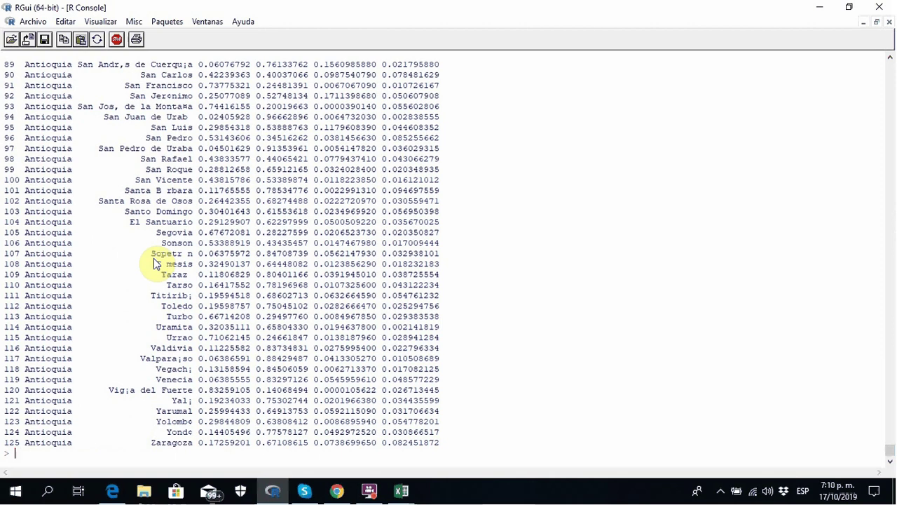
{"action": "type", "text": "head(ant)"}
{"action": "key", "text": "Return"}
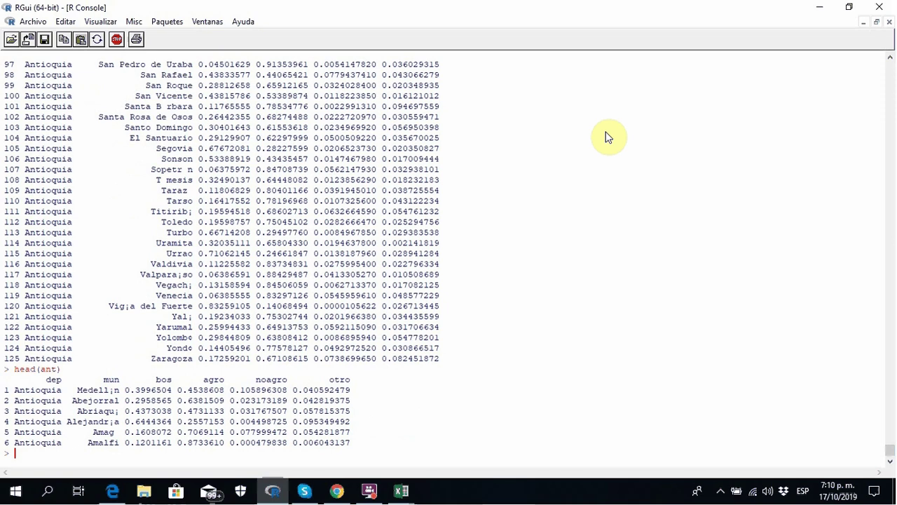
{"action": "type", "text": "ls("}
{"action": "key", "text": "BackSpace"}
{"action": "key", "text": "BackSpace"}
{"action": "key", "text": "BackSpace"}
Restore the console to its smaller window and write lm(ant$bos~ant$agro) below the shapiro.test line in the script.
{"action": "left_click", "coordinate": [876, 21]}
{"action": "left_click", "coordinate": [419, 270]}
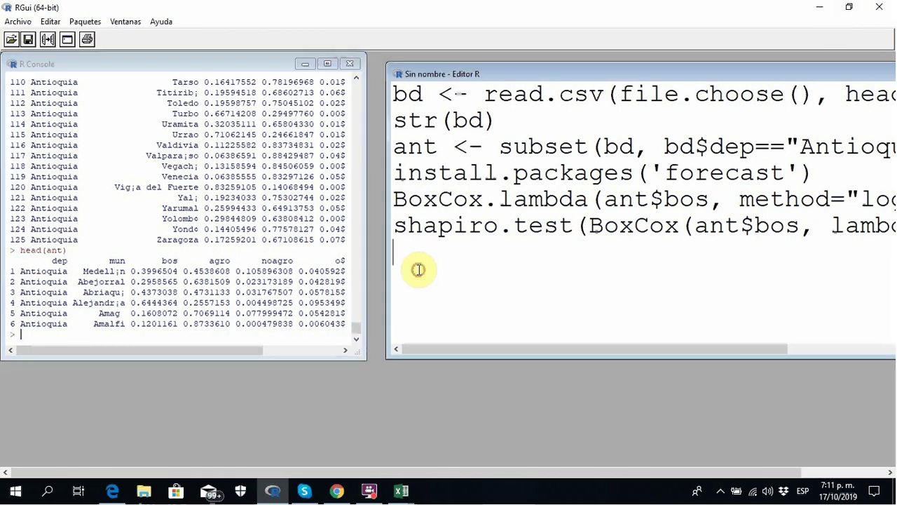
{"action": "key", "text": "Return"}
{"action": "type", "text": "lm"}
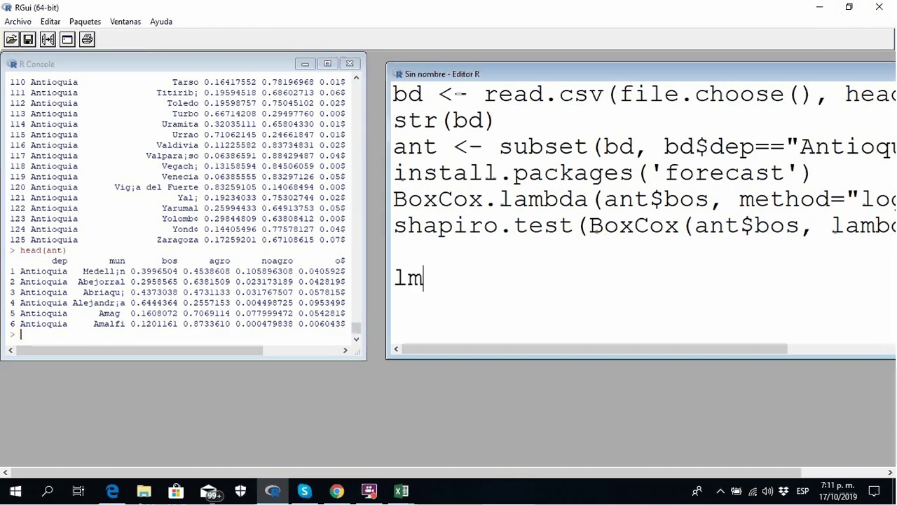
{"action": "type", "text": "(ant"}
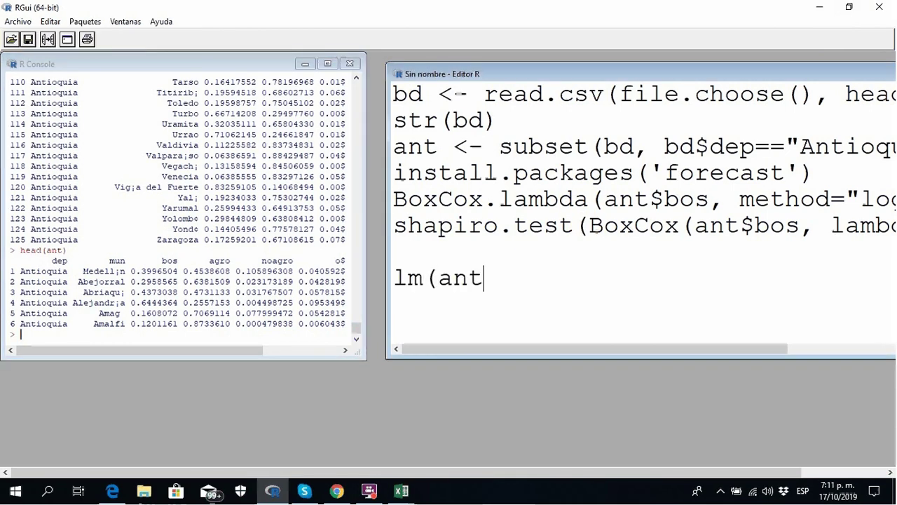
{"action": "type", "text": "$bos"}
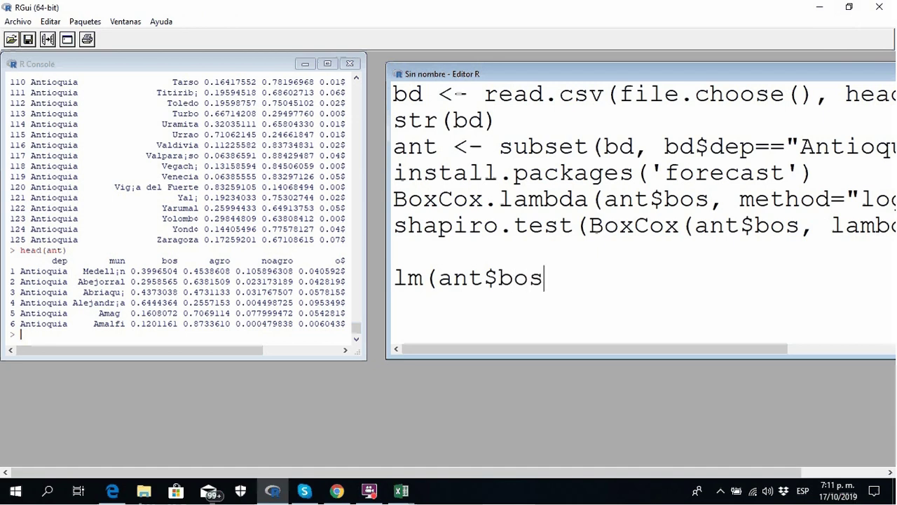
{"action": "type", "text": "~ant"}
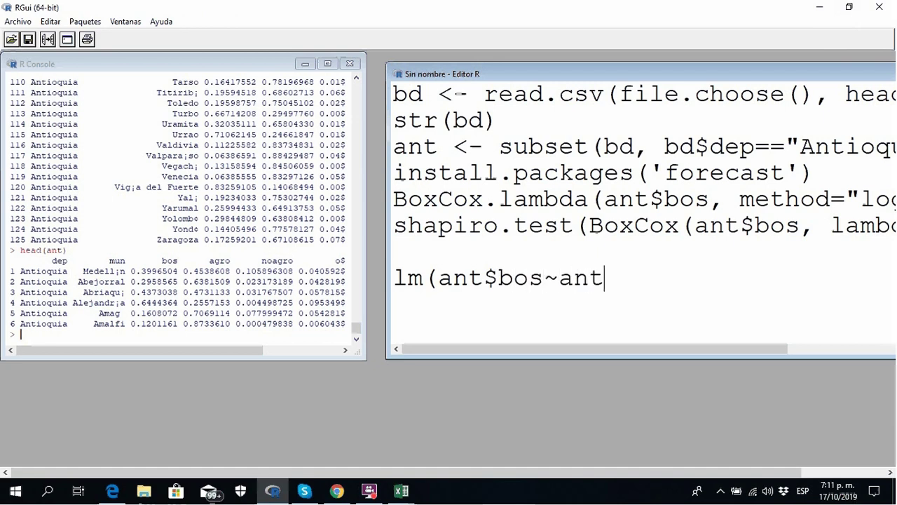
{"action": "type", "text": "$agro)"}
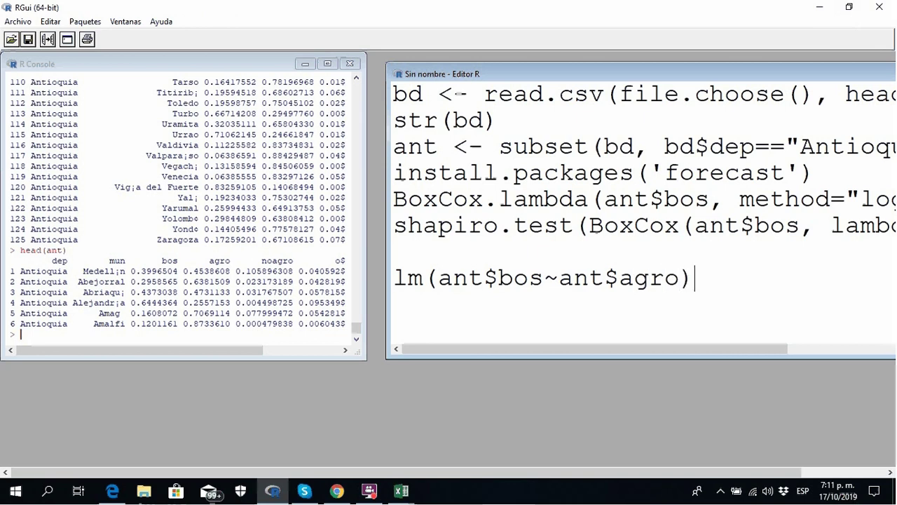
Run the script line lm(ant$bos~ant$agro) to fit the linear model in the console.
{"action": "left_click_drag", "start_coordinate": [707, 285], "coordinate": [378, 270]}
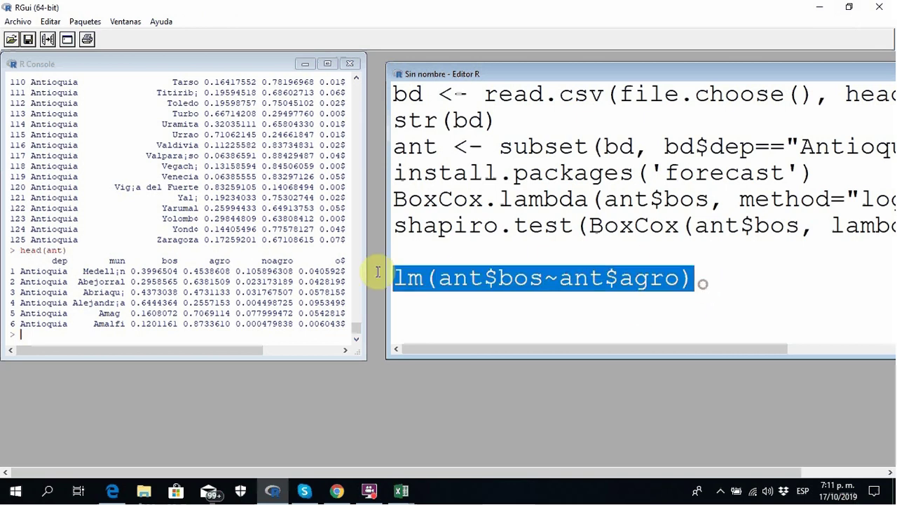
{"action": "right_click", "coordinate": [413, 277]}
{"action": "left_click", "coordinate": [505, 287]}
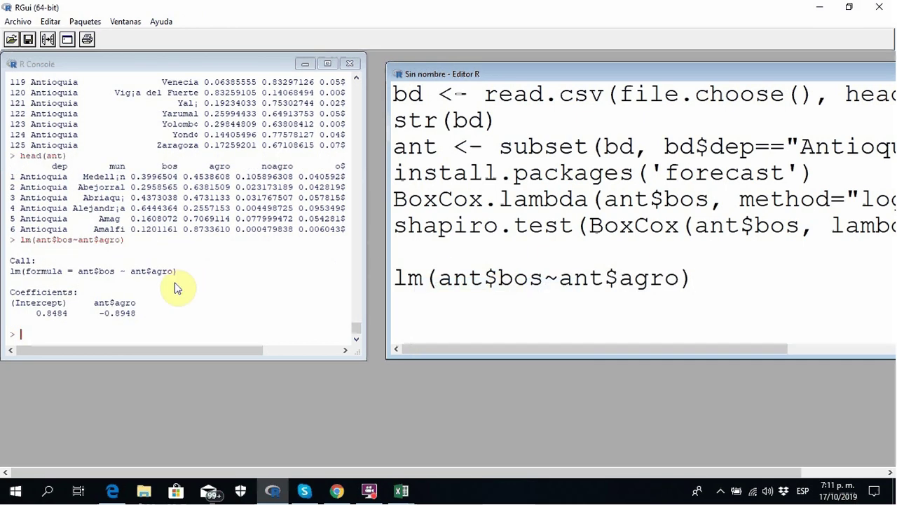
{"action": "left_click", "coordinate": [33, 329]}
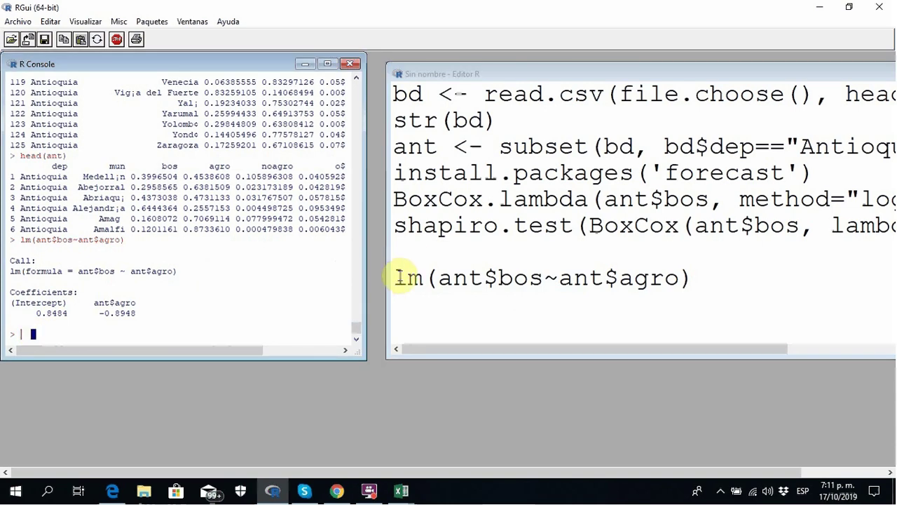
Wrap the script's linear model call in summary() so the line reads summary(lm(ant$bos~ant$agro)).
{"action": "left_click", "coordinate": [396, 277]}
{"action": "type", "text": "summary("}
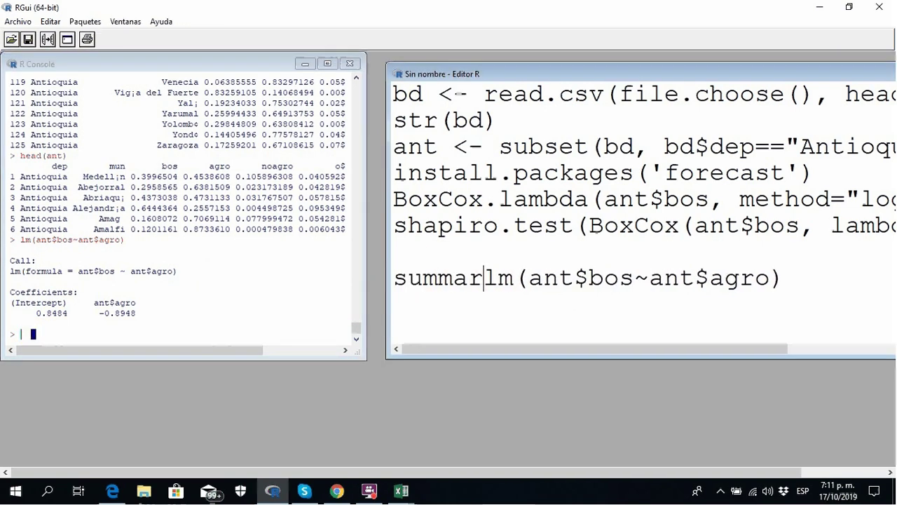
{"action": "key", "text": "End"}
{"action": "type", "text": ")"}
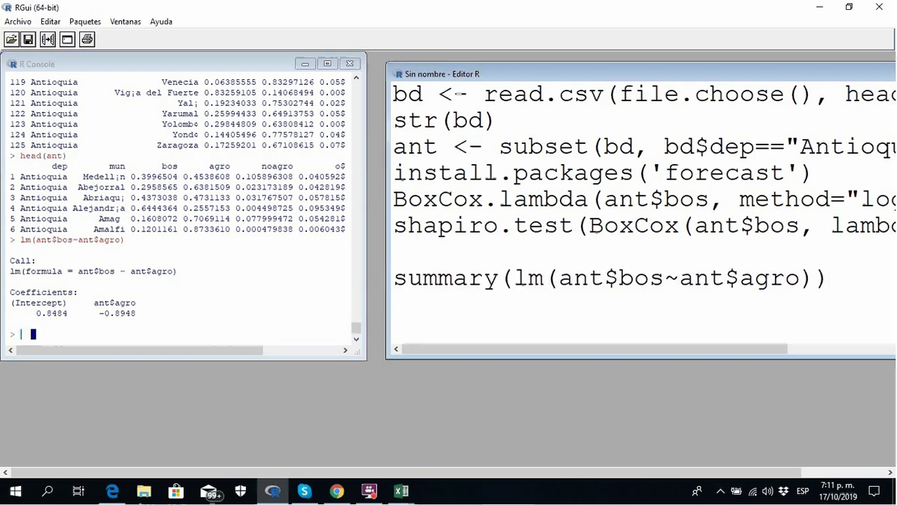
{"action": "left_click_drag", "start_coordinate": [811, 280], "coordinate": [418, 283]}
{"action": "right_click", "coordinate": [418, 280]}
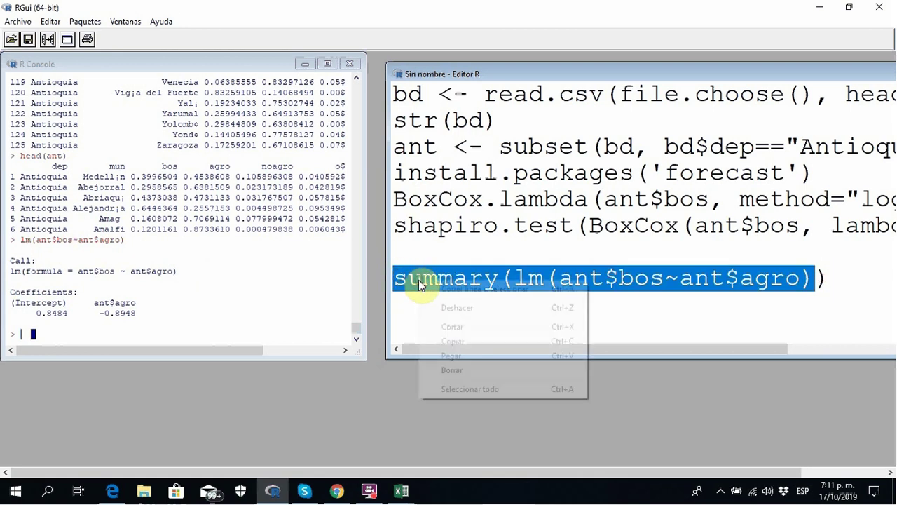
{"action": "left_click", "coordinate": [528, 288]}
{"action": "left_click", "coordinate": [242, 340]}
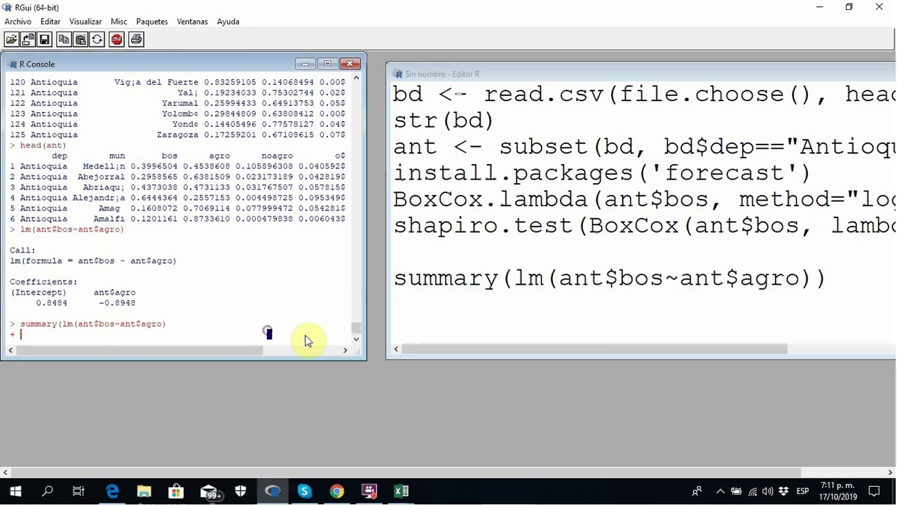
{"action": "left_click", "coordinate": [117, 39]}
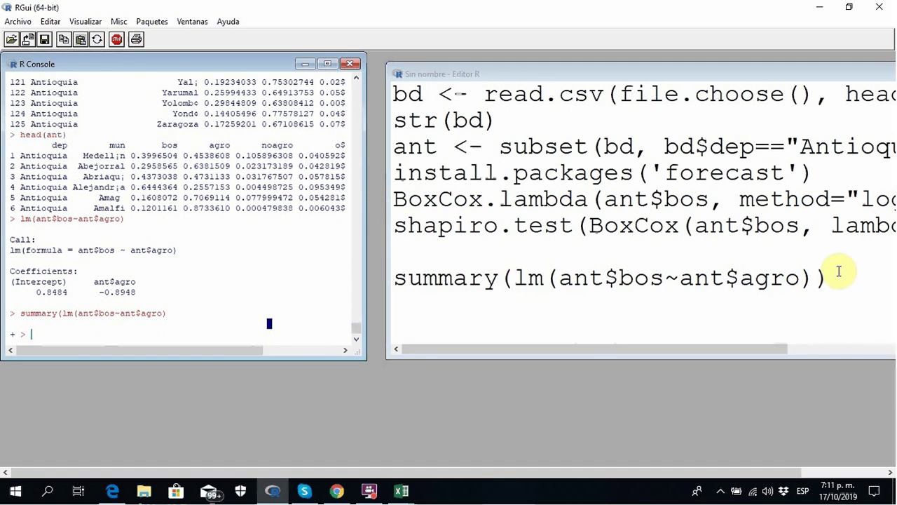
Run the complete script line summary(lm(ant$bos~ant$agro)) in the console.
{"action": "left_click_drag", "start_coordinate": [833, 277], "coordinate": [377, 272]}
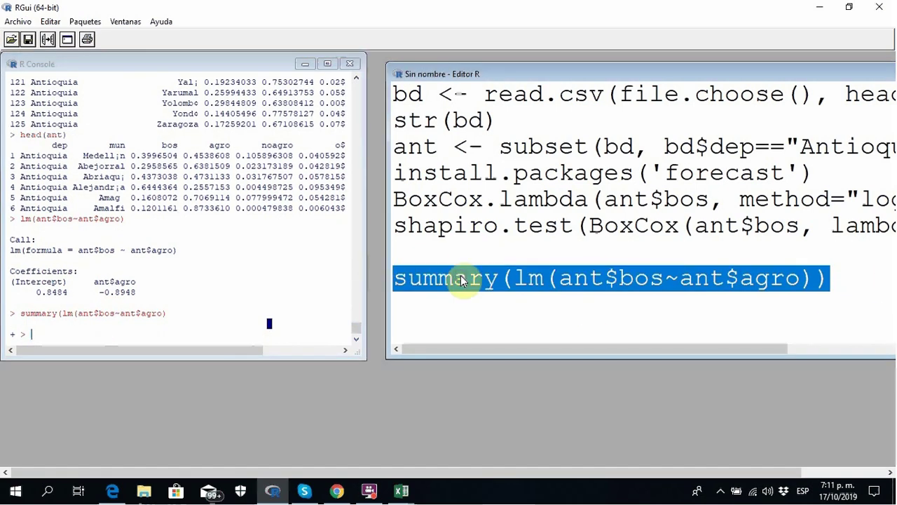
{"action": "right_click", "coordinate": [531, 278]}
{"action": "left_click", "coordinate": [563, 289]}
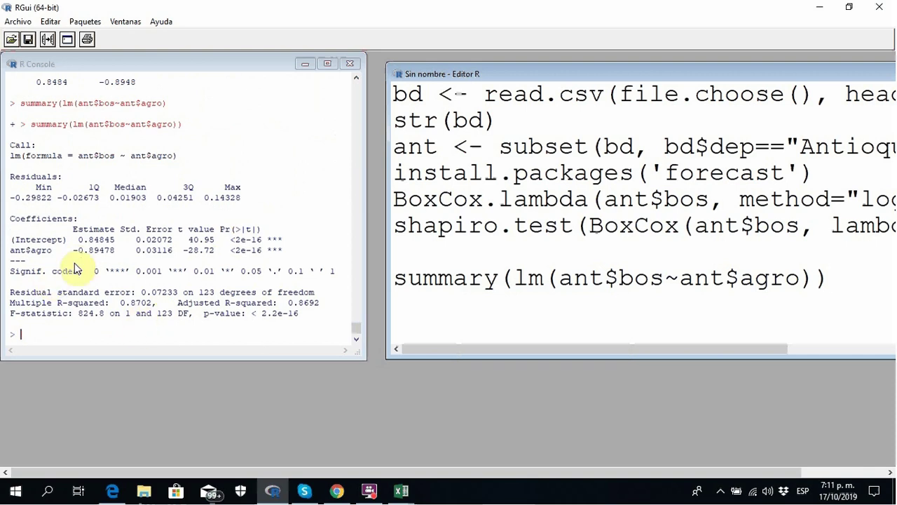
Recall lm(ant$bos~ant$agro) in the console and rerun it to print only the coefficients.
{"action": "left_click", "coordinate": [31, 337]}
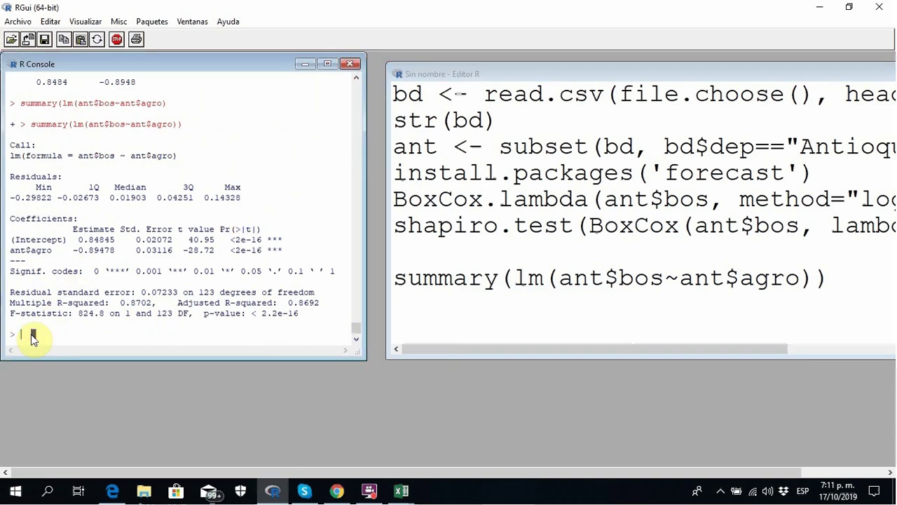
{"action": "key", "text": "Up"}
{"action": "key", "text": "Up"}
{"action": "key", "text": "Return"}
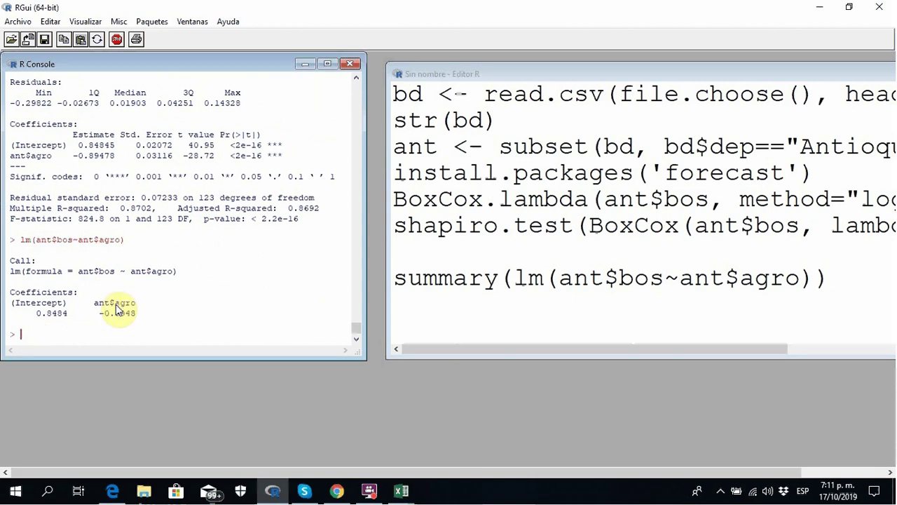
Switch to Excel, view the bd_censo_Agro workbook, and go to an empty cell on the bd_depurada sheet of censo agropecuario.
{"action": "left_click", "coordinate": [401, 490]}
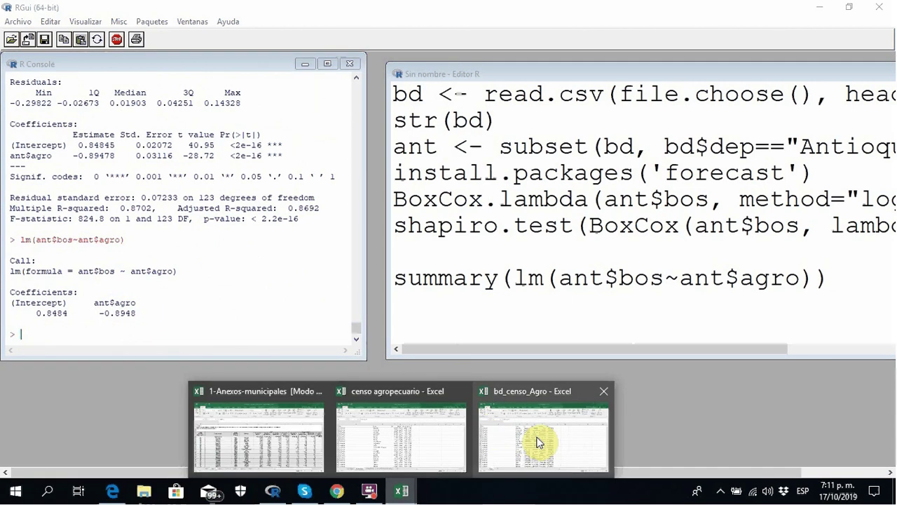
{"action": "left_click", "coordinate": [538, 442]}
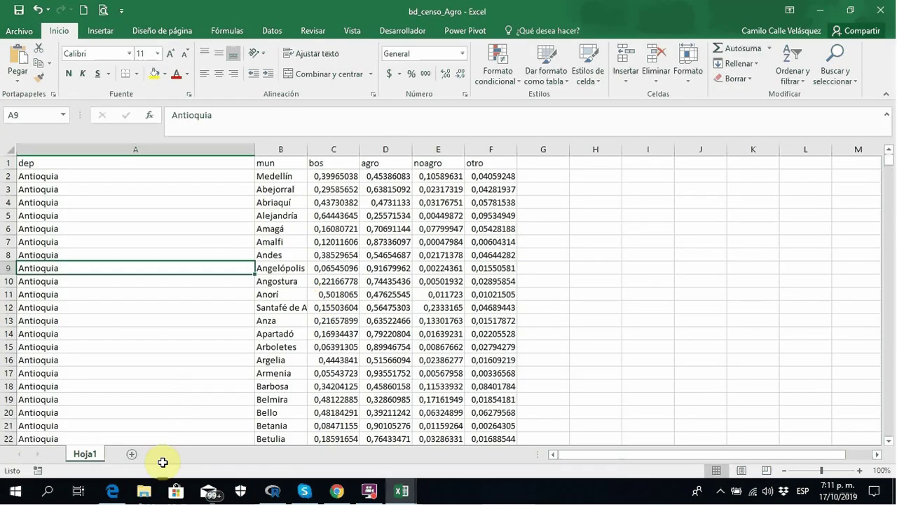
{"action": "left_click", "coordinate": [401, 491]}
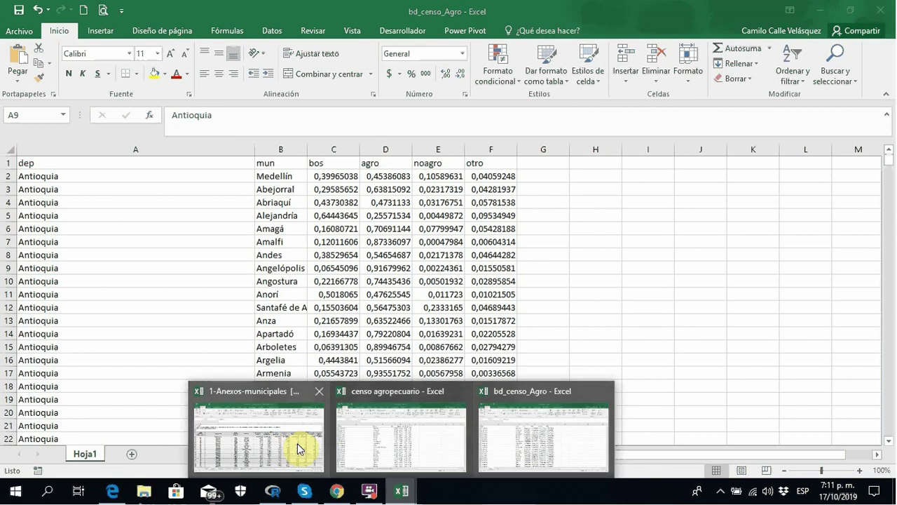
{"action": "left_click", "coordinate": [408, 441]}
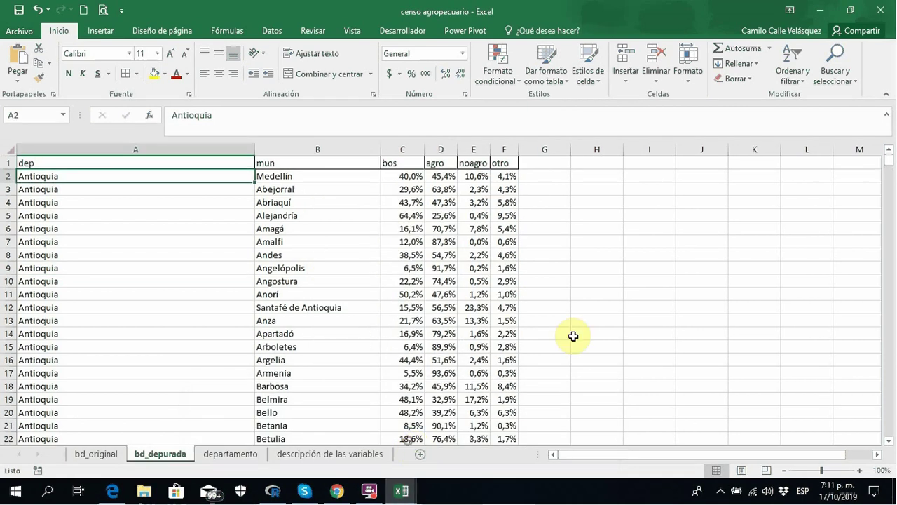
{"action": "left_click", "coordinate": [631, 176]}
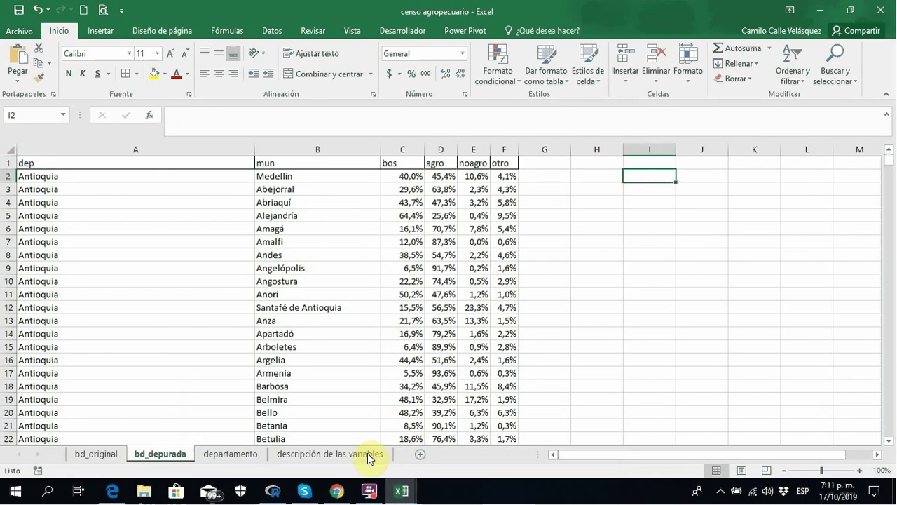
Copy the intercept and ant$agro coefficients from the R console and paste them at H1 of the bd_depurada sheet in Excel.
{"action": "left_click", "coordinate": [277, 494]}
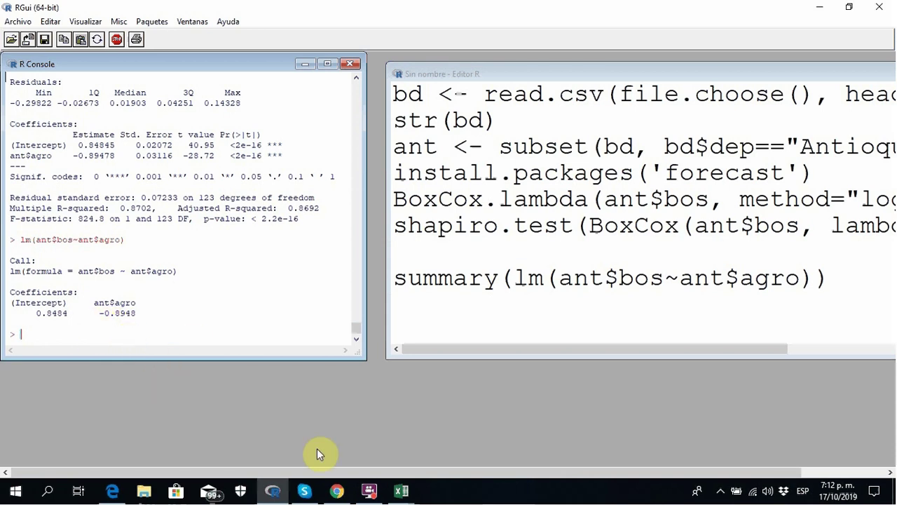
{"action": "left_click", "coordinate": [140, 317]}
{"action": "left_click_drag", "start_coordinate": [140, 317], "coordinate": [7, 311]}
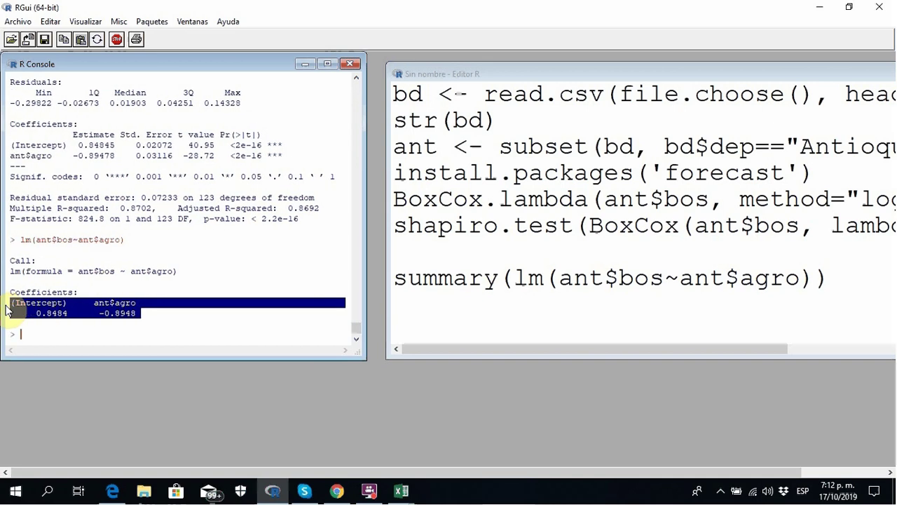
{"action": "left_click", "coordinate": [403, 490]}
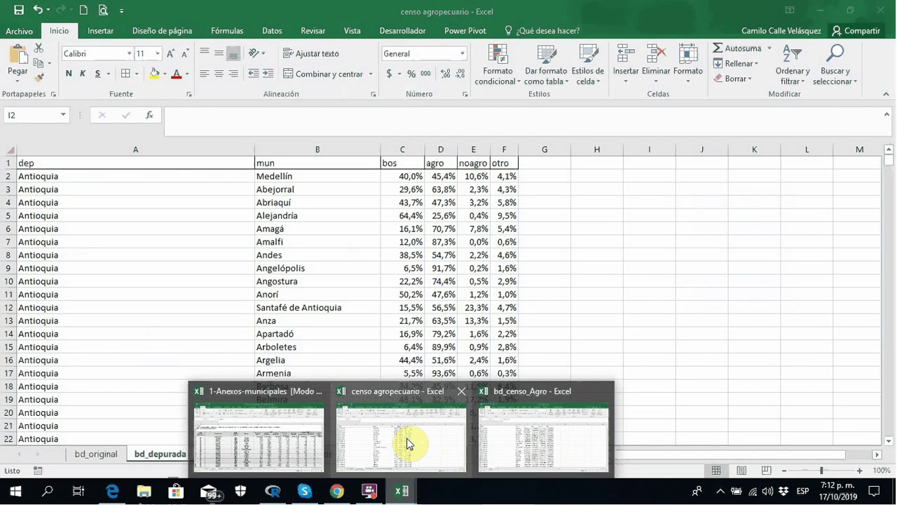
{"action": "left_click", "coordinate": [407, 438]}
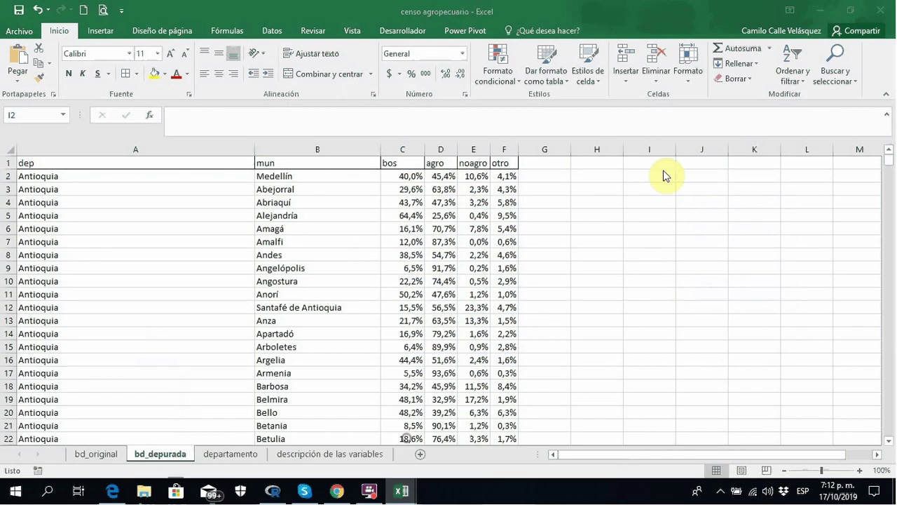
{"action": "left_click", "coordinate": [611, 163]}
{"action": "key", "text": "ctrl+v"}
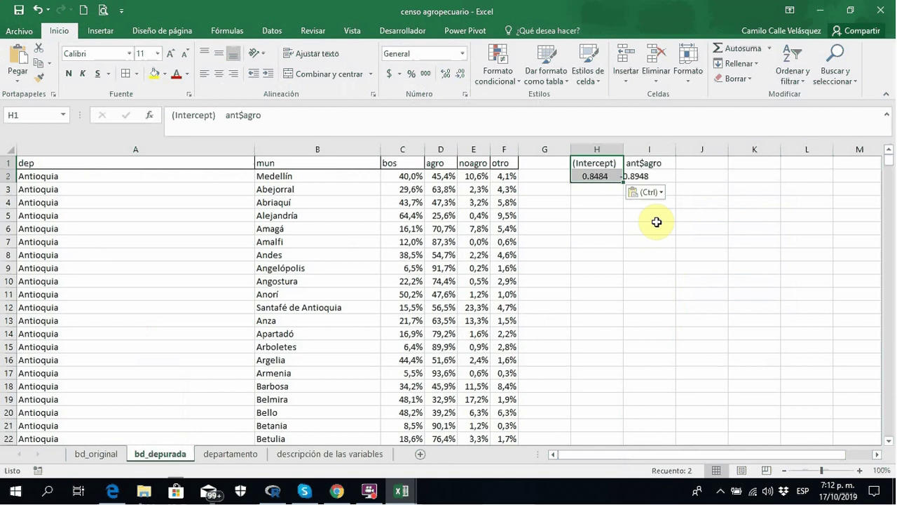
Enter the label AGRO in cell H6 and the value 45% in cell I6.
{"action": "left_click", "coordinate": [629, 230]}
{"action": "left_click", "coordinate": [604, 240]}
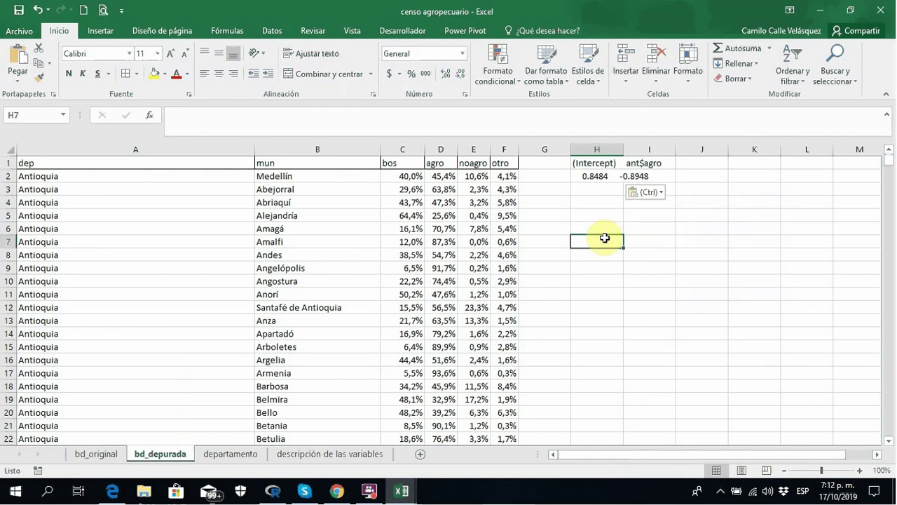
{"action": "key", "text": "Up"}
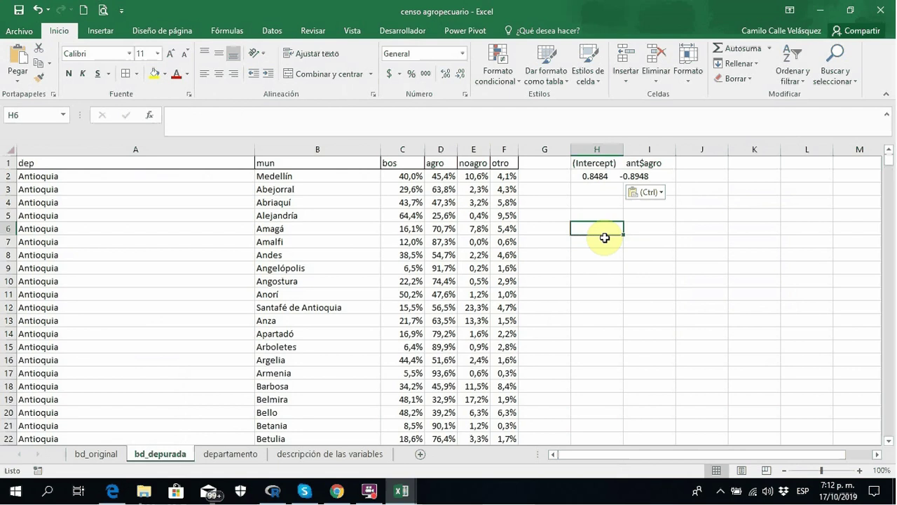
{"action": "type", "text": "A"}
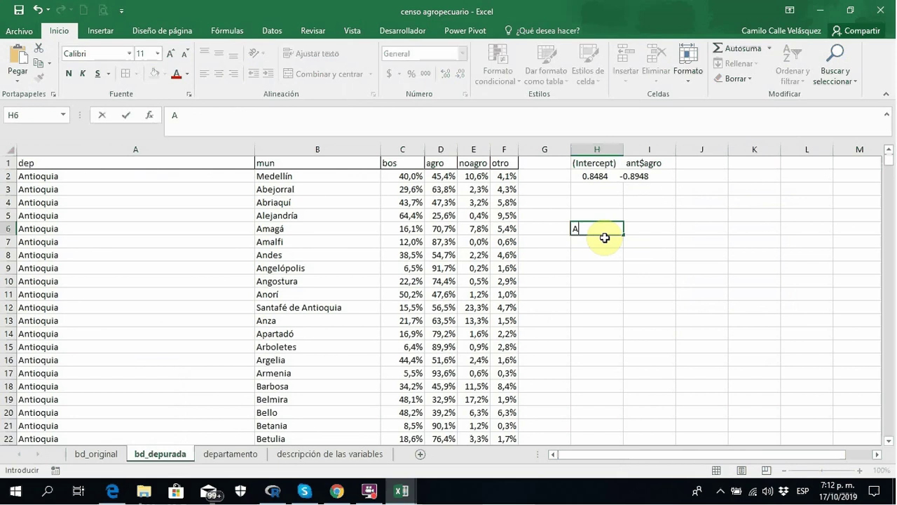
{"action": "type", "text": "GRO"}
{"action": "key", "text": "Tab"}
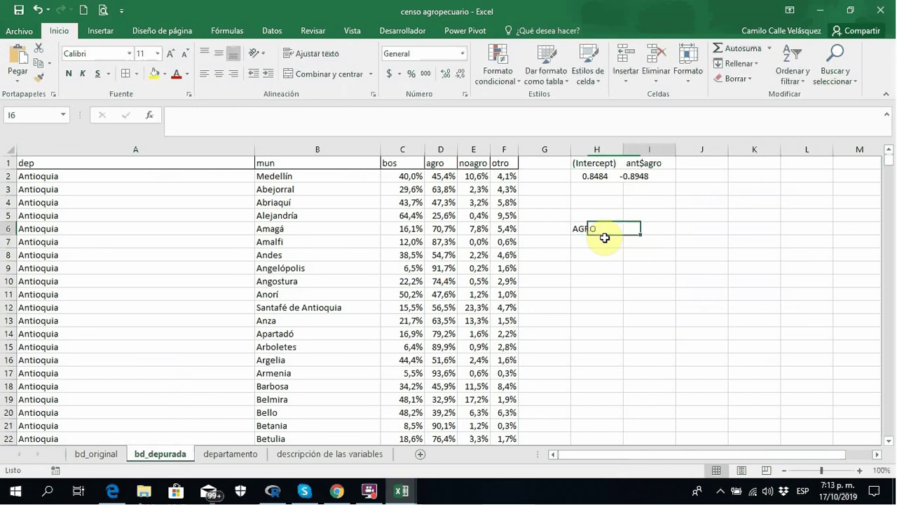
{"action": "type", "text": "45%"}
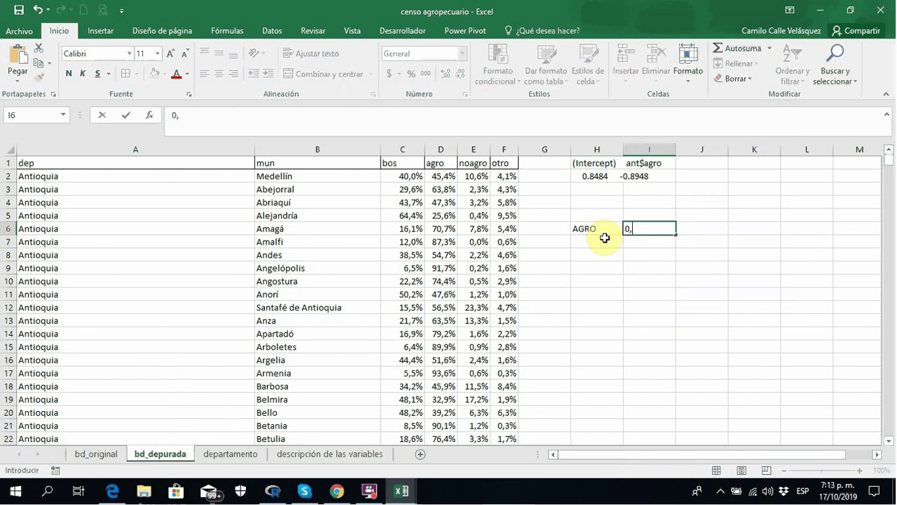
{"action": "key", "text": "Return"}
{"action": "key", "text": "Up"}
Enter the label BOS in cell H7, directly below AGRO.
{"action": "left_click", "coordinate": [604, 238]}
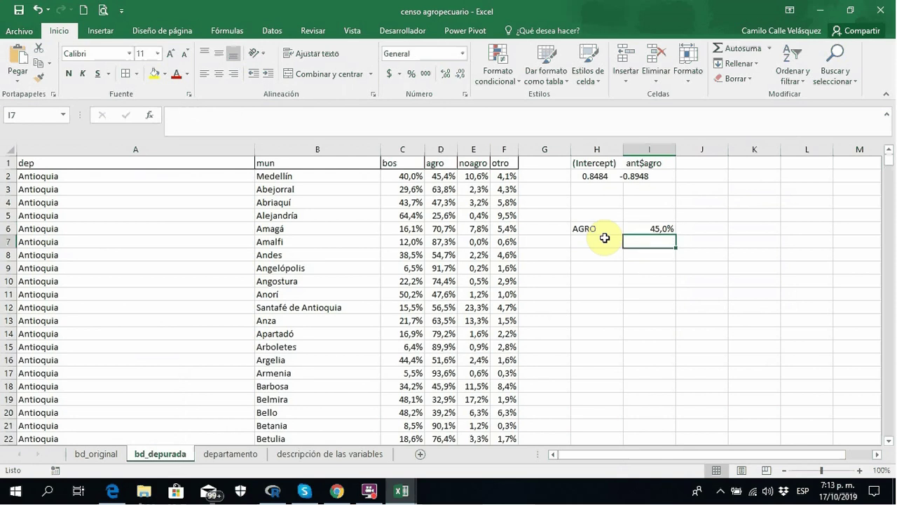
{"action": "type", "text": "BOS"}
{"action": "key", "text": "Return"}
{"action": "key", "text": "Up"}
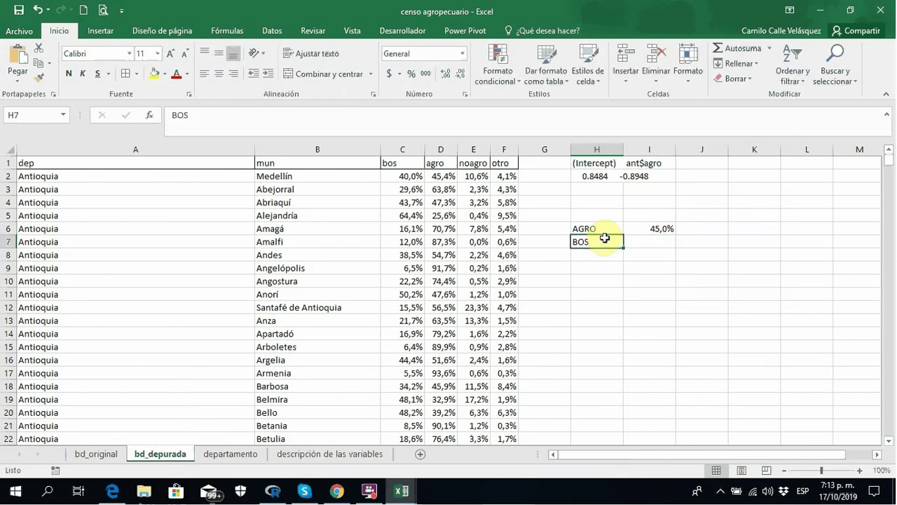
Enter the prediction formula =0,8484+(-0,8948*I6) in cell I7, beside the BOS label.
{"action": "key", "text": "Right"}
{"action": "type", "text": "+"}
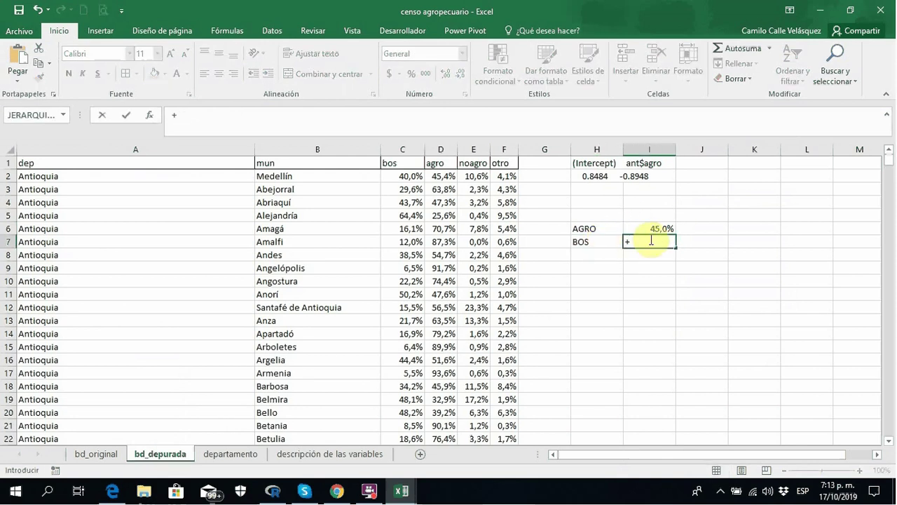
{"action": "type", "text": "0,8484+("}
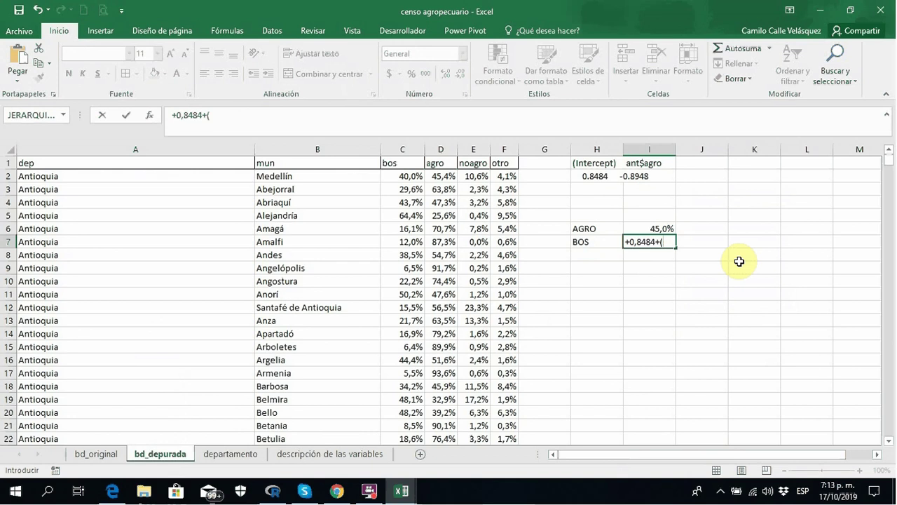
{"action": "type", "text": "-0,8948*"}
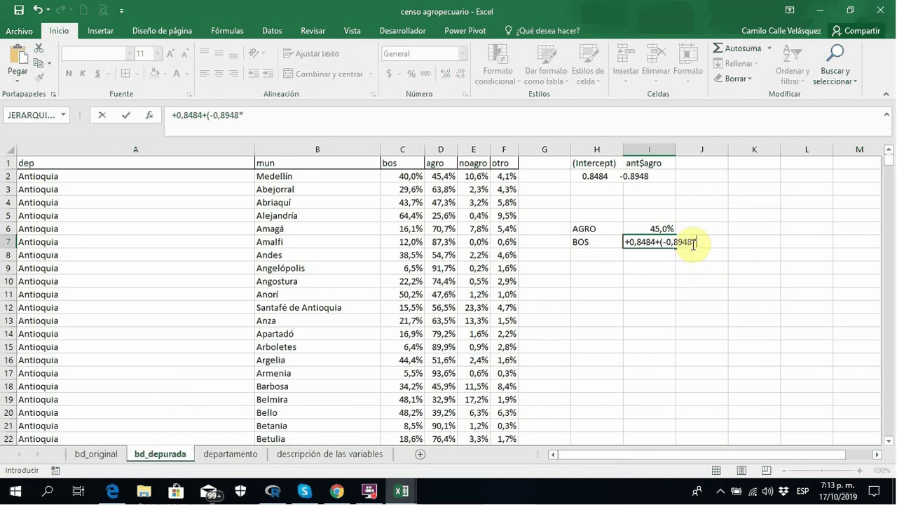
{"action": "left_click", "coordinate": [640, 226]}
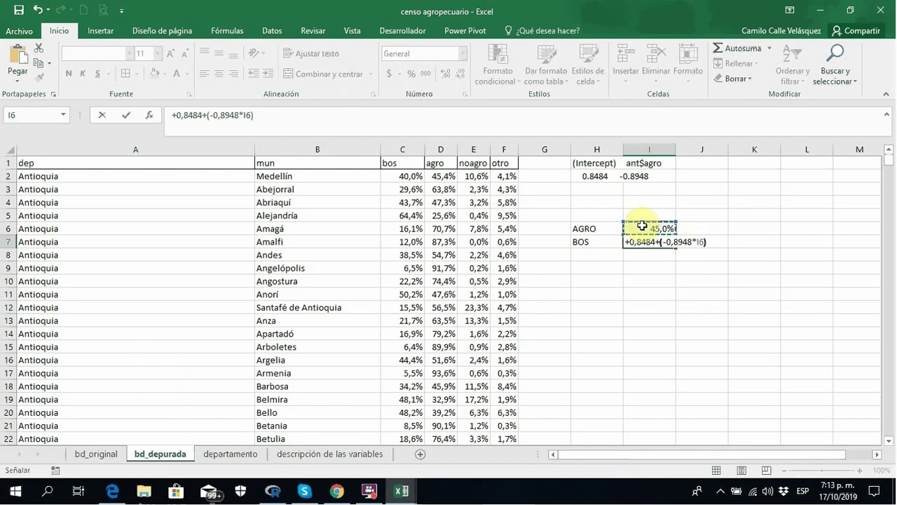
{"action": "key", "text": "Return"}
Format the BOS prediction in cell I7 as a percentage with one decimal place.
{"action": "key", "text": "Up"}
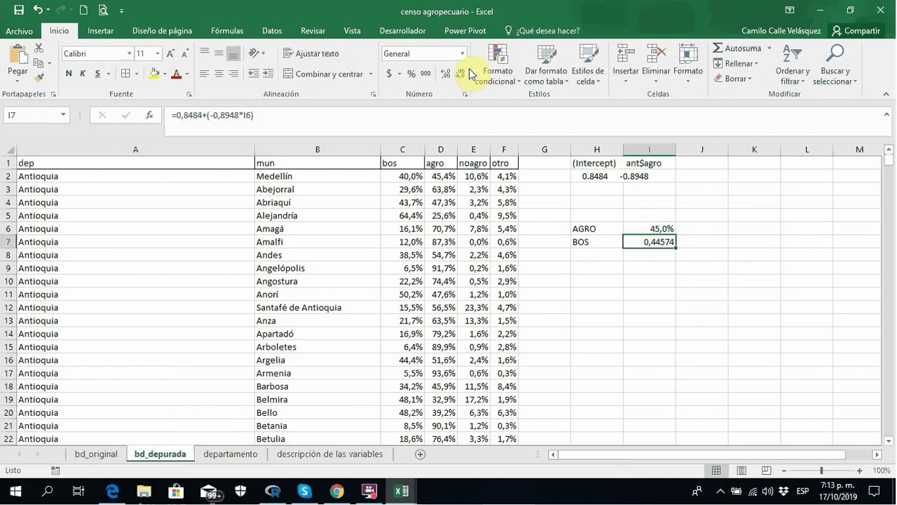
{"action": "left_click", "coordinate": [412, 74]}
{"action": "left_click", "coordinate": [445, 74]}
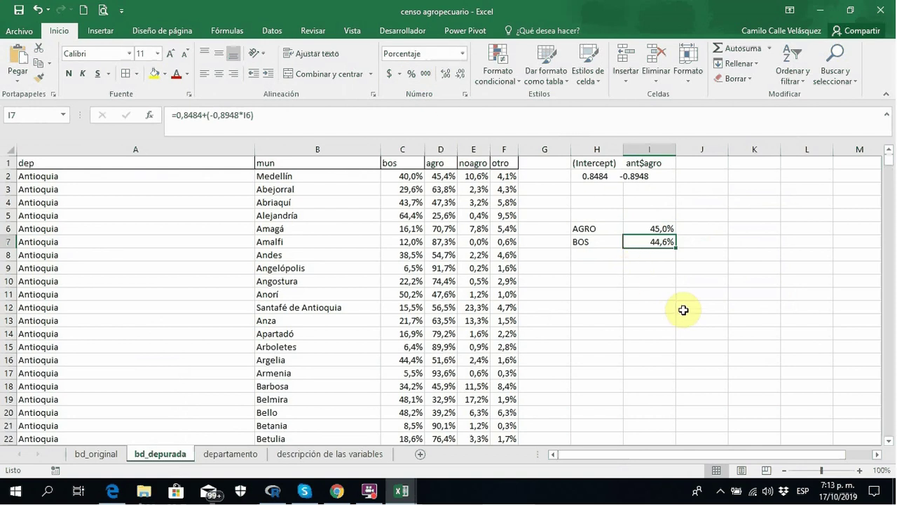
Test the BOS prediction with AGRO values of 99% and 90% in cell I6.
{"action": "key", "text": "Up"}
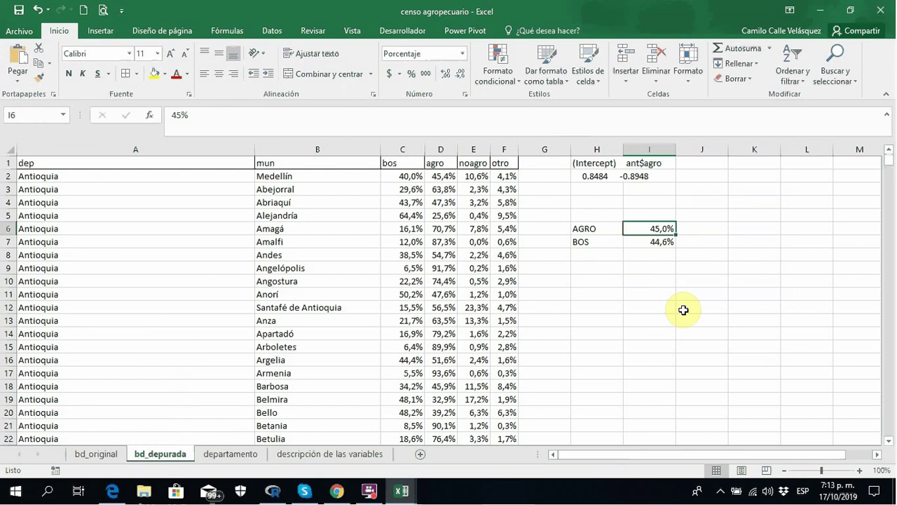
{"action": "key", "text": "Down"}
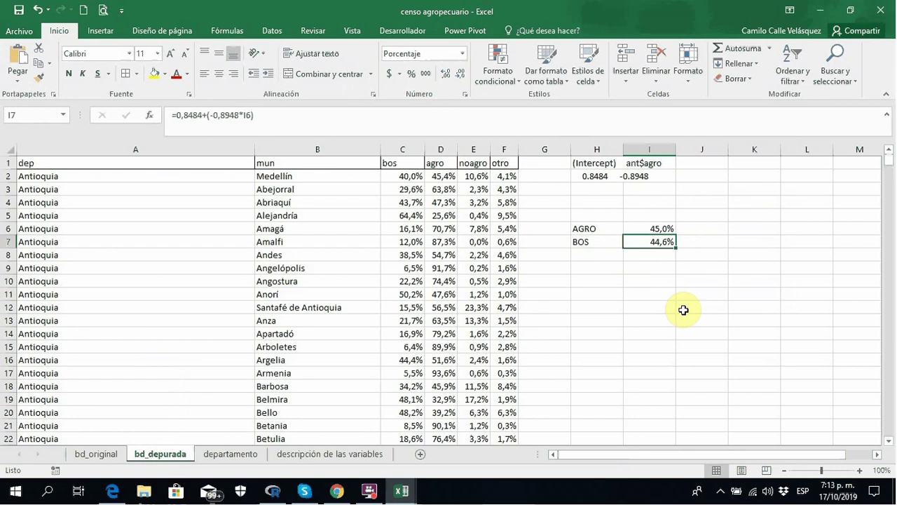
{"action": "key", "text": "Up"}
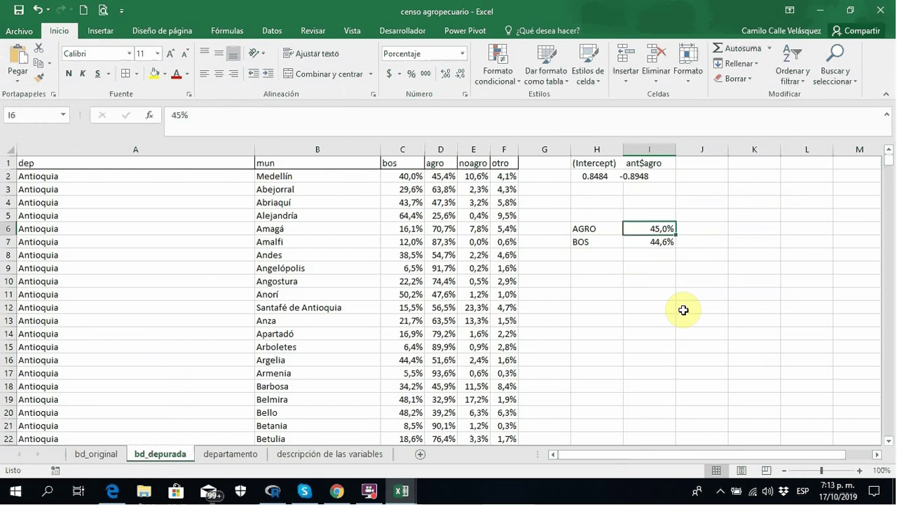
{"action": "type", "text": "99"}
{"action": "key", "text": "Return"}
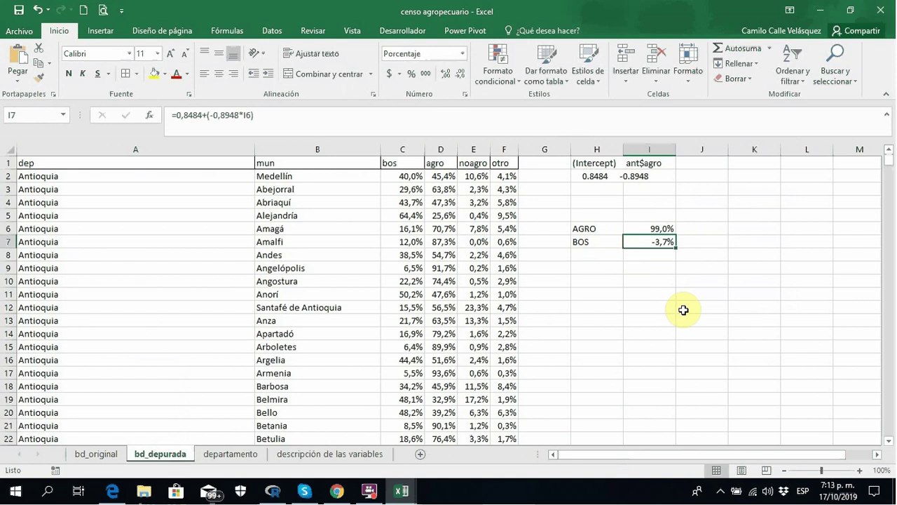
{"action": "key", "text": "Up"}
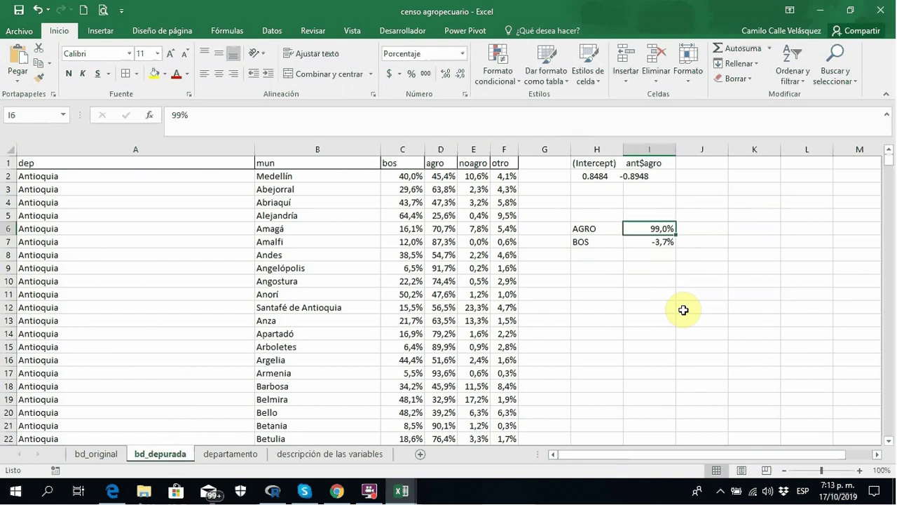
{"action": "type", "text": "90"}
{"action": "key", "text": "Return"}
Set the AGRO value in cell I6 to 10% and select the BOS prediction in I7.
{"action": "key", "text": "Up"}
{"action": "type", "text": "10"}
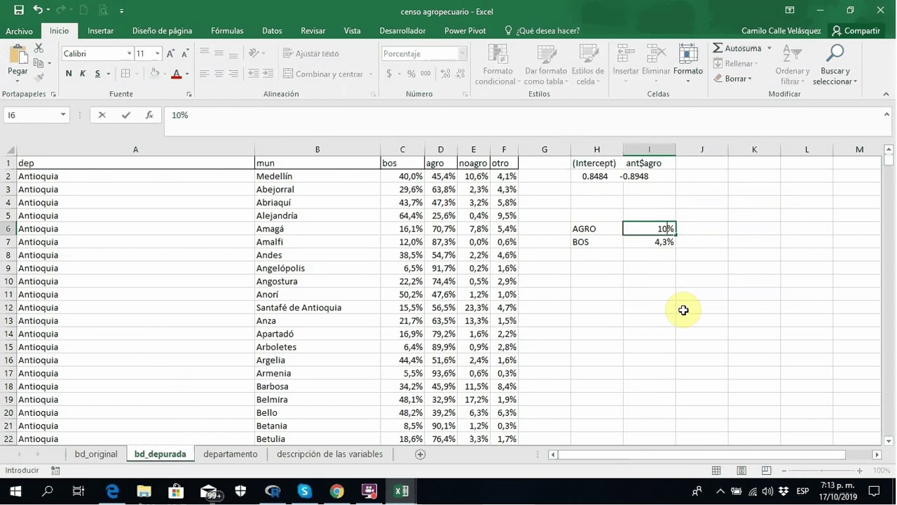
{"action": "key", "text": "Return"}
{"action": "key", "text": "Up"}
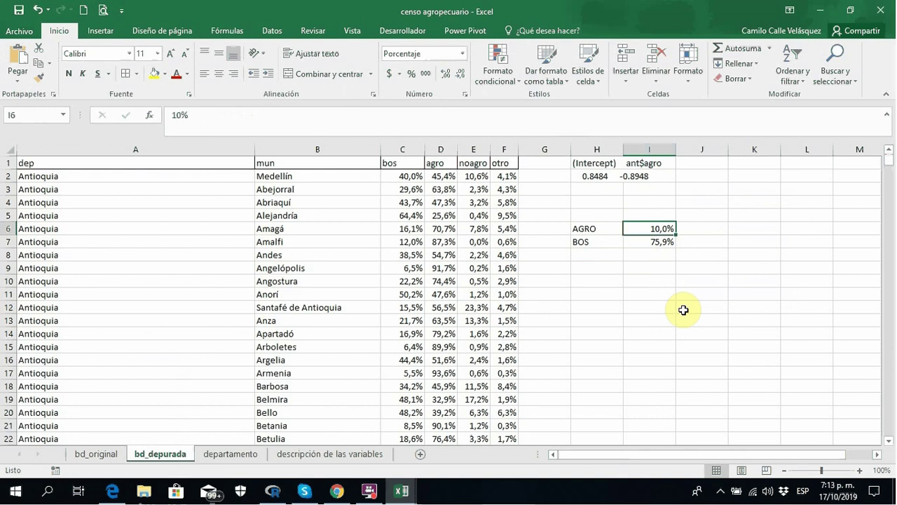
{"action": "key", "text": "Down"}
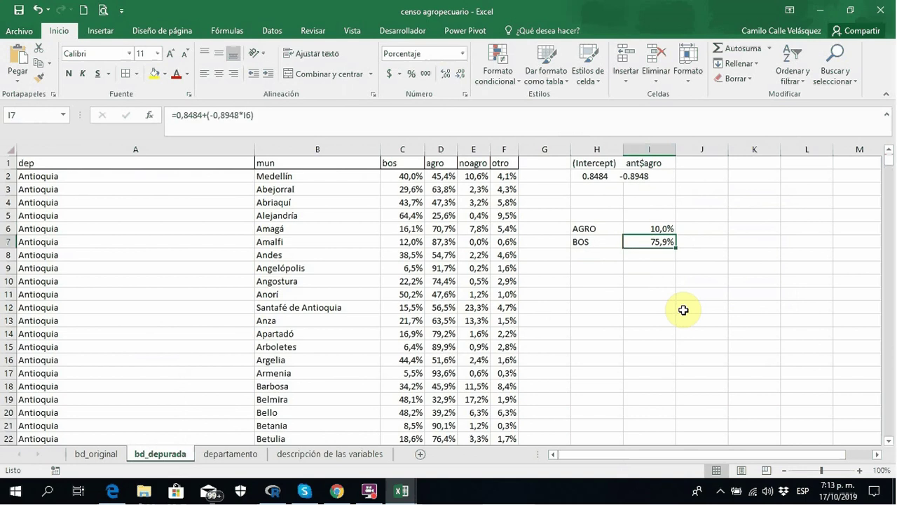
Switch to RGui, run plot(bd$bos, bd$agro) in the console, view the scatter plot maximized, and close it.
{"action": "left_click", "coordinate": [370, 494]}
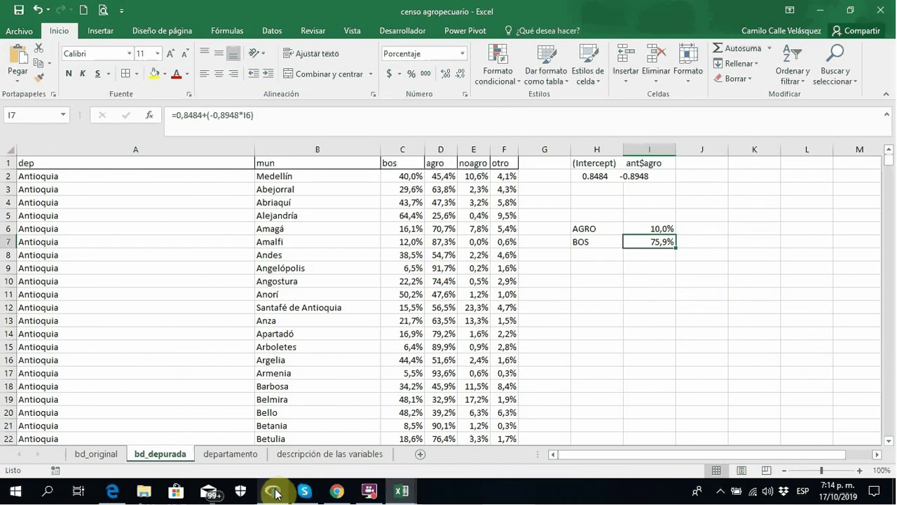
{"action": "left_click", "coordinate": [274, 492]}
{"action": "left_click", "coordinate": [62, 334]}
{"action": "type", "text": "F"}
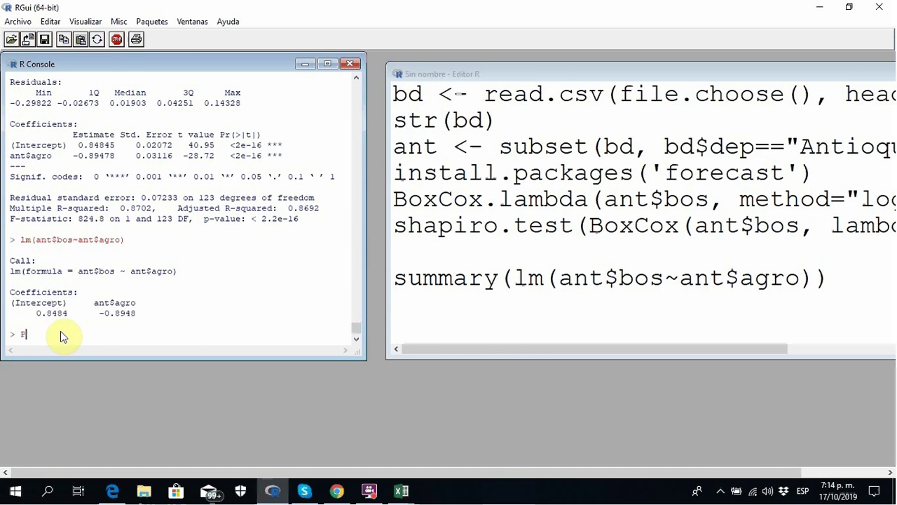
{"action": "type", "text": "LOT("}
{"action": "key", "text": "BackSpace"}
{"action": "key", "text": "BackSpace"}
{"action": "key", "text": "BackSpace"}
{"action": "key", "text": "BackSpace"}
{"action": "key", "text": "BackSpace"}
{"action": "type", "text": "plot(bd$bos, bd$agro)"}
{"action": "key", "text": "Return"}
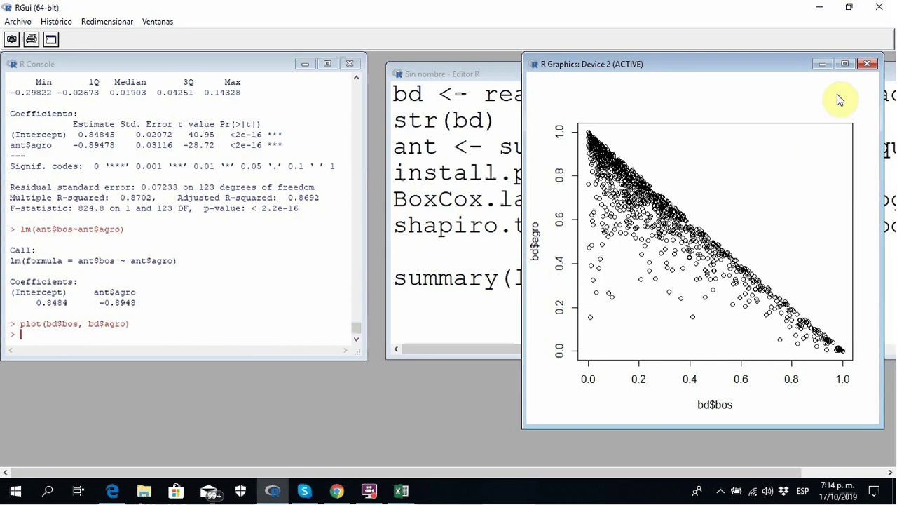
{"action": "left_click", "coordinate": [845, 64]}
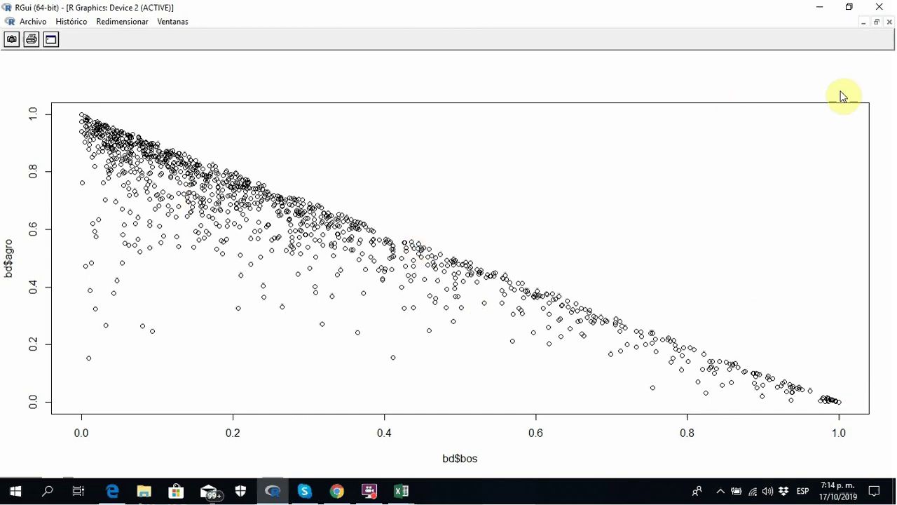
{"action": "left_click", "coordinate": [888, 21]}
Swap the axes by running plot(bd$agro, bd$bos), view the scatter plot maximized, and restore its window size.
{"action": "key", "text": "Up"}
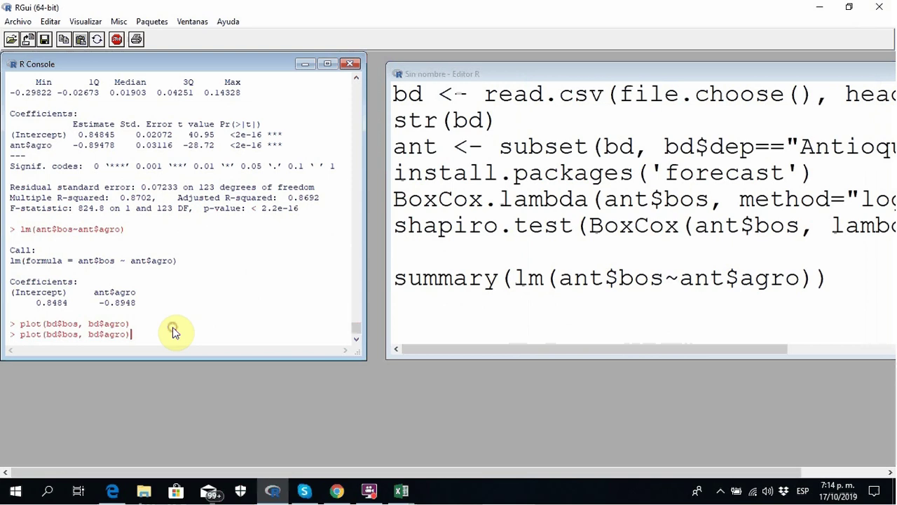
{"action": "key", "text": "Left"}
{"action": "key", "text": "BackSpace"}
{"action": "key", "text": "BackSpace"}
{"action": "key", "text": "BackSpace"}
{"action": "key", "text": "BackSpace"}
{"action": "key", "text": "BackSpace"}
{"action": "key", "text": "BackSpace"}
{"action": "key", "text": "BackSpace"}
{"action": "key", "text": "BackSpace"}
{"action": "key", "text": "BackSpace"}
{"action": "key", "text": "BackSpace"}
{"action": "key", "text": "BackSpace"}
{"action": "key", "text": "BackSpace"}
{"action": "type", "text": "agro, bd$bos"}
{"action": "key", "text": "Return"}
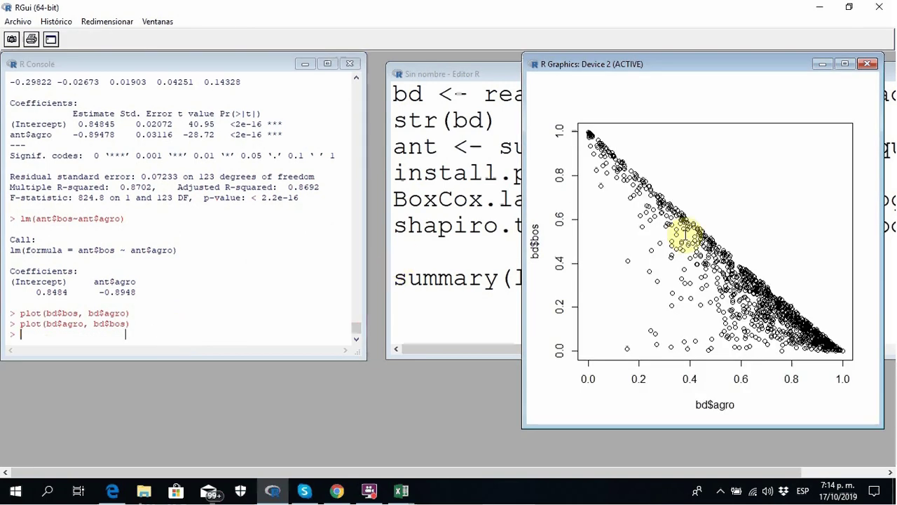
{"action": "left_click", "coordinate": [845, 64]}
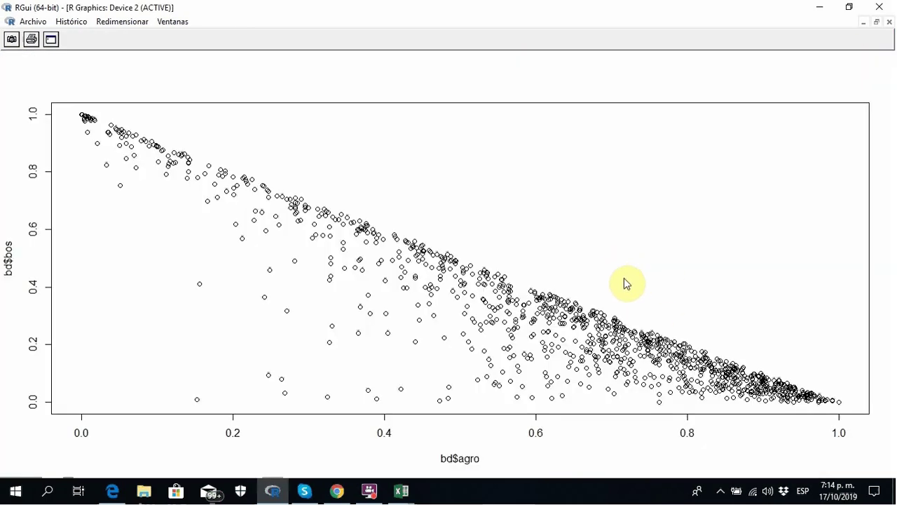
{"action": "left_click", "coordinate": [876, 22]}
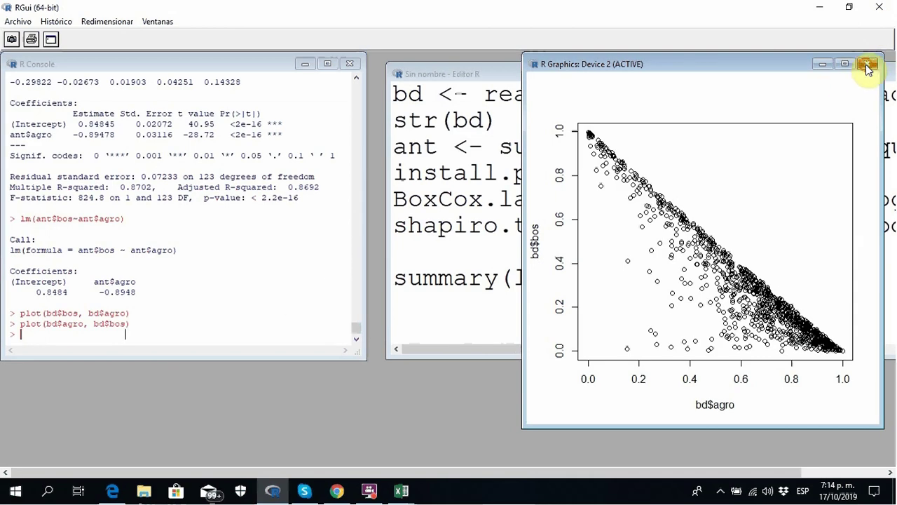
Close the graphics window, rerun plot(bd$agro, bd$bos), and move and widen the new plot window beside the R console.
{"action": "left_click", "coordinate": [867, 64]}
{"action": "key", "text": "Up"}
{"action": "key", "text": "Return"}
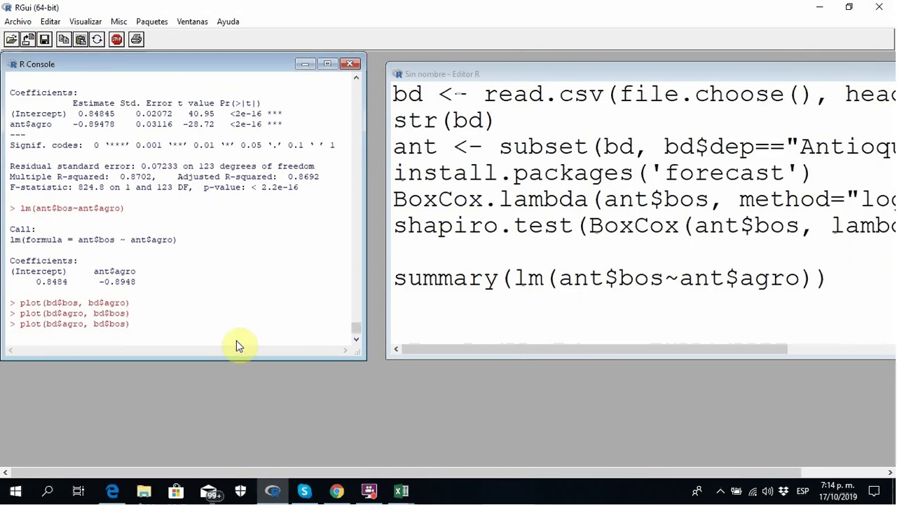
{"action": "left_click_drag", "start_coordinate": [749, 63], "coordinate": [640, 73]}
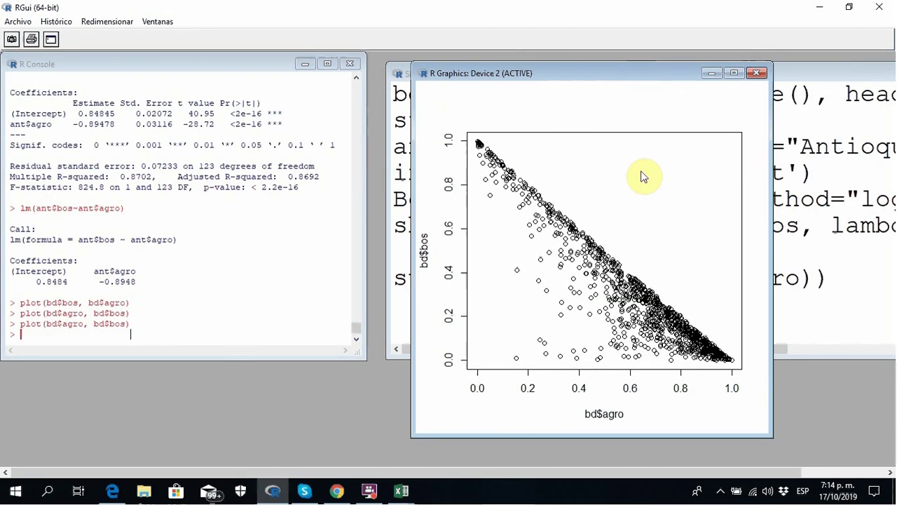
{"action": "left_click_drag", "start_coordinate": [770, 230], "coordinate": [835, 228]}
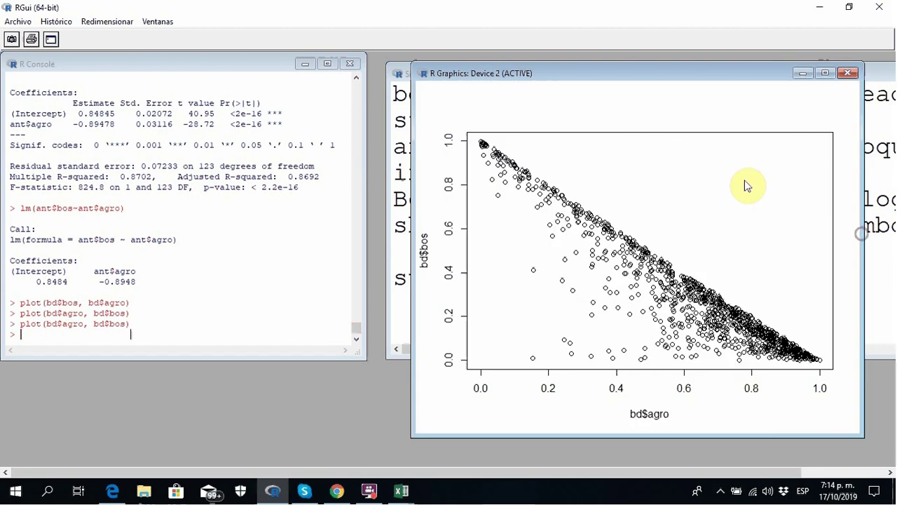
{"action": "left_click_drag", "start_coordinate": [412, 118], "coordinate": [361, 109]}
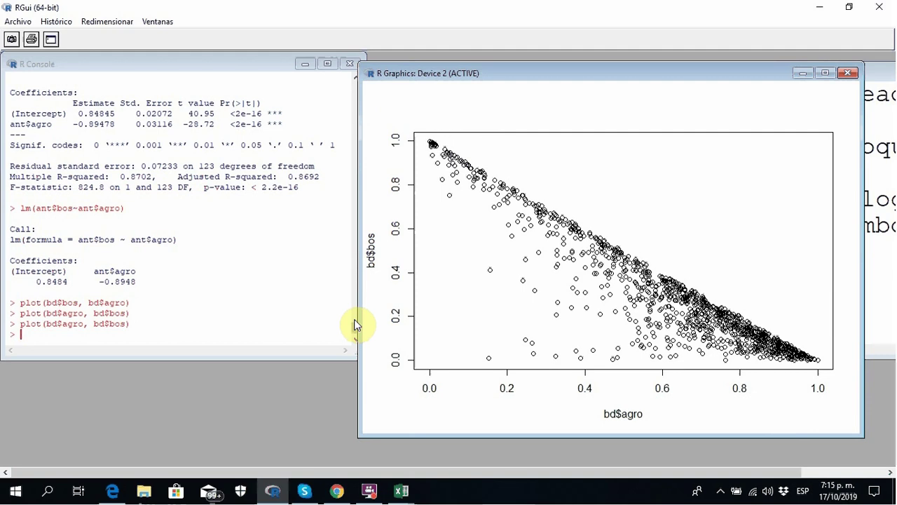
{"action": "left_click", "coordinate": [371, 492]}
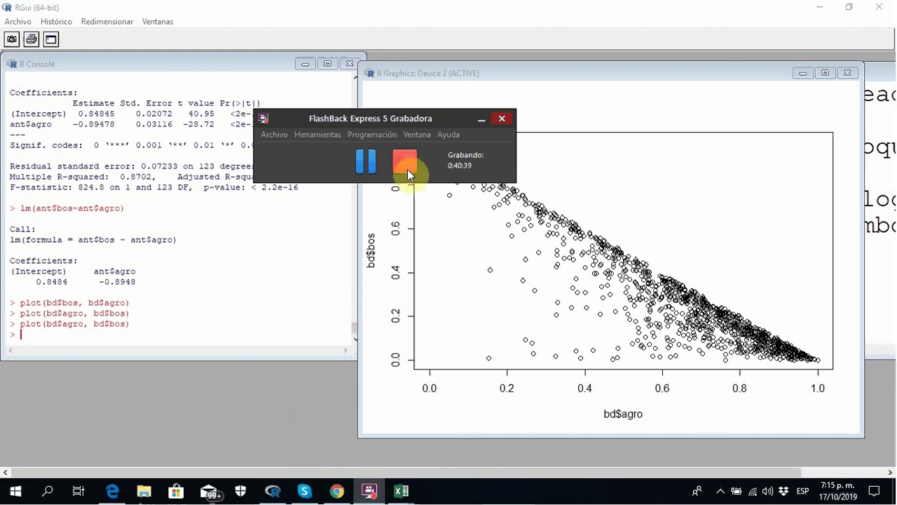